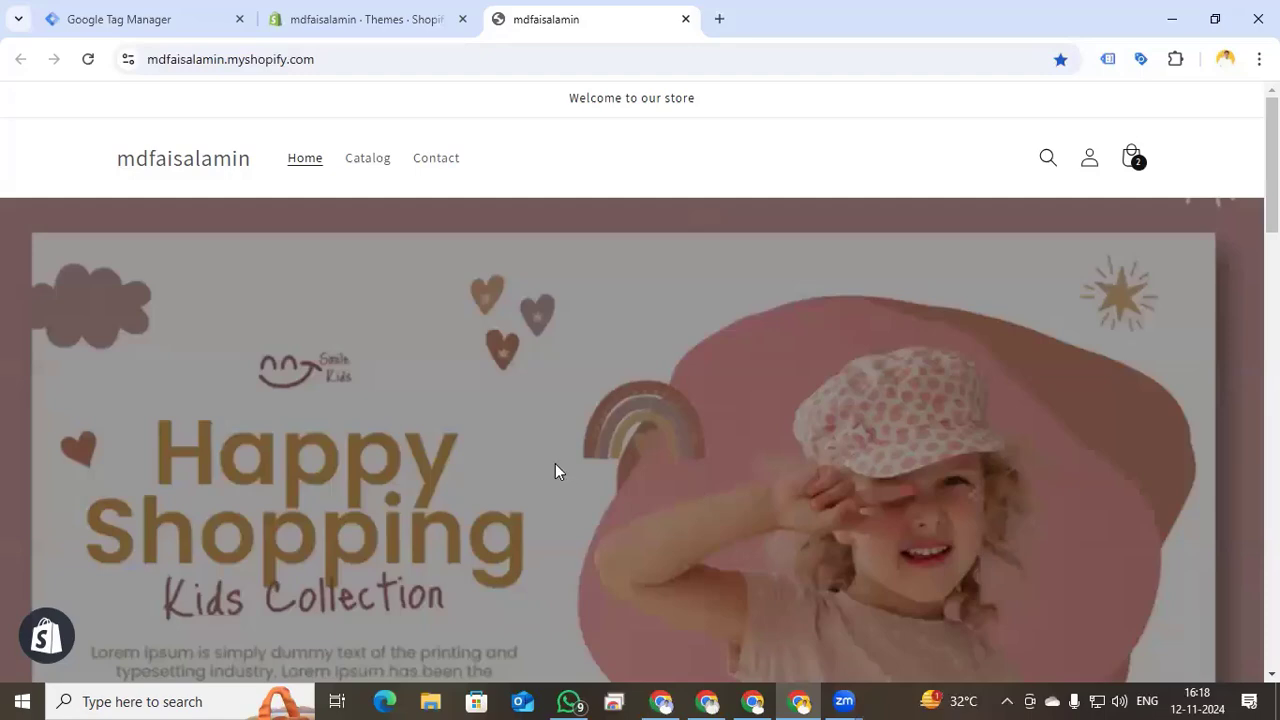
- Review the storefront, then return to the Shopify admin Themes page listing Dawn as current
{"action": "scroll", "coordinate": [555, 463], "scroll_direction": "down", "scroll_amount": 5}
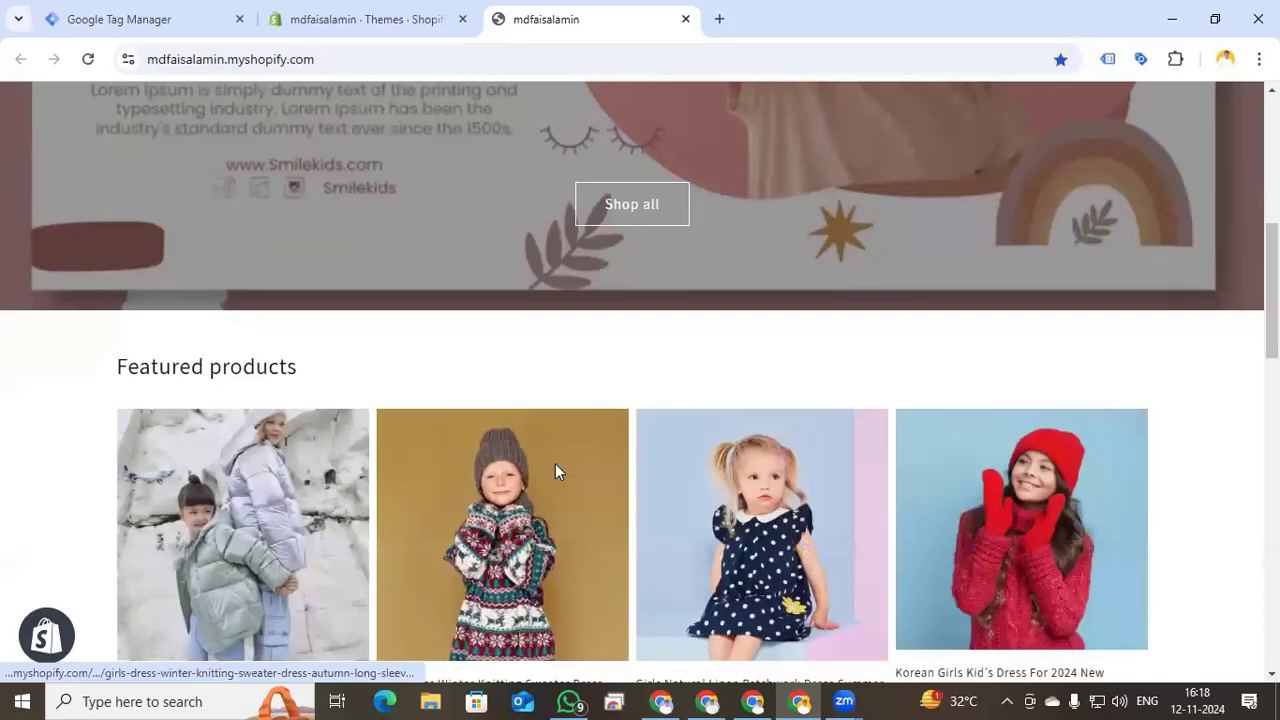
{"action": "scroll", "coordinate": [557, 471], "scroll_direction": "up", "scroll_amount": 5}
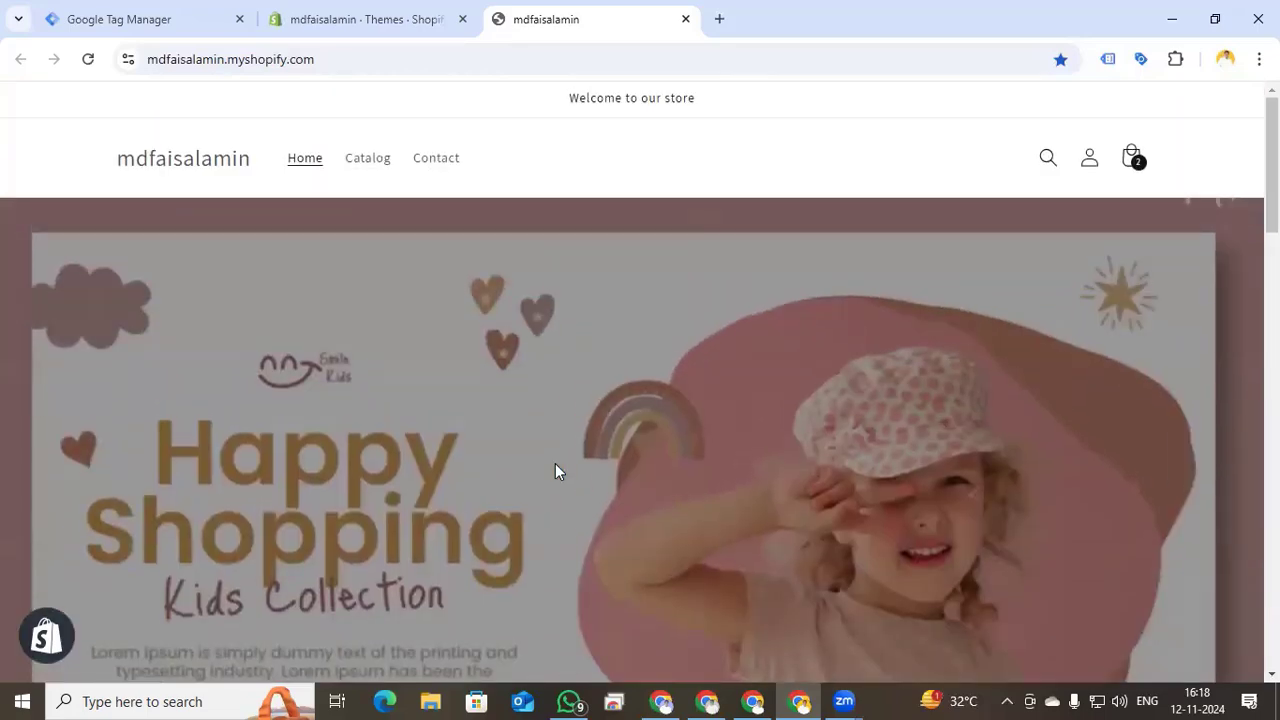
{"action": "left_click", "coordinate": [326, 14]}
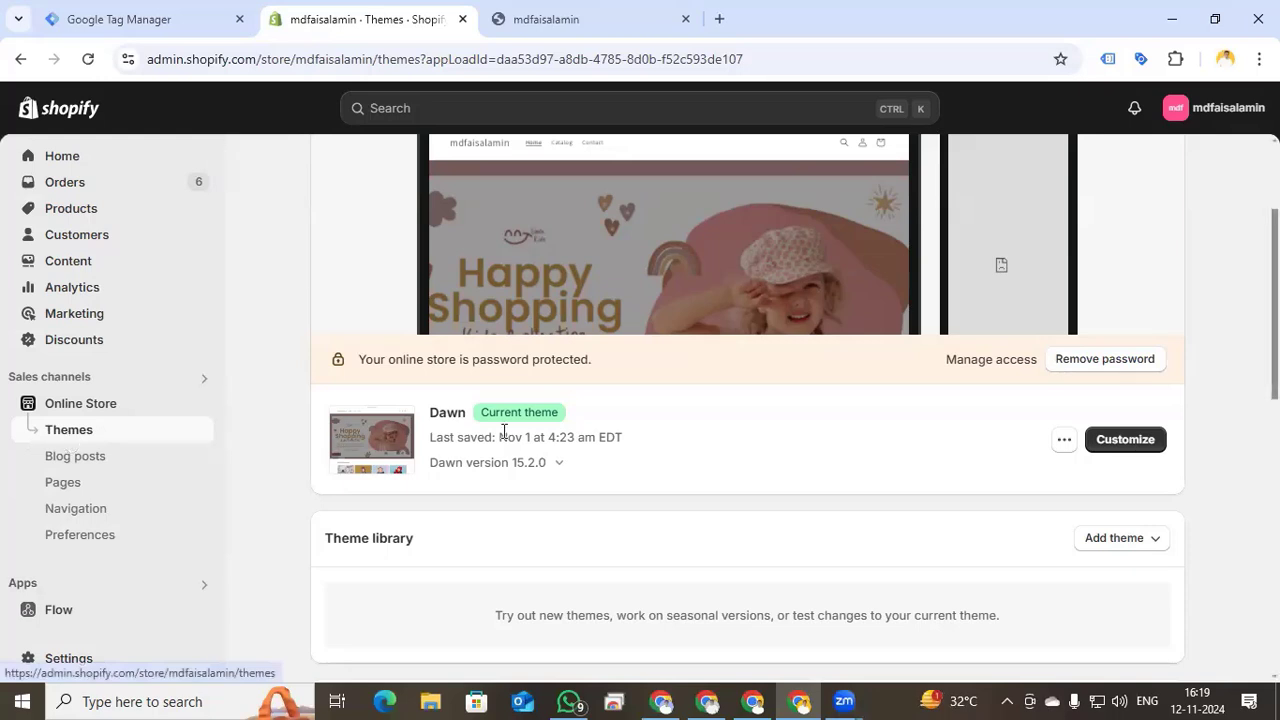
- Inspect Dawn's theme.liquid for the Google Tag Manager snippet, then open the General store settings
{"action": "left_click", "coordinate": [1063, 443]}
{"action": "left_click", "coordinate": [964, 377]}
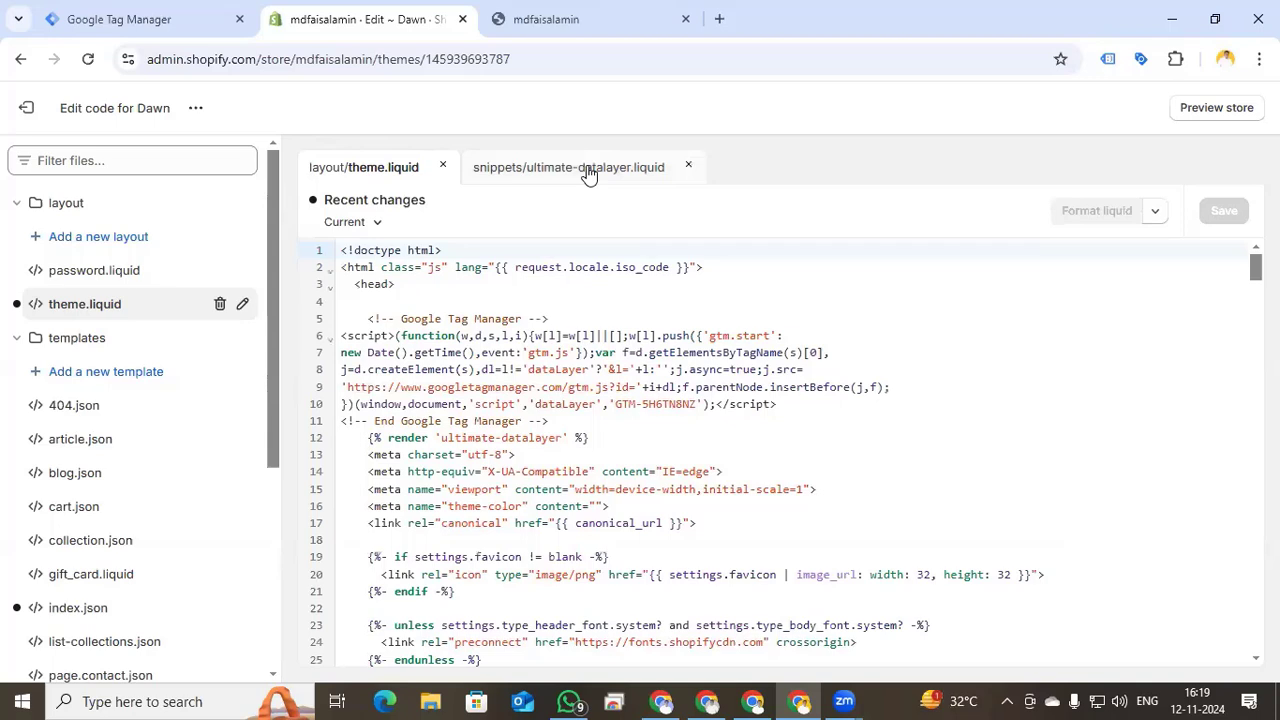
{"action": "left_click", "coordinate": [26, 108]}
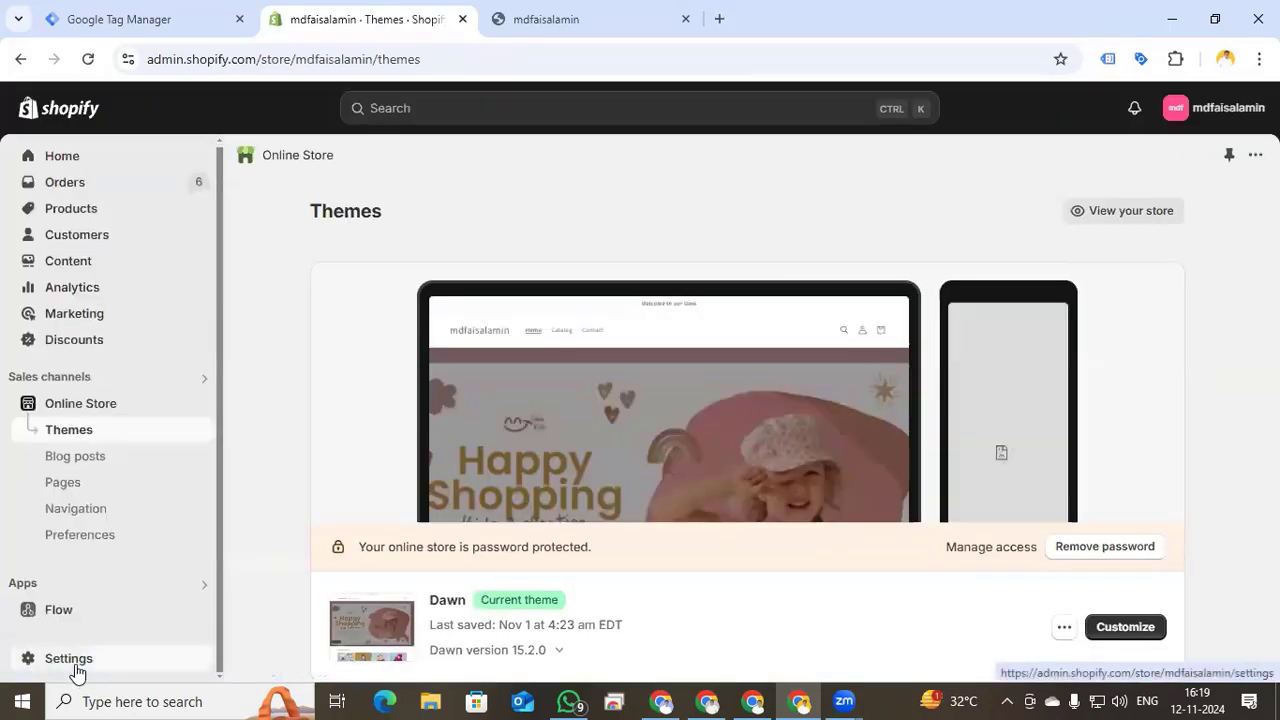
{"action": "left_click", "coordinate": [76, 664]}
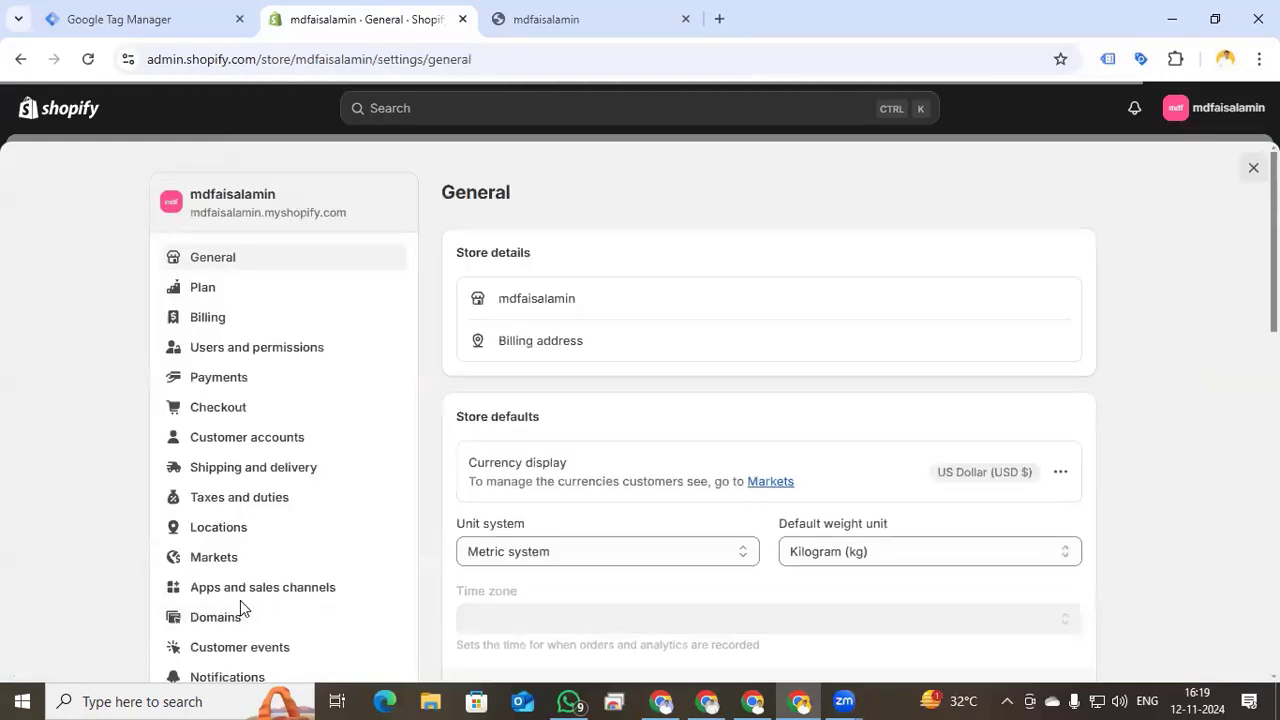
- Check Customer events for the connected Checkout ultimate Datalayer pixel, then switch to TikTok Ads Manager
{"action": "left_click", "coordinate": [244, 655]}
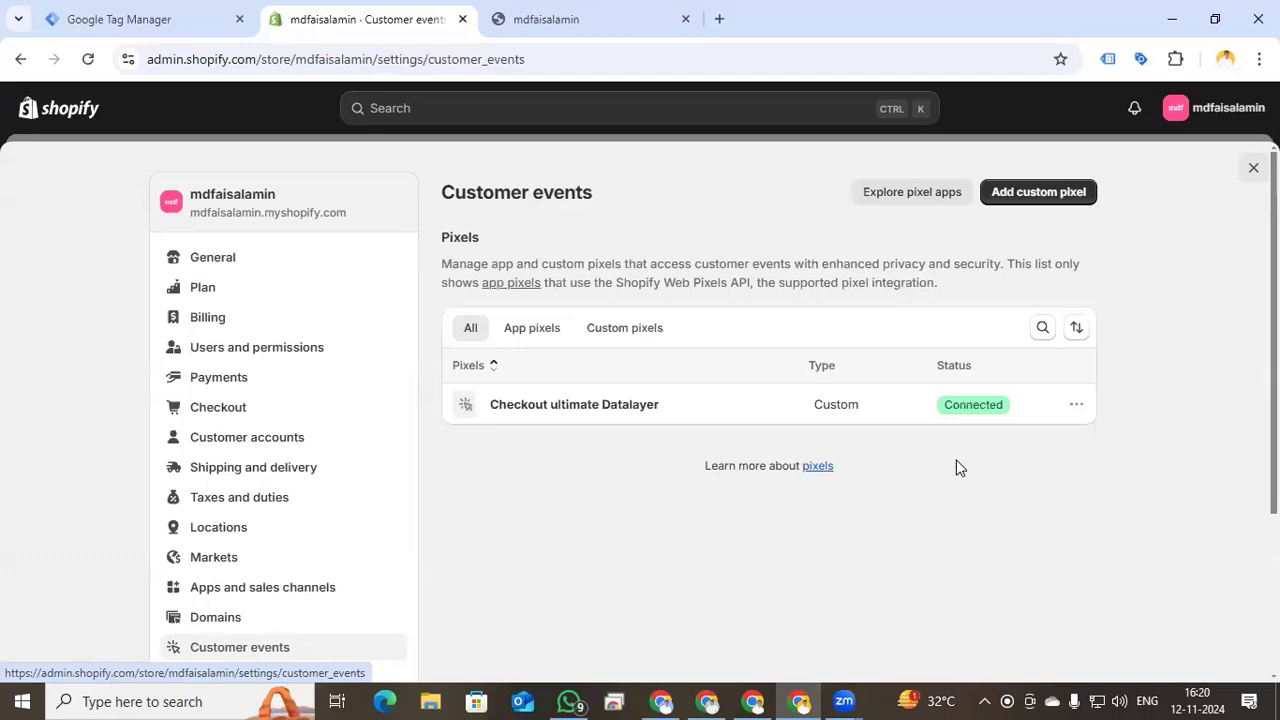
{"action": "left_click", "coordinate": [753, 701]}
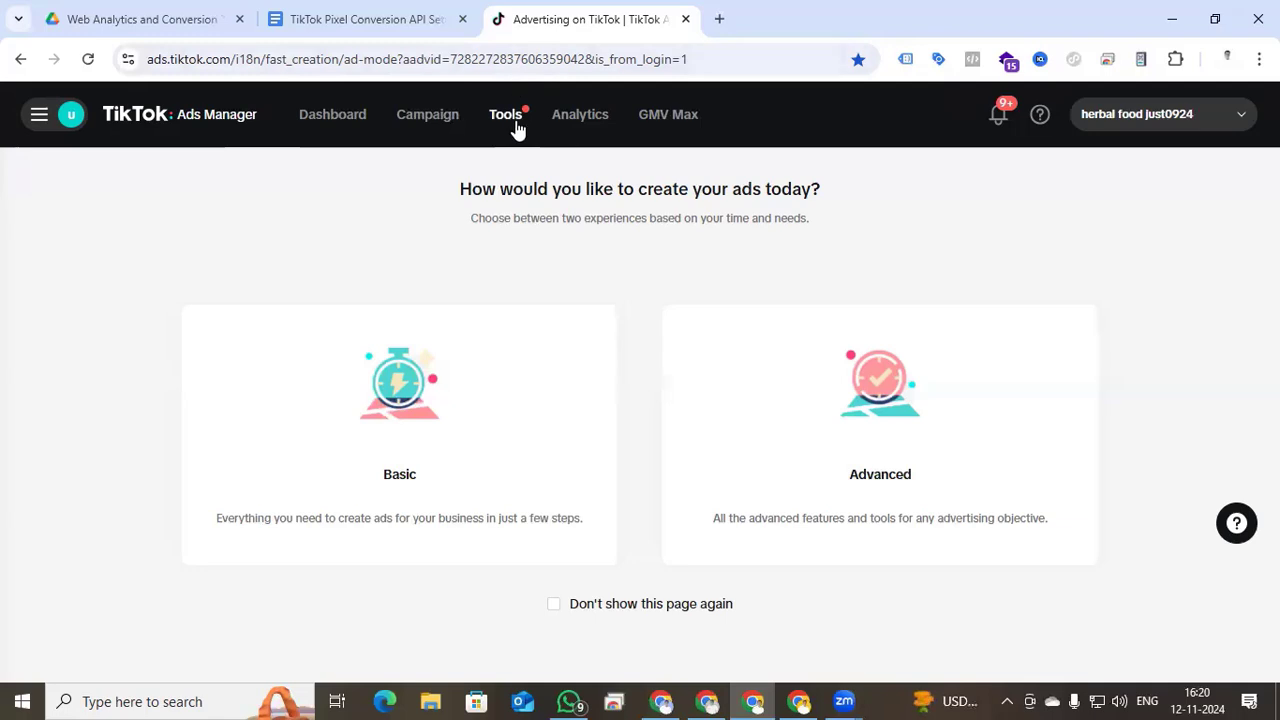
- Go to Events Manager via Tools > Management > Events and start Connect data source
{"action": "mouse_move", "coordinate": [508, 120]}
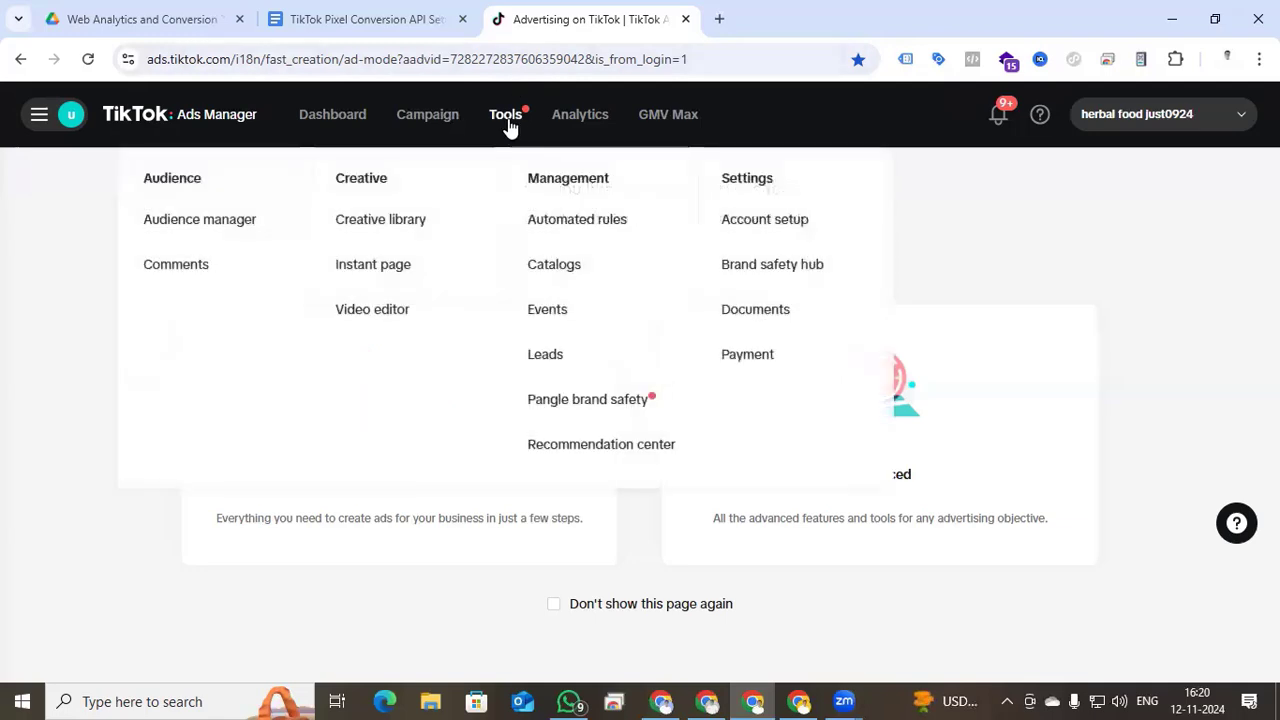
{"action": "left_click", "coordinate": [560, 310]}
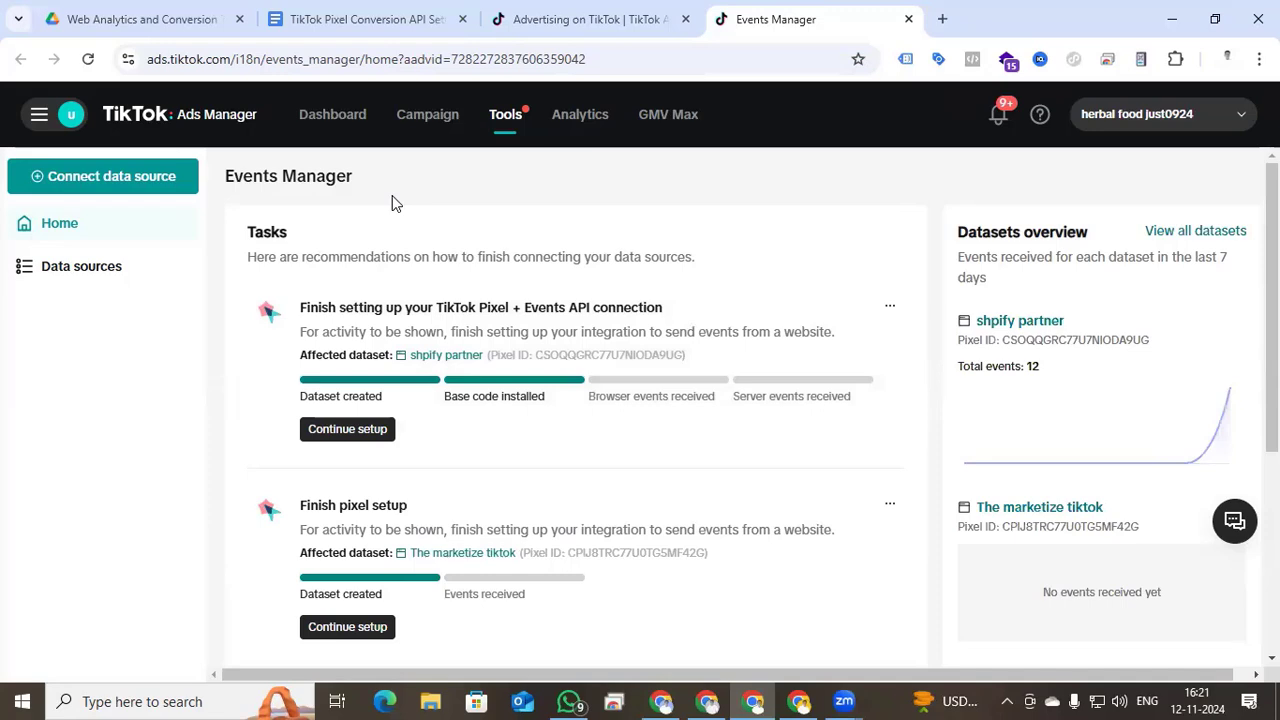
{"action": "left_click", "coordinate": [90, 180]}
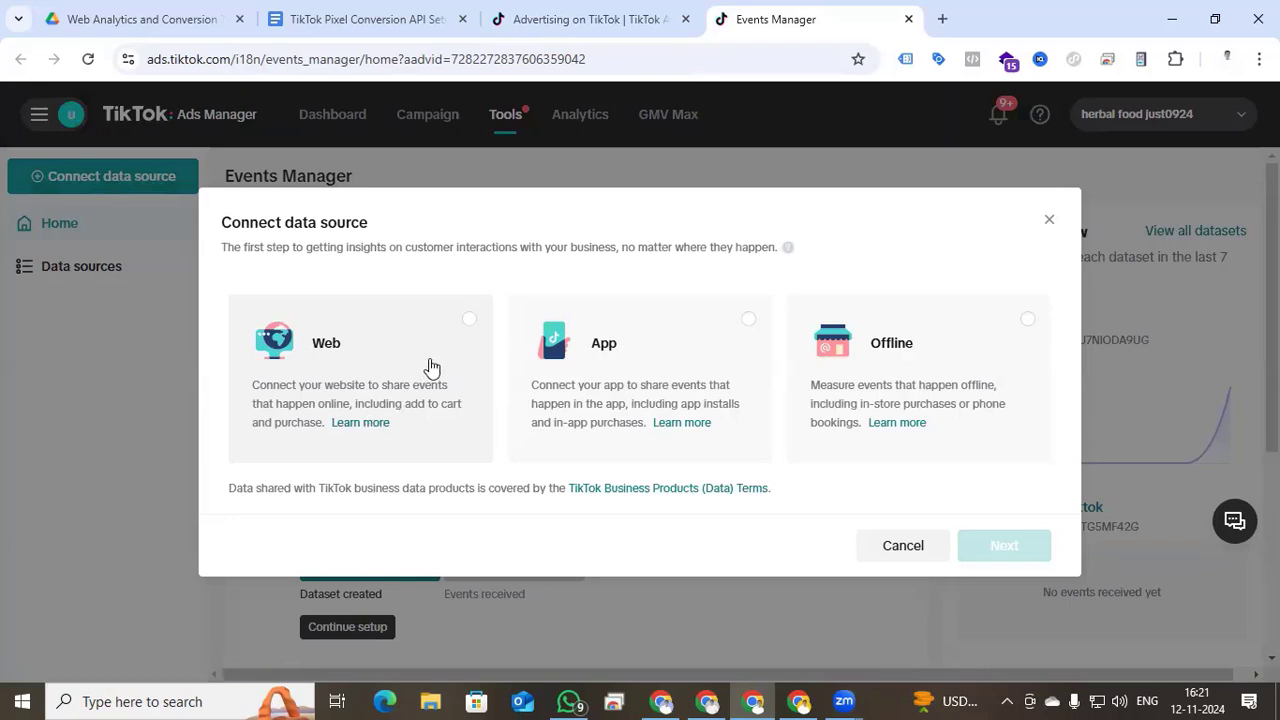
- Choose Web as the data source and enter admin.shopify.com/ as the website
{"action": "left_click", "coordinate": [468, 319]}
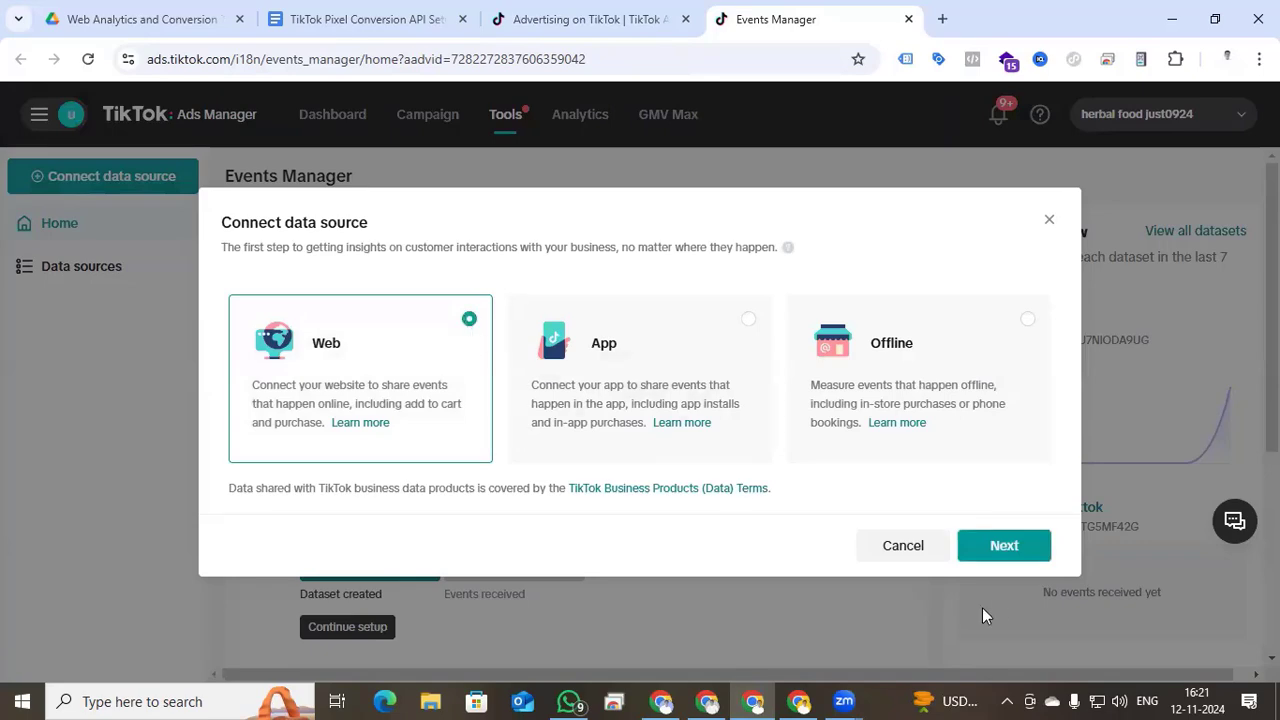
{"action": "left_click", "coordinate": [1004, 546]}
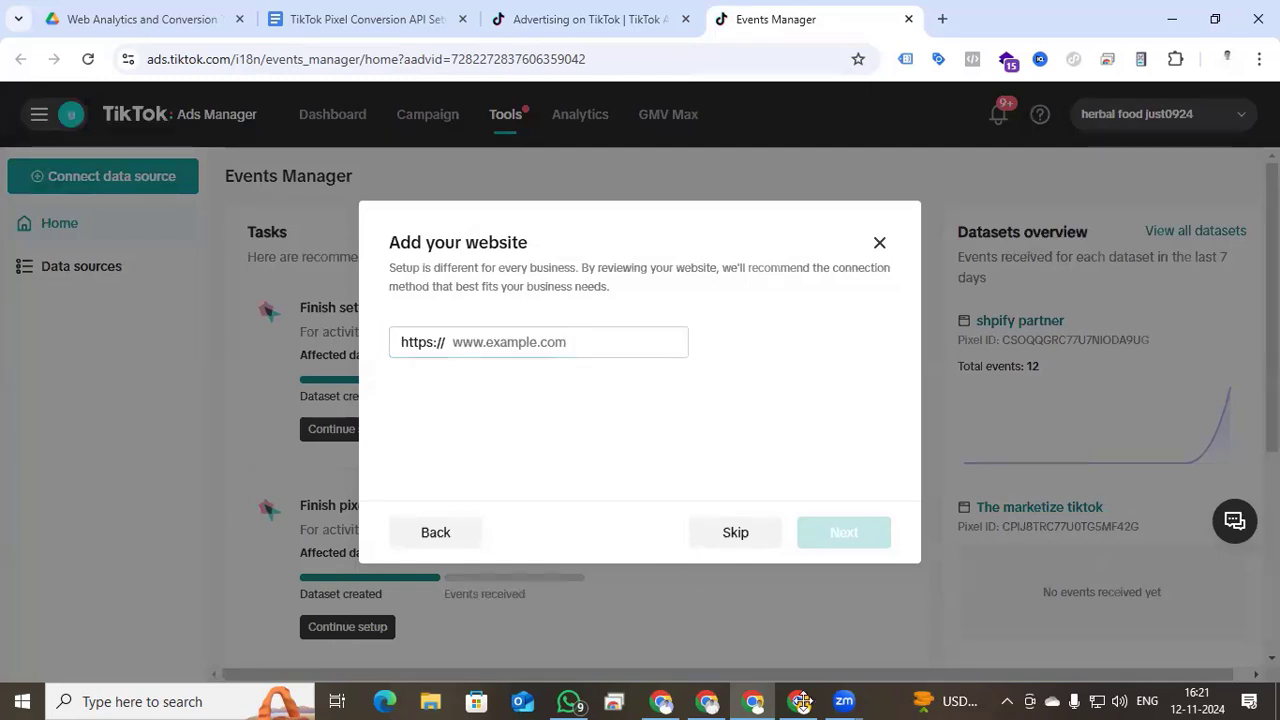
{"action": "left_click", "coordinate": [584, 341]}
{"action": "type", "text": "admin.shopify.com/"}
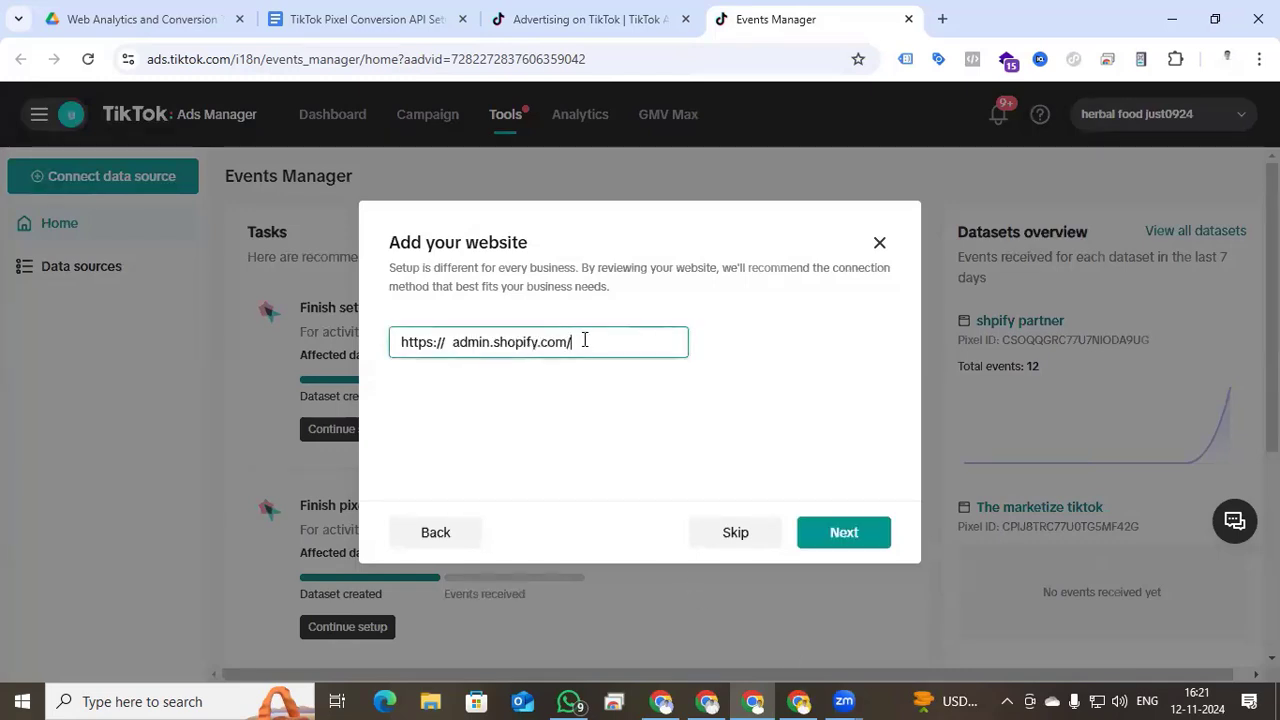
{"action": "left_click", "coordinate": [845, 532]}
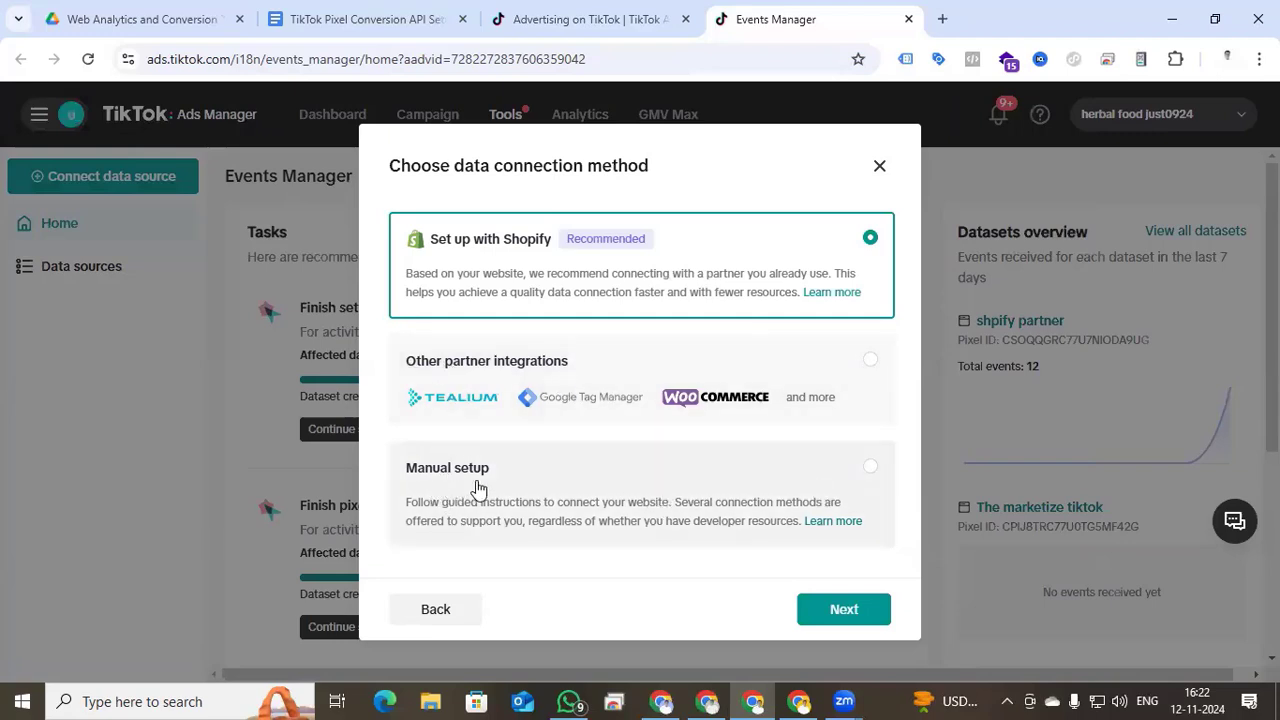
- Pick Manual setup with the TikTok Pixel + Events API connection method
{"action": "left_click", "coordinate": [867, 476]}
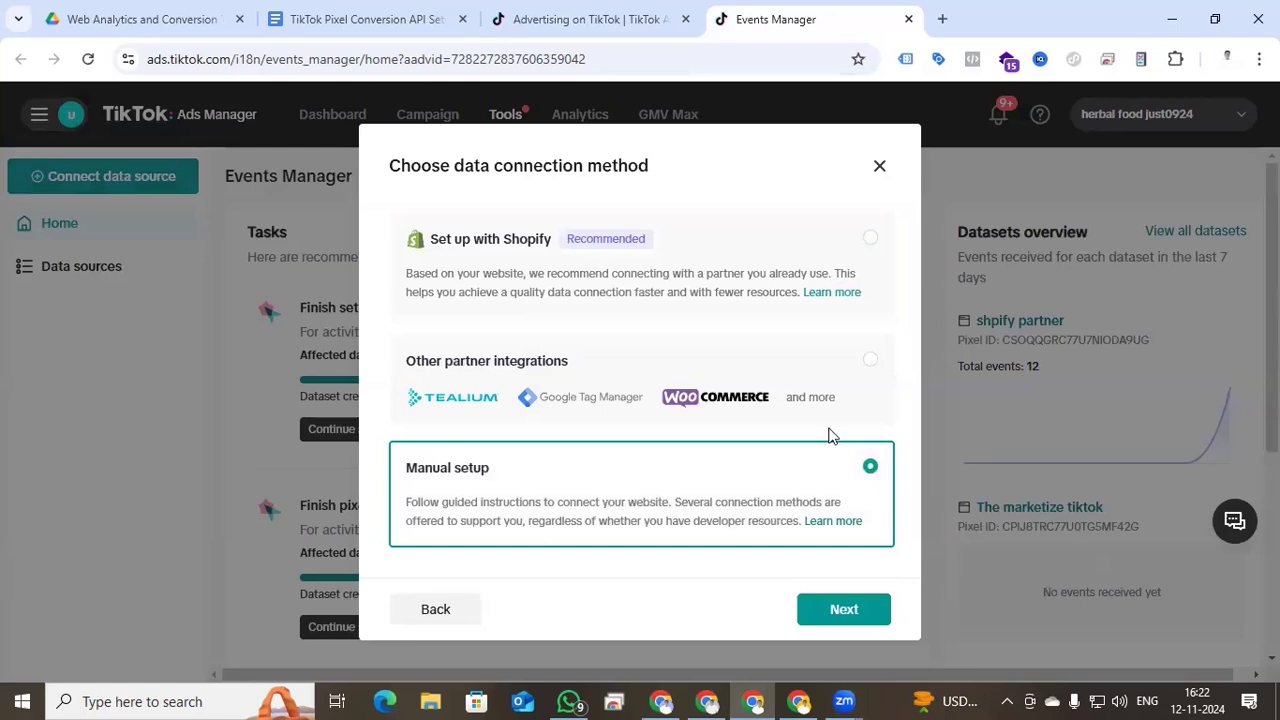
{"action": "left_click", "coordinate": [848, 607]}
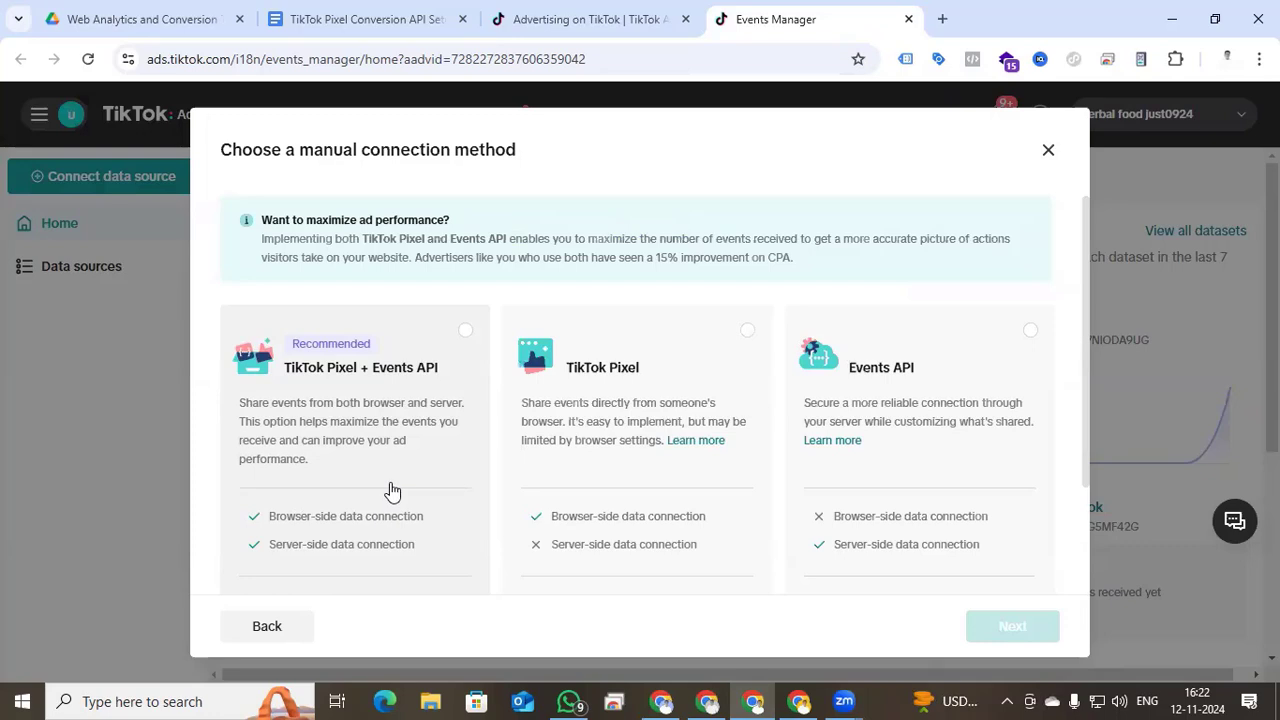
{"action": "left_click", "coordinate": [465, 330]}
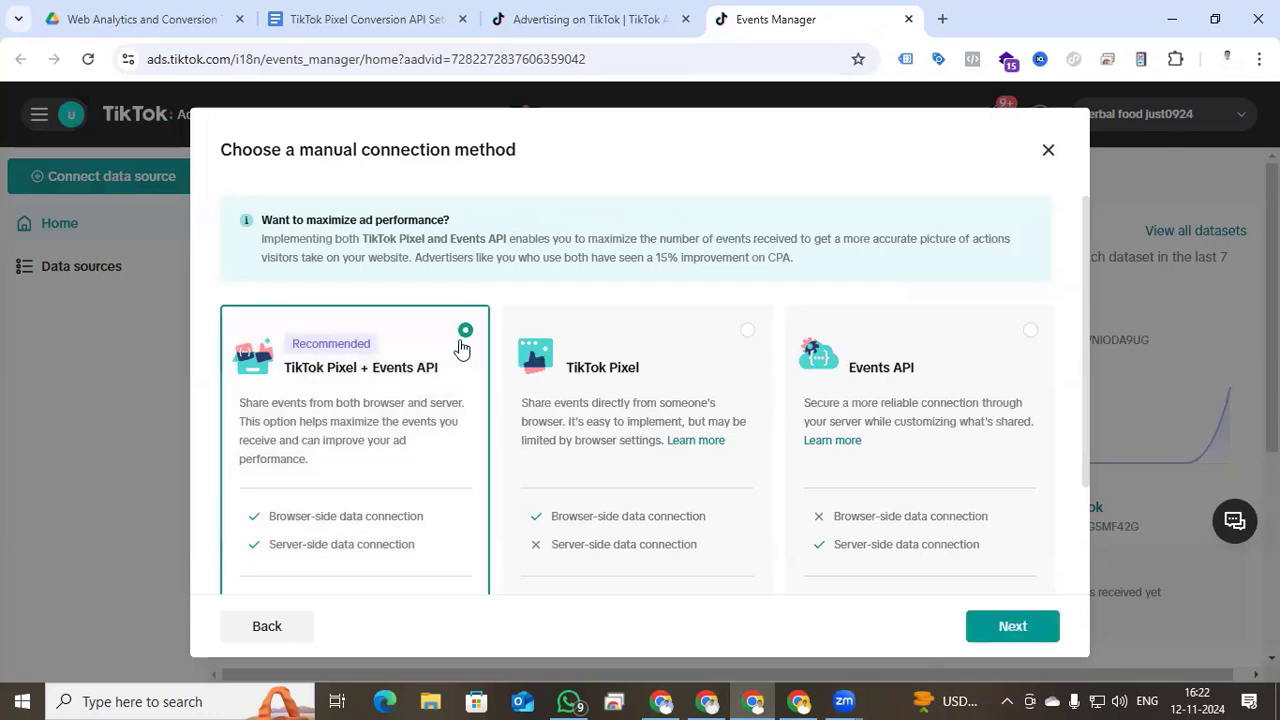
{"action": "left_click", "coordinate": [1006, 628]}
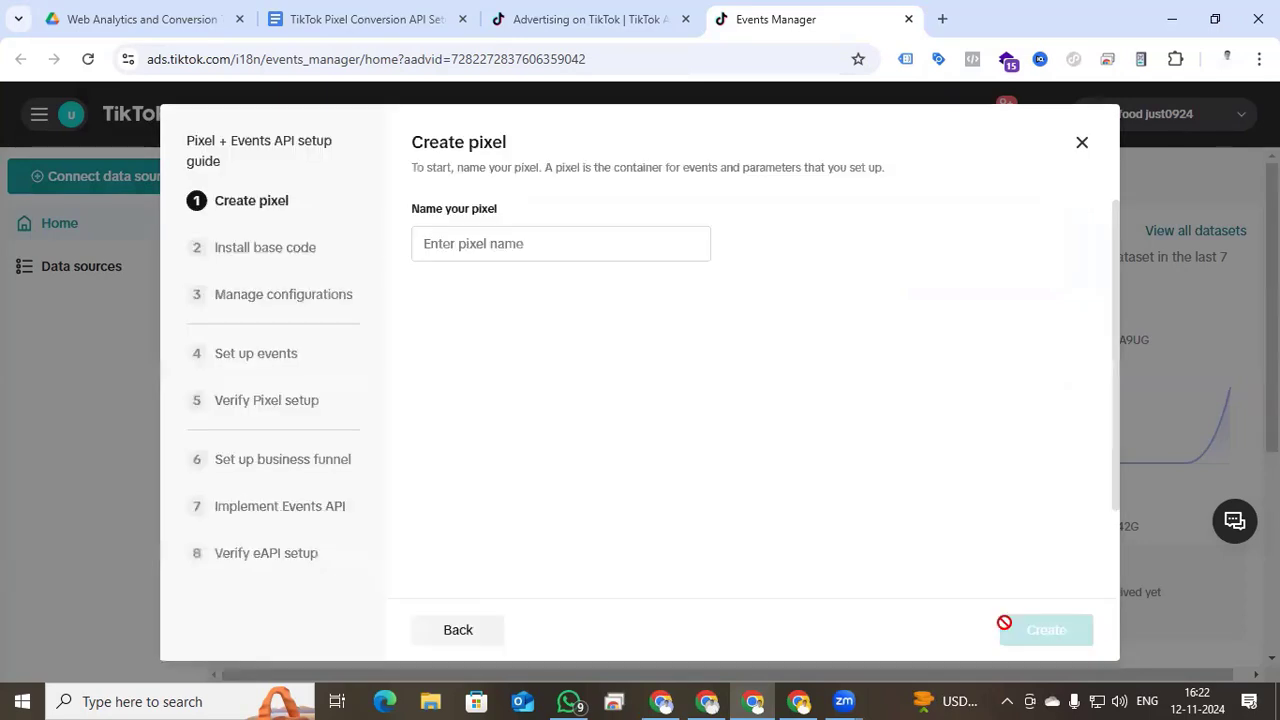
- Name the pixel with the account owner's name, create it, and copy its base code
{"action": "left_click", "coordinate": [492, 244]}
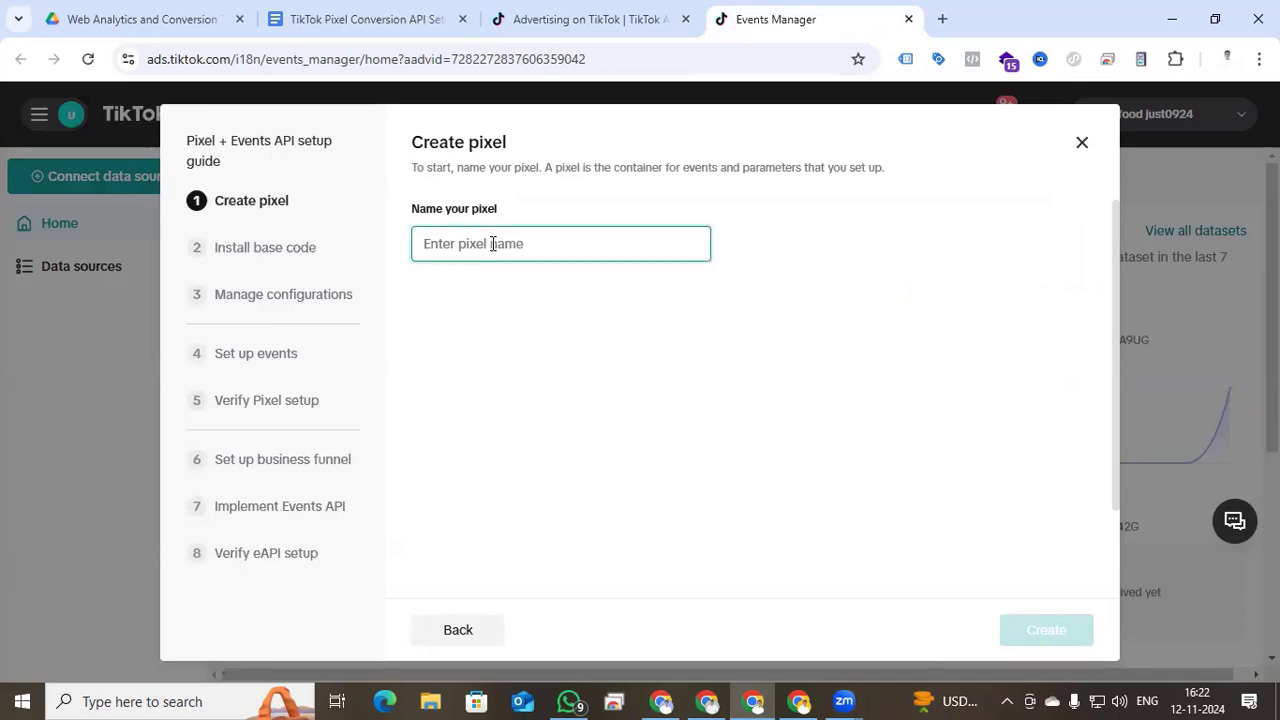
{"action": "type", "text": "w"}
{"action": "key", "text": "BackSpace"}
{"action": "type", "text": "mdf "}
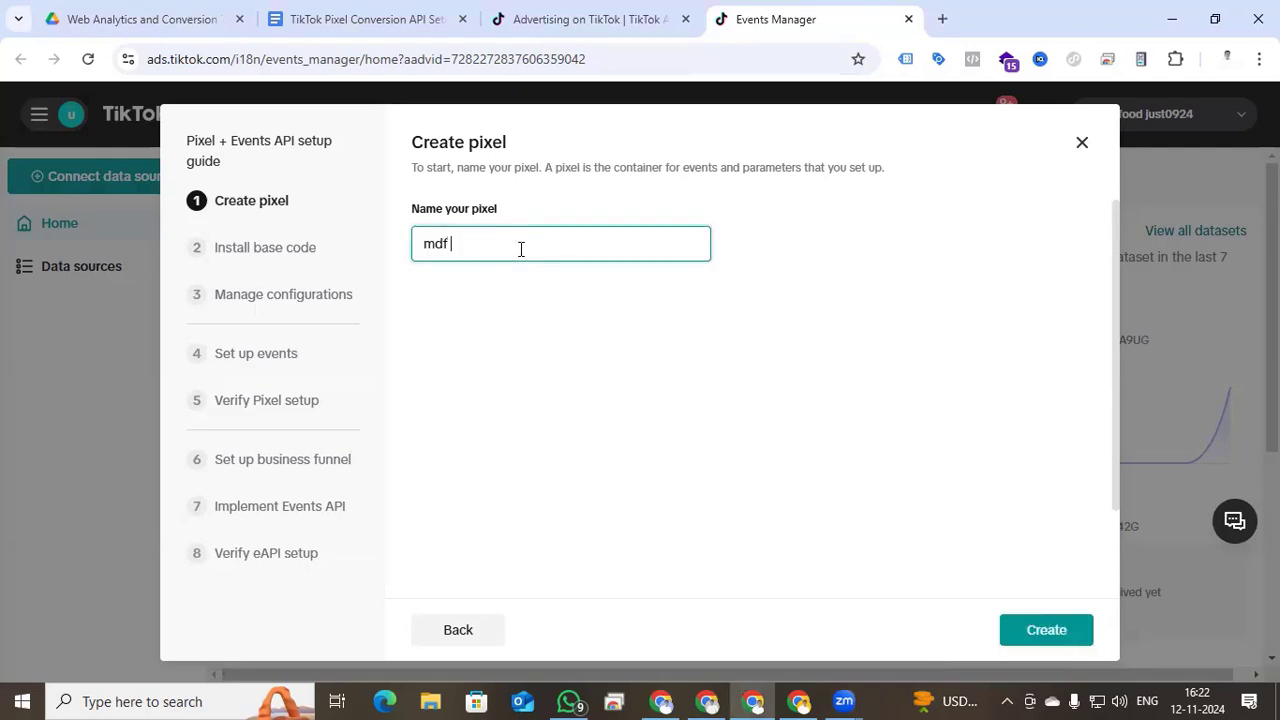
{"action": "type", "text": "F"}
{"action": "key", "text": "BackSpace"}
{"action": "key", "text": "BackSpace"}
{"action": "key", "text": "BackSpace"}
{"action": "left_click", "coordinate": [1051, 630]}
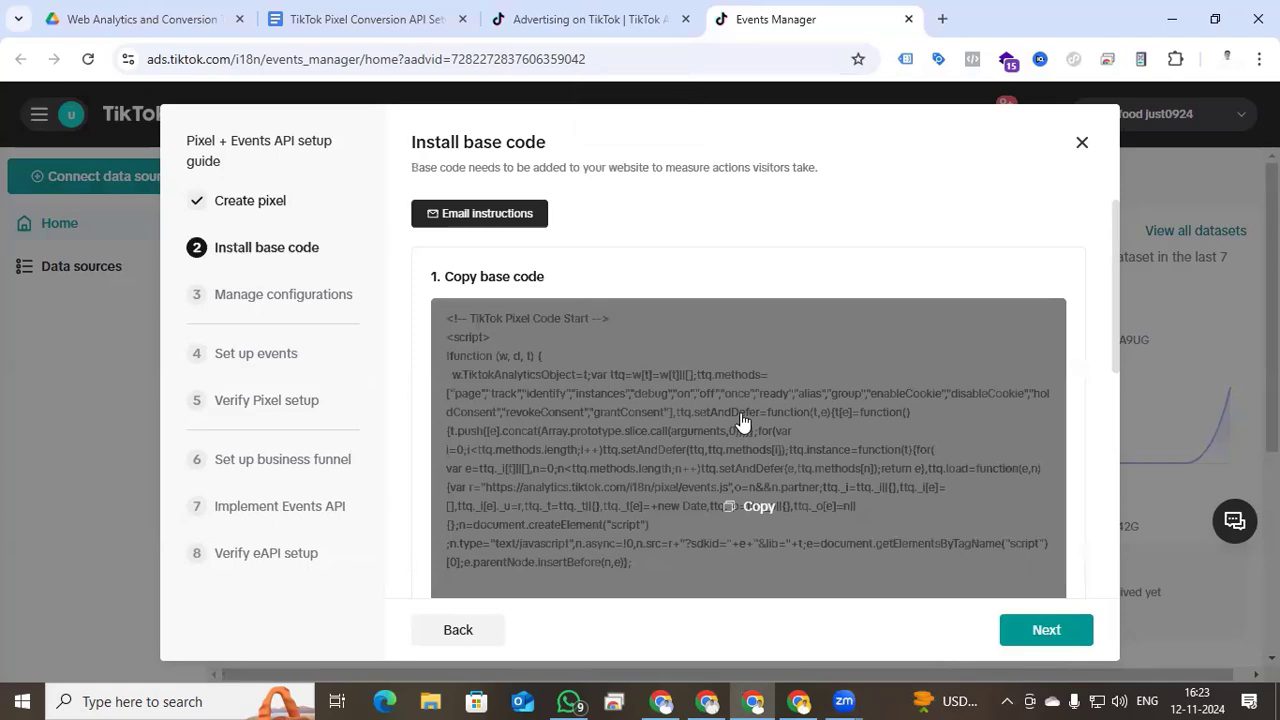
{"action": "scroll", "coordinate": [677, 388], "scroll_direction": "down", "scroll_amount": 2}
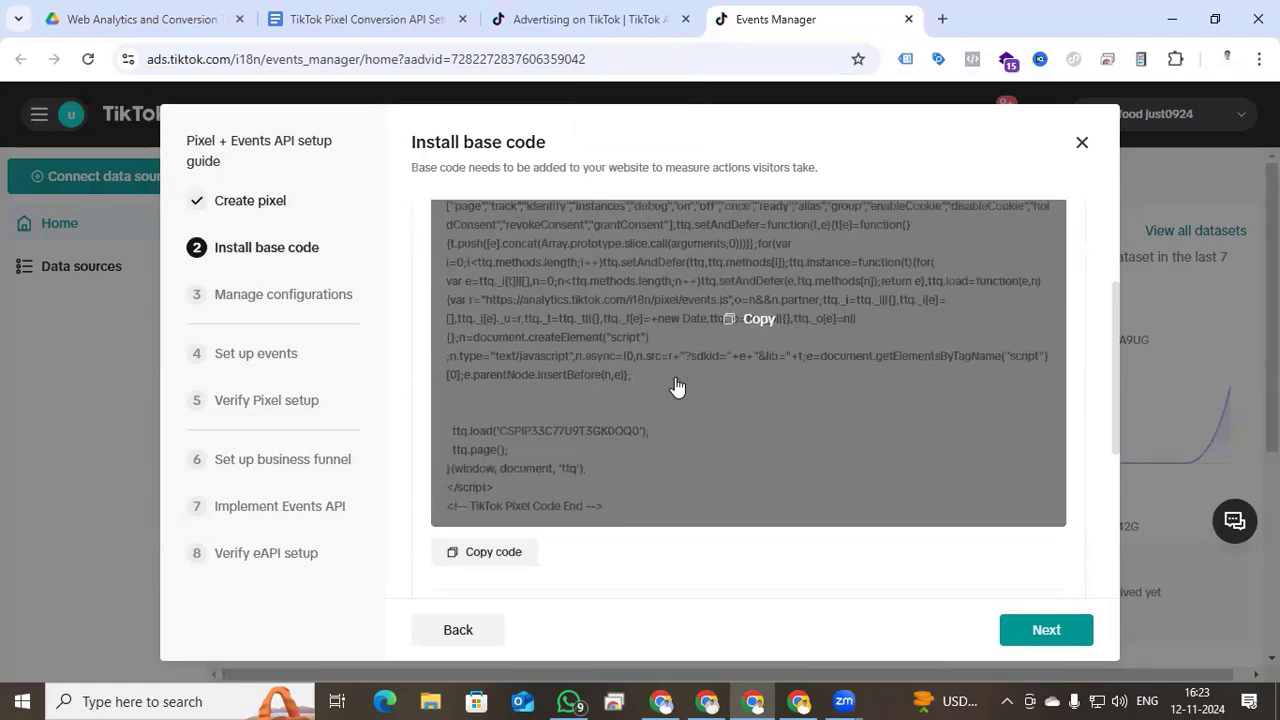
{"action": "left_click", "coordinate": [759, 320]}
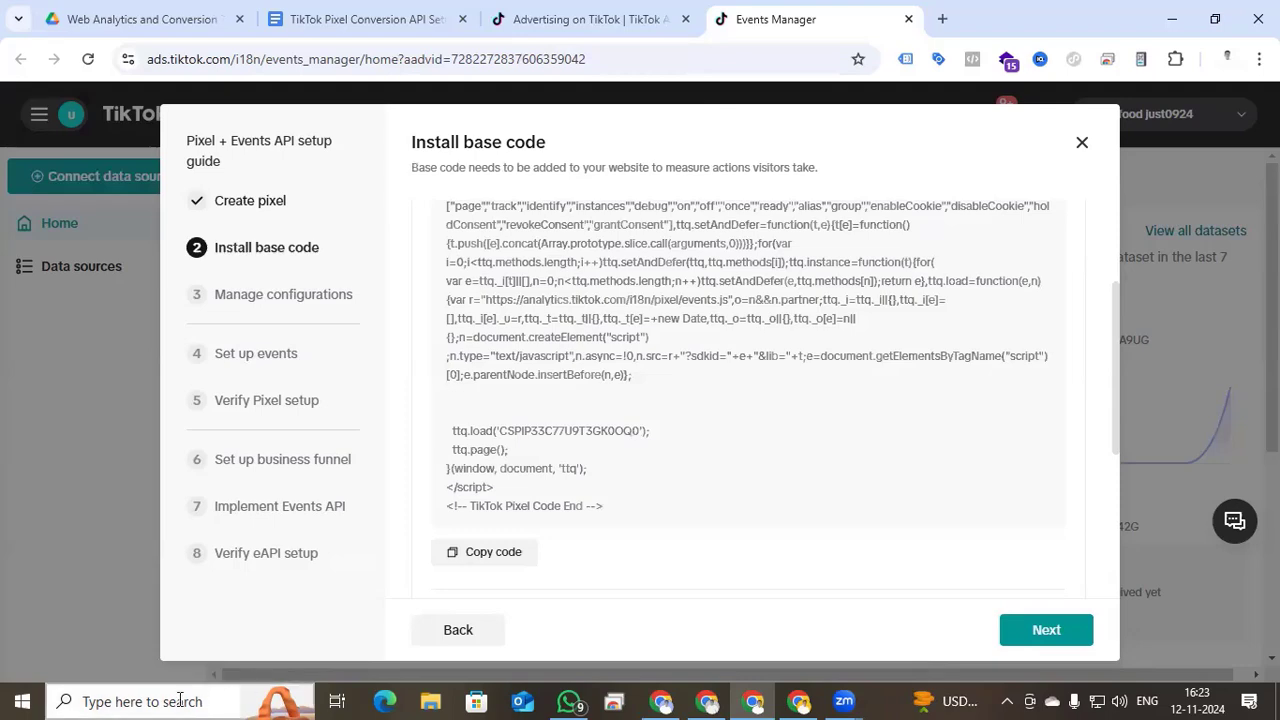
- Paste the TikTok pixel base code into a new Notepad document and minimise it
{"action": "left_click", "coordinate": [180, 700]}
{"action": "type", "text": "note"}
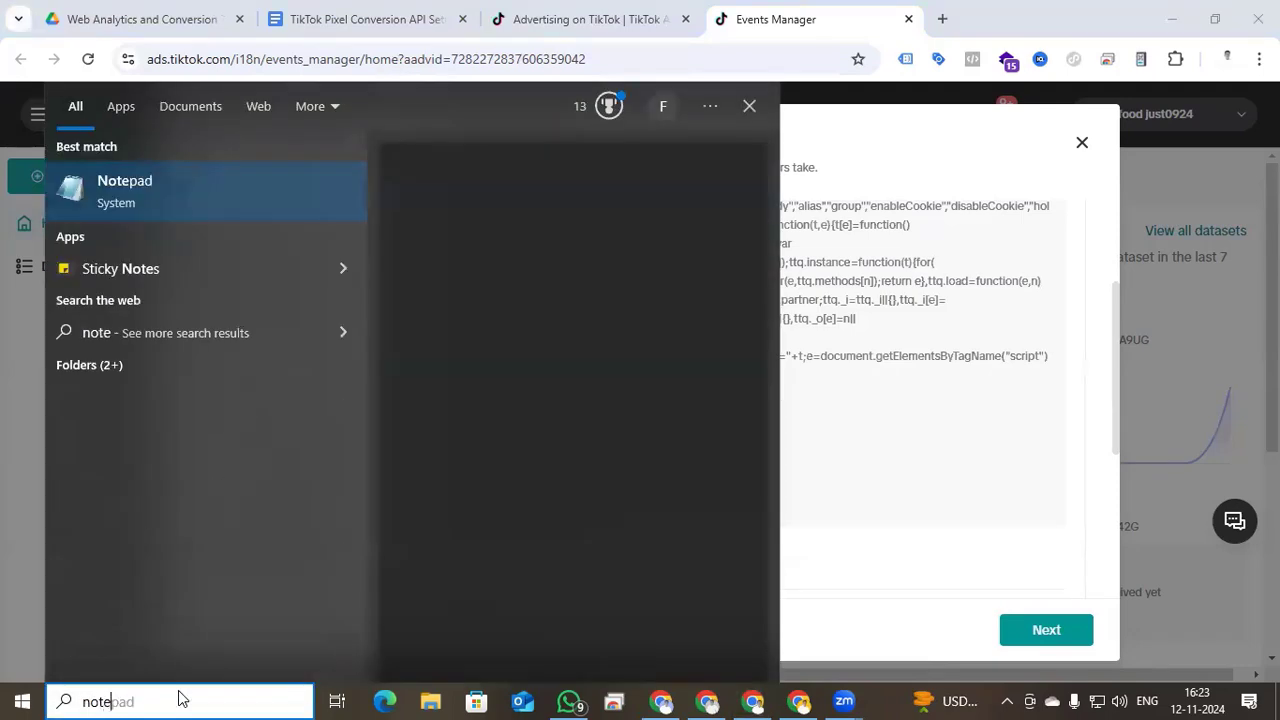
{"action": "left_click", "coordinate": [186, 175]}
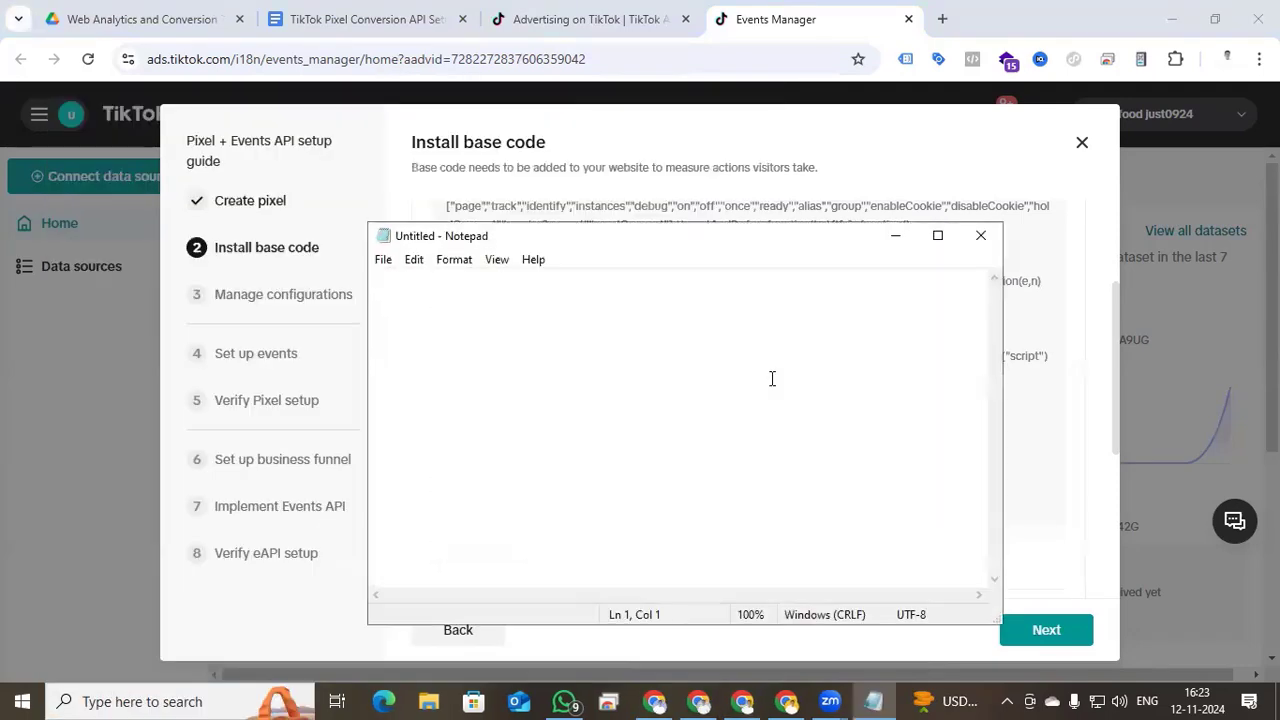
{"action": "key", "text": "ctrl+v"}
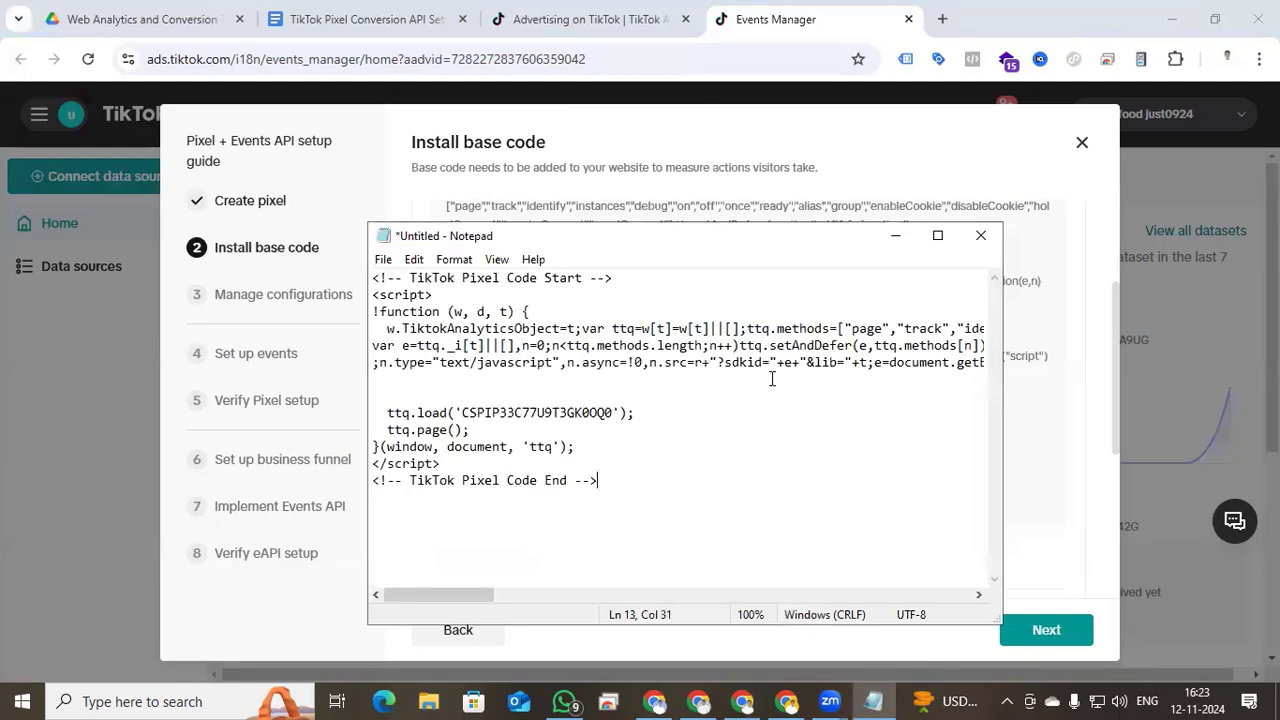
{"action": "left_click", "coordinate": [895, 235]}
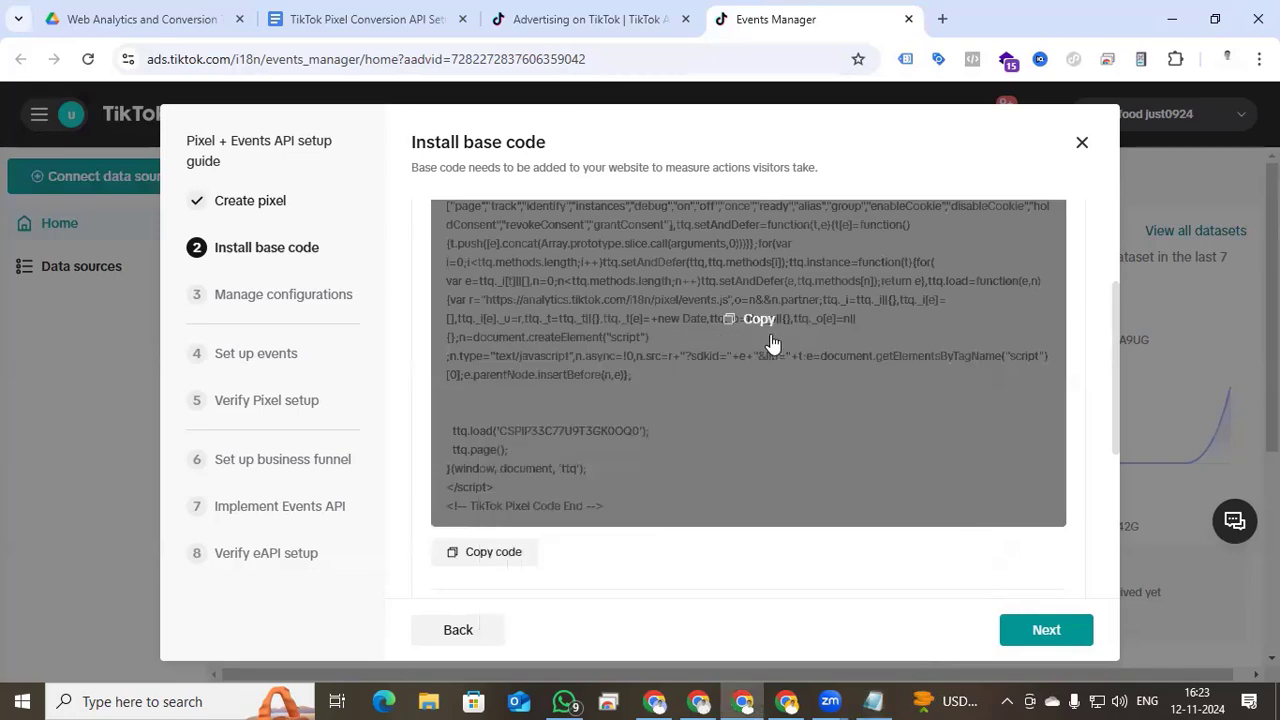
- Enable automatic advanced matching in the pixel configurations and advance the guide to Set up events
{"action": "left_click", "coordinate": [1040, 632]}
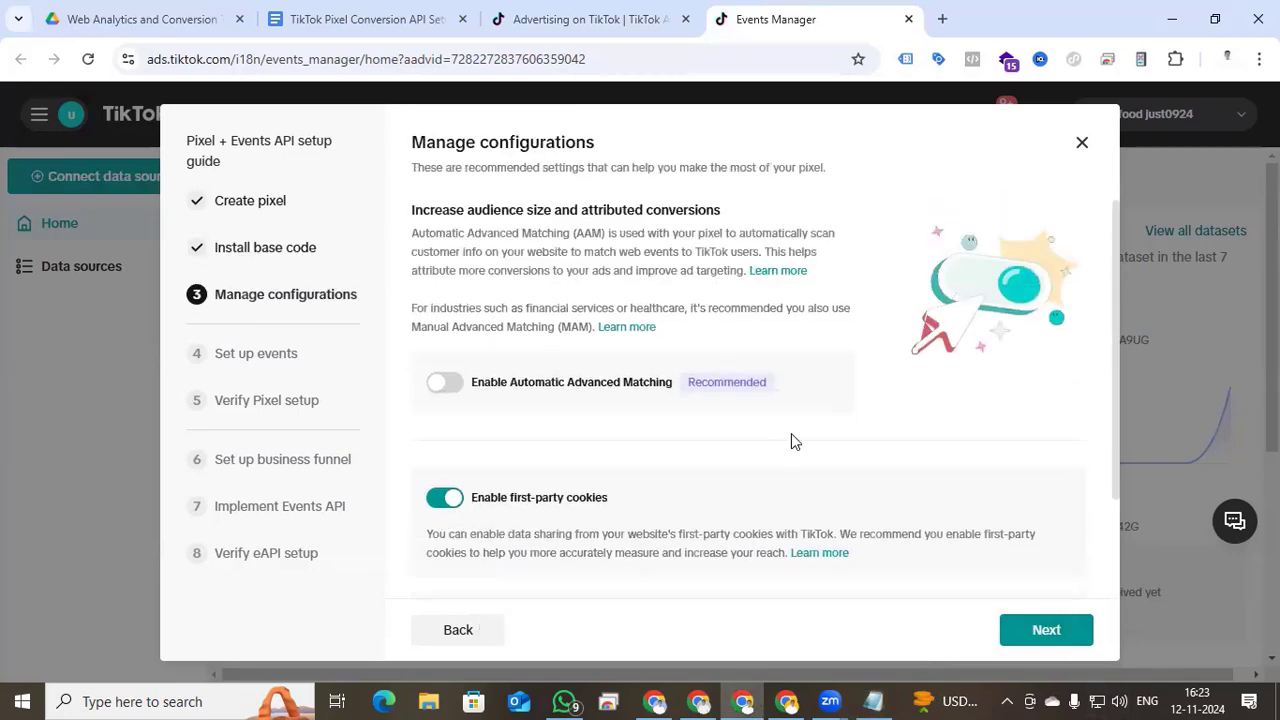
{"action": "left_click", "coordinate": [445, 384]}
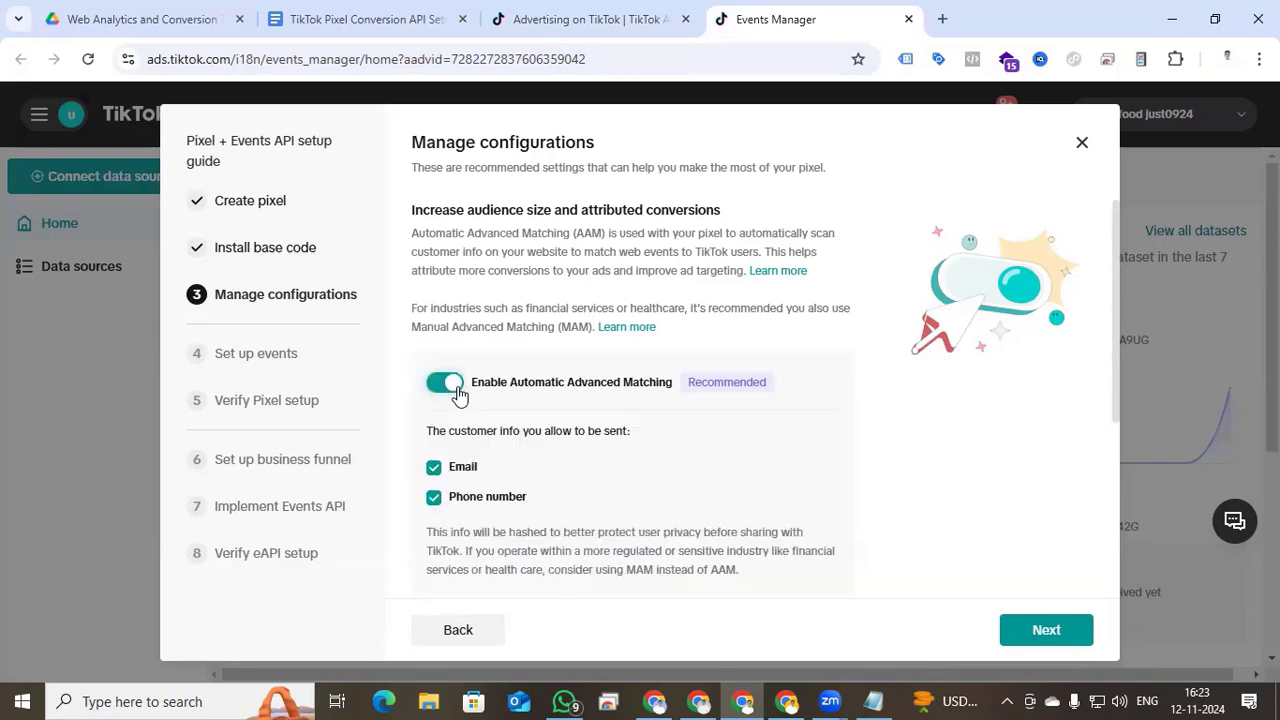
{"action": "scroll", "coordinate": [571, 457], "scroll_direction": "down", "scroll_amount": 2}
{"action": "scroll", "coordinate": [571, 457], "scroll_direction": "up", "scroll_amount": 1}
{"action": "scroll", "coordinate": [577, 452], "scroll_direction": "down", "scroll_amount": 2}
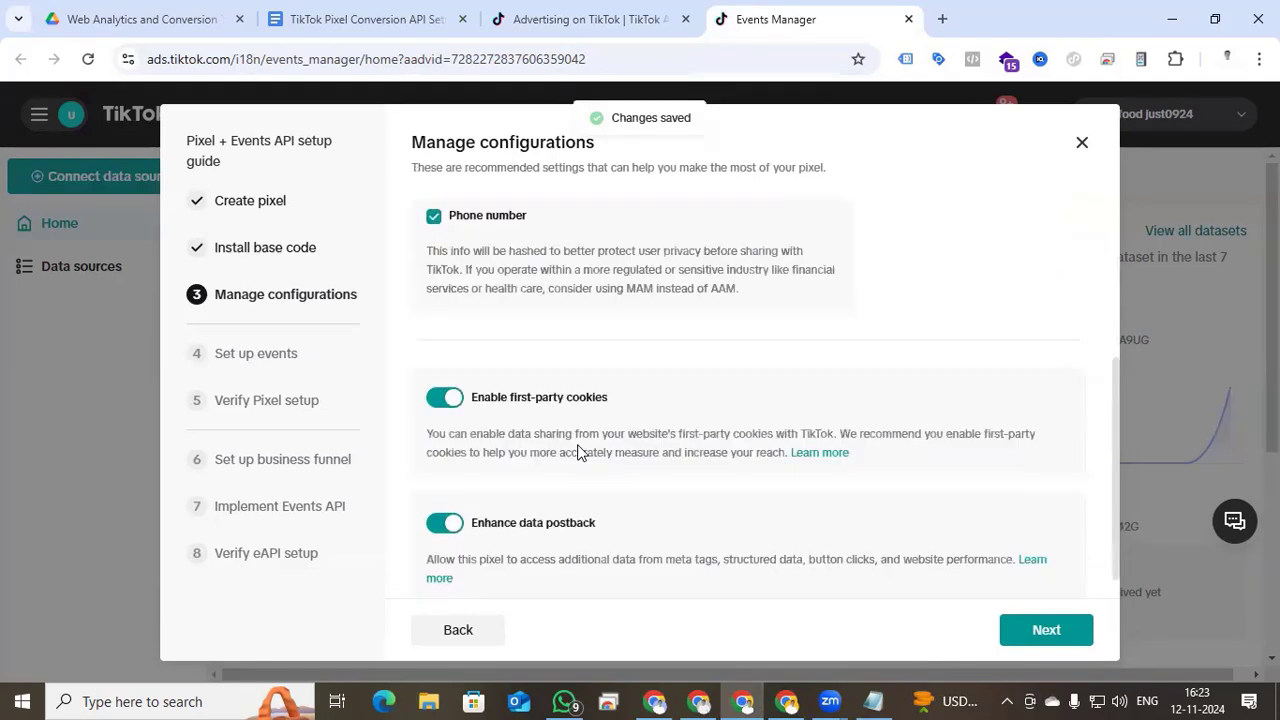
{"action": "scroll", "coordinate": [578, 452], "scroll_direction": "down", "scroll_amount": 1}
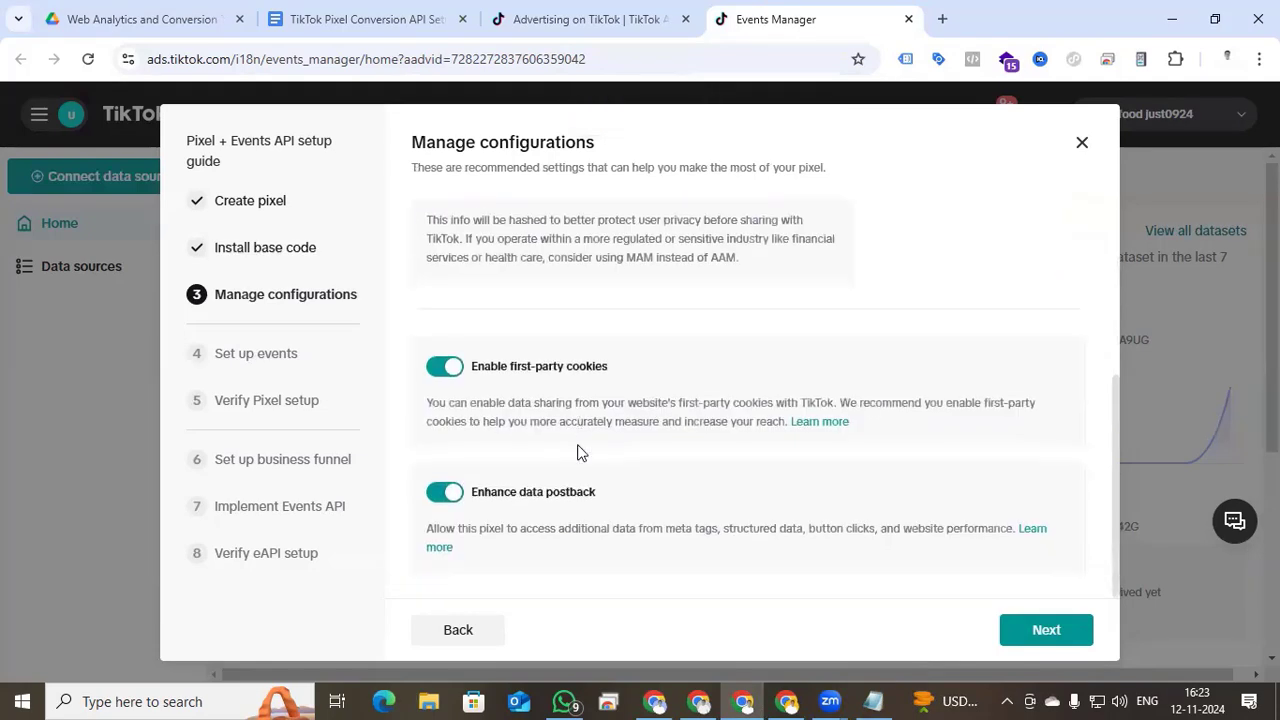
{"action": "left_click", "coordinate": [1036, 632]}
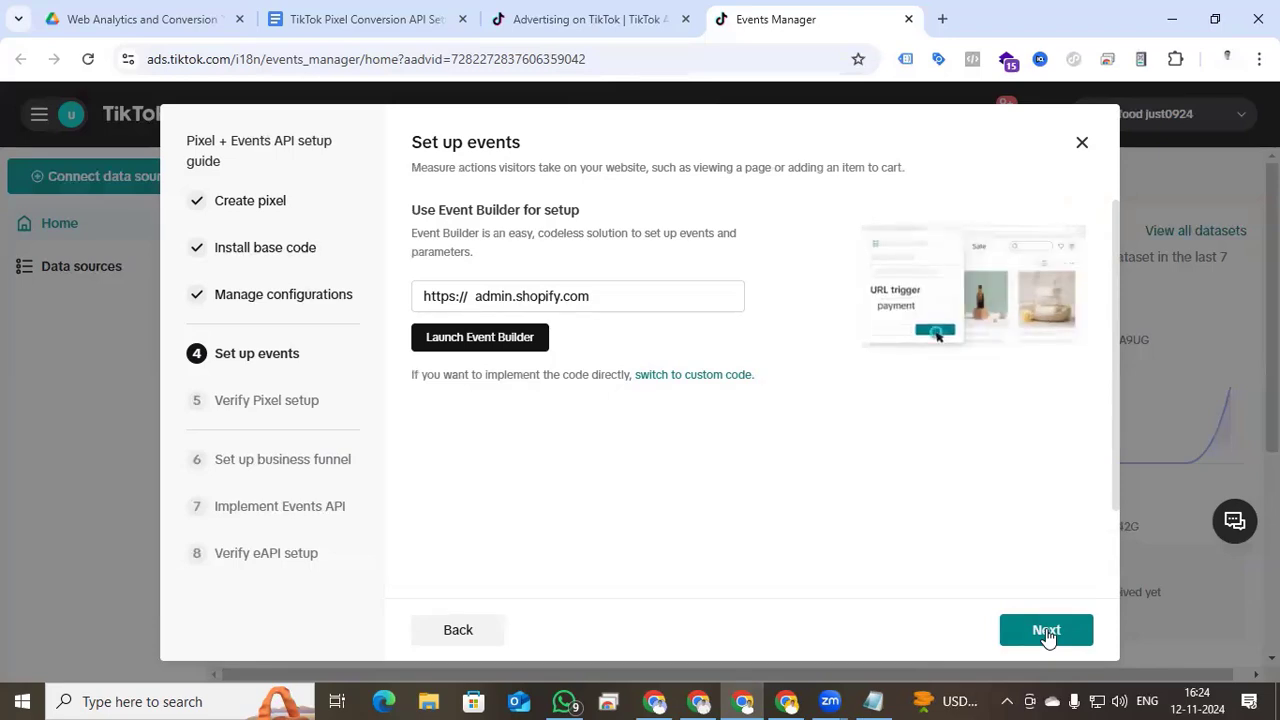
- Pass through Set up events and the Testing options to reach Set up business funnel
{"action": "left_click", "coordinate": [1046, 632]}
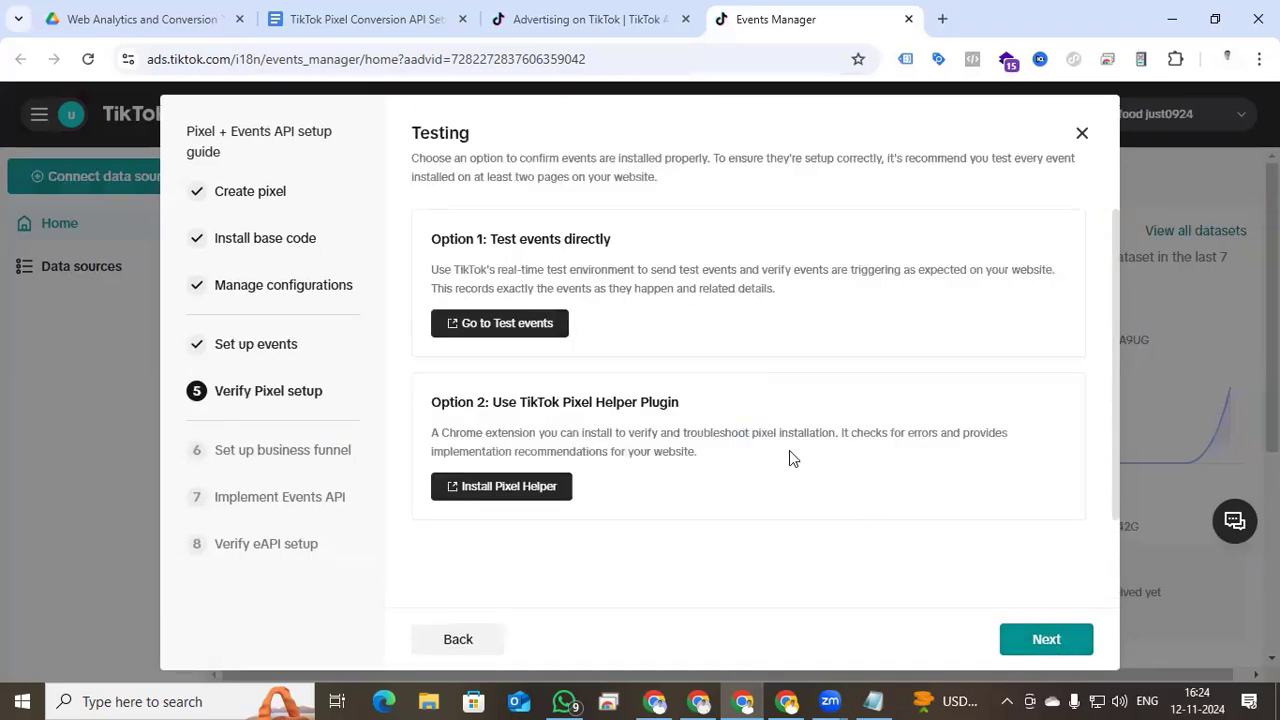
{"action": "scroll", "coordinate": [789, 451], "scroll_direction": "down", "scroll_amount": 1}
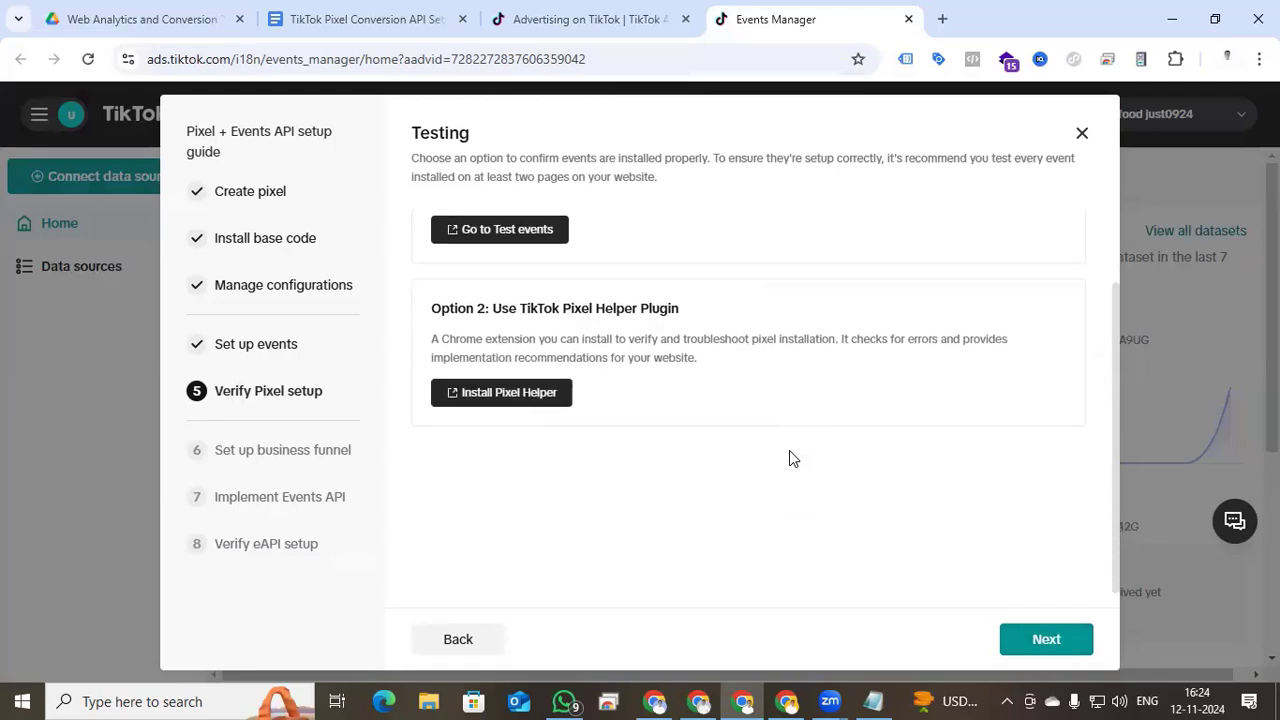
{"action": "scroll", "coordinate": [789, 458], "scroll_direction": "up", "scroll_amount": 1}
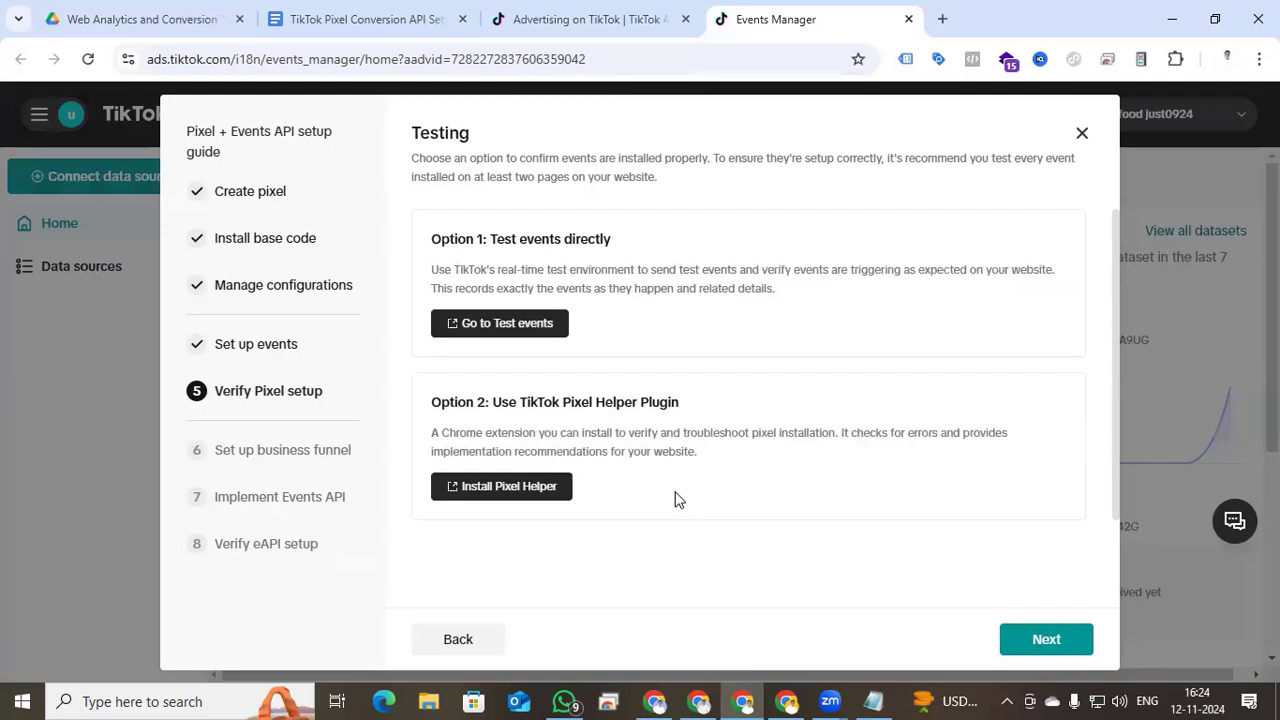
{"action": "left_click", "coordinate": [1046, 639]}
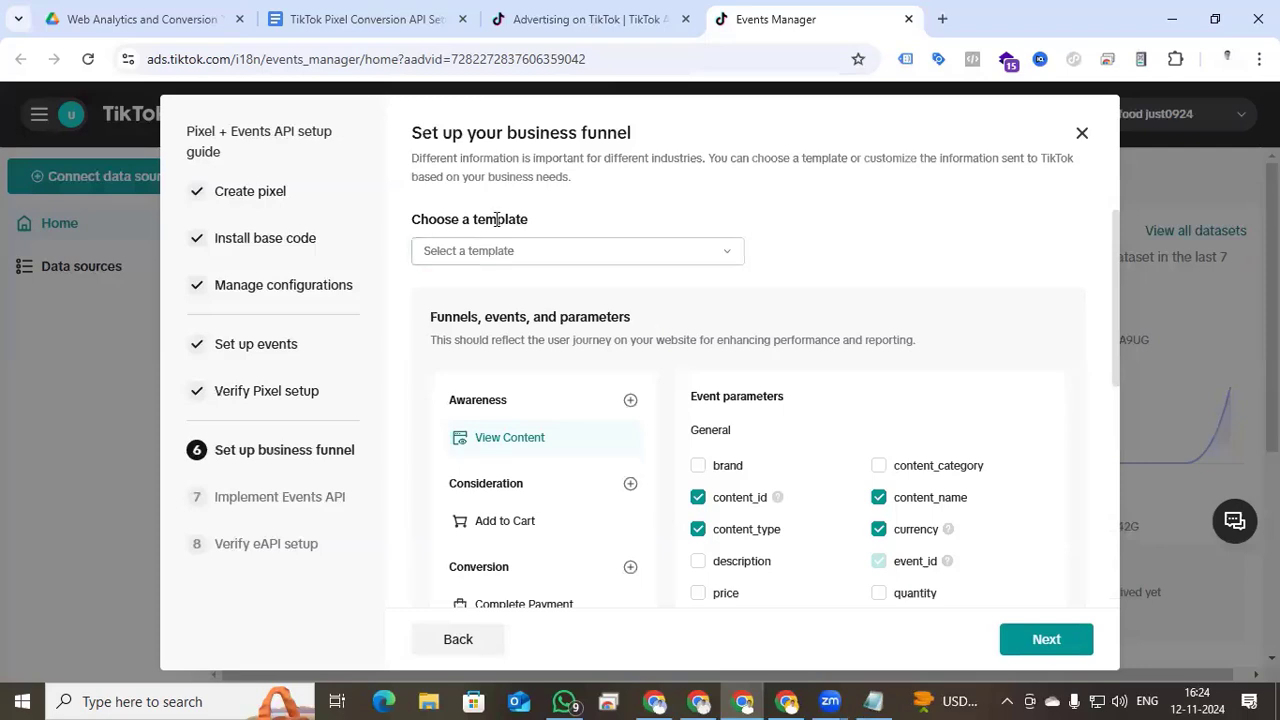
- Apply the E-commerce funnel template and uncheck View Content's url parameter under Events API Only
{"action": "left_click", "coordinate": [712, 258]}
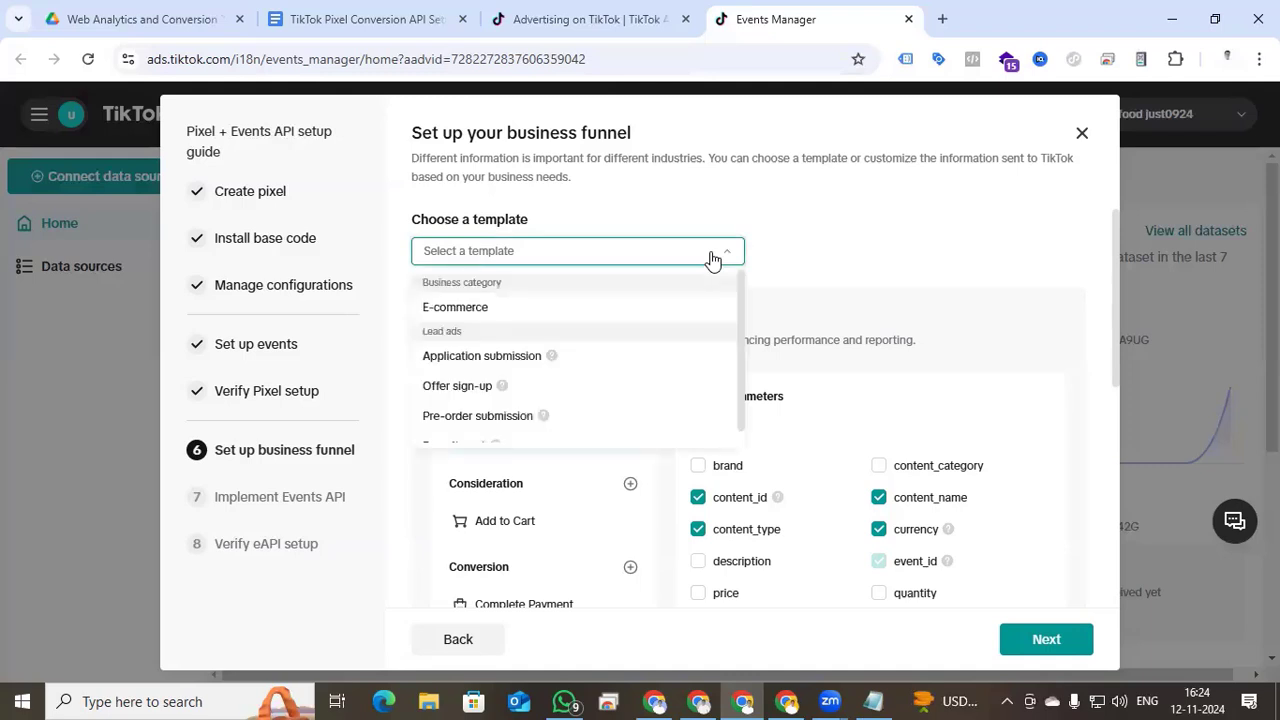
{"action": "left_click", "coordinate": [581, 317]}
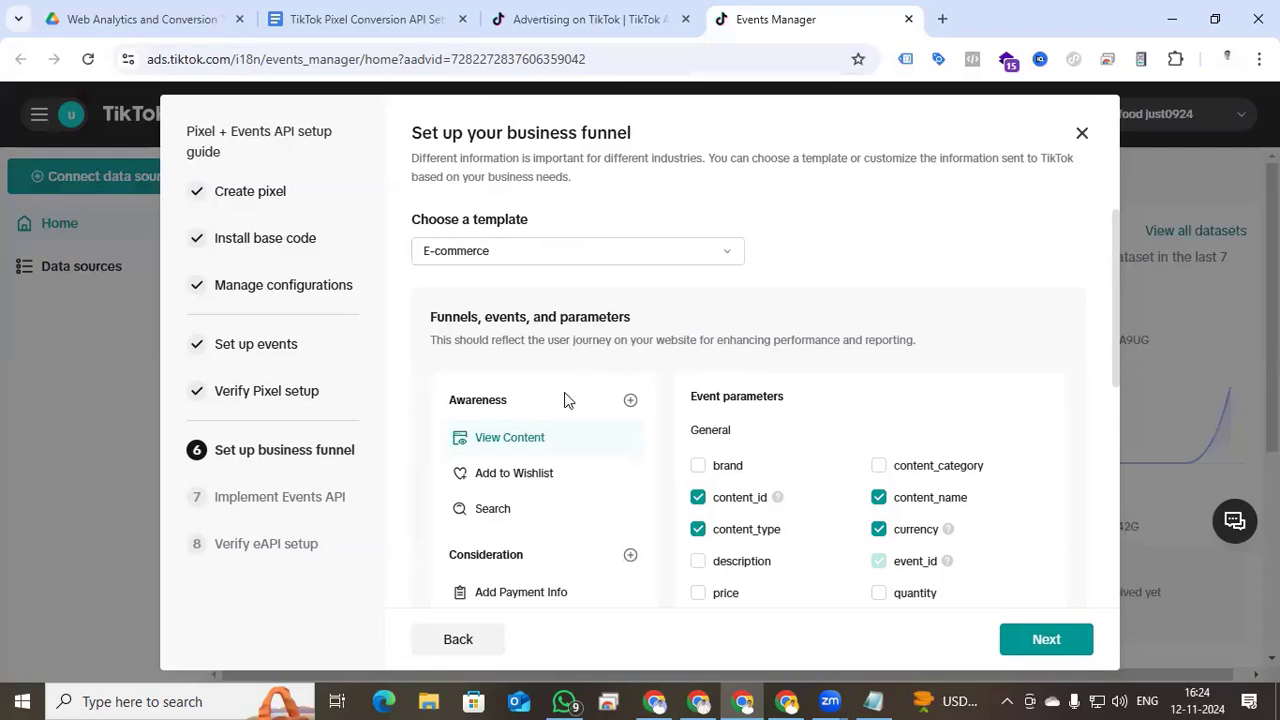
{"action": "scroll", "coordinate": [565, 400], "scroll_direction": "down", "scroll_amount": 1}
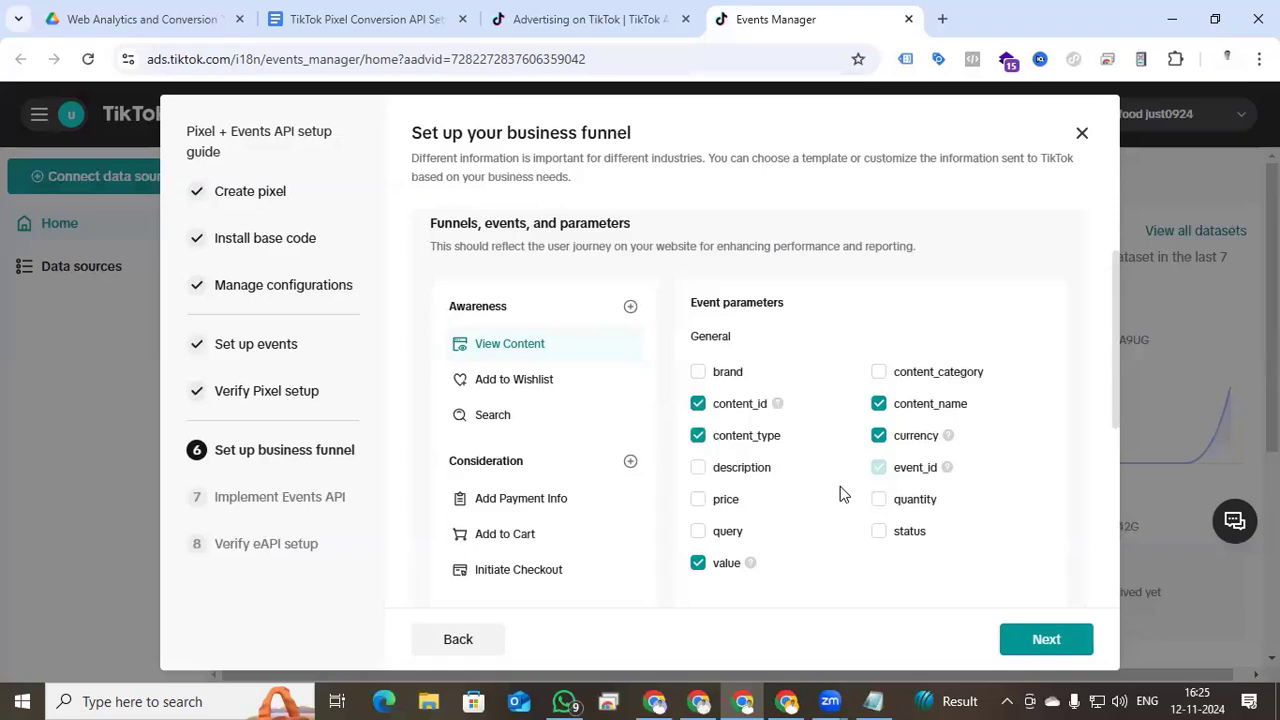
{"action": "scroll", "coordinate": [840, 494], "scroll_direction": "down", "scroll_amount": 1}
{"action": "scroll", "coordinate": [840, 494], "scroll_direction": "down", "scroll_amount": 1}
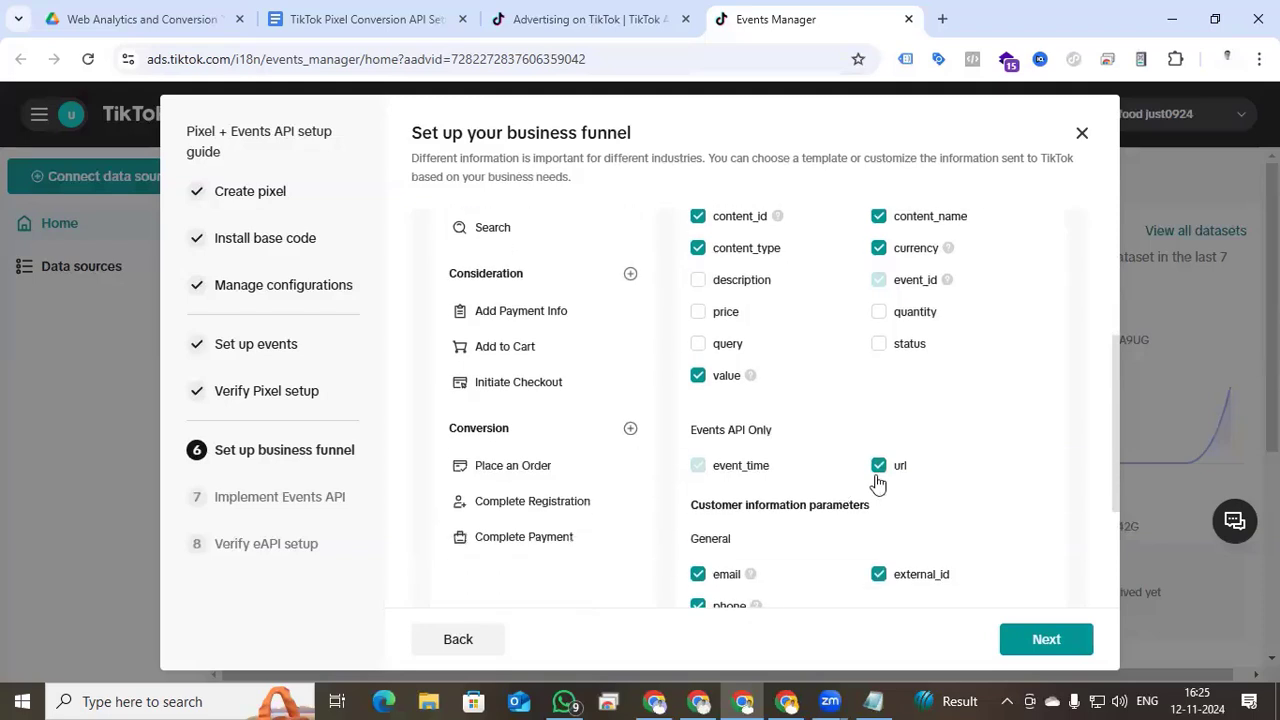
{"action": "left_click", "coordinate": [878, 466]}
{"action": "scroll", "coordinate": [845, 560], "scroll_direction": "down", "scroll_amount": 1}
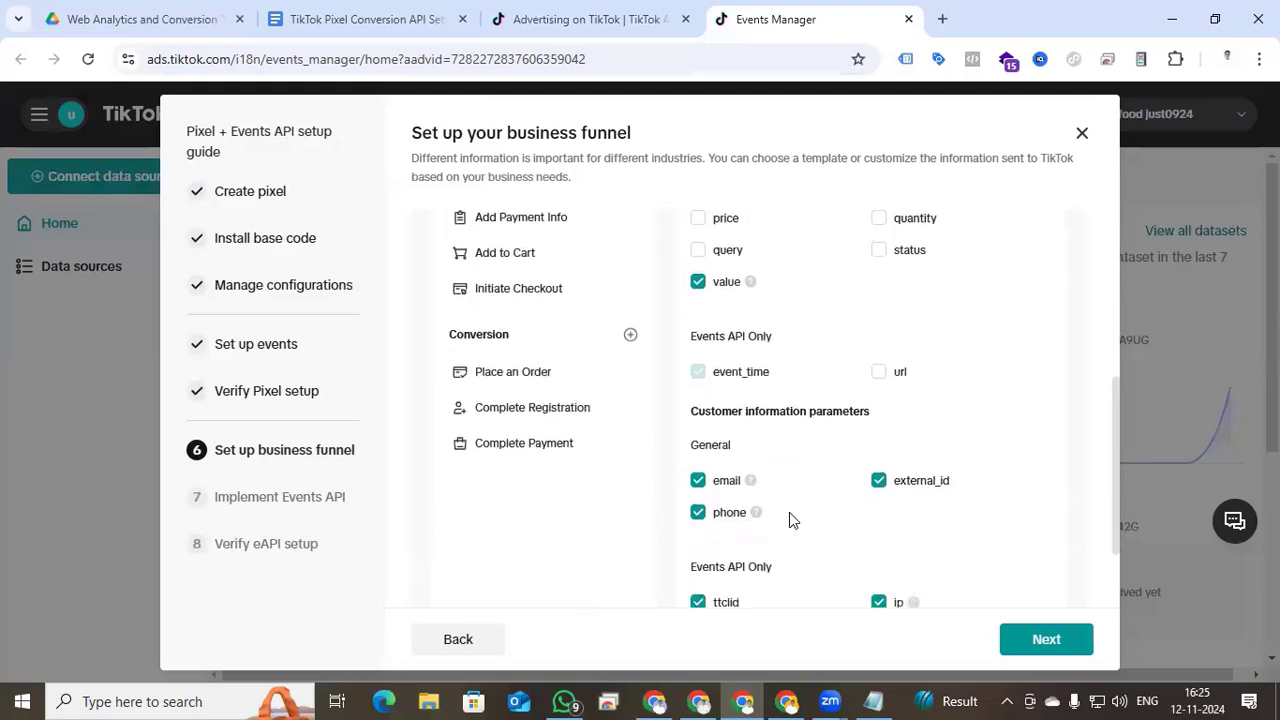
{"action": "scroll", "coordinate": [789, 520], "scroll_direction": "up", "scroll_amount": 2}
{"action": "scroll", "coordinate": [854, 440], "scroll_direction": "down", "scroll_amount": 2}
- Stop sending the email, phone, external_id, ip and user_agent customer parameters
{"action": "left_click", "coordinate": [698, 480]}
{"action": "left_click", "coordinate": [697, 513]}
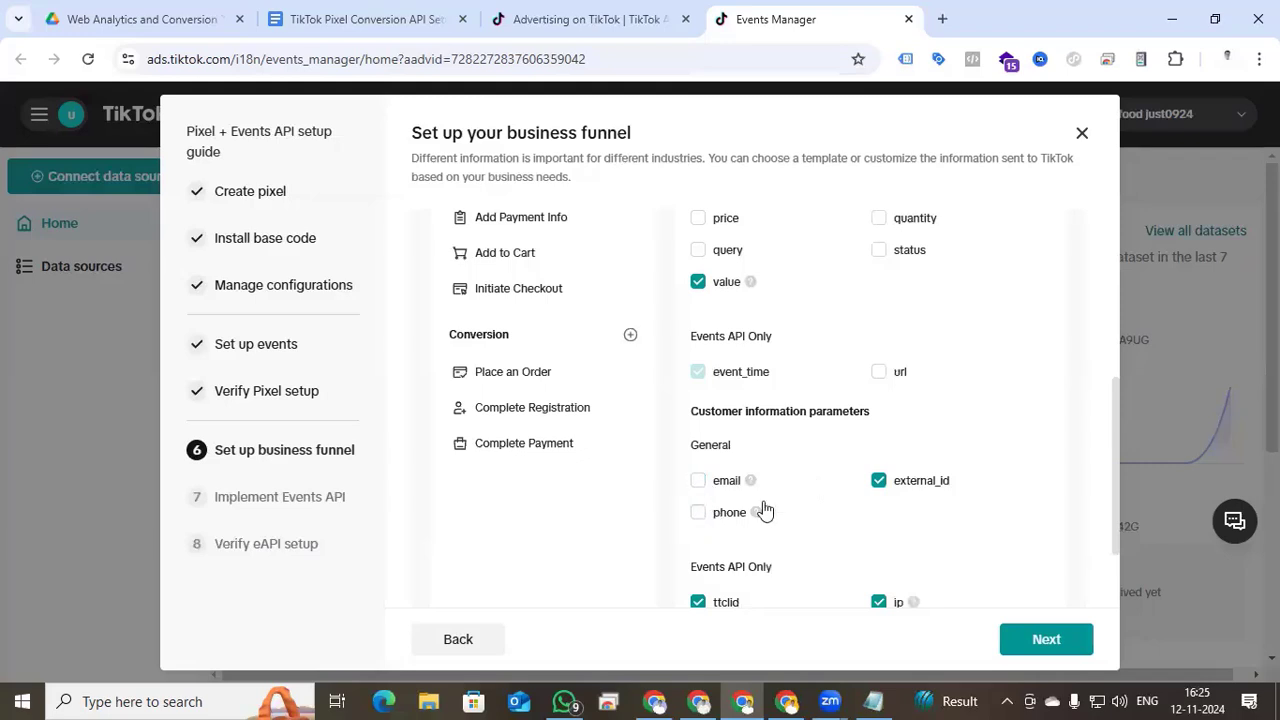
{"action": "left_click", "coordinate": [879, 484]}
{"action": "scroll", "coordinate": [810, 483], "scroll_direction": "down", "scroll_amount": 1}
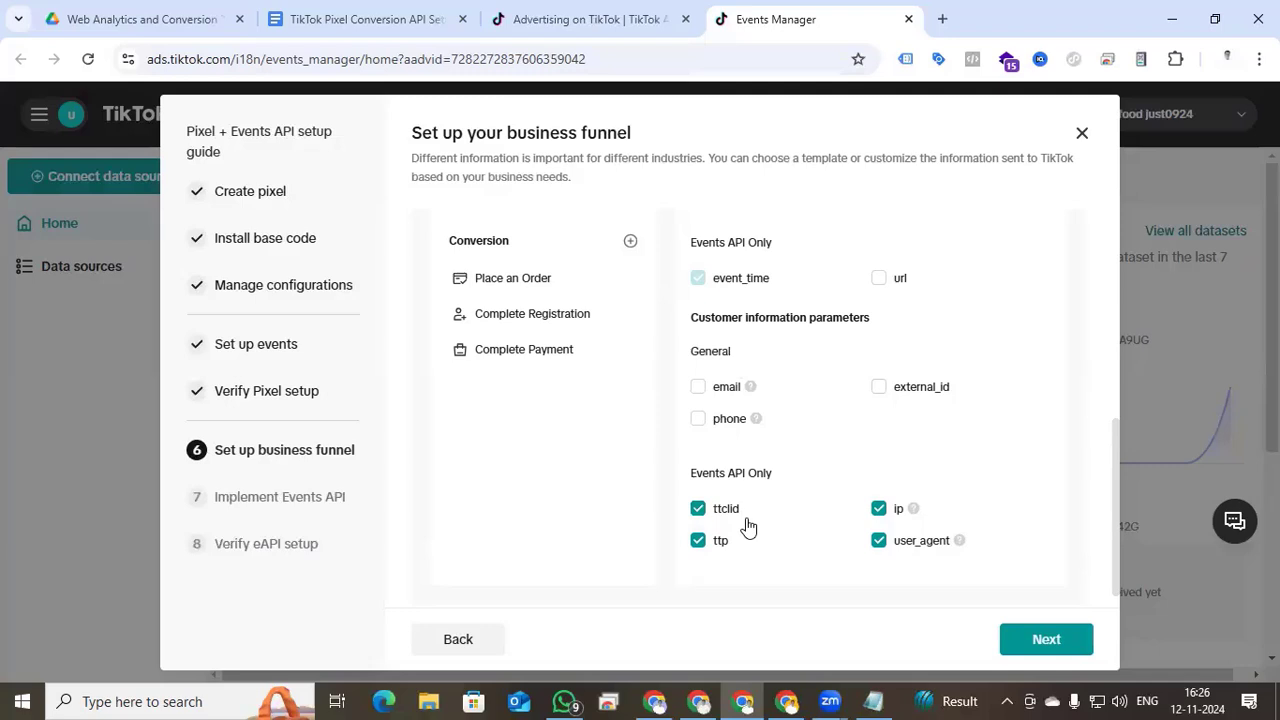
{"action": "left_click", "coordinate": [878, 512]}
{"action": "left_click", "coordinate": [878, 541]}
{"action": "left_click", "coordinate": [1040, 643]}
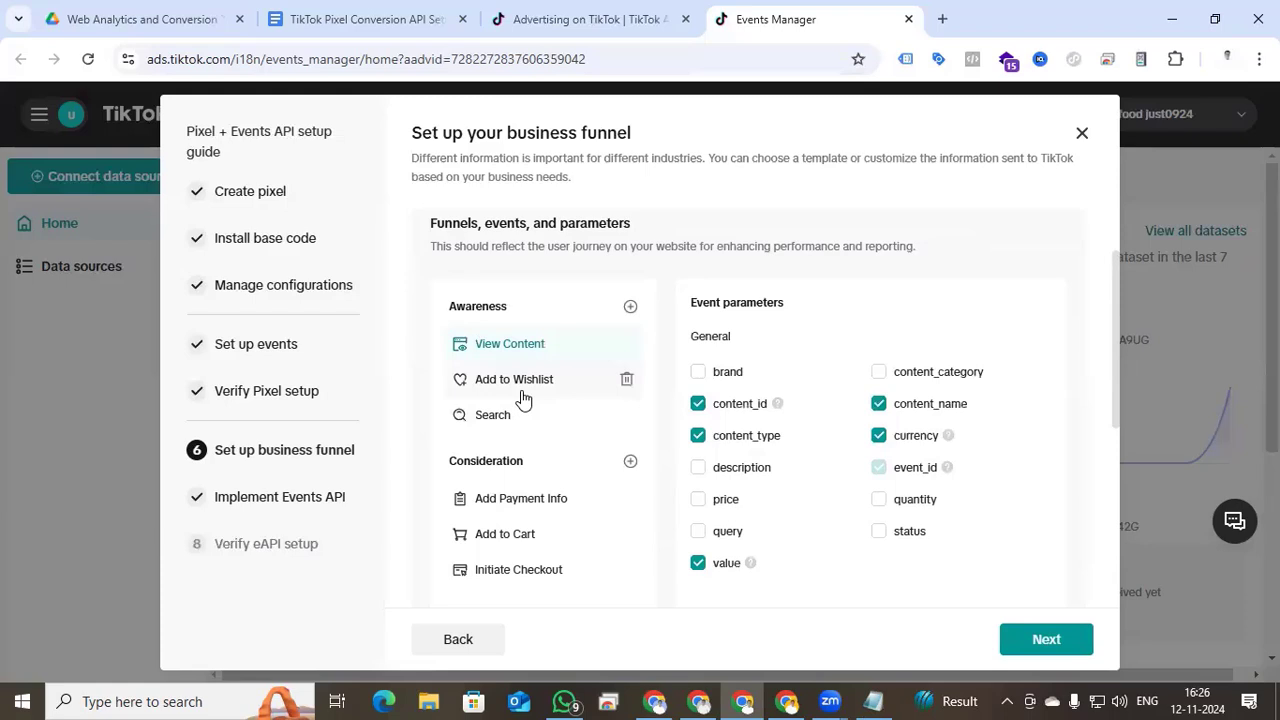
- Remove the Add to Wishlist, Search and Add Payment Info events from the funnel
{"action": "left_click", "coordinate": [627, 383]}
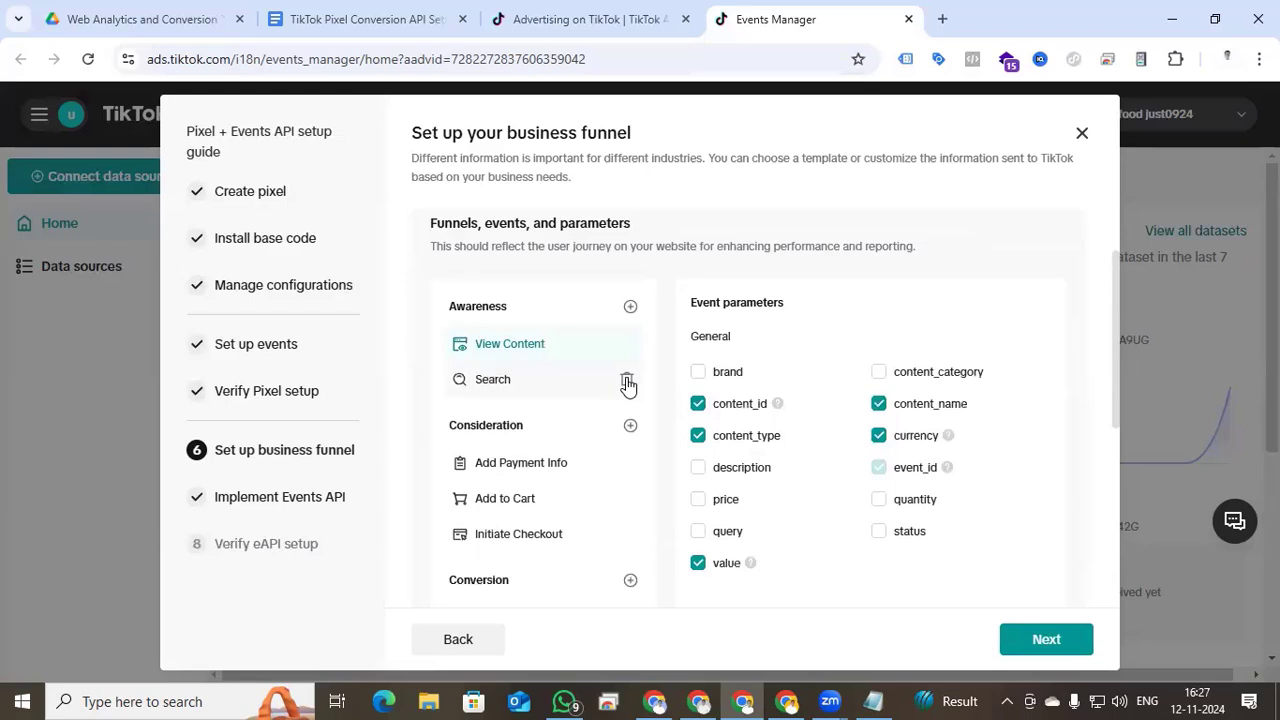
{"action": "left_click", "coordinate": [627, 383]}
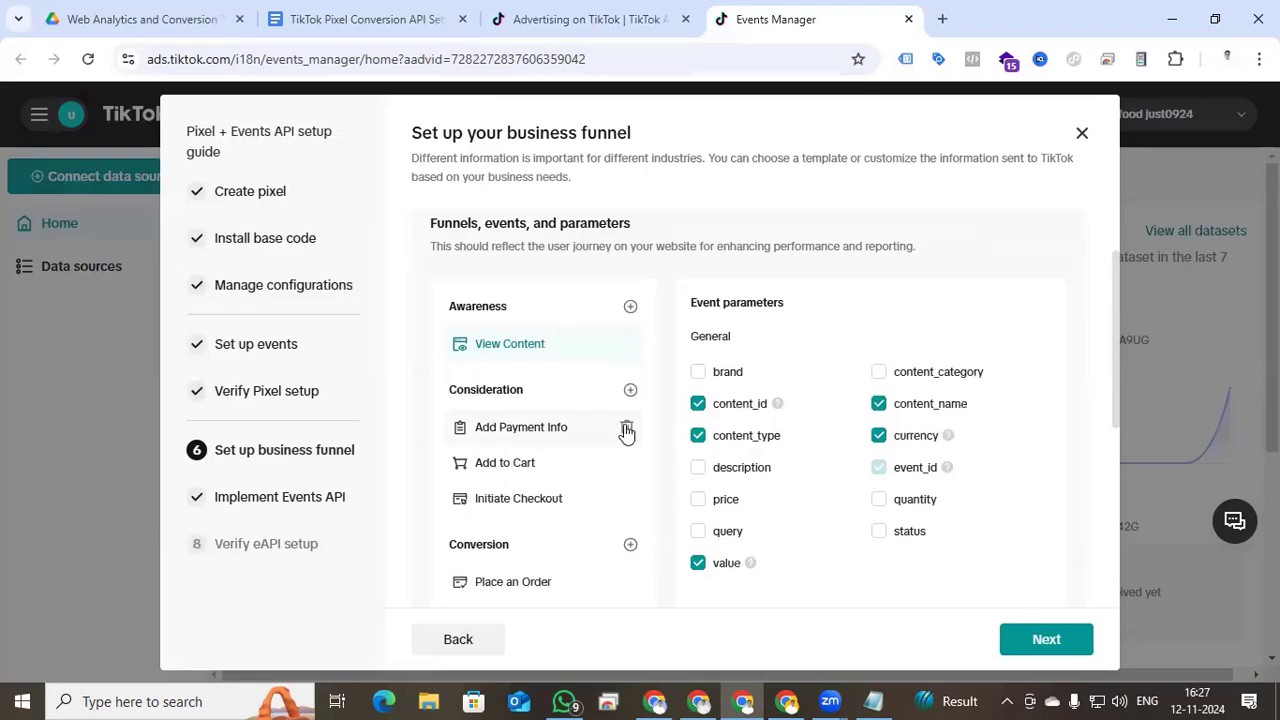
{"action": "left_click", "coordinate": [626, 430]}
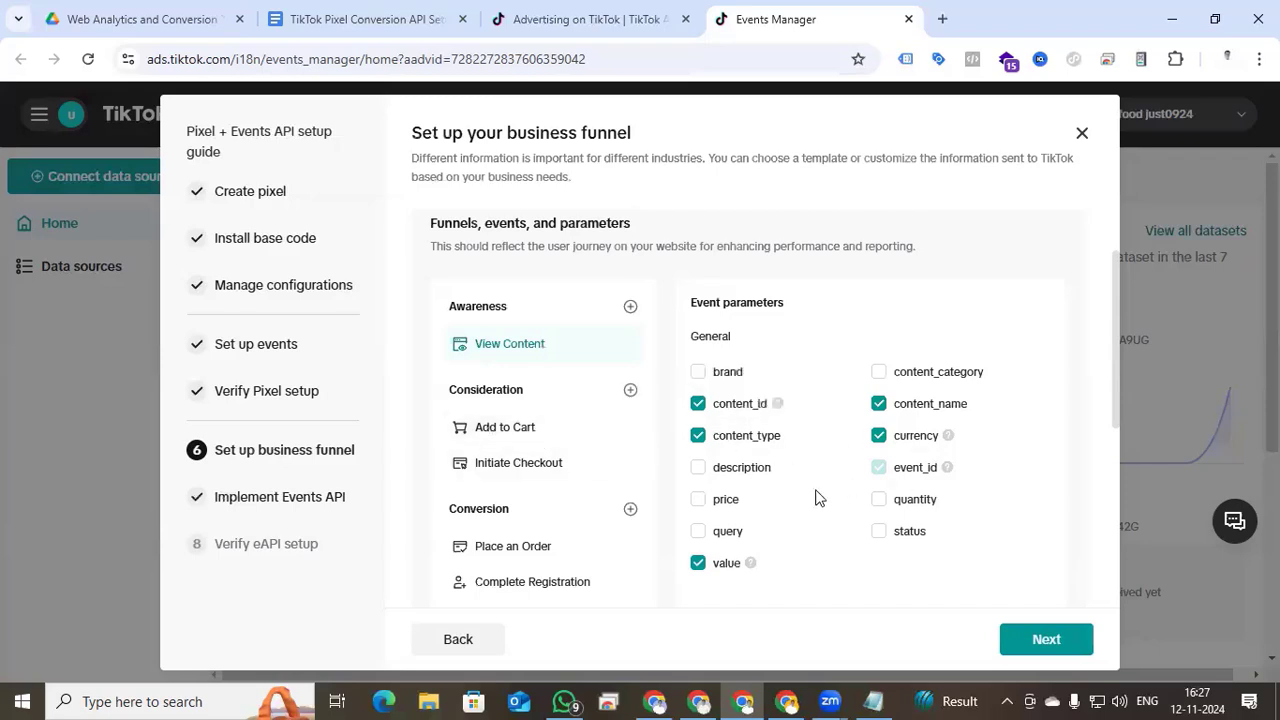
{"action": "scroll", "coordinate": [817, 497], "scroll_direction": "down", "scroll_amount": 1}
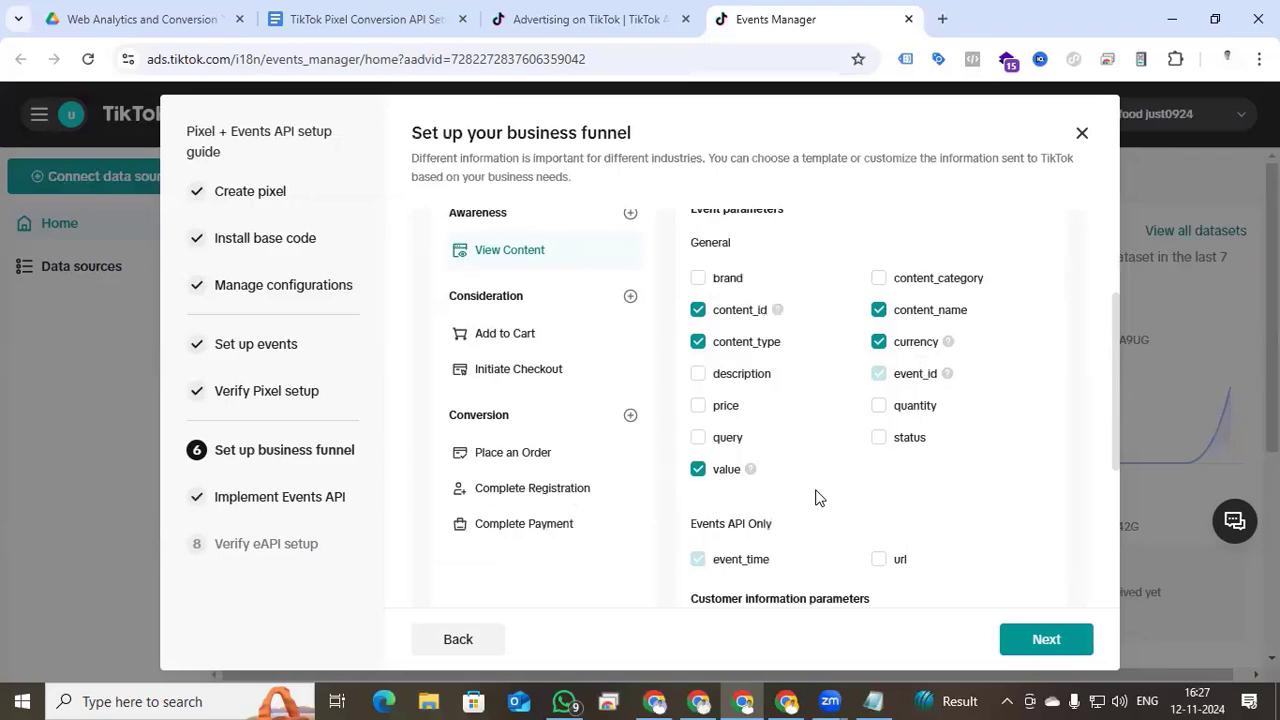
{"action": "scroll", "coordinate": [817, 497], "scroll_direction": "up", "scroll_amount": 1}
{"action": "scroll", "coordinate": [817, 497], "scroll_direction": "down", "scroll_amount": 1}
{"action": "scroll", "coordinate": [806, 480], "scroll_direction": "up", "scroll_amount": 1}
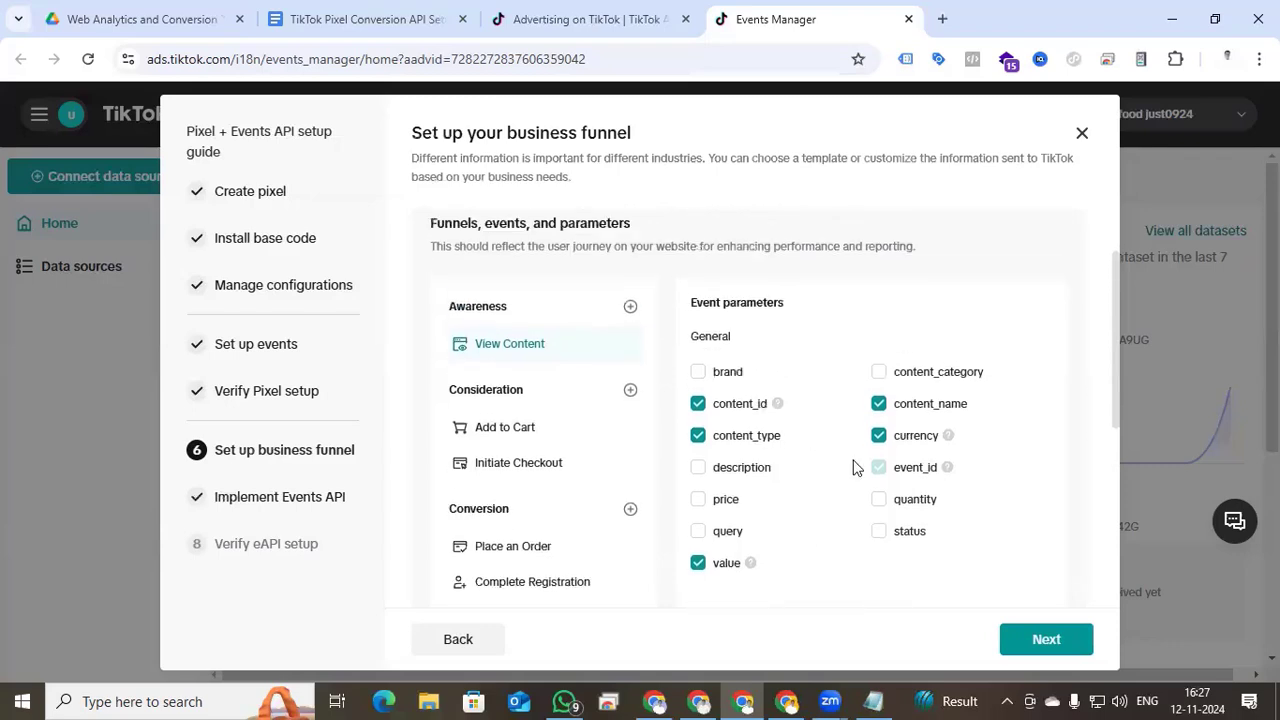
{"action": "scroll", "coordinate": [803, 509], "scroll_direction": "down", "scroll_amount": 1}
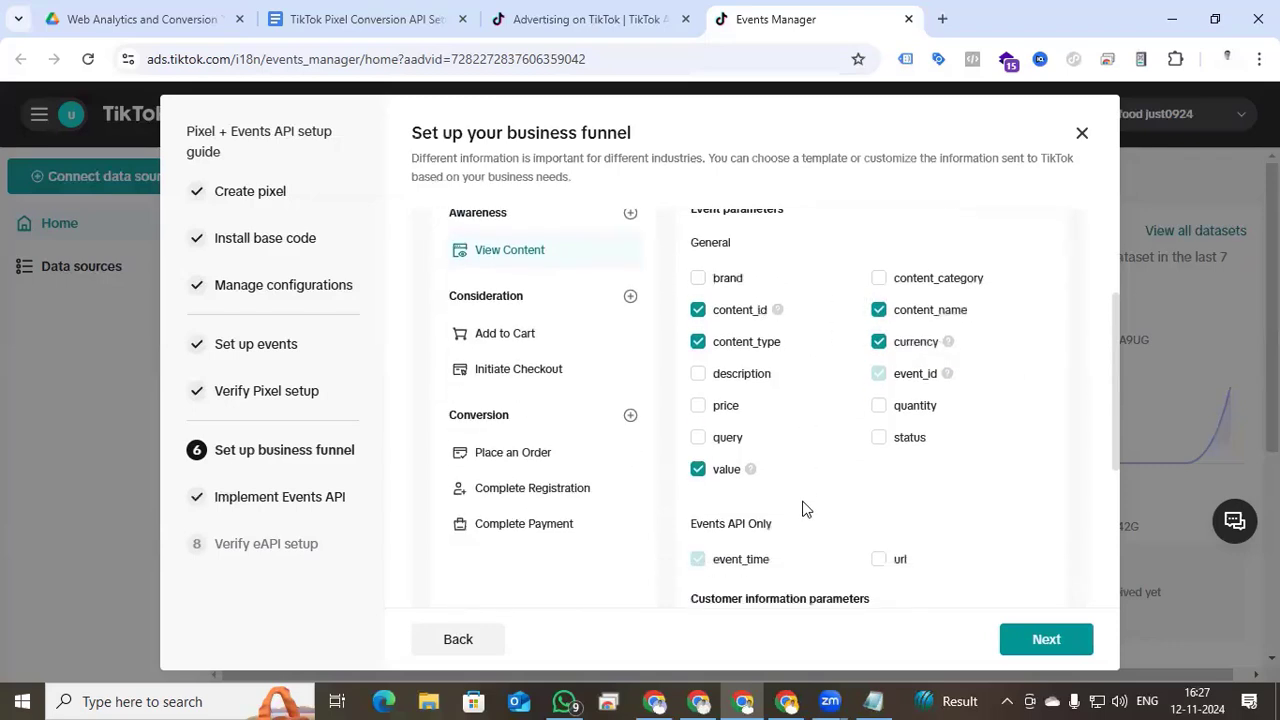
{"action": "scroll", "coordinate": [805, 509], "scroll_direction": "down", "scroll_amount": 2}
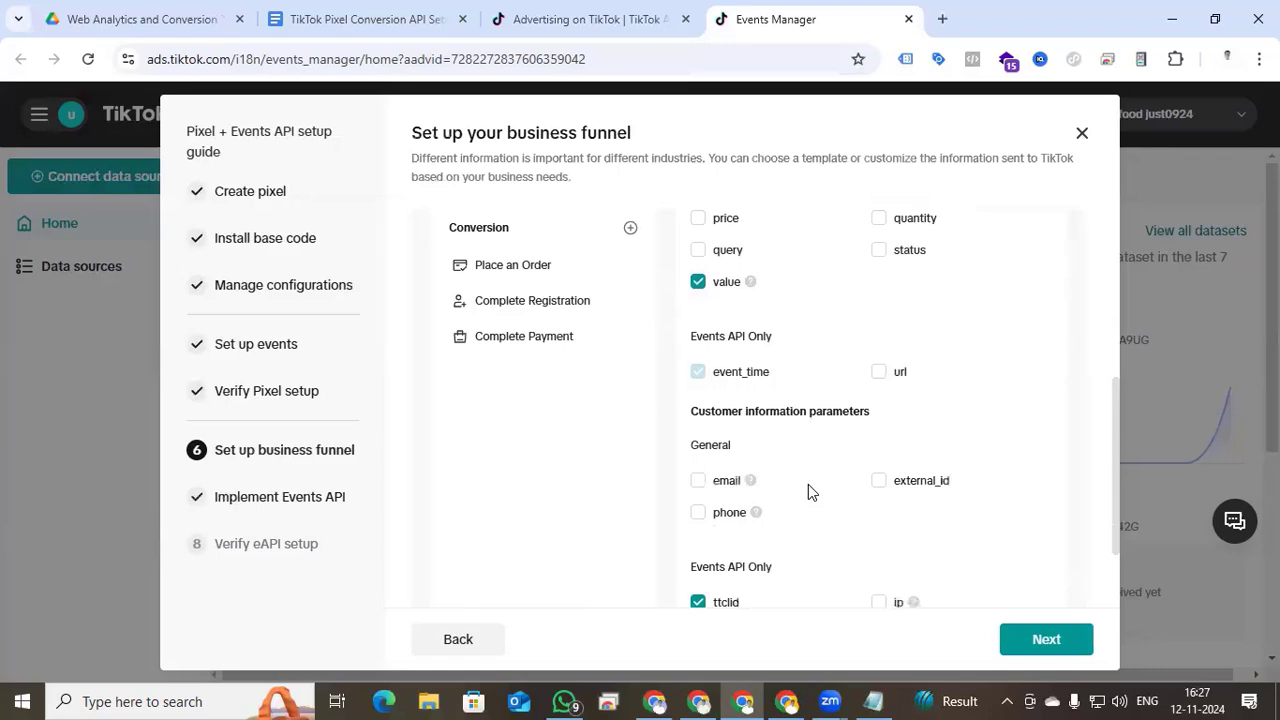
{"action": "scroll", "coordinate": [808, 484], "scroll_direction": "up", "scroll_amount": 1}
{"action": "scroll", "coordinate": [808, 484], "scroll_direction": "down", "scroll_amount": 2}
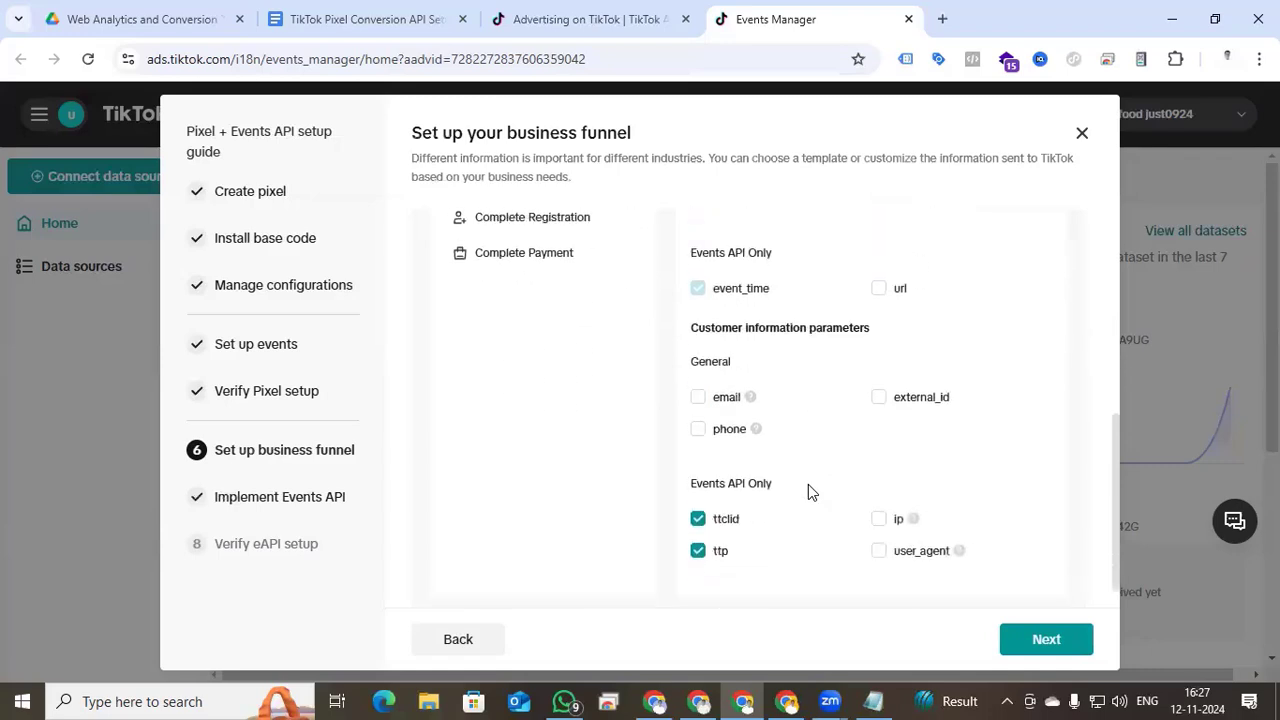
{"action": "scroll", "coordinate": [808, 484], "scroll_direction": "down", "scroll_amount": 1}
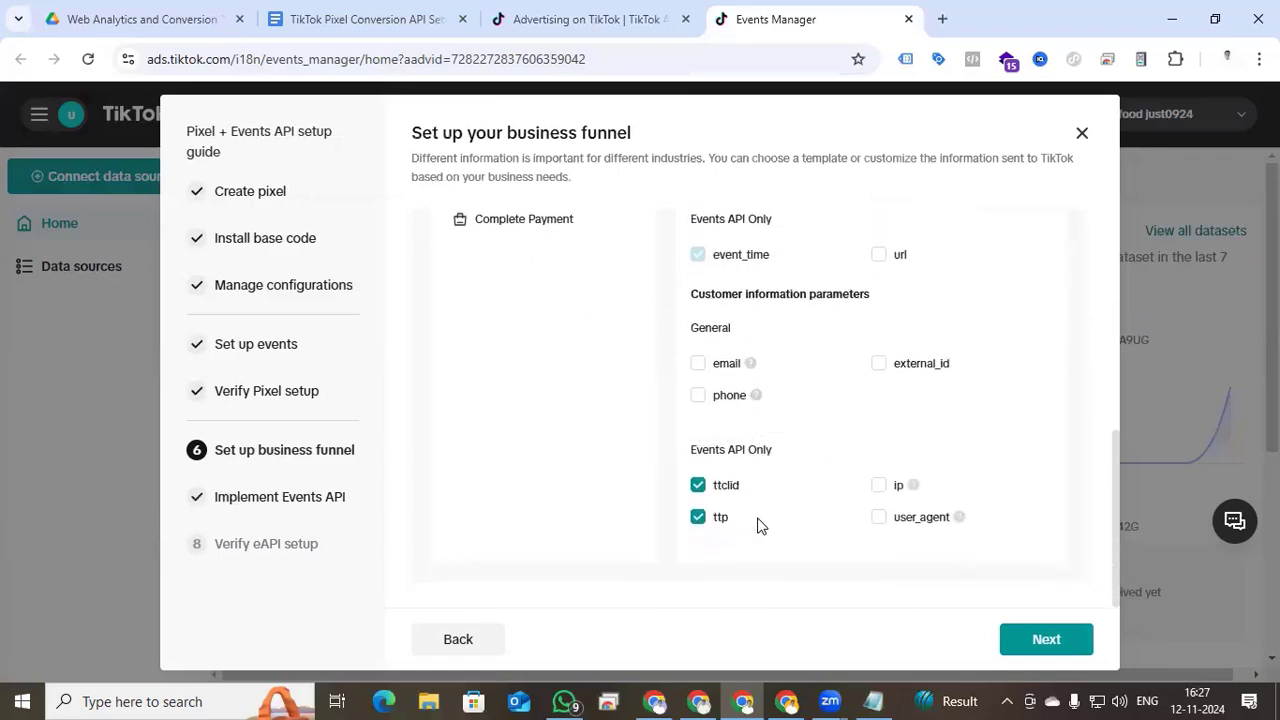
{"action": "scroll", "coordinate": [731, 534], "scroll_direction": "up", "scroll_amount": 3}
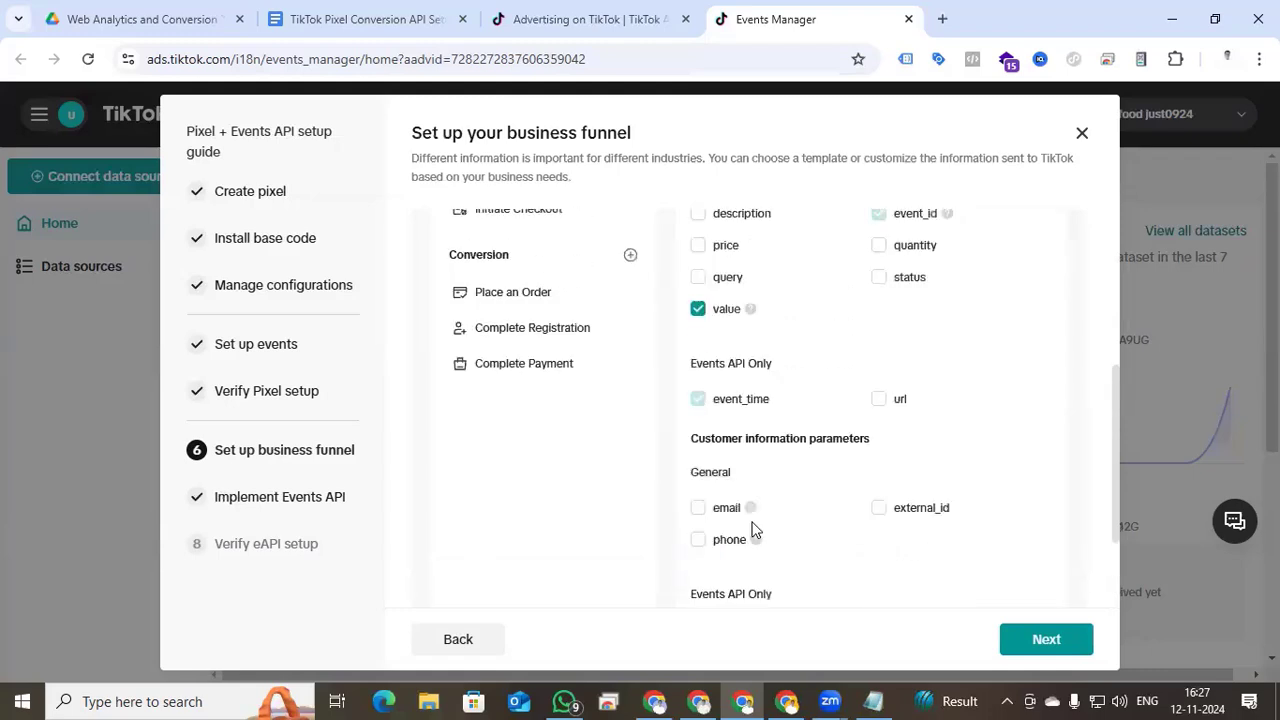
{"action": "scroll", "coordinate": [749, 519], "scroll_direction": "up", "scroll_amount": 1}
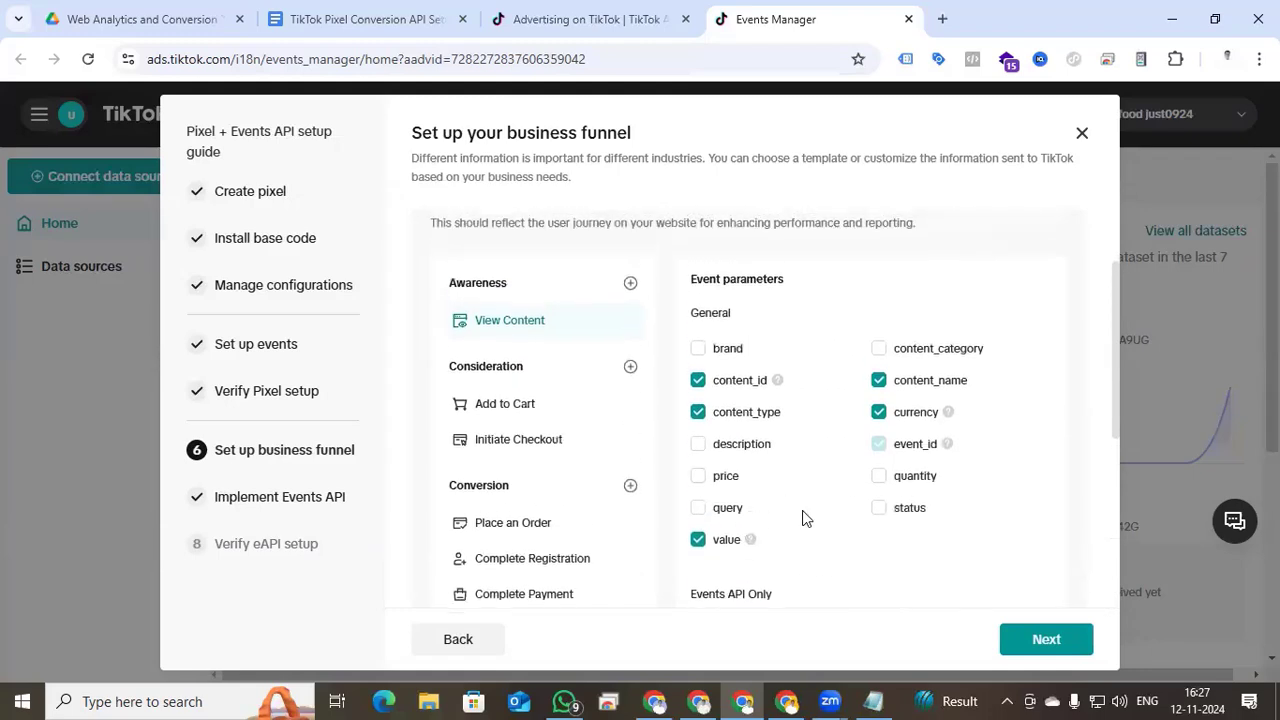
- Select Initiate Checkout and delete the Complete Registration and Complete Payment events
{"action": "left_click", "coordinate": [519, 449]}
{"action": "scroll", "coordinate": [822, 490], "scroll_direction": "down", "scroll_amount": 1}
{"action": "scroll", "coordinate": [822, 490], "scroll_direction": "down", "scroll_amount": 2}
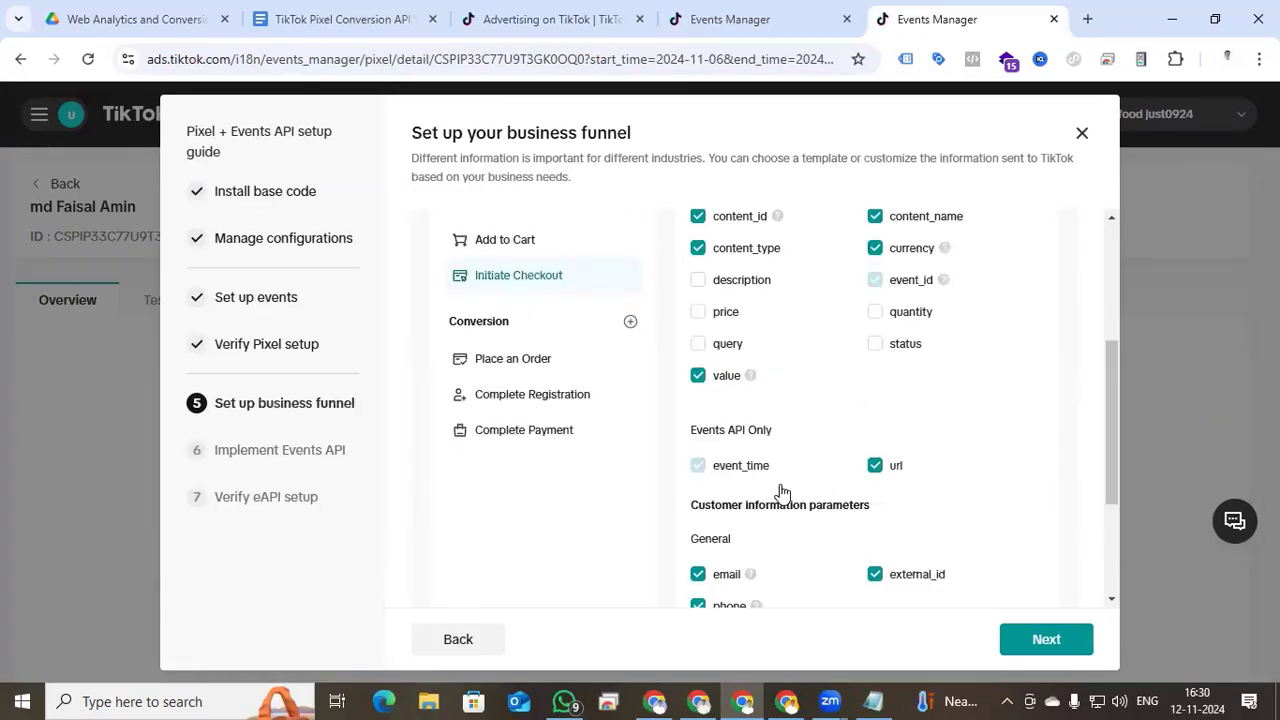
{"action": "scroll", "coordinate": [782, 492], "scroll_direction": "up", "scroll_amount": 2}
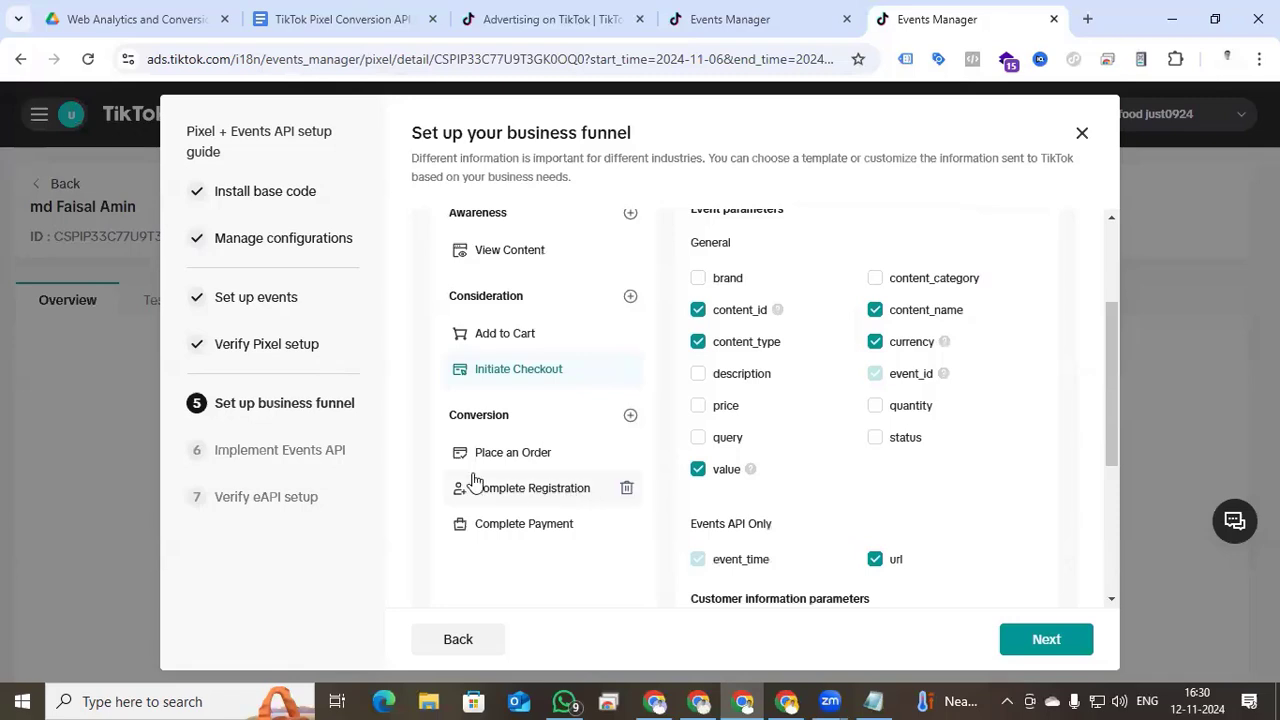
{"action": "left_click", "coordinate": [627, 490]}
{"action": "left_click", "coordinate": [626, 490]}
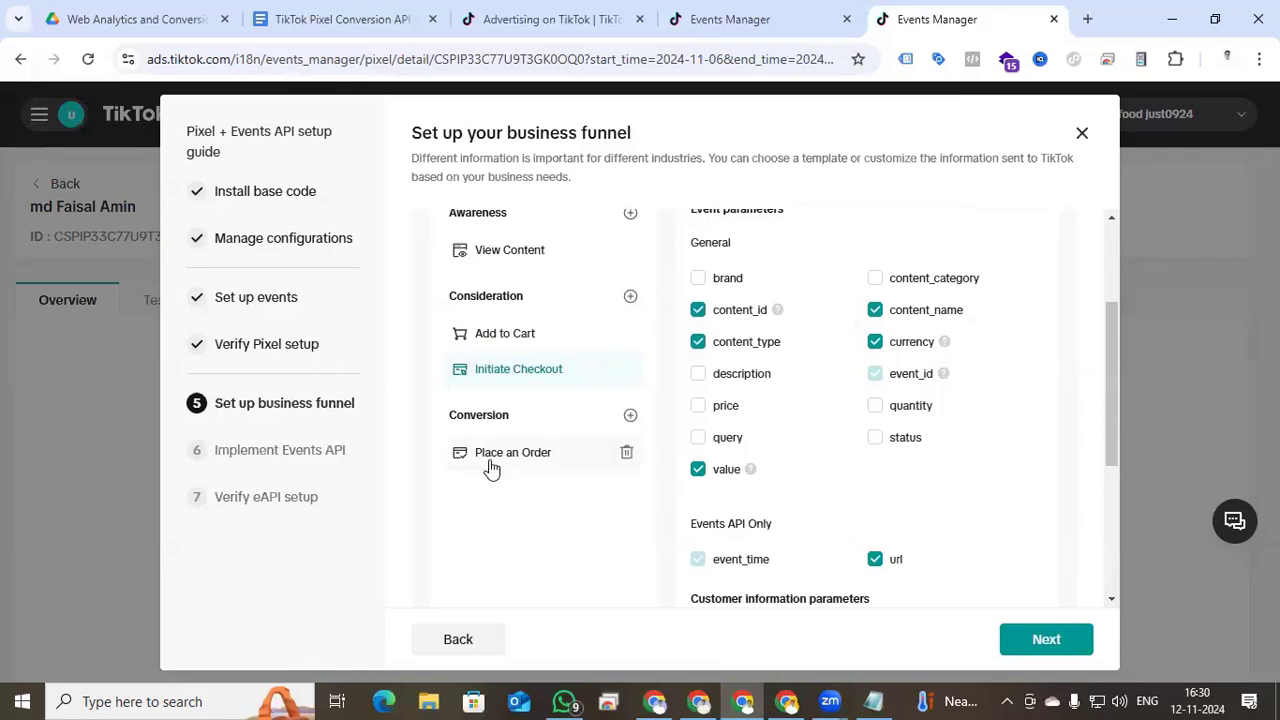
- Review the remaining funnel and advance to the Implement Events API step
{"action": "scroll", "coordinate": [717, 471], "scroll_direction": "down", "scroll_amount": 1}
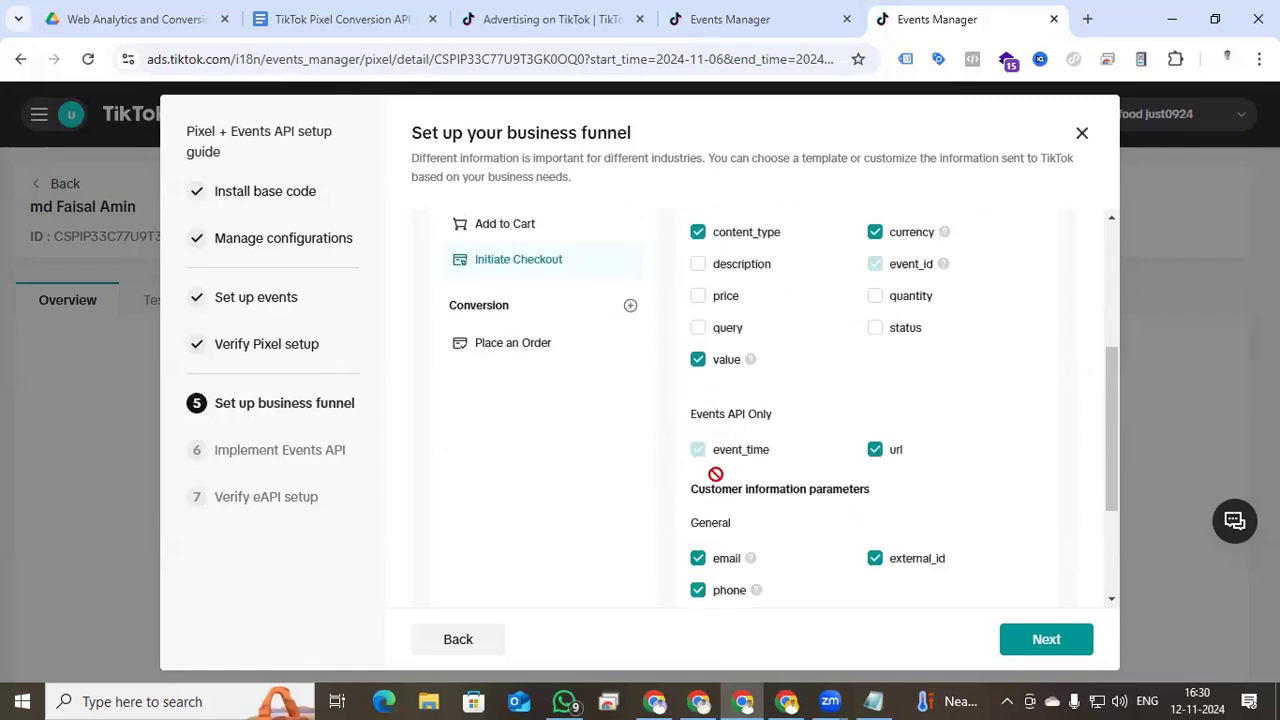
{"action": "scroll", "coordinate": [729, 503], "scroll_direction": "up", "scroll_amount": 1}
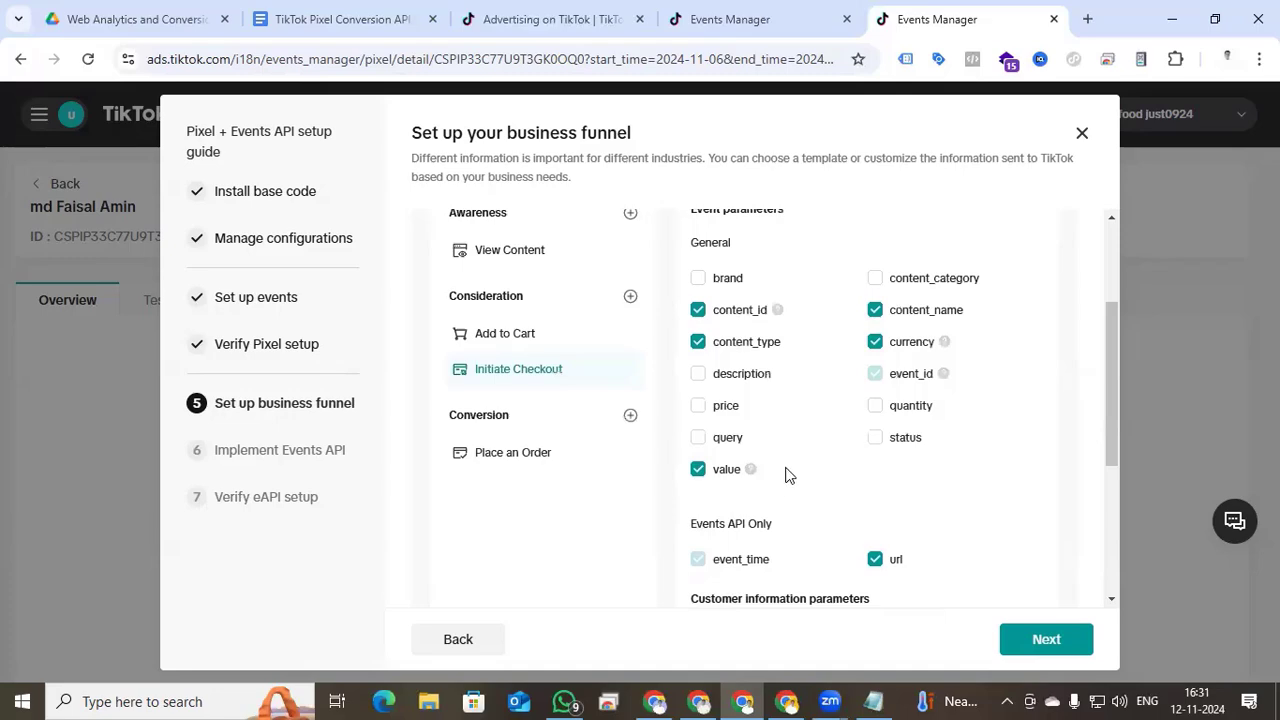
{"action": "scroll", "coordinate": [770, 480], "scroll_direction": "down", "scroll_amount": 2}
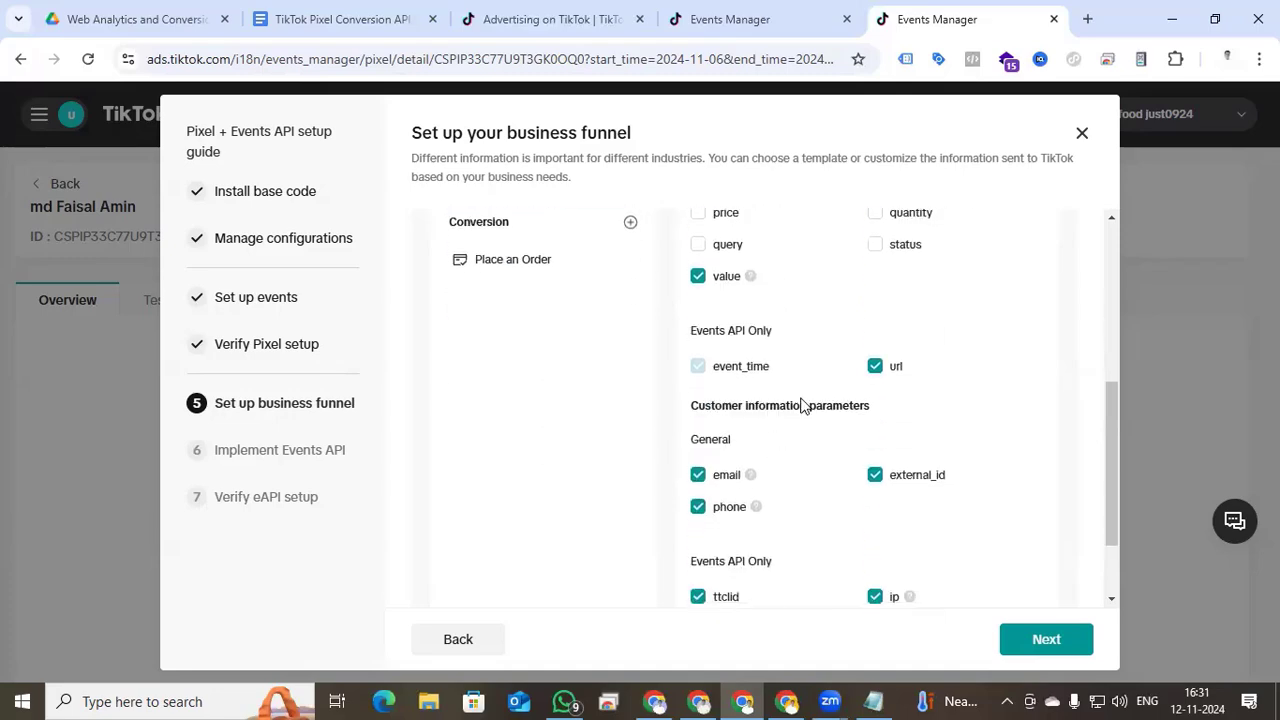
{"action": "scroll", "coordinate": [805, 405], "scroll_direction": "down", "scroll_amount": 1}
{"action": "scroll", "coordinate": [872, 500], "scroll_direction": "up", "scroll_amount": 5}
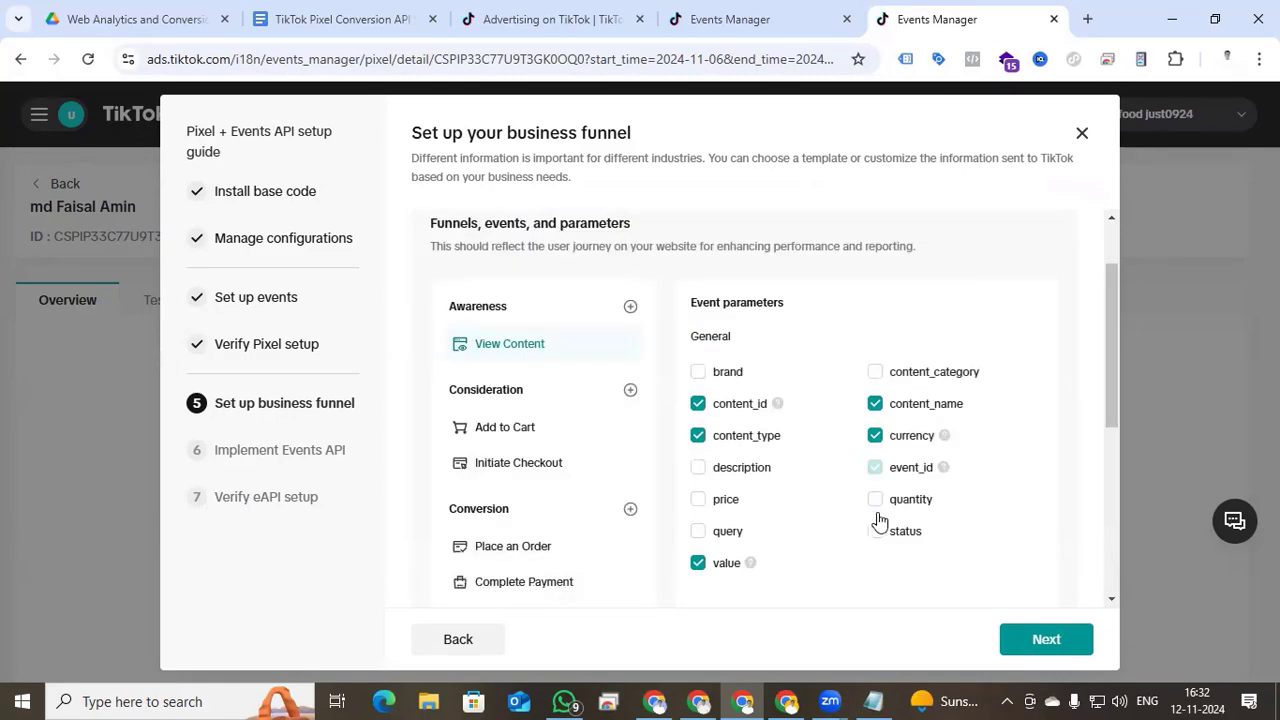
{"action": "left_click", "coordinate": [1065, 646]}
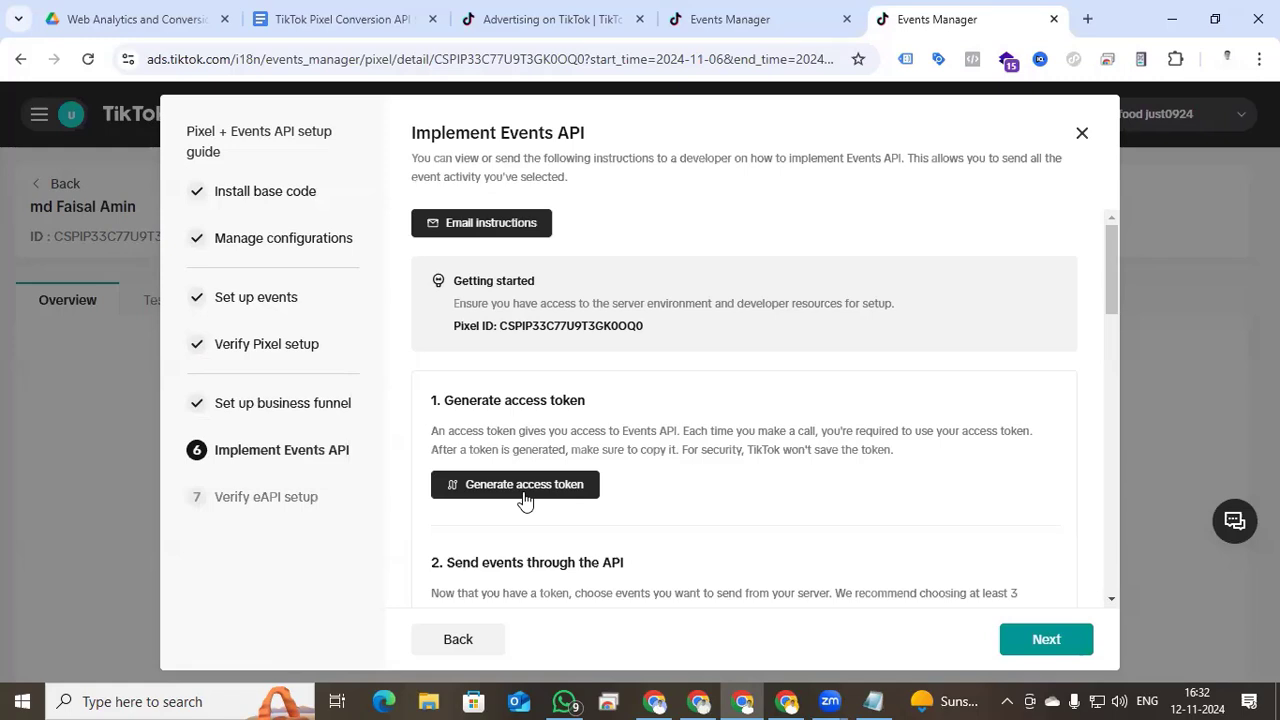
- Select the Pixel ID, then review the token, event sending and payload sections
{"action": "left_click_drag", "start_coordinate": [526, 333], "coordinate": [655, 342]}
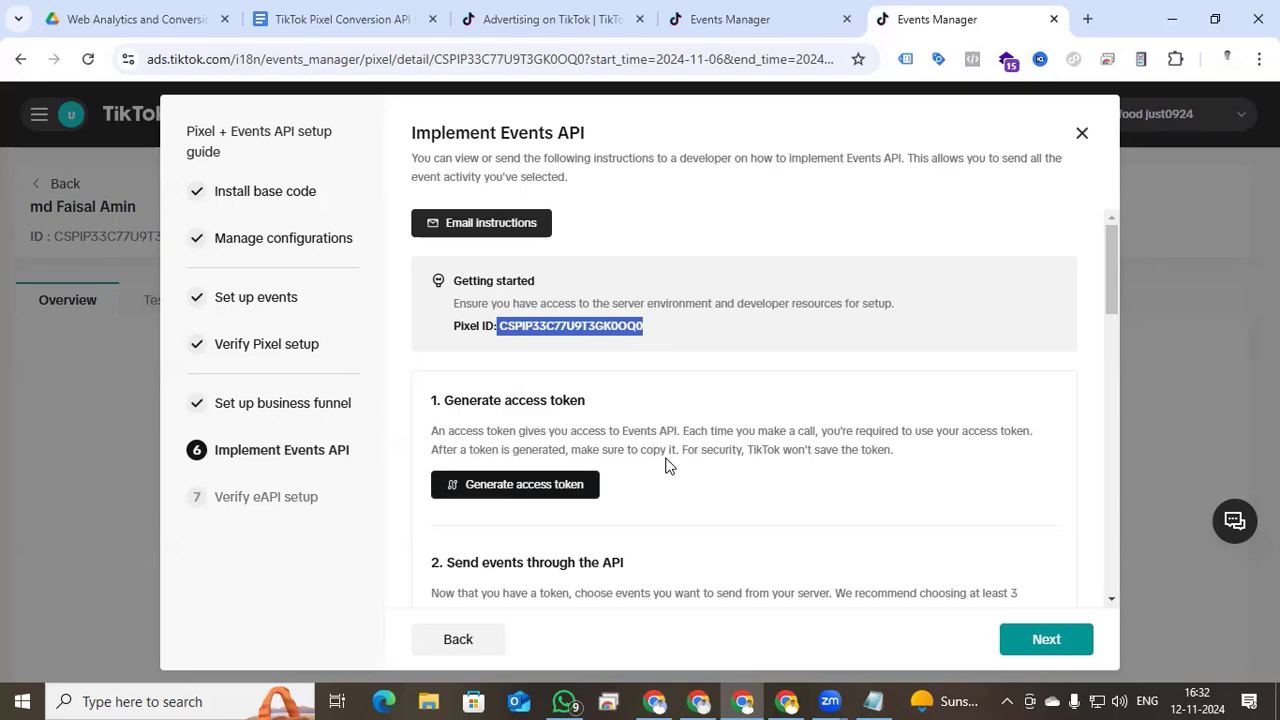
{"action": "scroll", "coordinate": [668, 466], "scroll_direction": "down", "scroll_amount": 2}
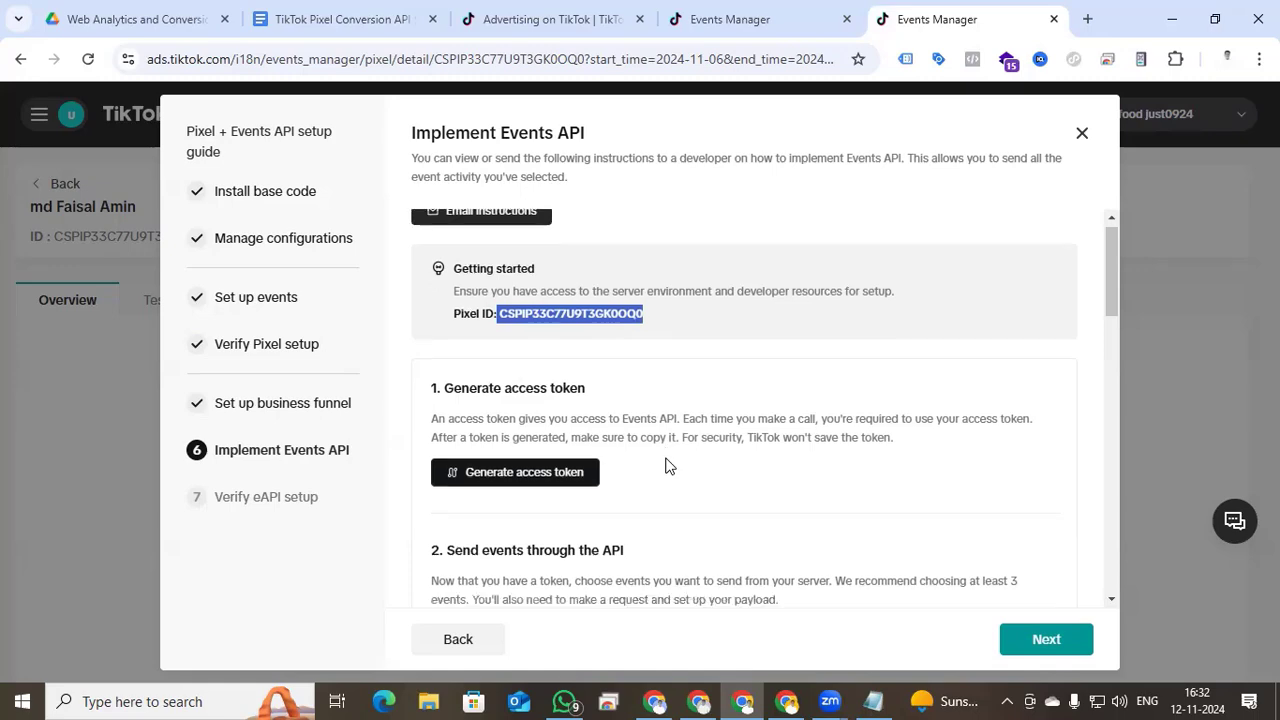
{"action": "scroll", "coordinate": [942, 600], "scroll_direction": "down", "scroll_amount": 3}
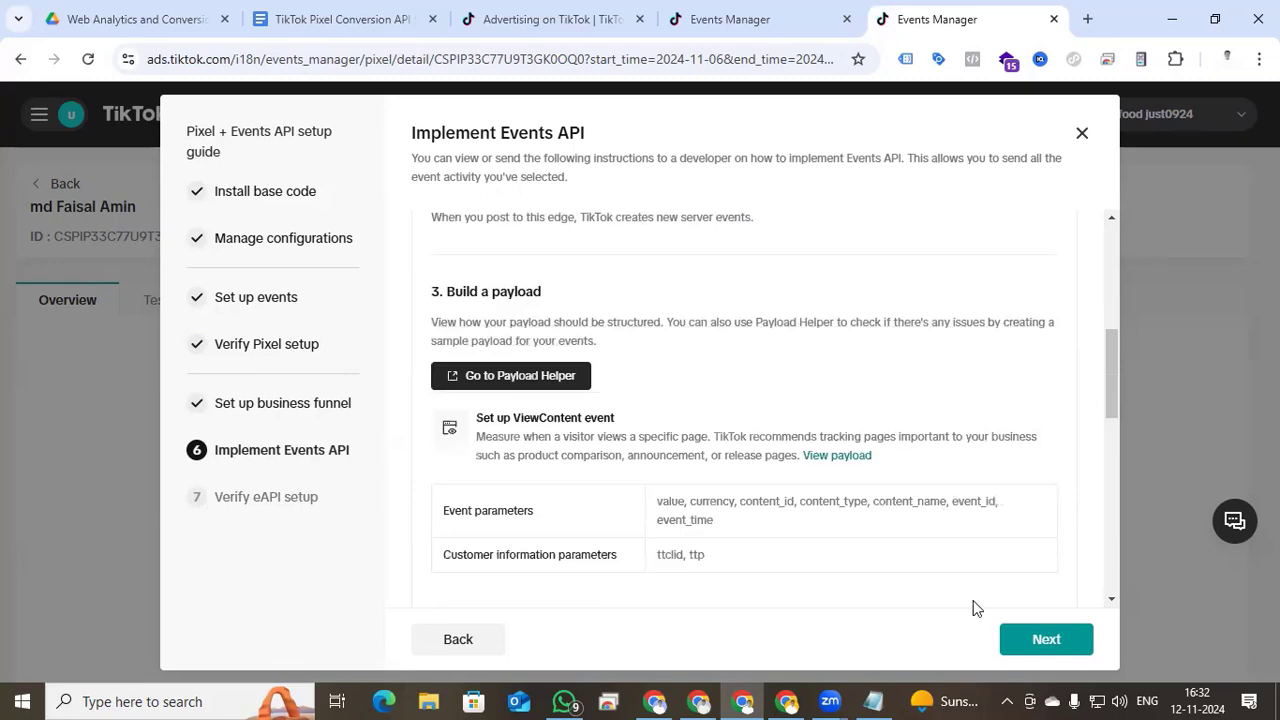
{"action": "scroll", "coordinate": [760, 491], "scroll_direction": "down", "scroll_amount": 3}
{"action": "scroll", "coordinate": [713, 477], "scroll_direction": "down", "scroll_amount": 1}
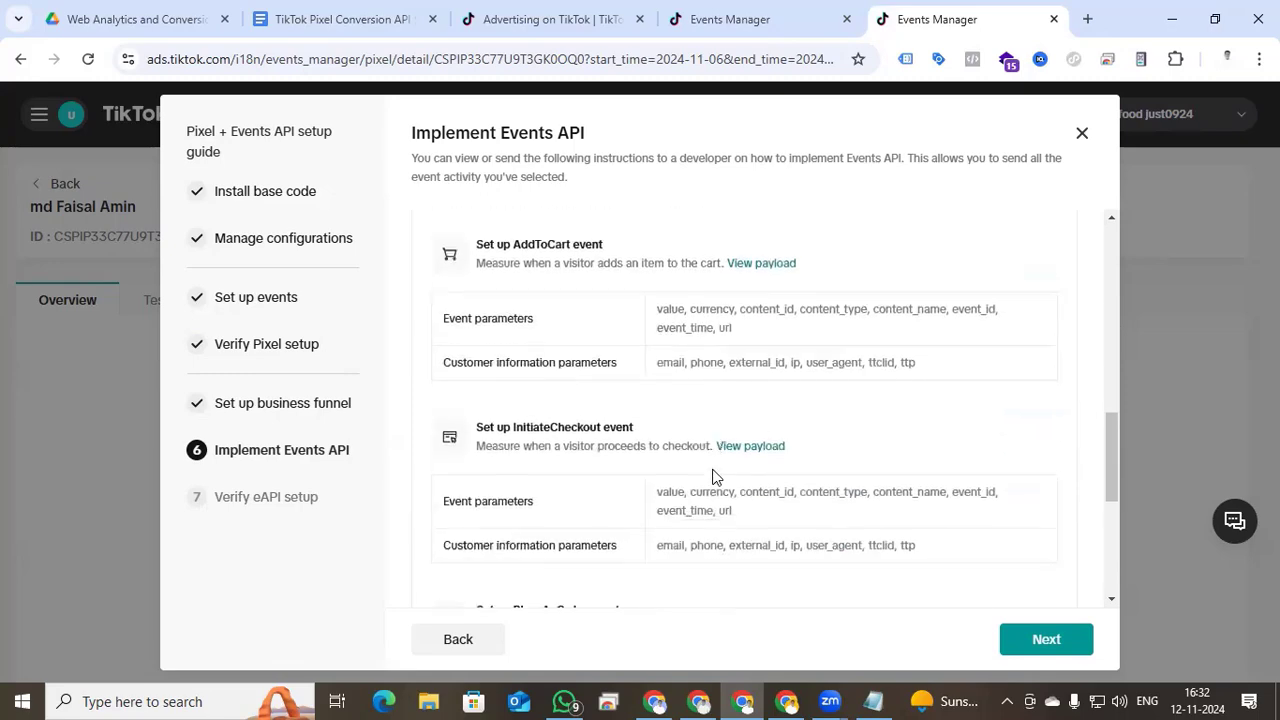
{"action": "scroll", "coordinate": [590, 414], "scroll_direction": "down", "scroll_amount": 3}
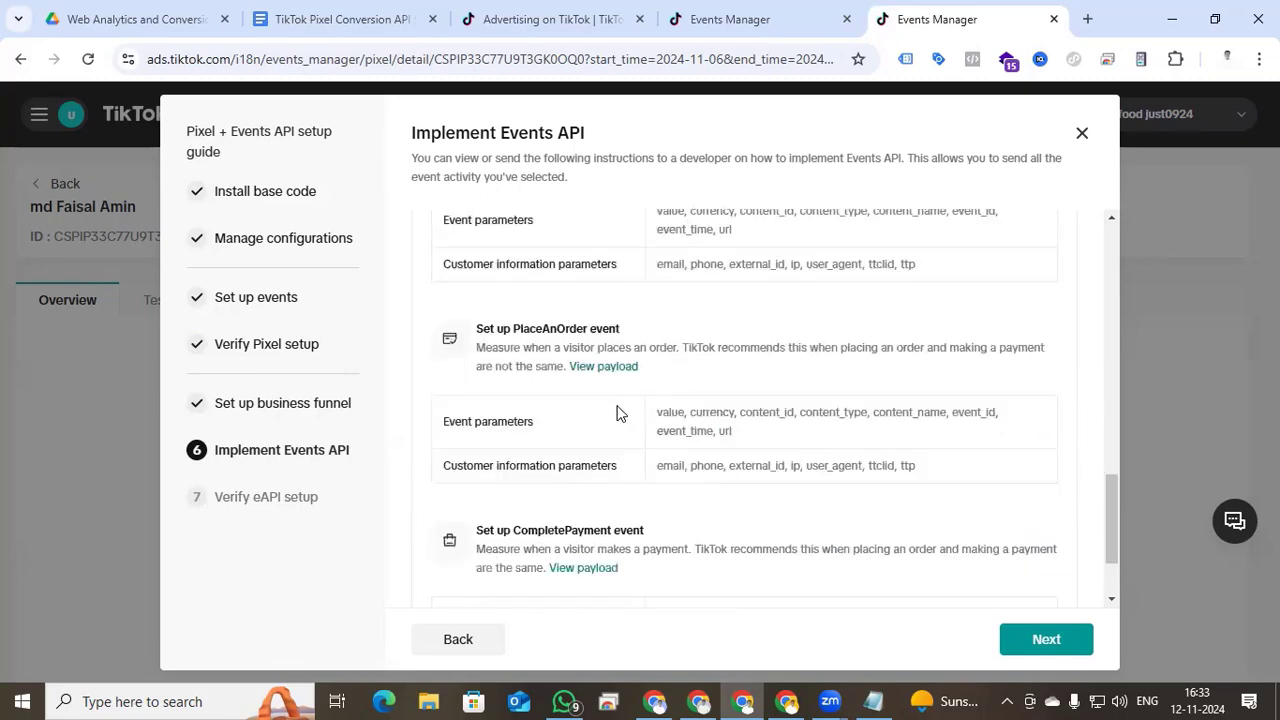
{"action": "scroll", "coordinate": [617, 413], "scroll_direction": "down", "scroll_amount": 1}
{"action": "scroll", "coordinate": [617, 420], "scroll_direction": "up", "scroll_amount": 7}
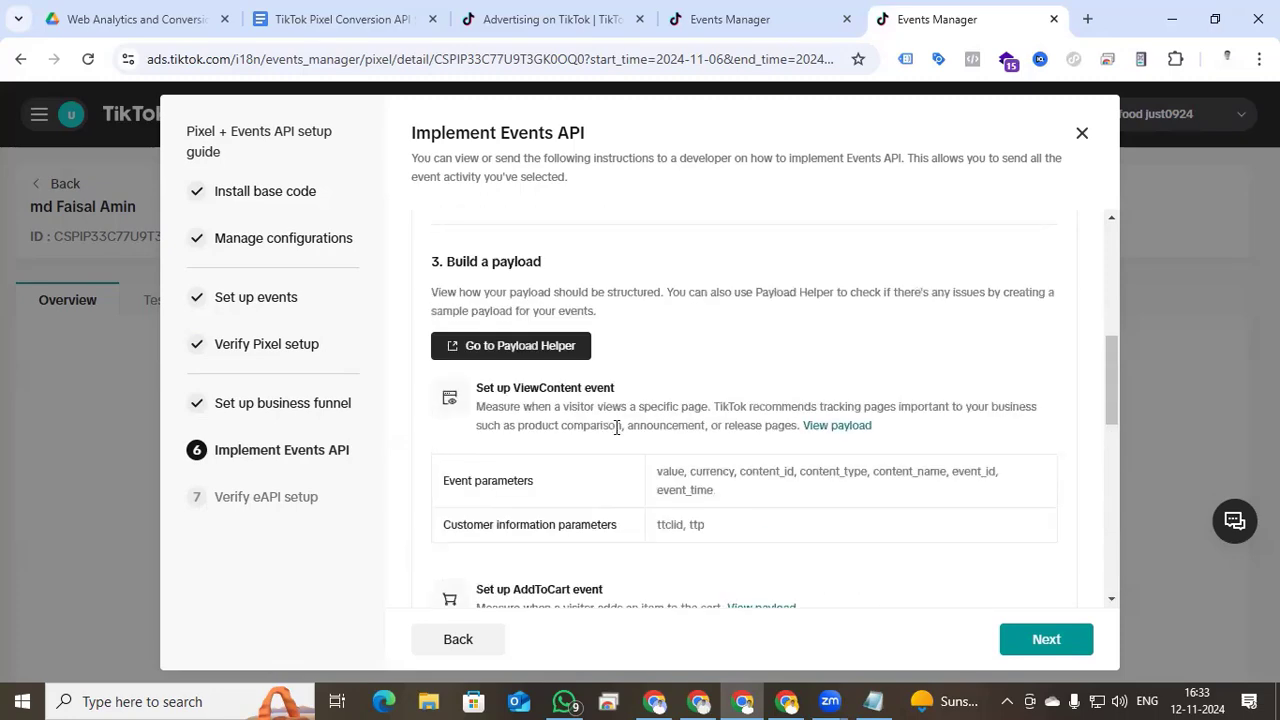
- Finish the setup guide and open the new pixel's overview, checking its Test Events tab
{"action": "left_click", "coordinate": [1066, 642]}
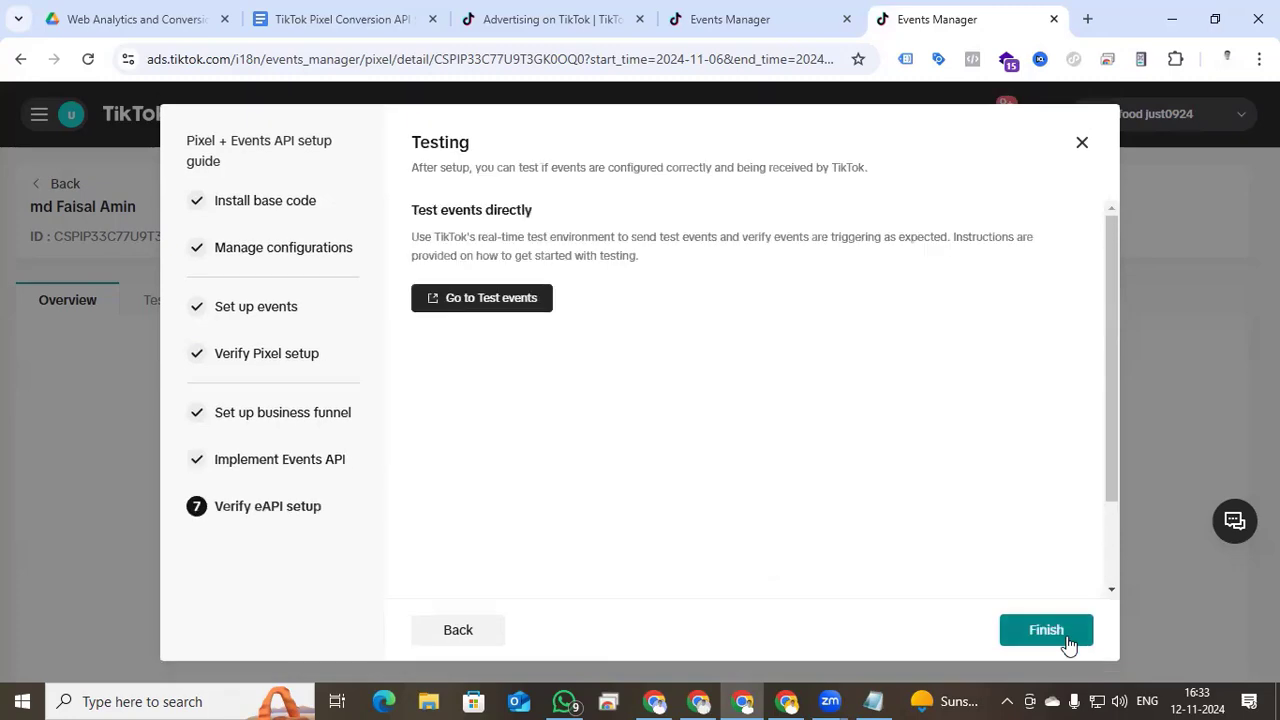
{"action": "left_click", "coordinate": [1046, 630]}
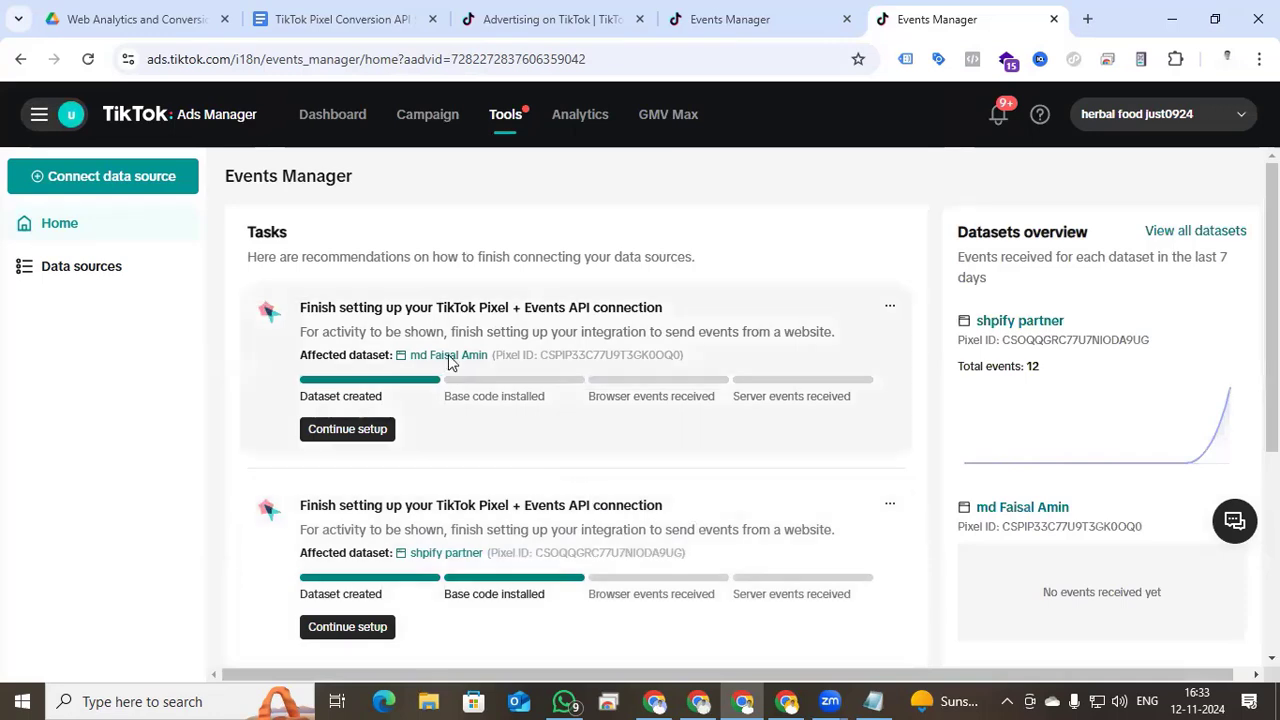
{"action": "left_click", "coordinate": [450, 356]}
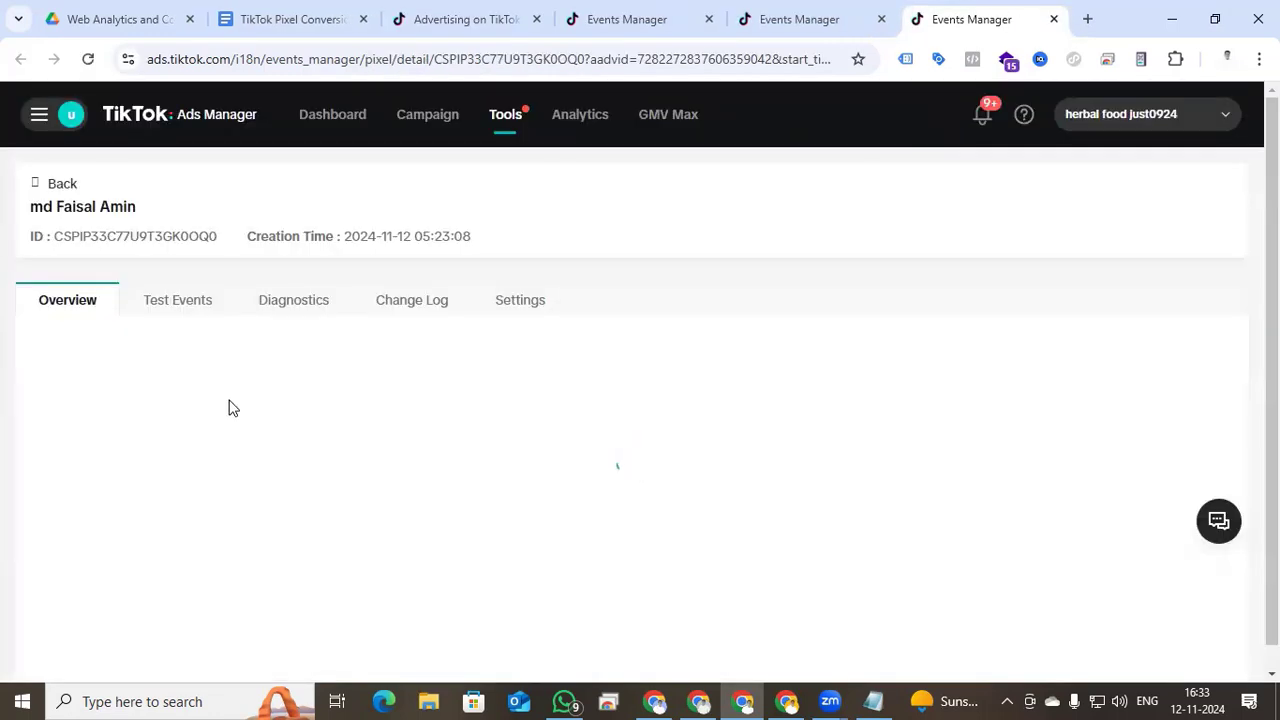
{"action": "left_click", "coordinate": [191, 312]}
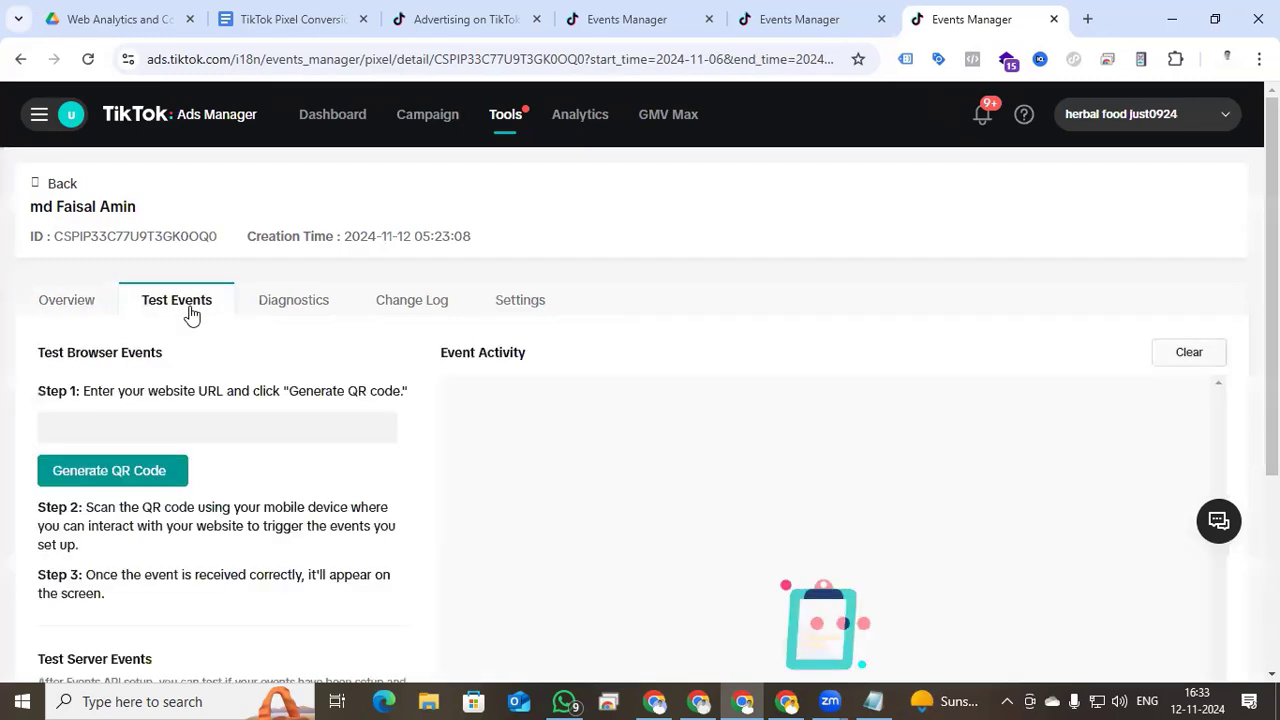
{"action": "left_click", "coordinate": [85, 305]}
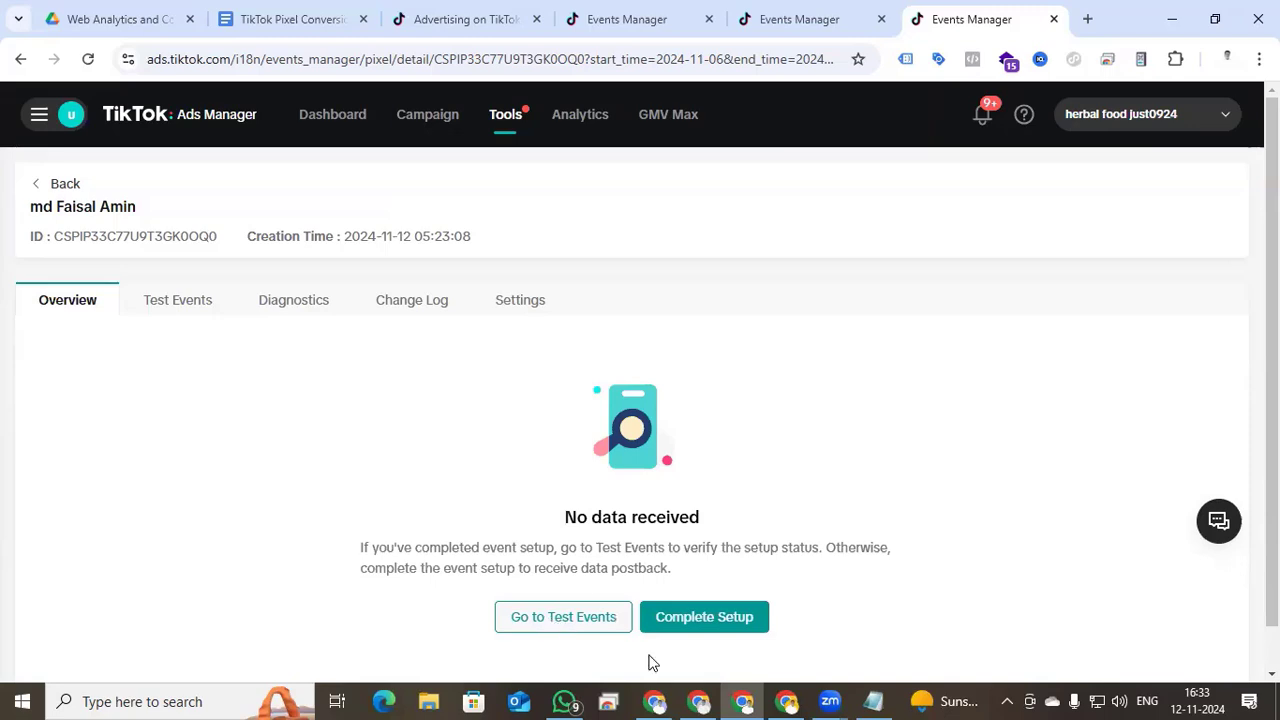
- Bring up GTM's empty Tags page for the shopify Browser or Client container
{"action": "left_click", "coordinate": [747, 699]}
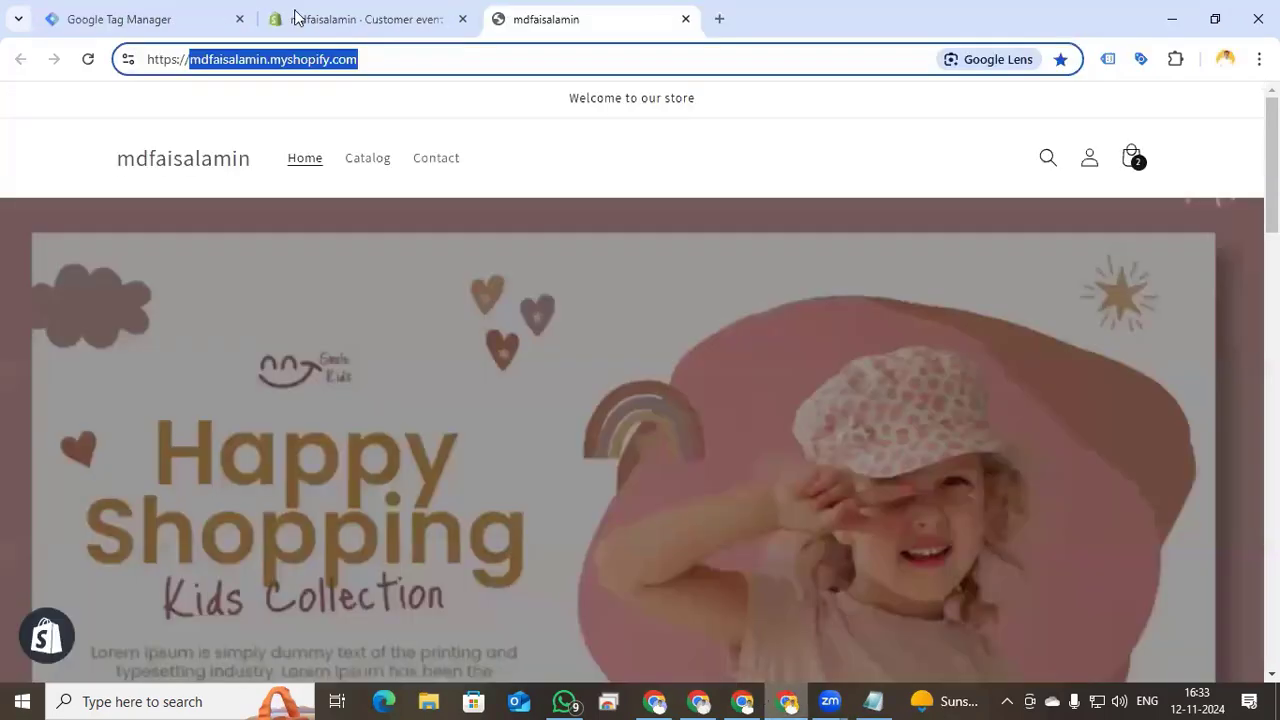
{"action": "left_click", "coordinate": [150, 19]}
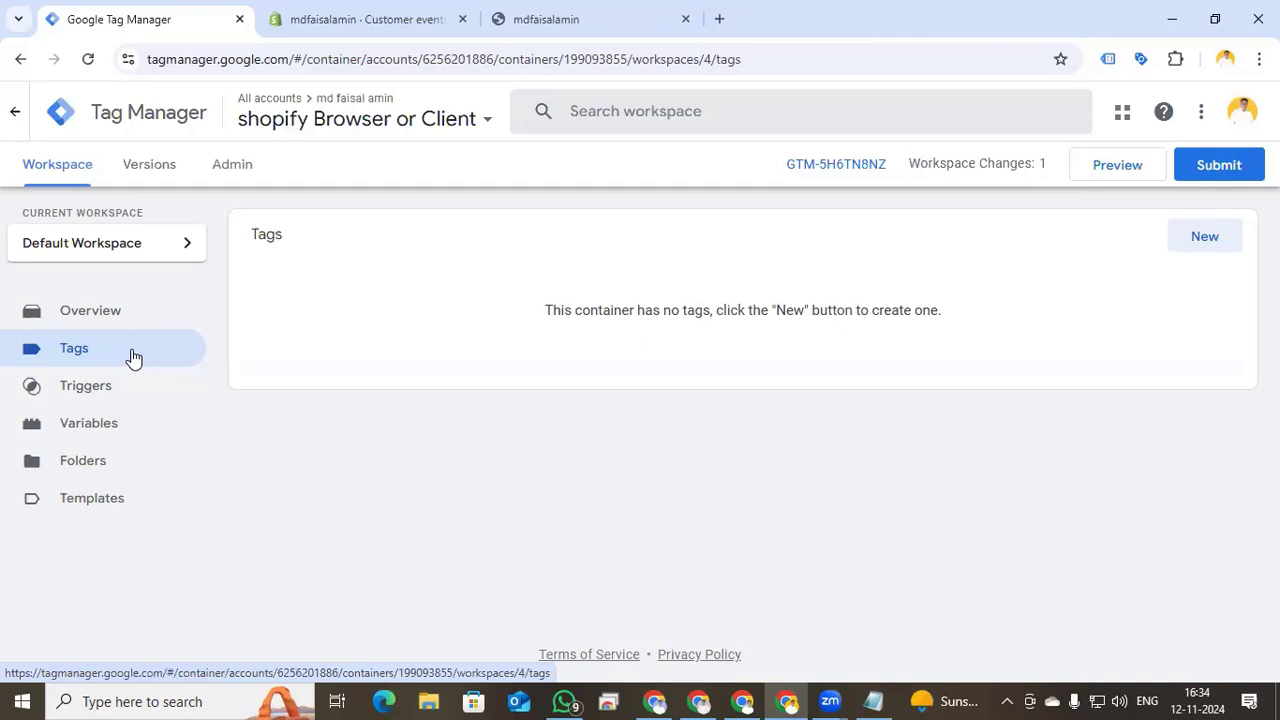
- Create a Custom HTML tag containing the TikTok Pixel code copied from Notepad
{"action": "left_click", "coordinate": [1204, 238]}
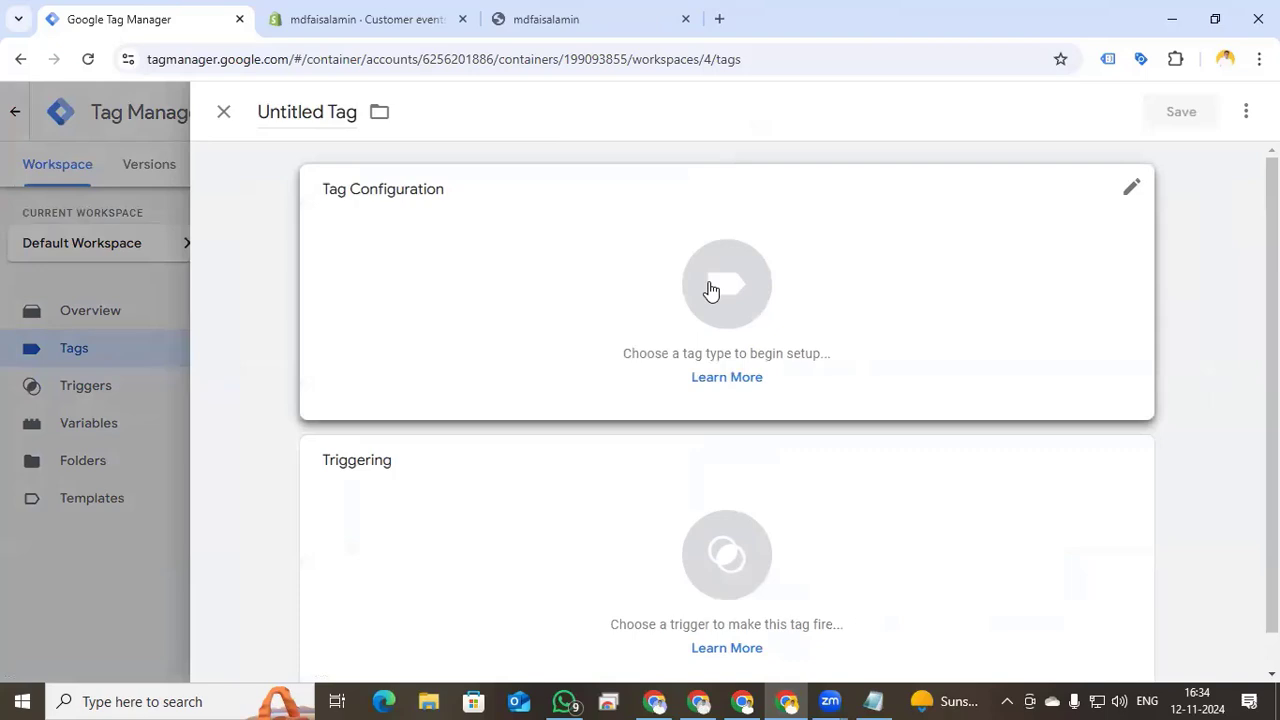
{"action": "left_click", "coordinate": [710, 290]}
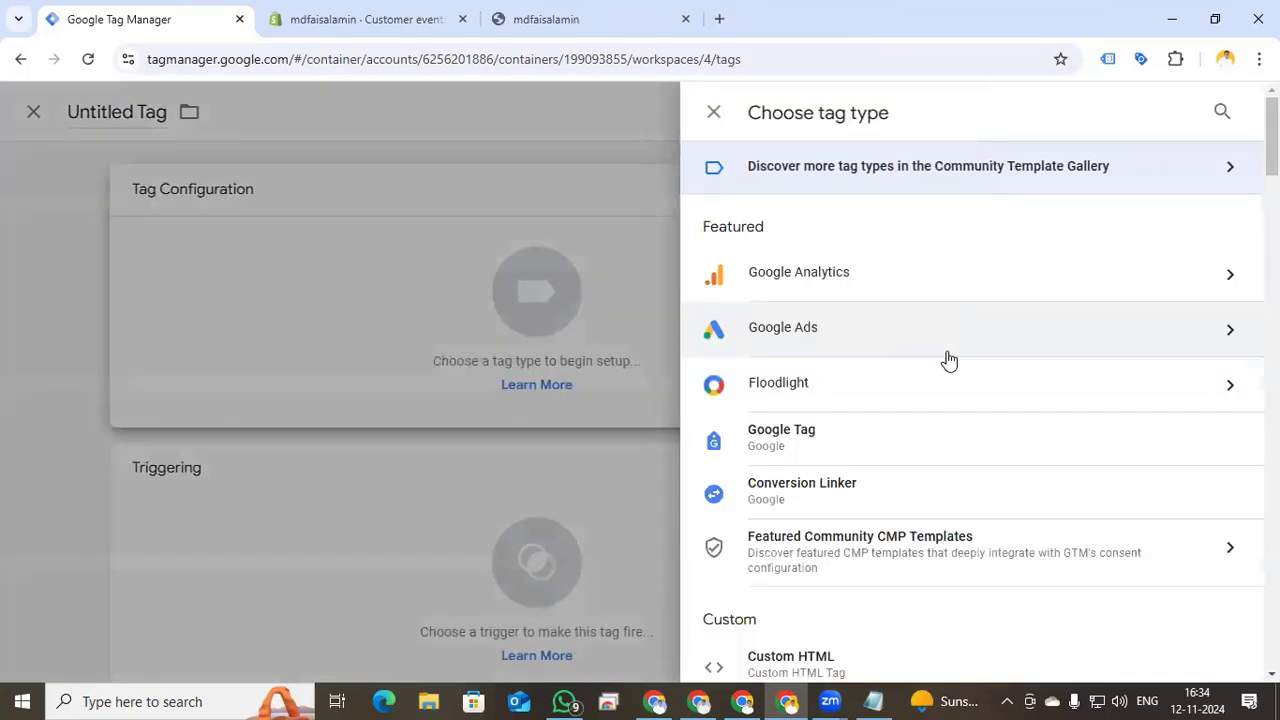
{"action": "scroll", "coordinate": [939, 438], "scroll_direction": "down", "scroll_amount": 3}
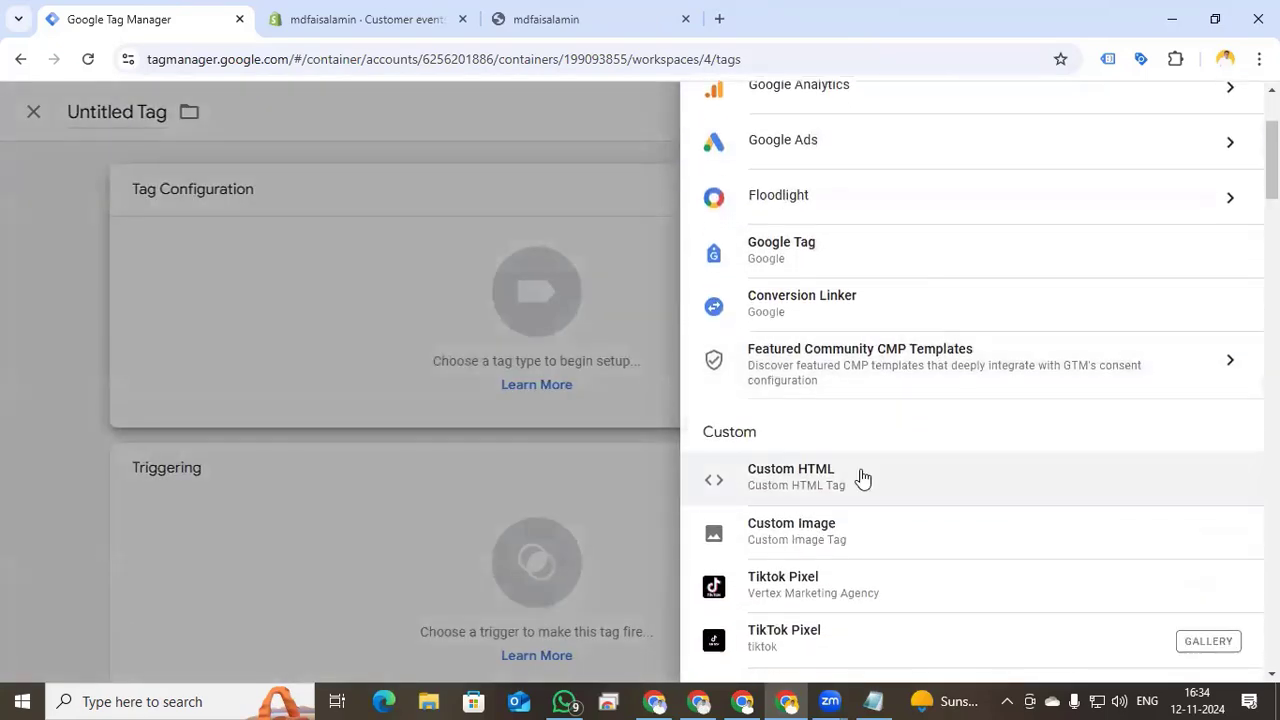
{"action": "left_click", "coordinate": [860, 472]}
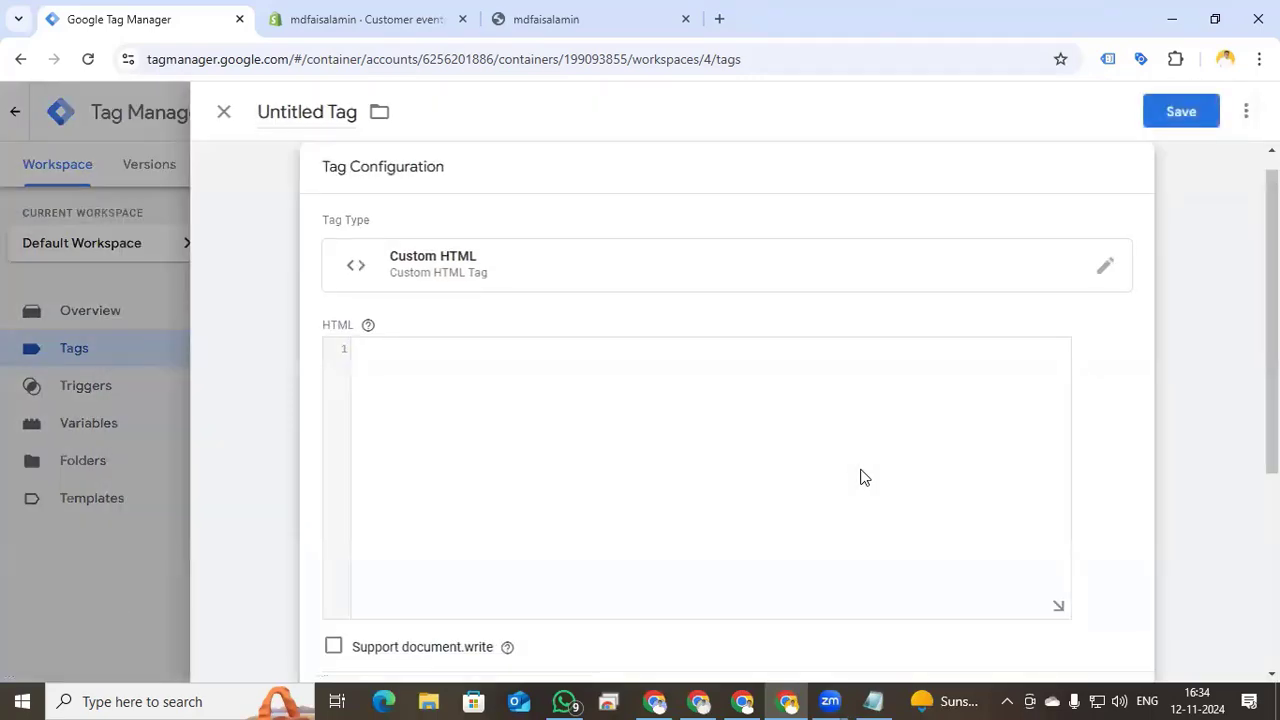
{"action": "left_click", "coordinate": [873, 700]}
{"action": "key", "text": "ctrl+a"}
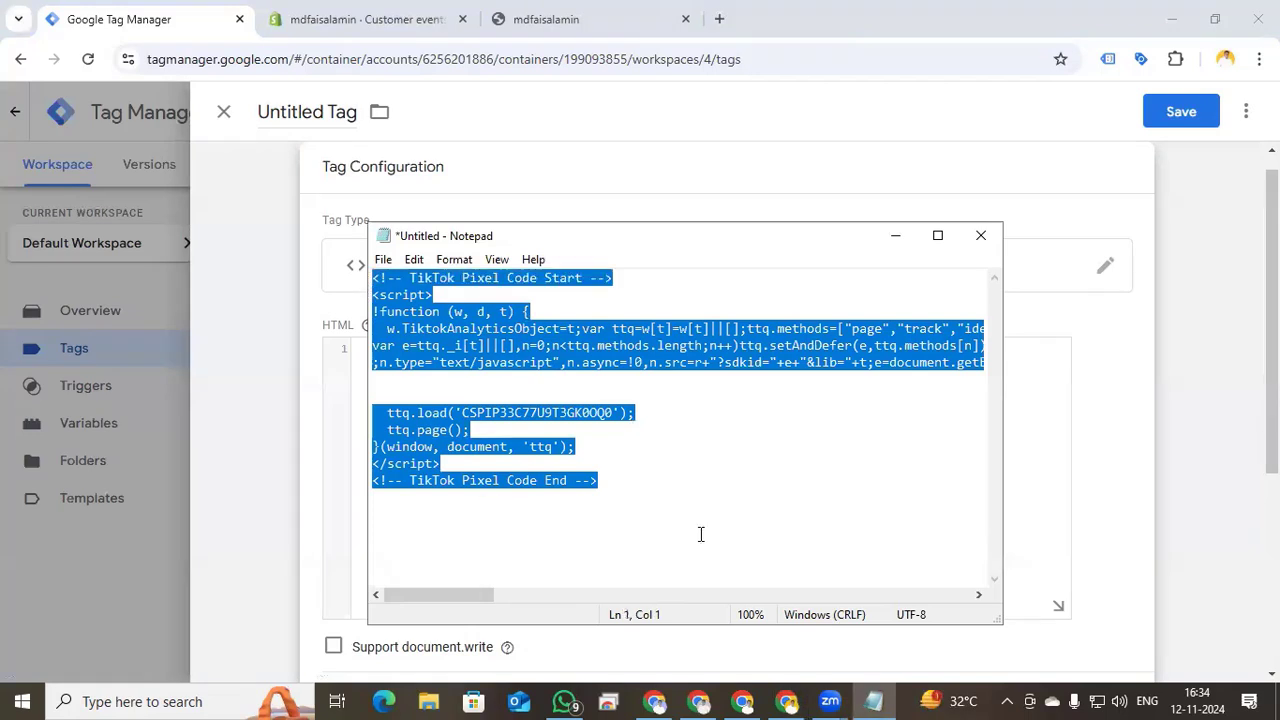
{"action": "left_click", "coordinate": [895, 235]}
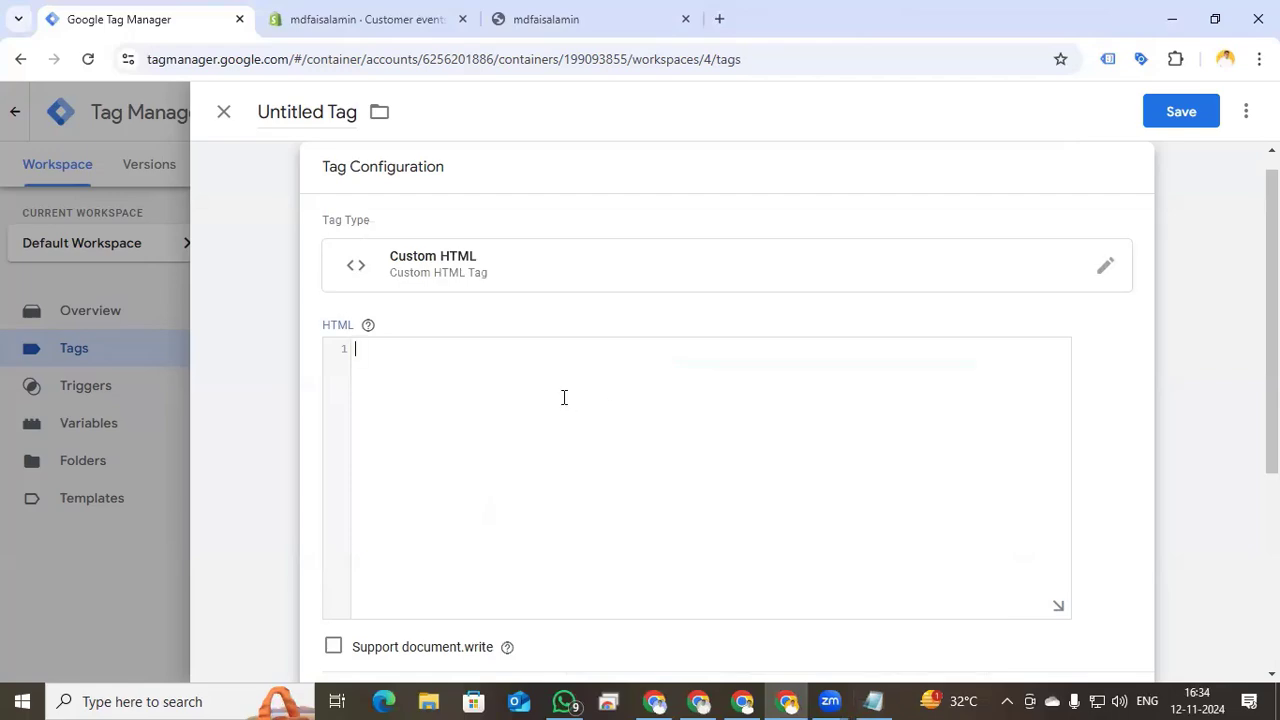
{"action": "key", "text": "ctrl+v"}
- Fire the tag on All Pages, name it 'Tiktok Base Pixel - page view' and save
{"action": "scroll", "coordinate": [552, 472], "scroll_direction": "up", "scroll_amount": 2}
{"action": "scroll", "coordinate": [700, 480], "scroll_direction": "down", "scroll_amount": 4}
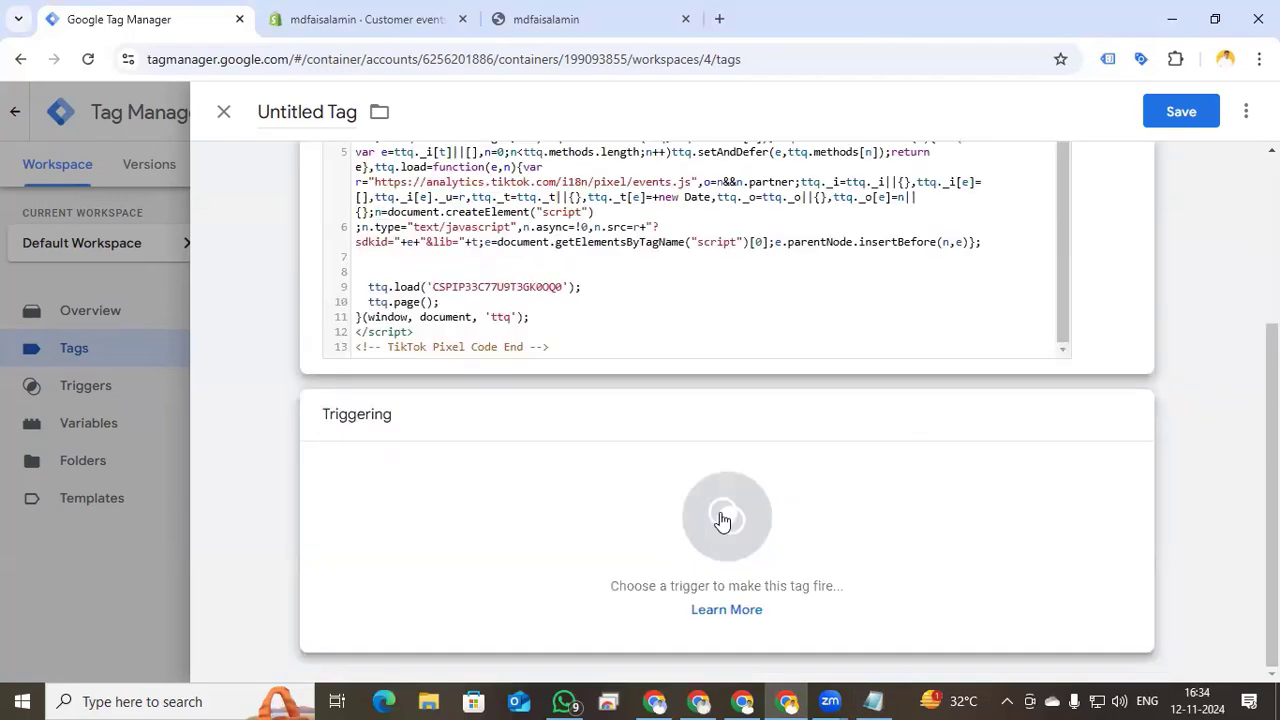
{"action": "left_click", "coordinate": [723, 517]}
{"action": "left_click", "coordinate": [363, 207]}
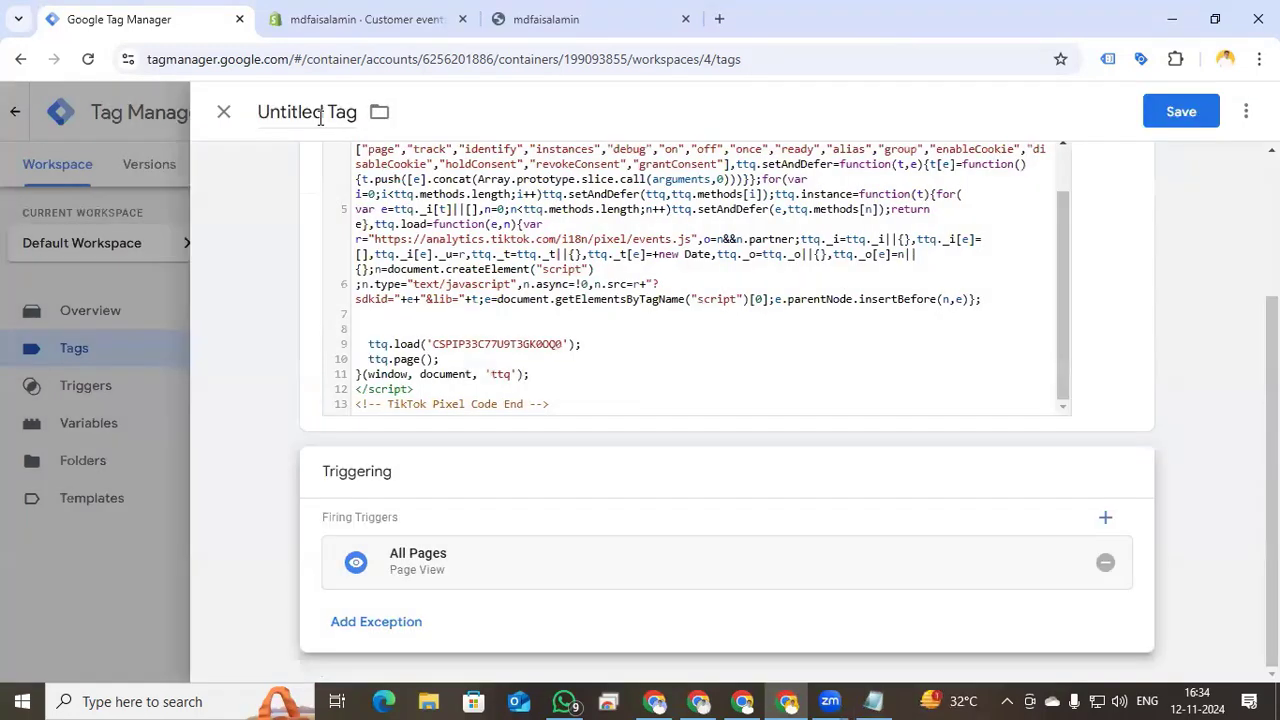
{"action": "left_click", "coordinate": [320, 117]}
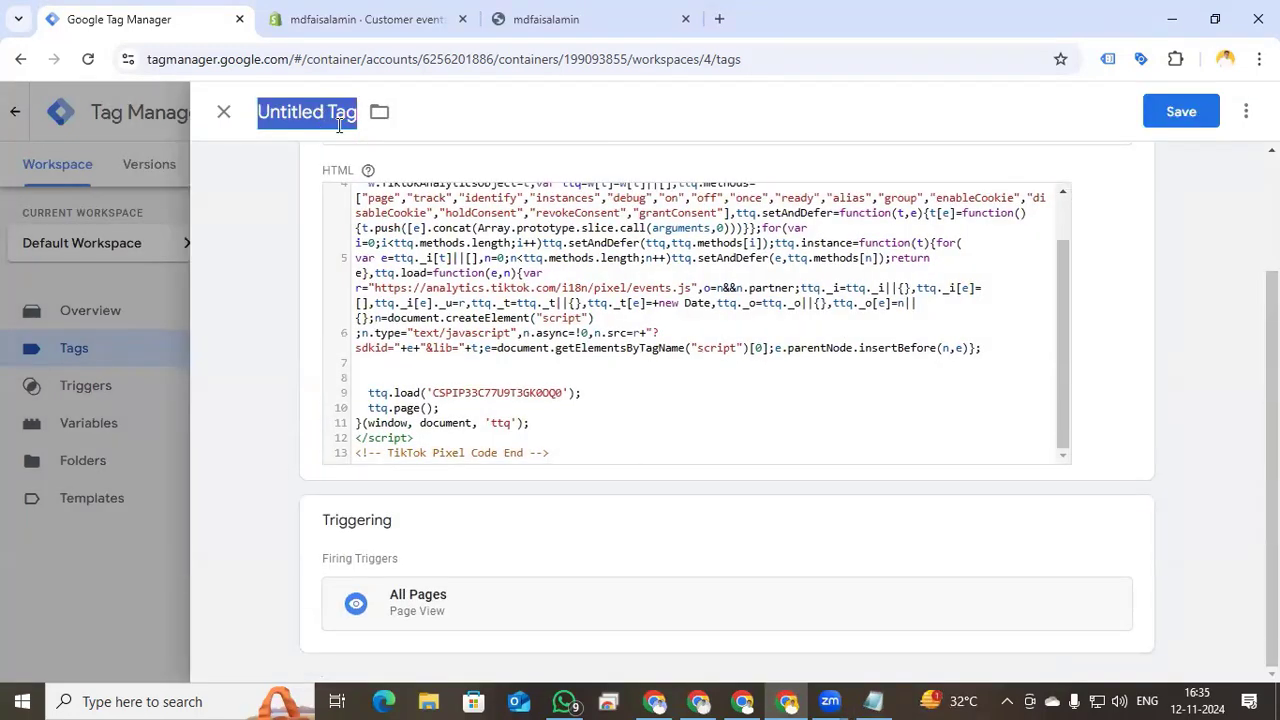
{"action": "type", "text": "Tiktok Base "}
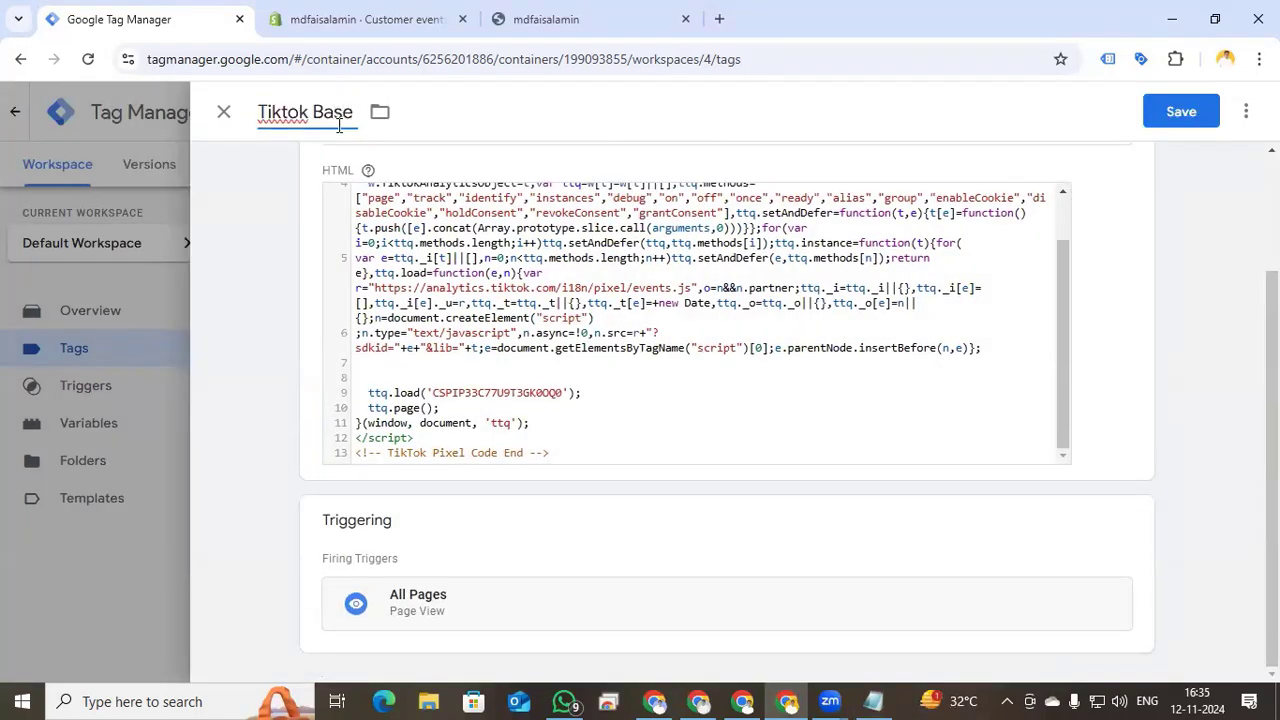
{"action": "type", "text": "Pixel - page view"}
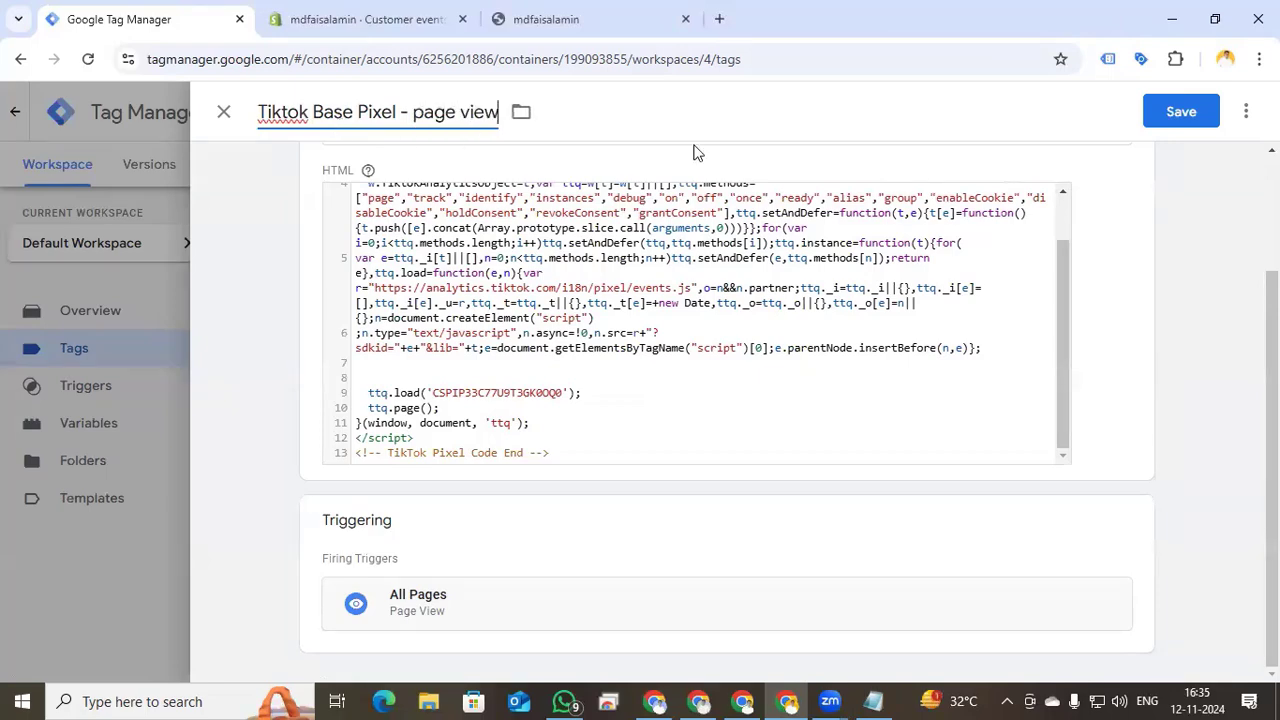
{"action": "left_click", "coordinate": [1165, 118]}
- Submit and publish the workspace changes as a new container version
{"action": "left_click", "coordinate": [1218, 163]}
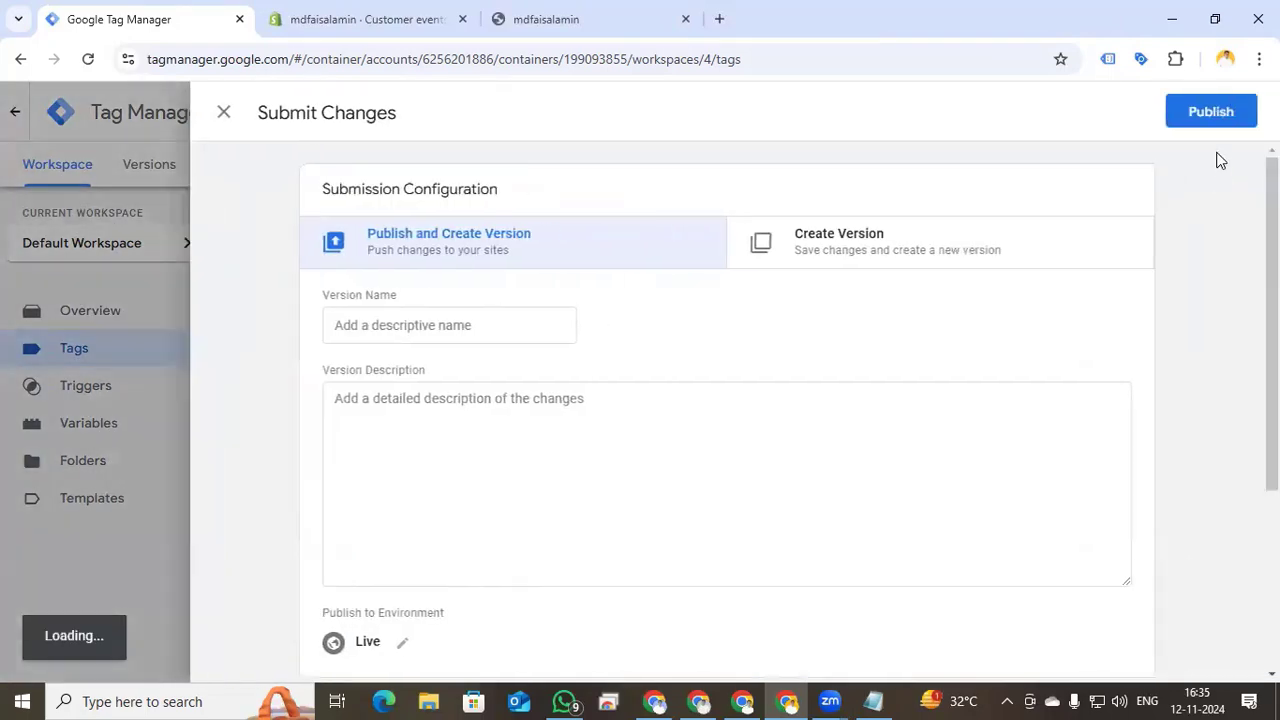
{"action": "left_click", "coordinate": [1211, 115]}
{"action": "left_click", "coordinate": [910, 633]}
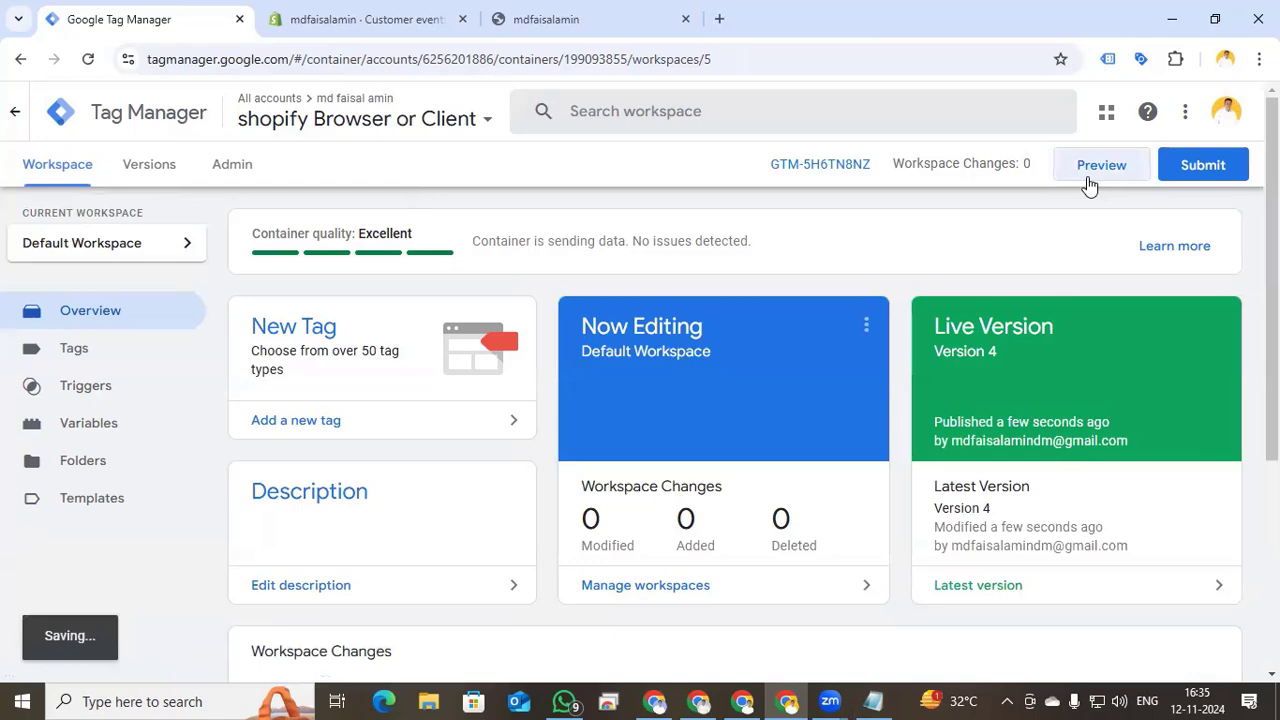
{"action": "left_click", "coordinate": [1089, 180]}
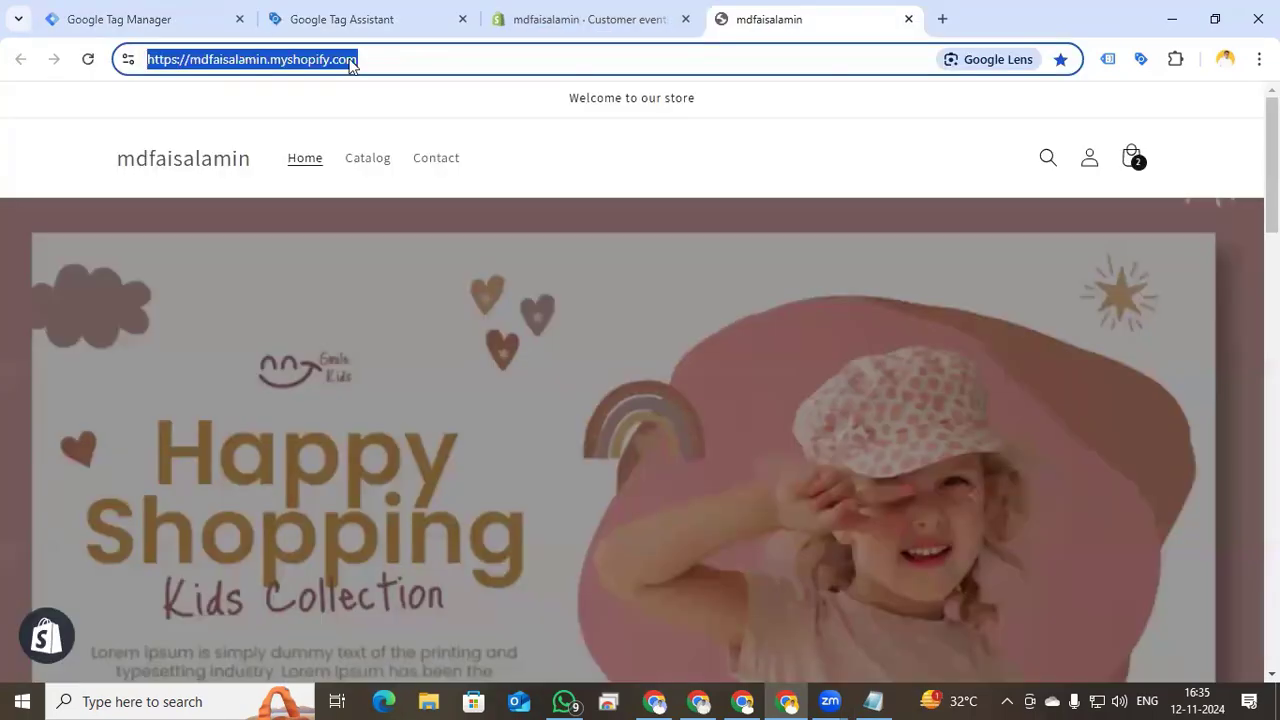
- Connect Tag Assistant to the store and confirm 'Tiktok Base Pixel - page view' fired once
{"action": "left_click", "coordinate": [343, 20]}
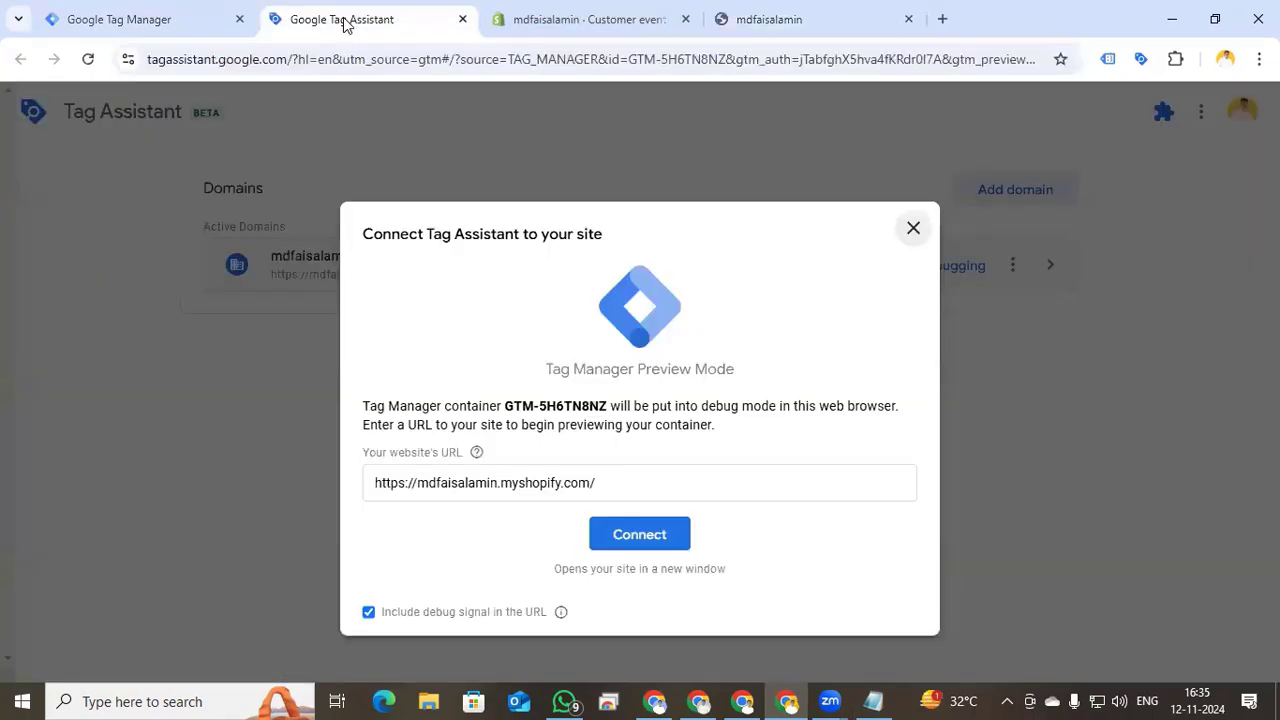
{"action": "left_click", "coordinate": [660, 542]}
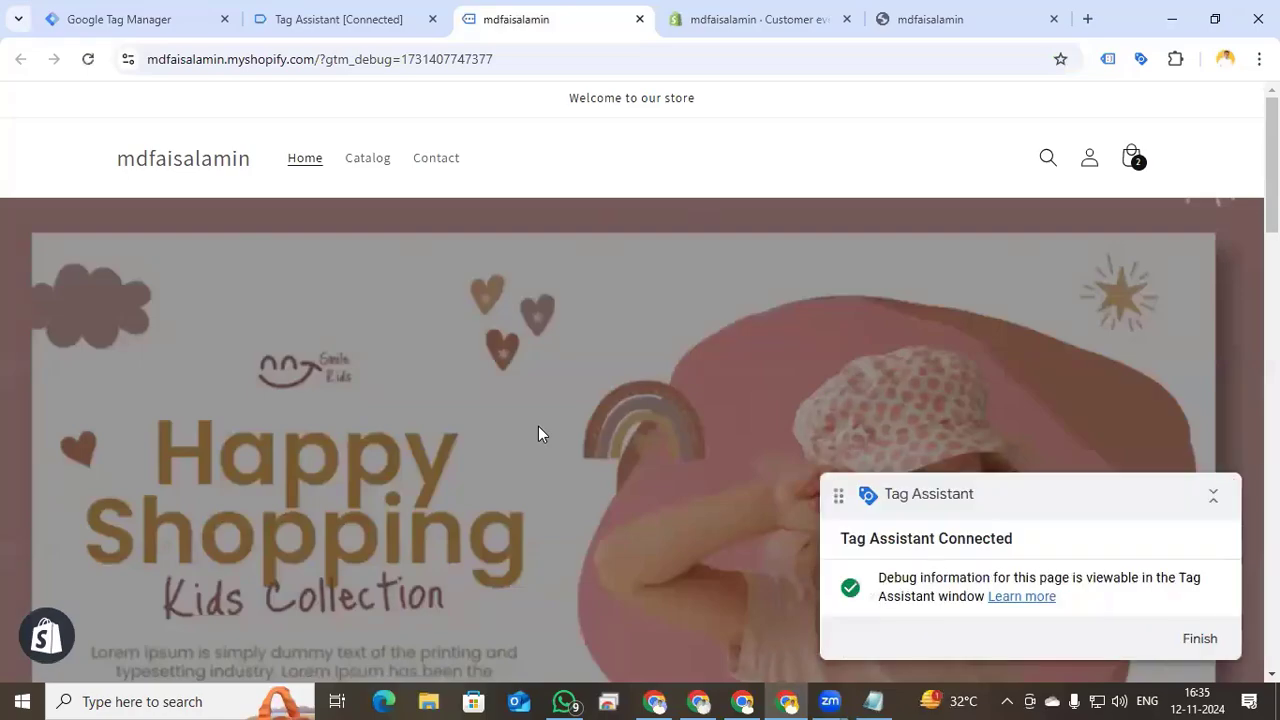
{"action": "scroll", "coordinate": [538, 428], "scroll_direction": "down", "scroll_amount": 10}
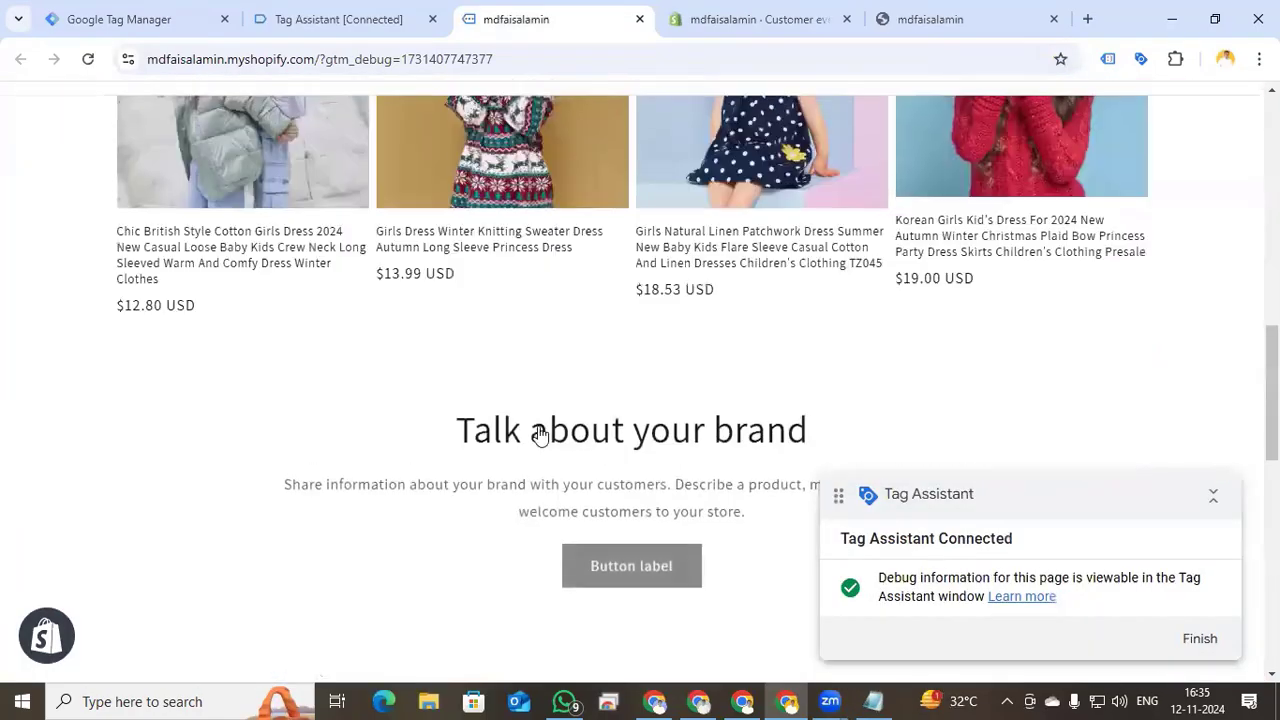
{"action": "scroll", "coordinate": [538, 426], "scroll_direction": "up", "scroll_amount": 10}
{"action": "left_click", "coordinate": [330, 19]}
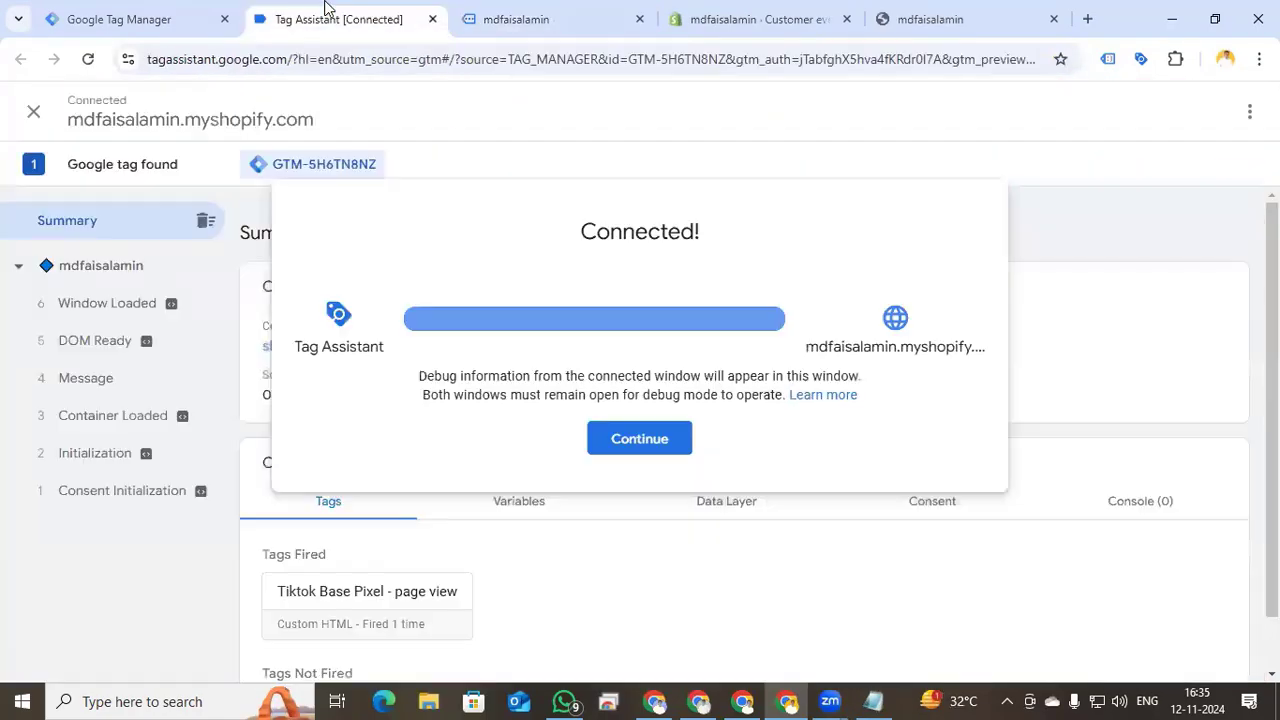
{"action": "left_click", "coordinate": [640, 440]}
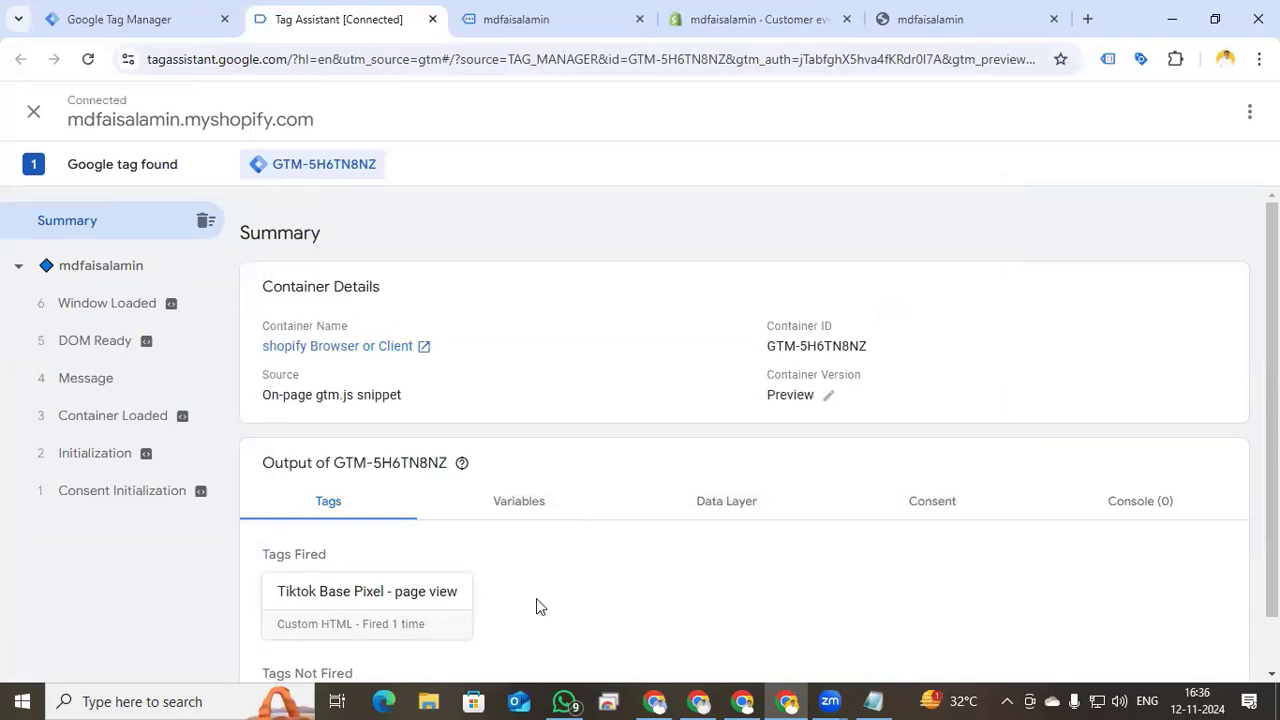
{"action": "left_click", "coordinate": [100, 19]}
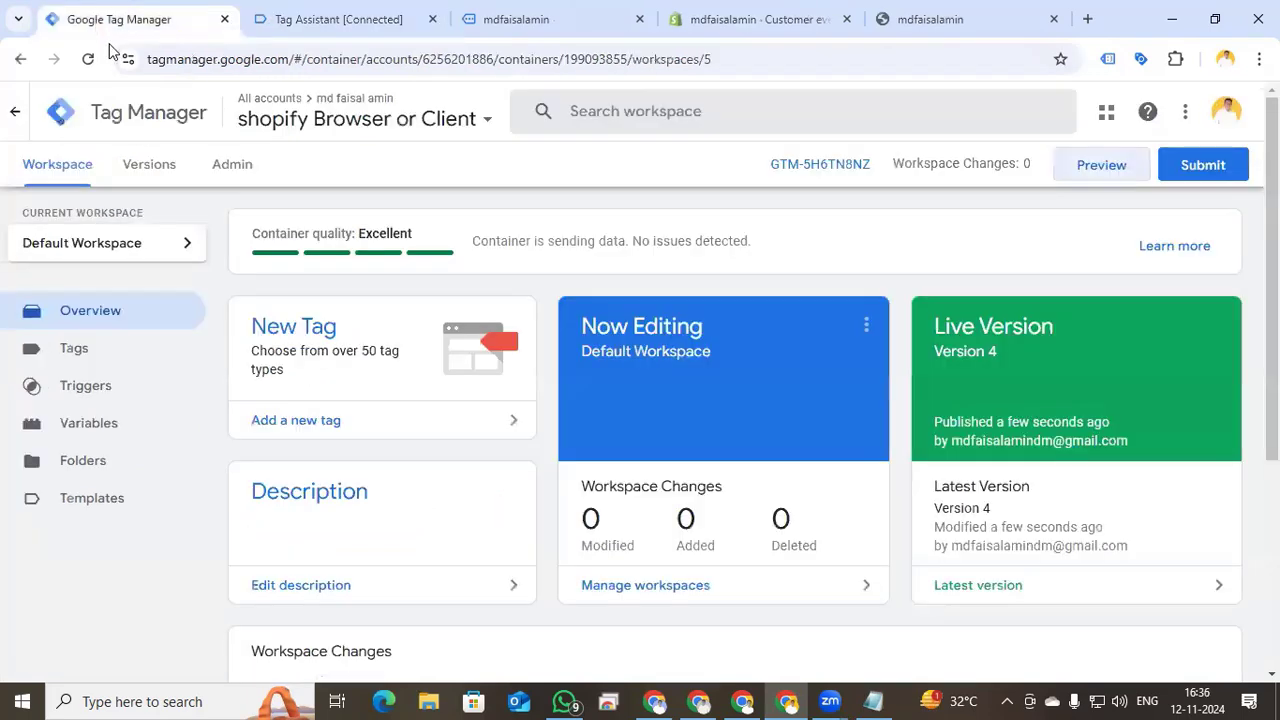
- Start a new tag and give it the TikTok Pixel (tiktok) gallery template
{"action": "left_click", "coordinate": [114, 354]}
{"action": "left_click", "coordinate": [1187, 244]}
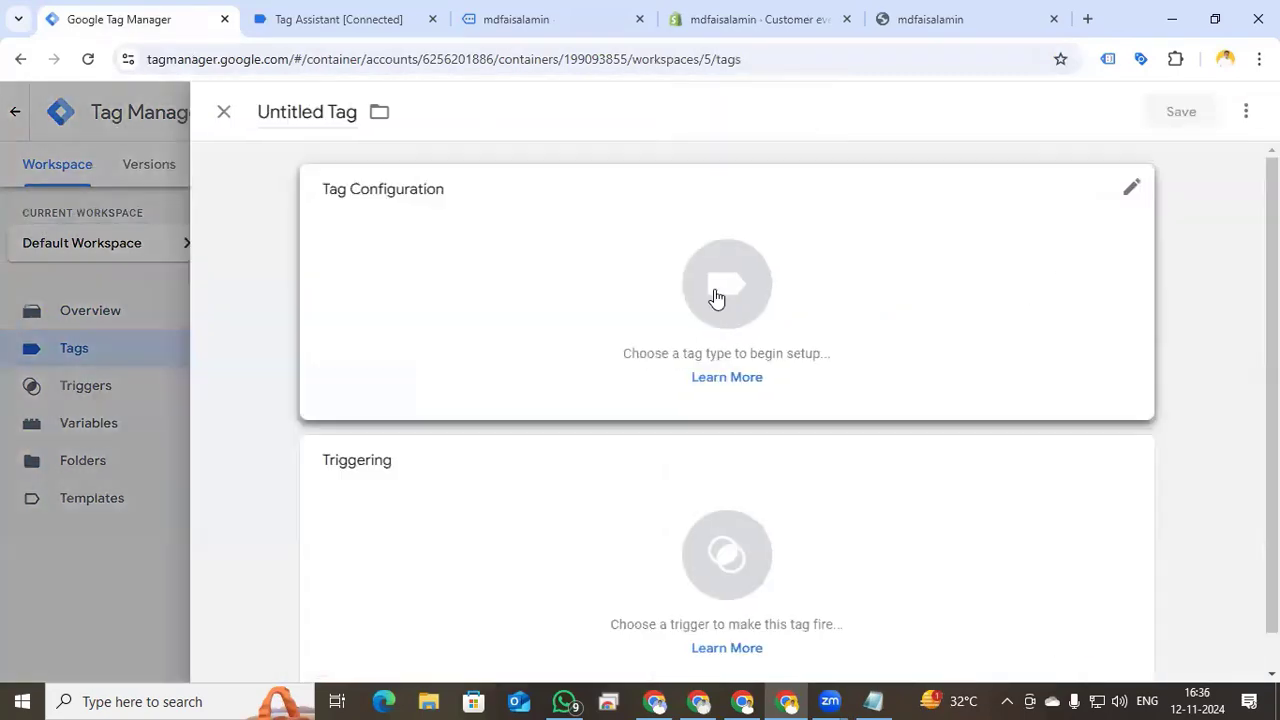
{"action": "left_click", "coordinate": [714, 297]}
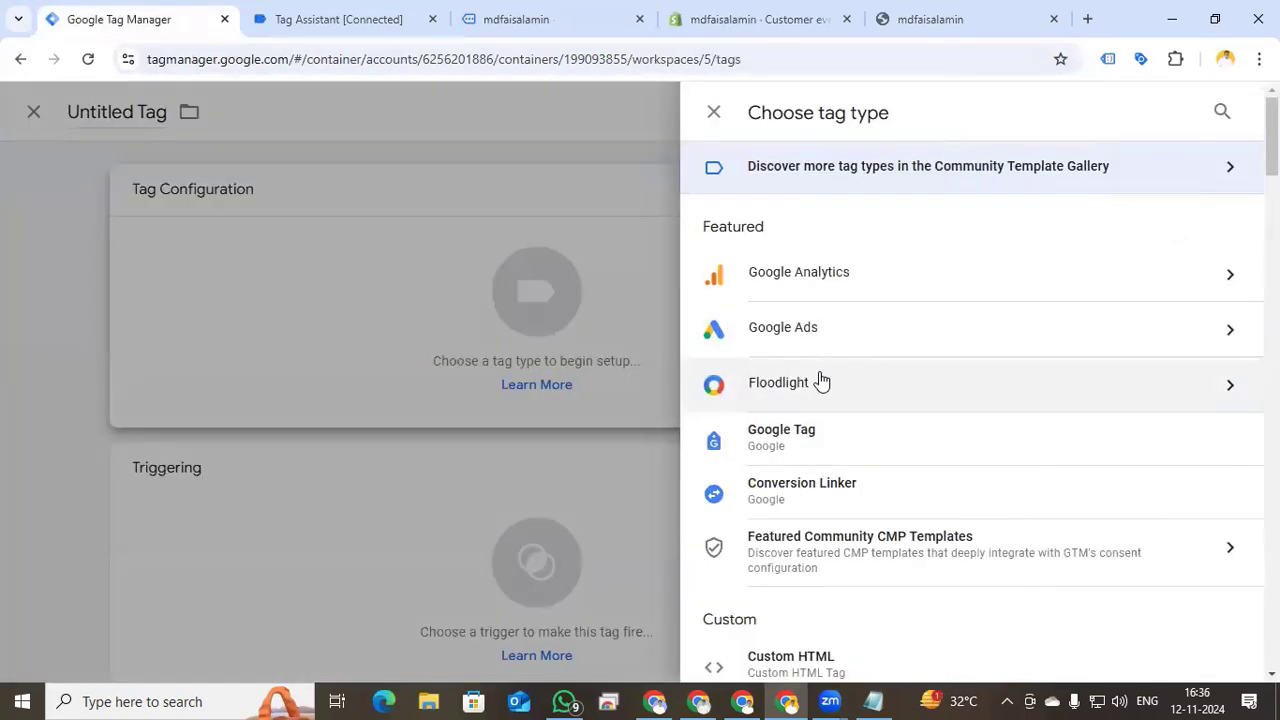
{"action": "scroll", "coordinate": [815, 400], "scroll_direction": "down", "scroll_amount": 3}
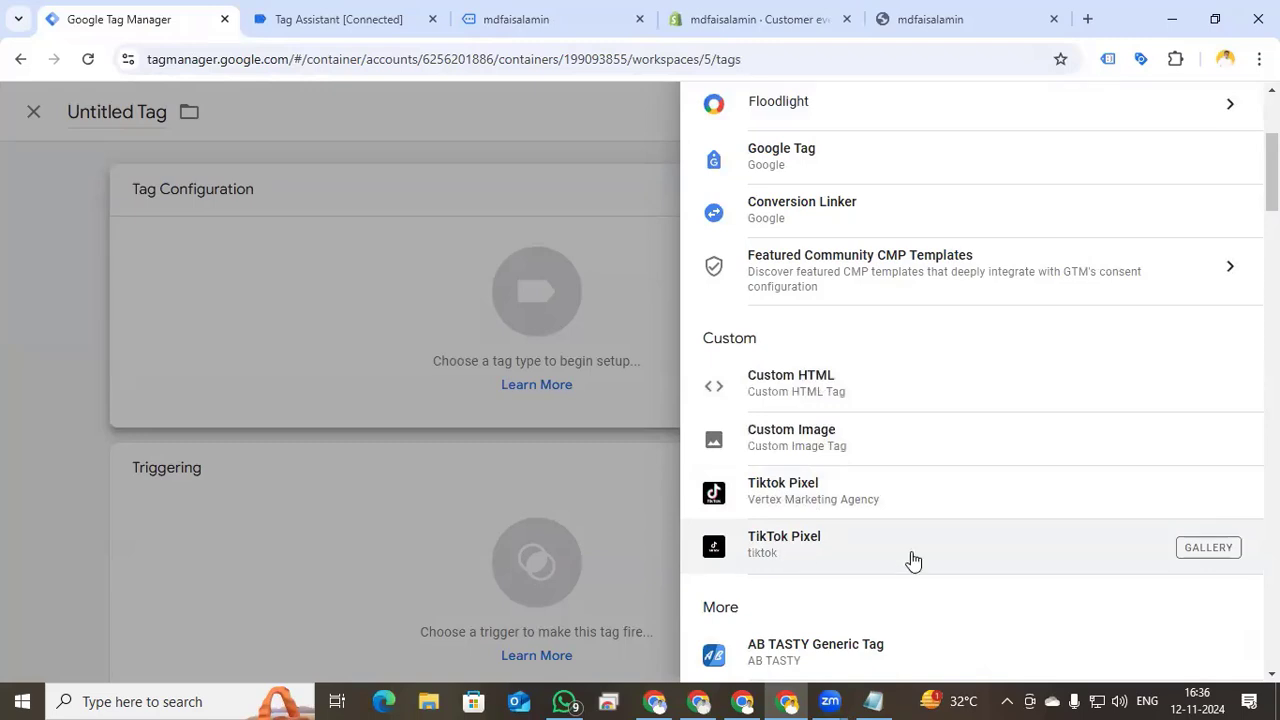
{"action": "scroll", "coordinate": [913, 560], "scroll_direction": "up", "scroll_amount": 3}
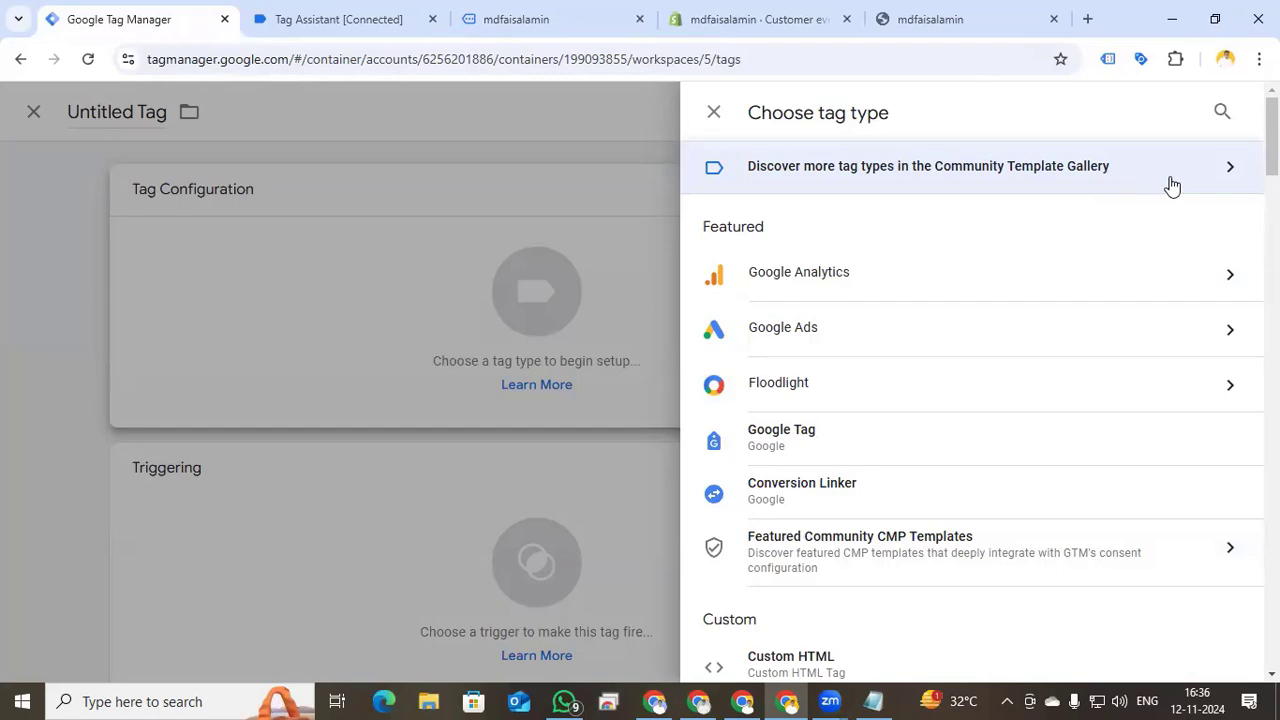
{"action": "scroll", "coordinate": [894, 366], "scroll_direction": "down", "scroll_amount": 3}
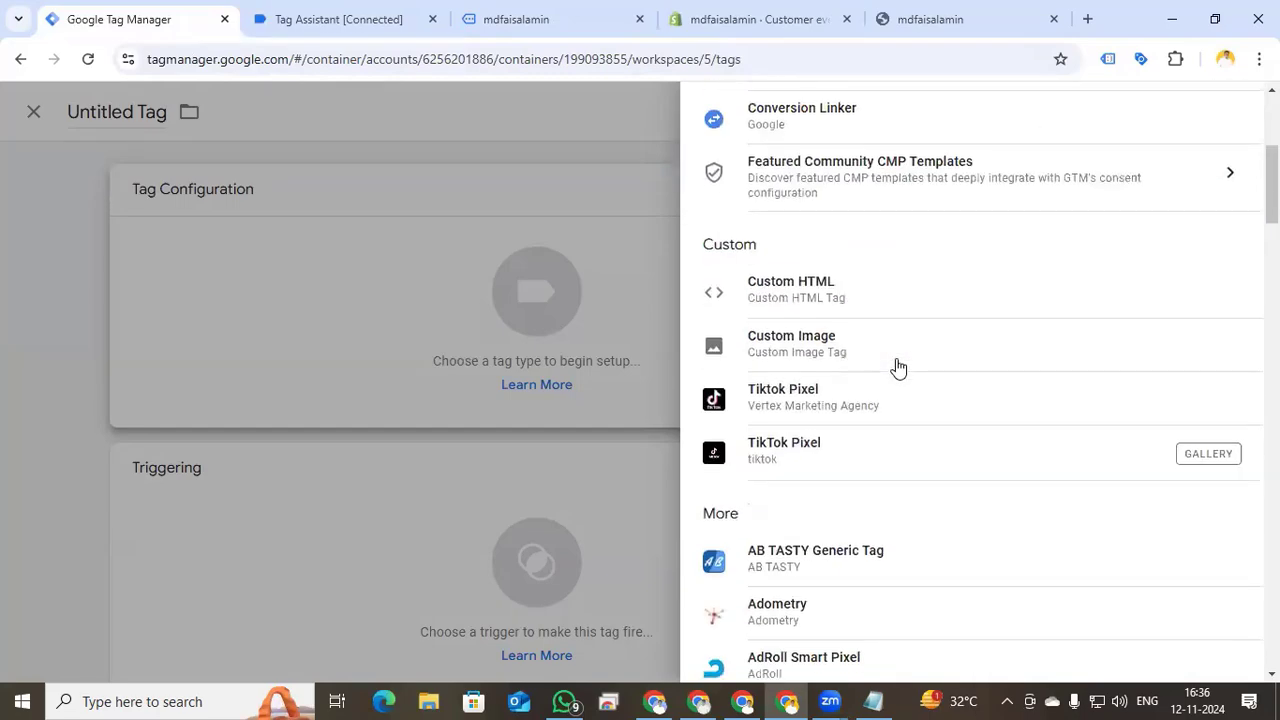
{"action": "left_click", "coordinate": [886, 453]}
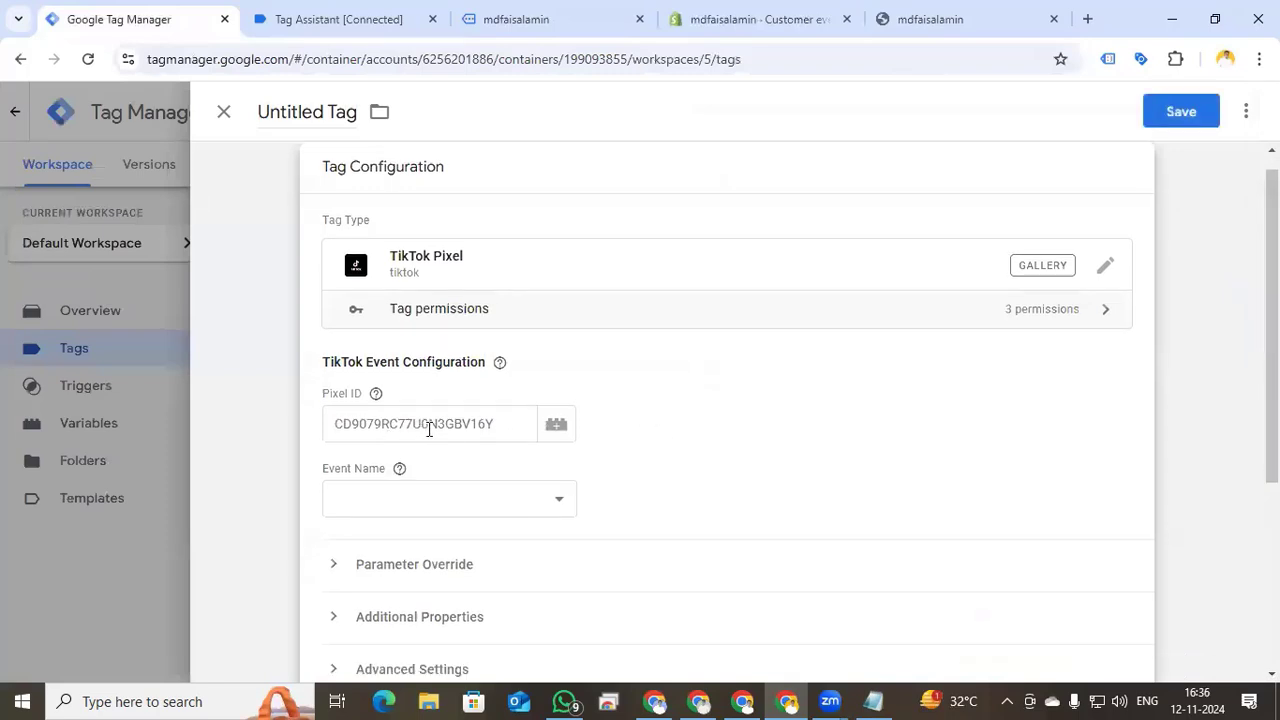
{"action": "left_click", "coordinate": [743, 701]}
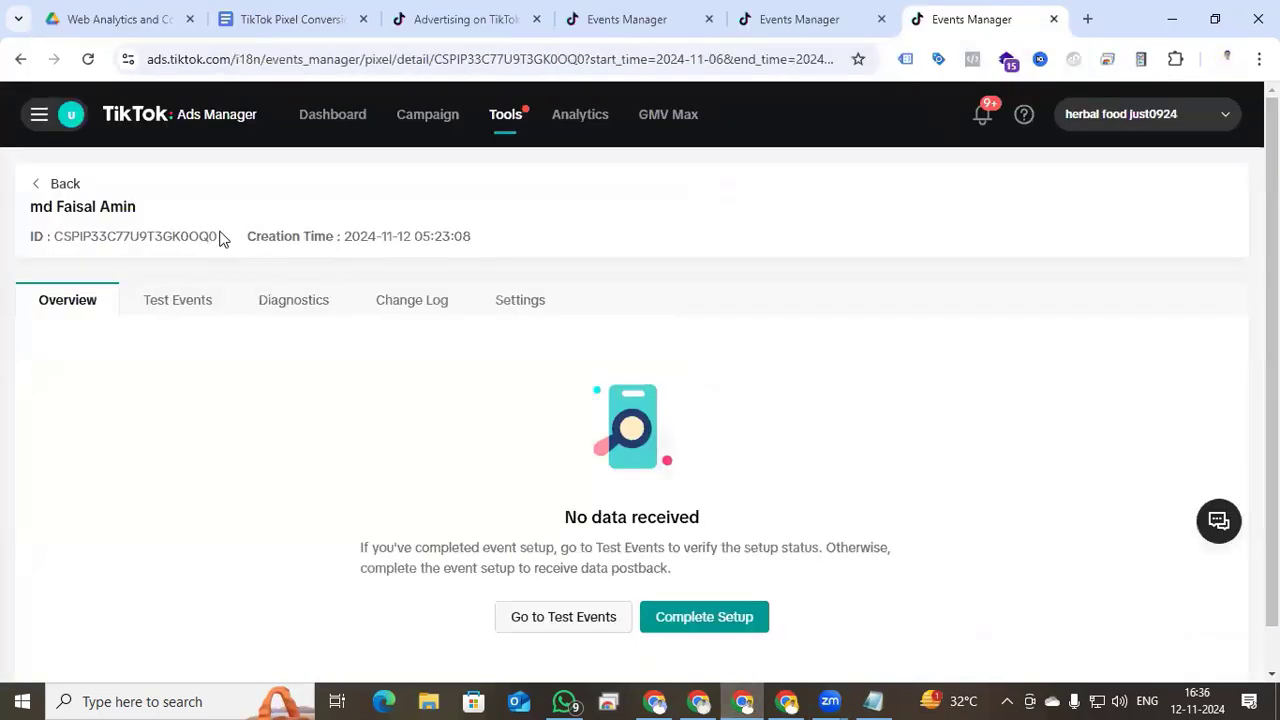
- Copy the pixel ID from TikTok into the tag's Pixel ID field
{"action": "left_click_drag", "start_coordinate": [220, 237], "coordinate": [57, 236]}
{"action": "key", "text": "ctrl+c"}
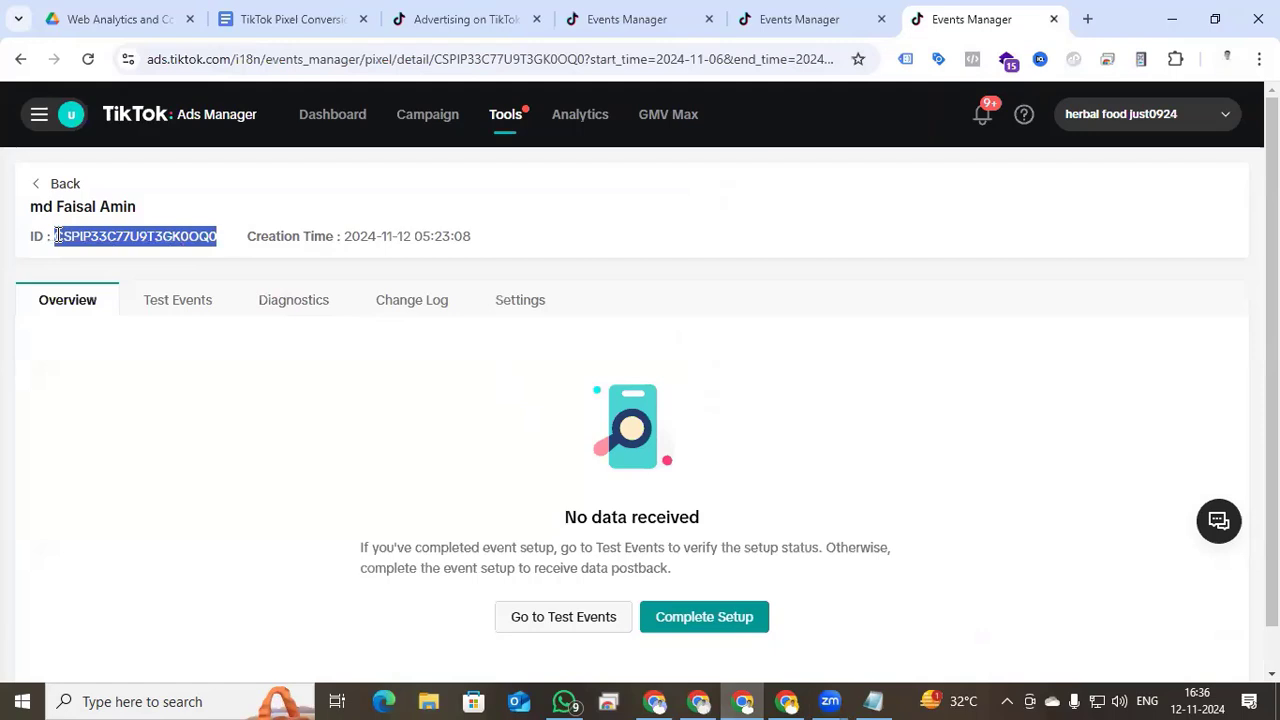
{"action": "left_click", "coordinate": [786, 701]}
{"action": "left_click", "coordinate": [404, 427]}
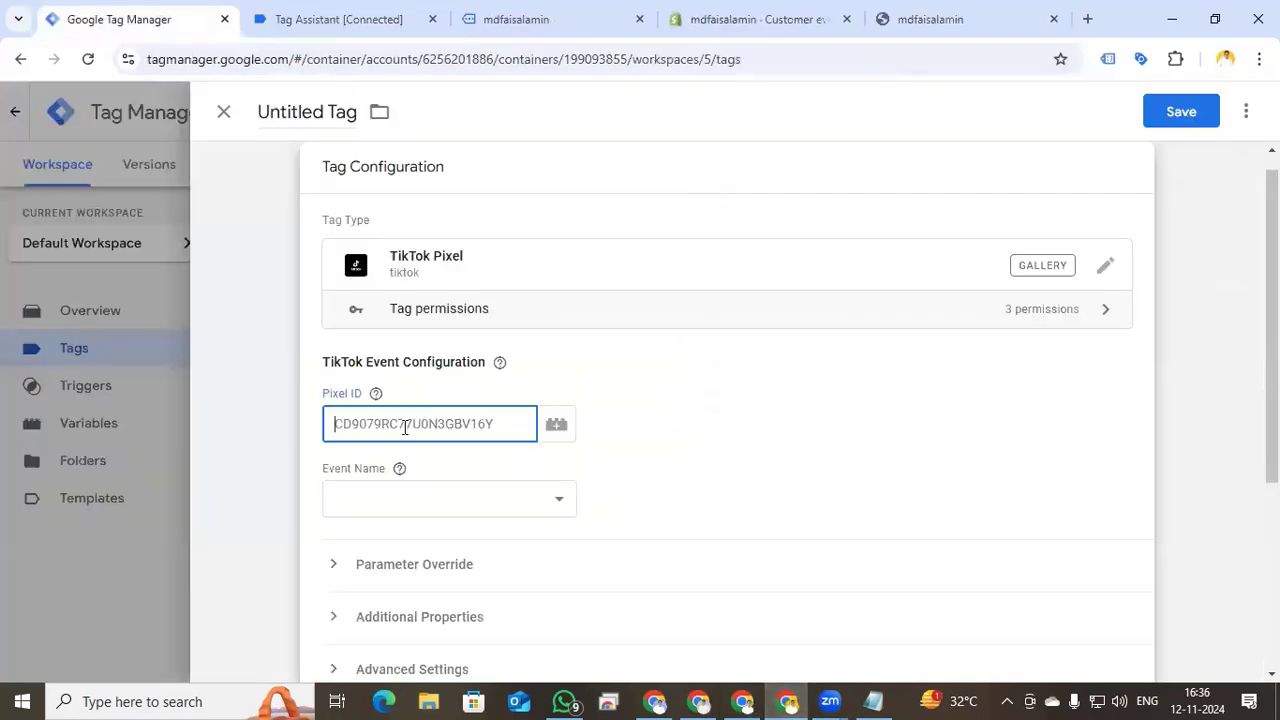
{"action": "key", "text": "ctrl+v"}
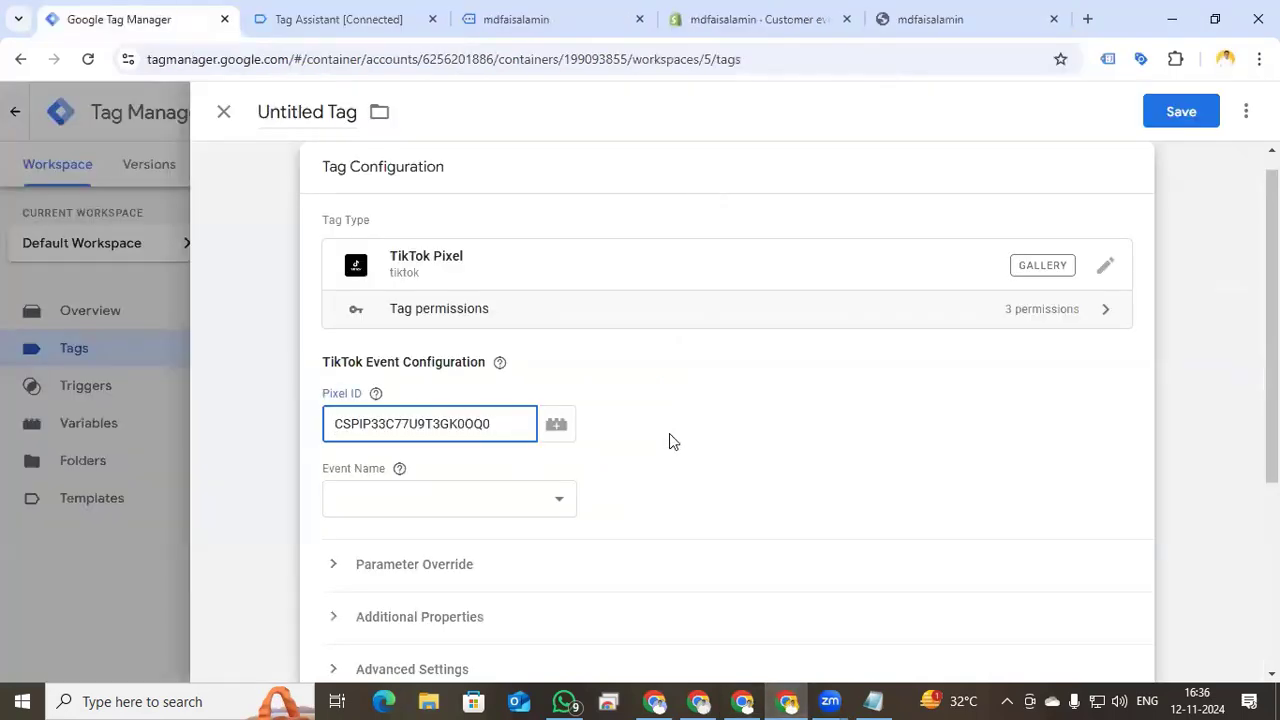
- Set the Event Name to ViewContent and expand Additional Properties
{"action": "scroll", "coordinate": [669, 434], "scroll_direction": "down", "scroll_amount": 1}
{"action": "left_click", "coordinate": [559, 405]}
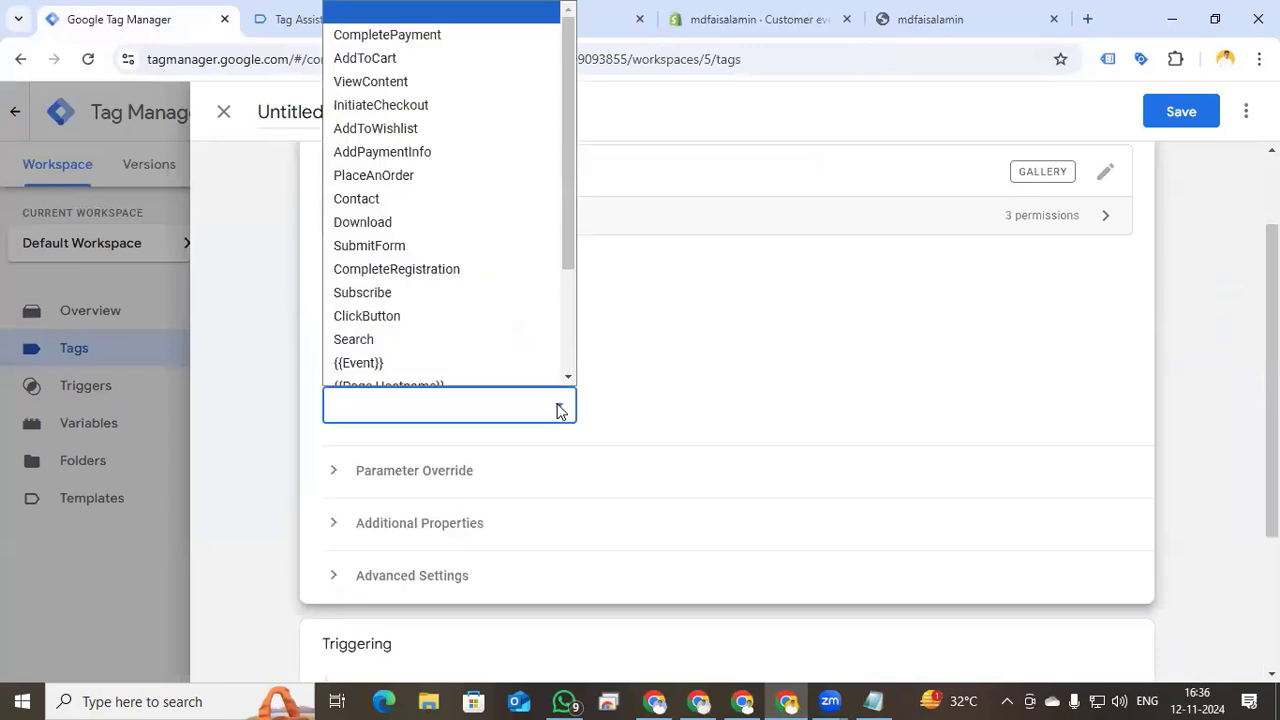
{"action": "left_click", "coordinate": [446, 68]}
{"action": "scroll", "coordinate": [650, 398], "scroll_direction": "down", "scroll_amount": 1}
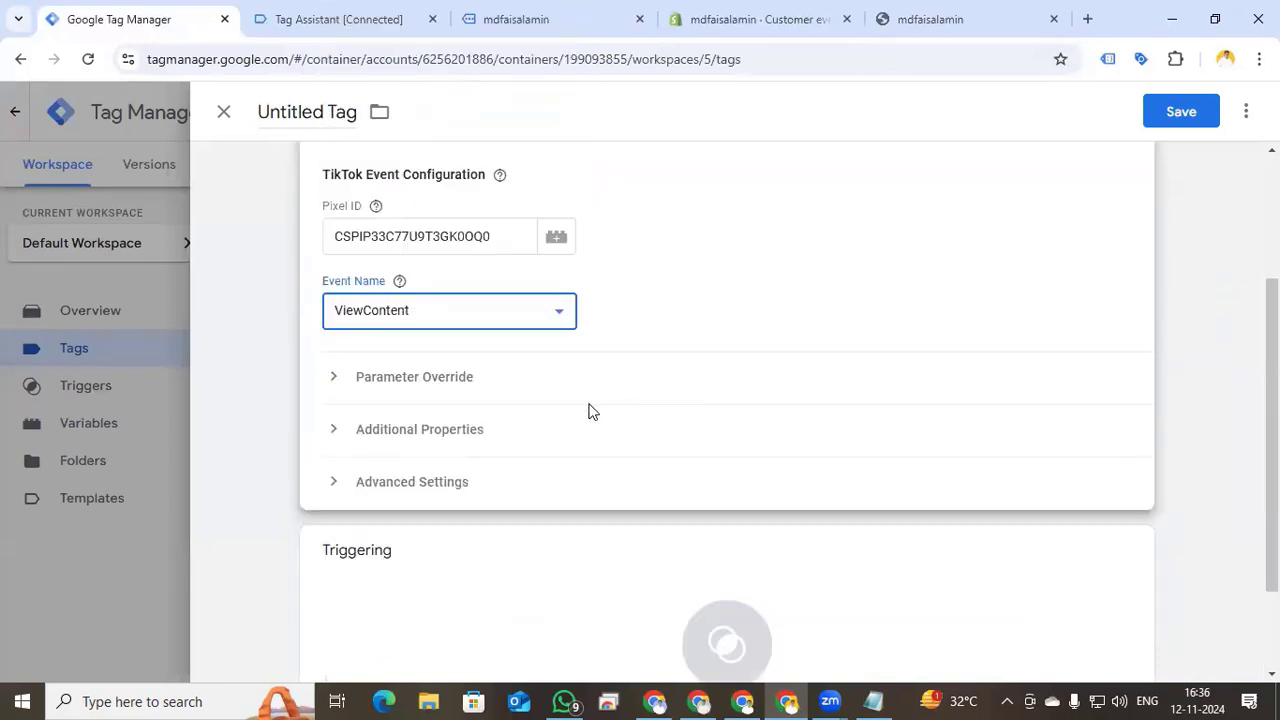
{"action": "left_click", "coordinate": [333, 430]}
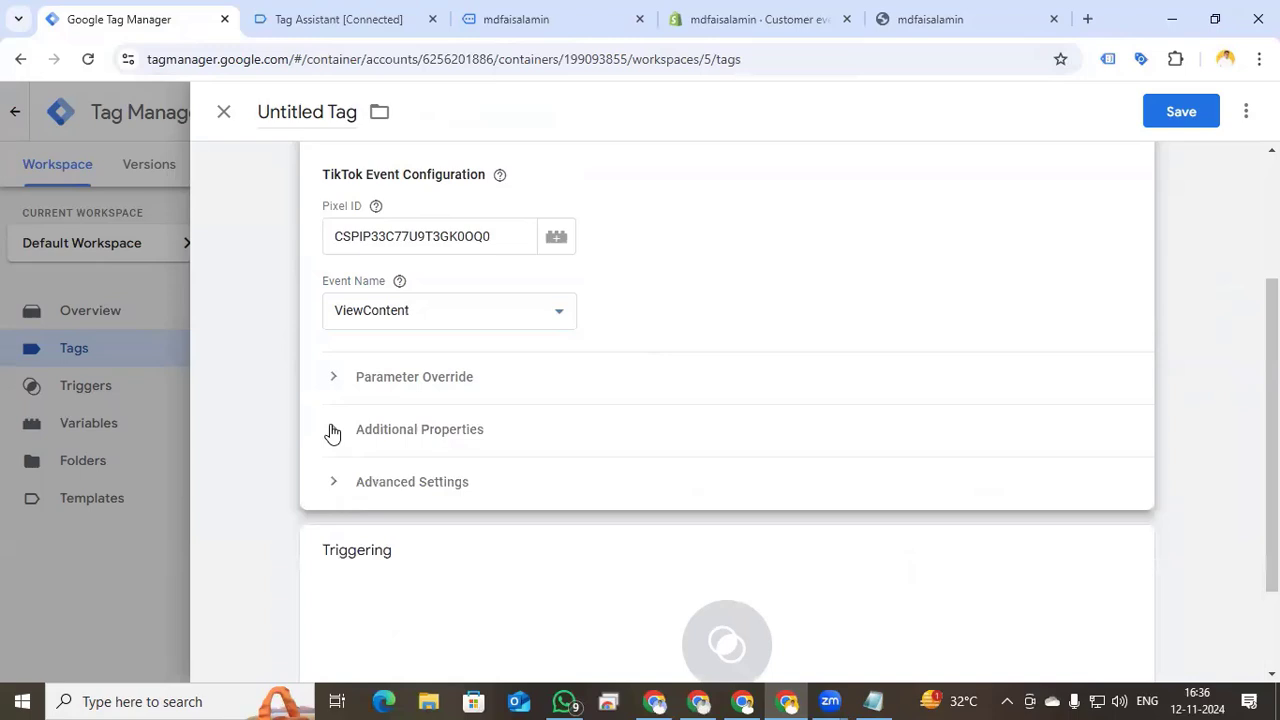
{"action": "left_click", "coordinate": [333, 430]}
{"action": "scroll", "coordinate": [610, 440], "scroll_direction": "down", "scroll_amount": 1}
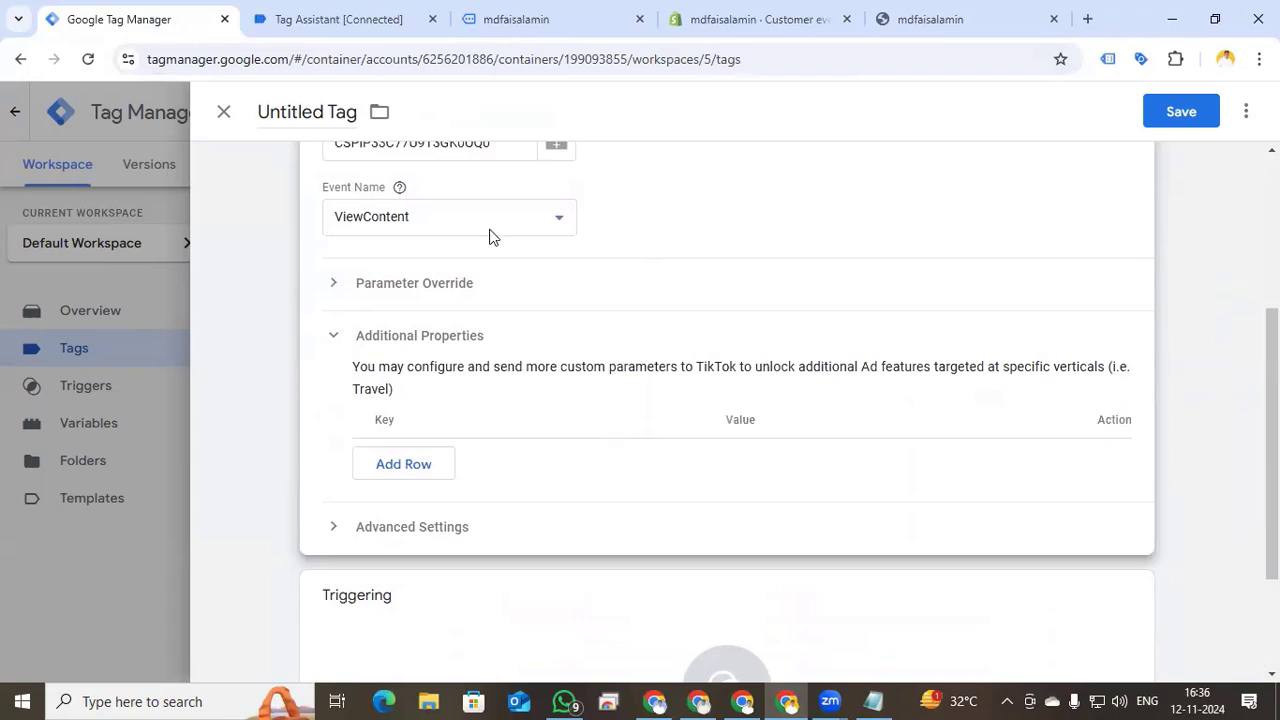
- Add a custom property row with the key content_name
{"action": "left_click", "coordinate": [419, 474]}
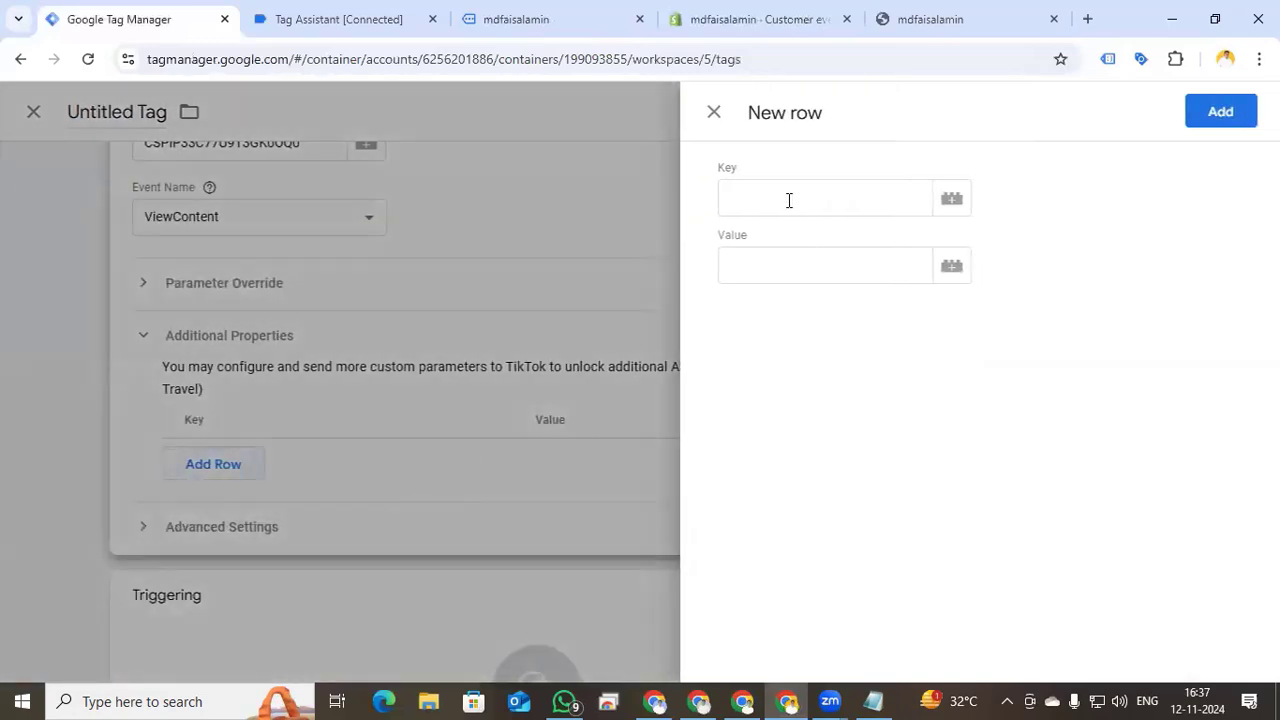
{"action": "left_click", "coordinate": [826, 200]}
{"action": "type", "text": "content_name"}
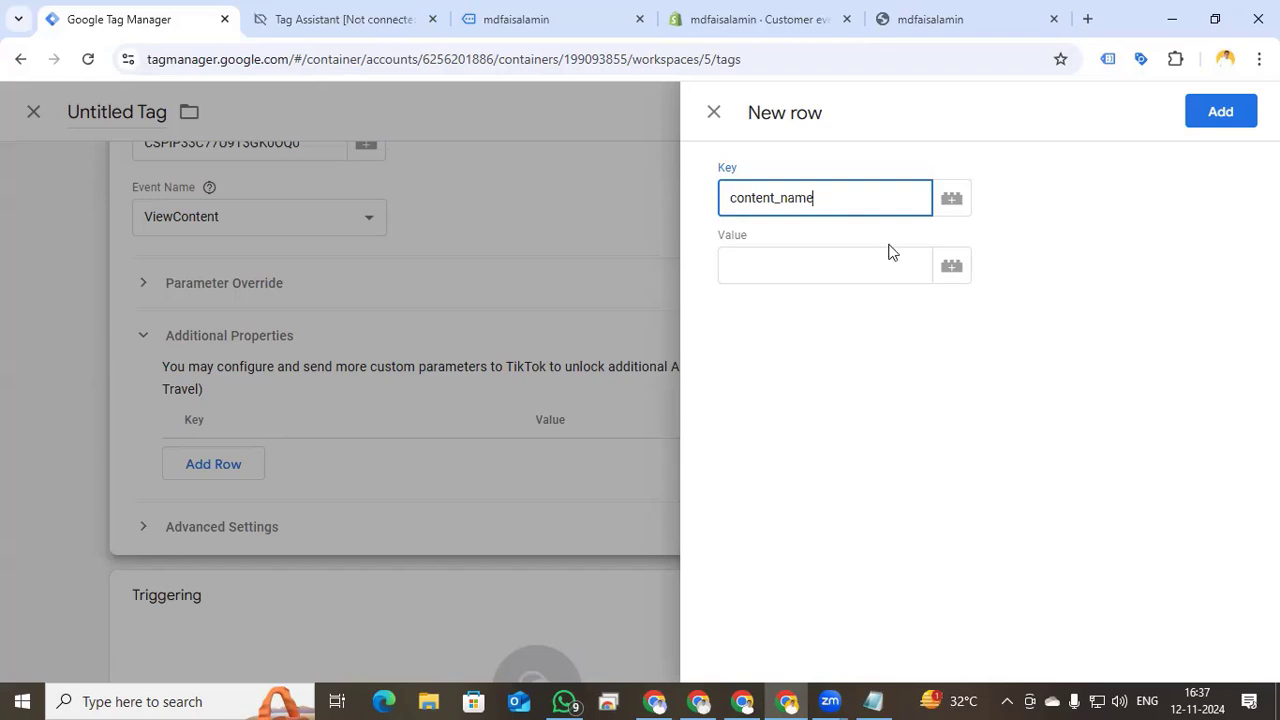
- Begin a new Data Layer Variable to supply the content_name value
{"action": "left_click", "coordinate": [951, 272]}
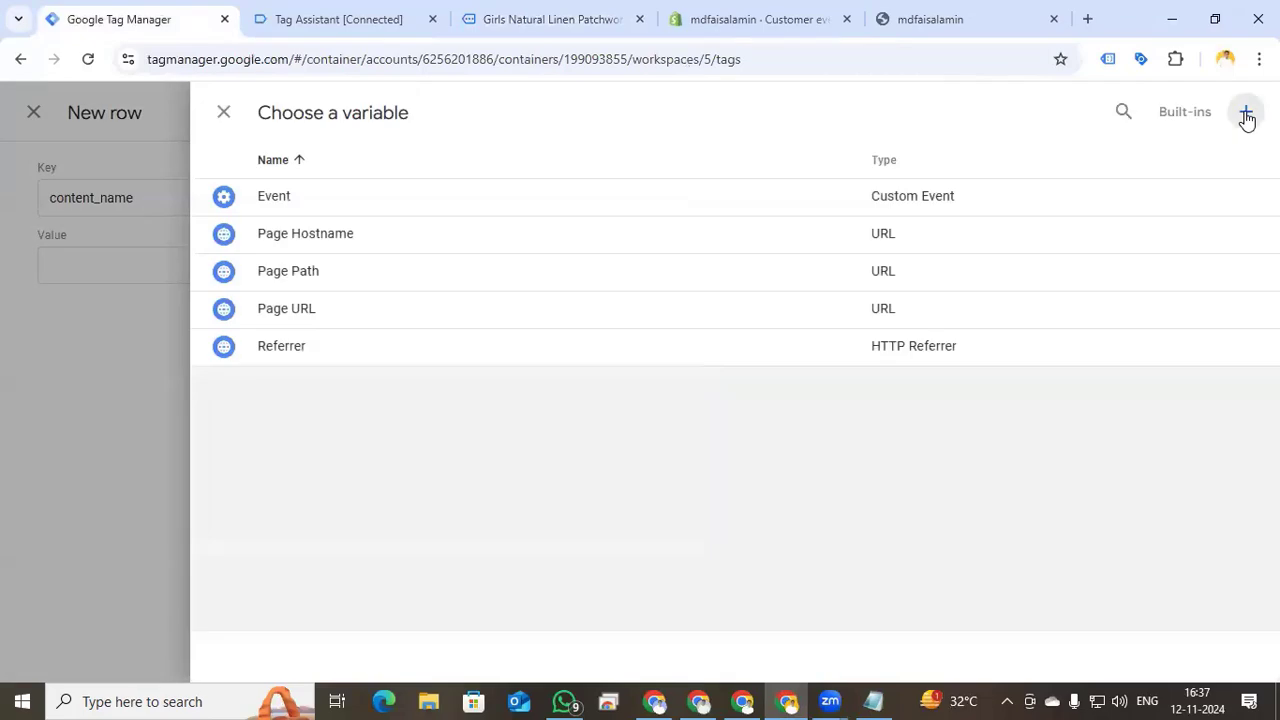
{"action": "left_click", "coordinate": [1246, 111]}
{"action": "left_click", "coordinate": [731, 297]}
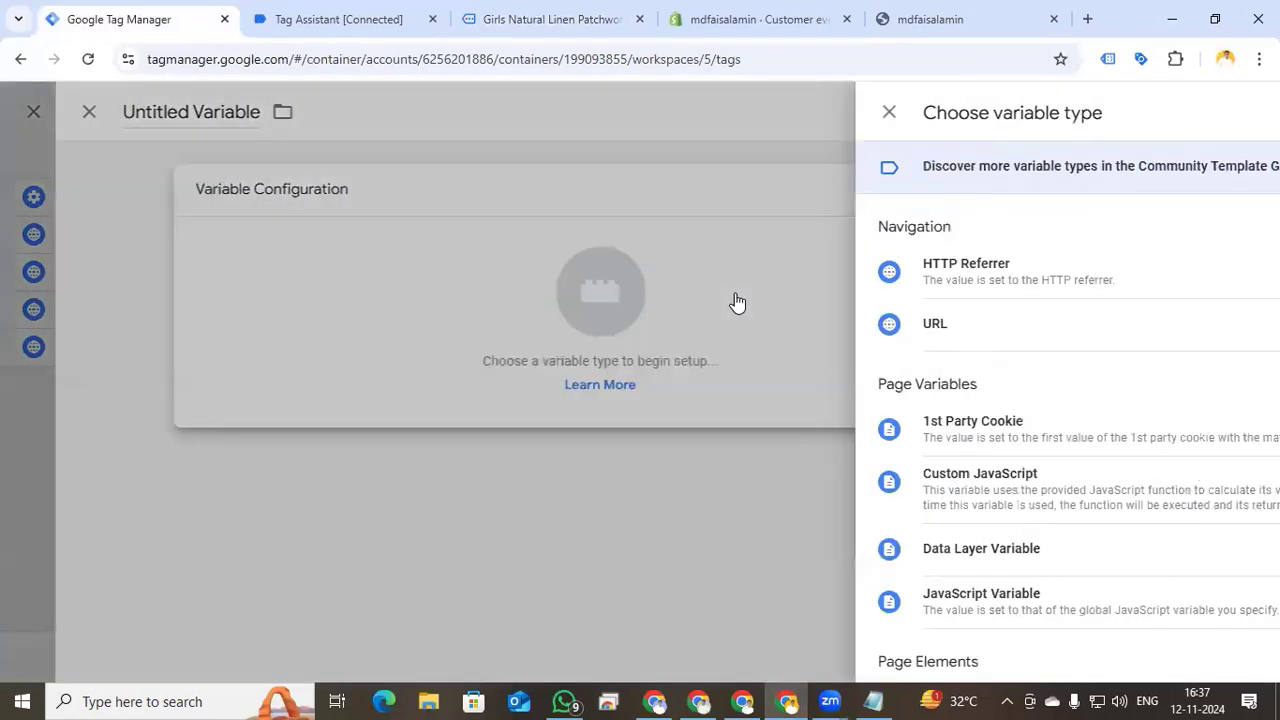
{"action": "scroll", "coordinate": [838, 560], "scroll_direction": "down", "scroll_amount": 2}
{"action": "scroll", "coordinate": [838, 560], "scroll_direction": "down", "scroll_amount": 2}
{"action": "scroll", "coordinate": [837, 554], "scroll_direction": "up", "scroll_amount": 3}
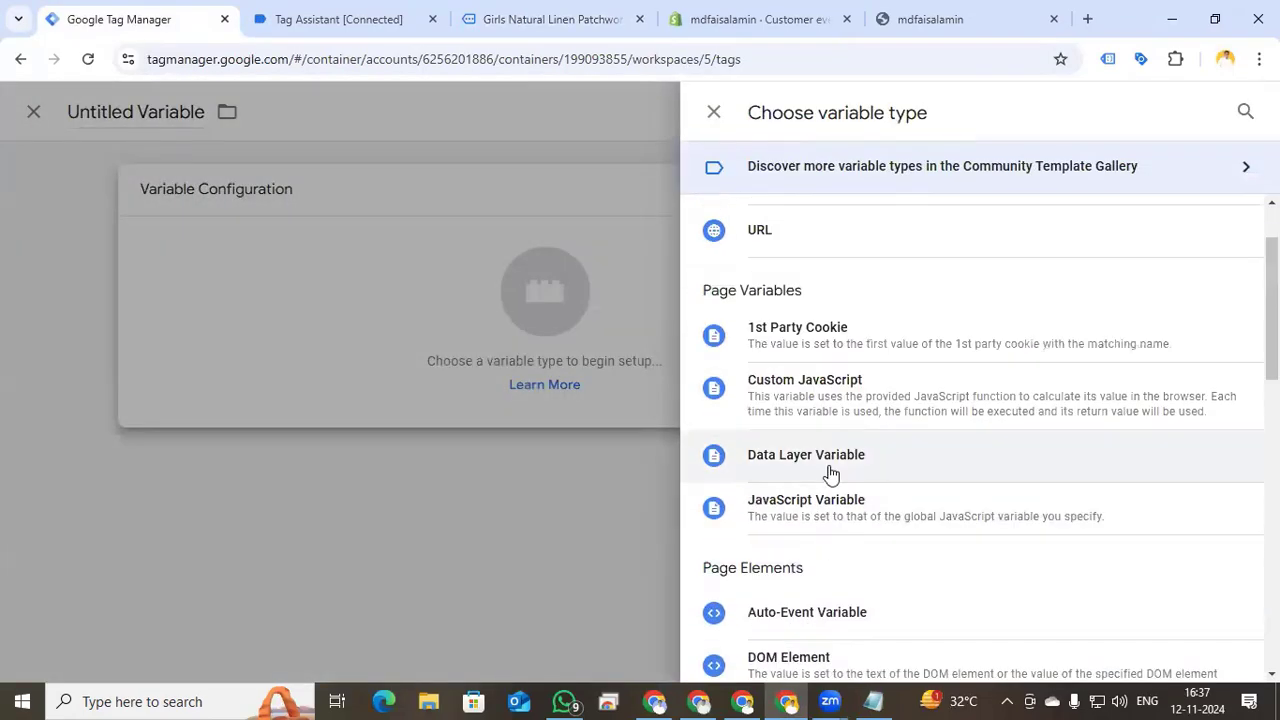
{"action": "left_click", "coordinate": [826, 468]}
- Open the view_item event in Tag Assistant and expand its dataLayer push (USD, item_name, price 18.53)
{"action": "left_click", "coordinate": [378, 18]}
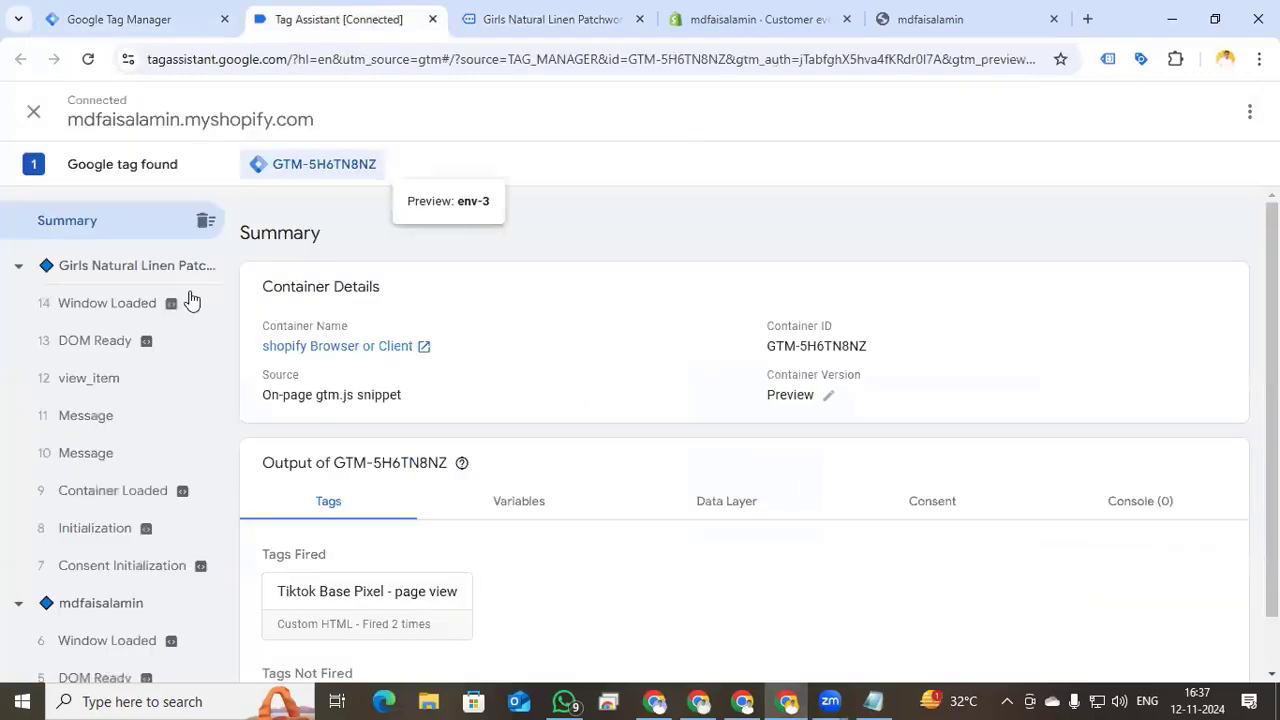
{"action": "left_click", "coordinate": [101, 381]}
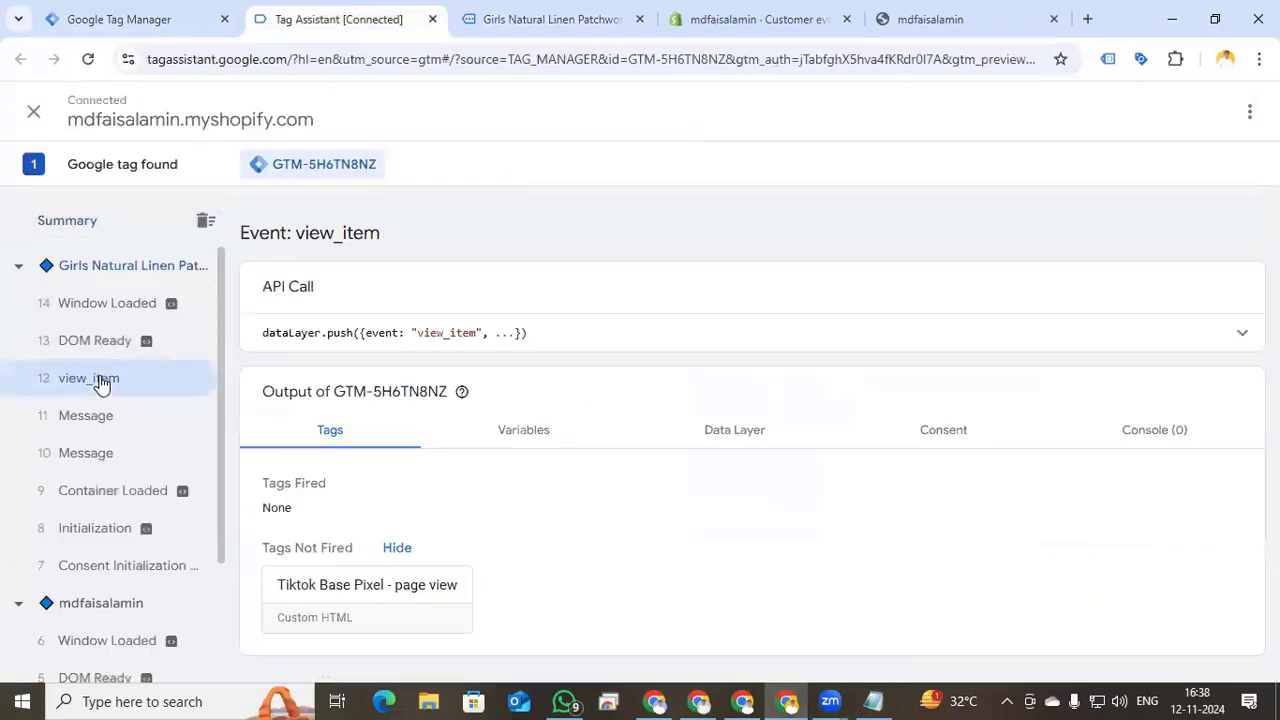
{"action": "left_click", "coordinate": [934, 338]}
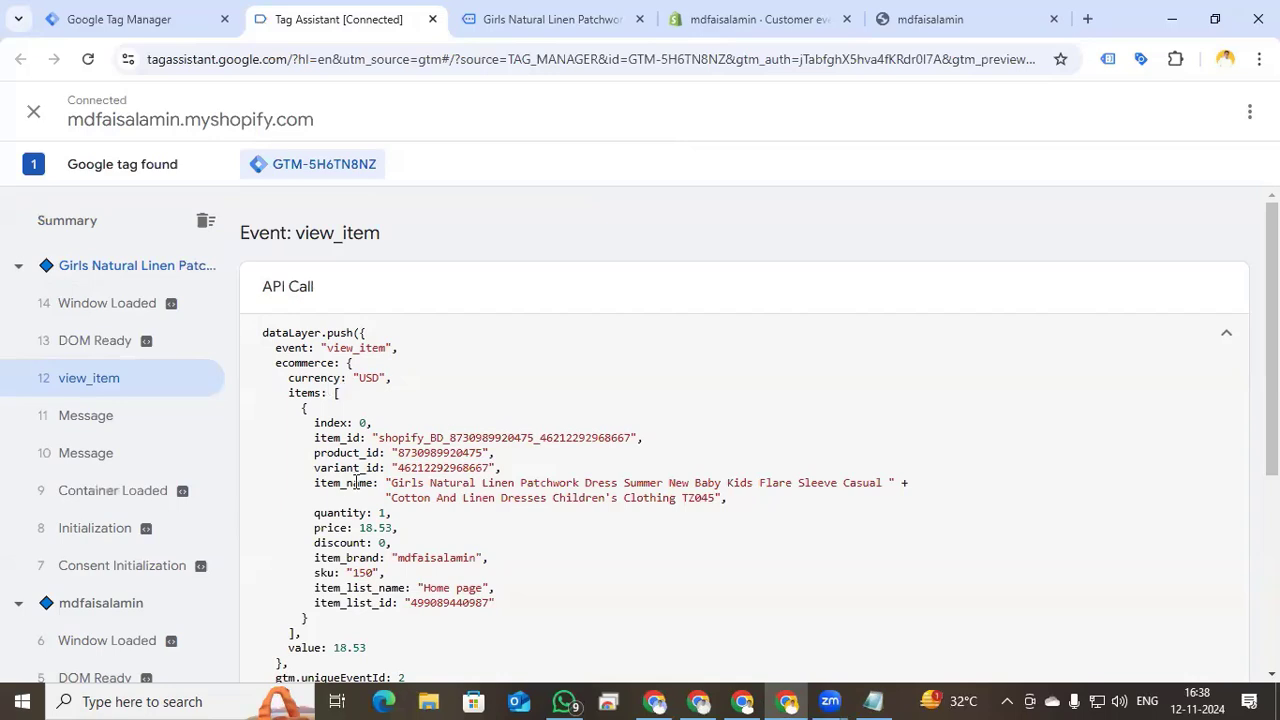
- Save a Data Layer Variable 'dlv item name' reading ecommerce.items.0.item_name and add it as content_name
{"action": "left_click", "coordinate": [165, 21]}
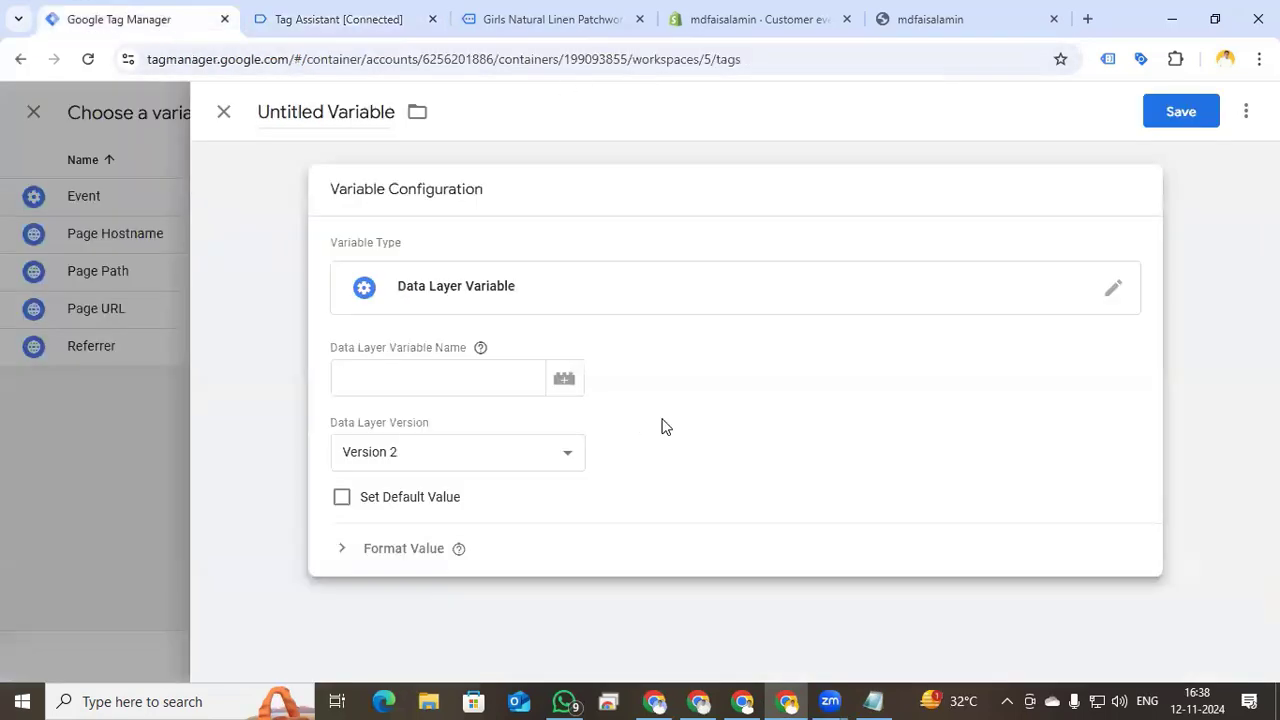
{"action": "left_click", "coordinate": [393, 372]}
{"action": "type", "text": "ecommerce."}
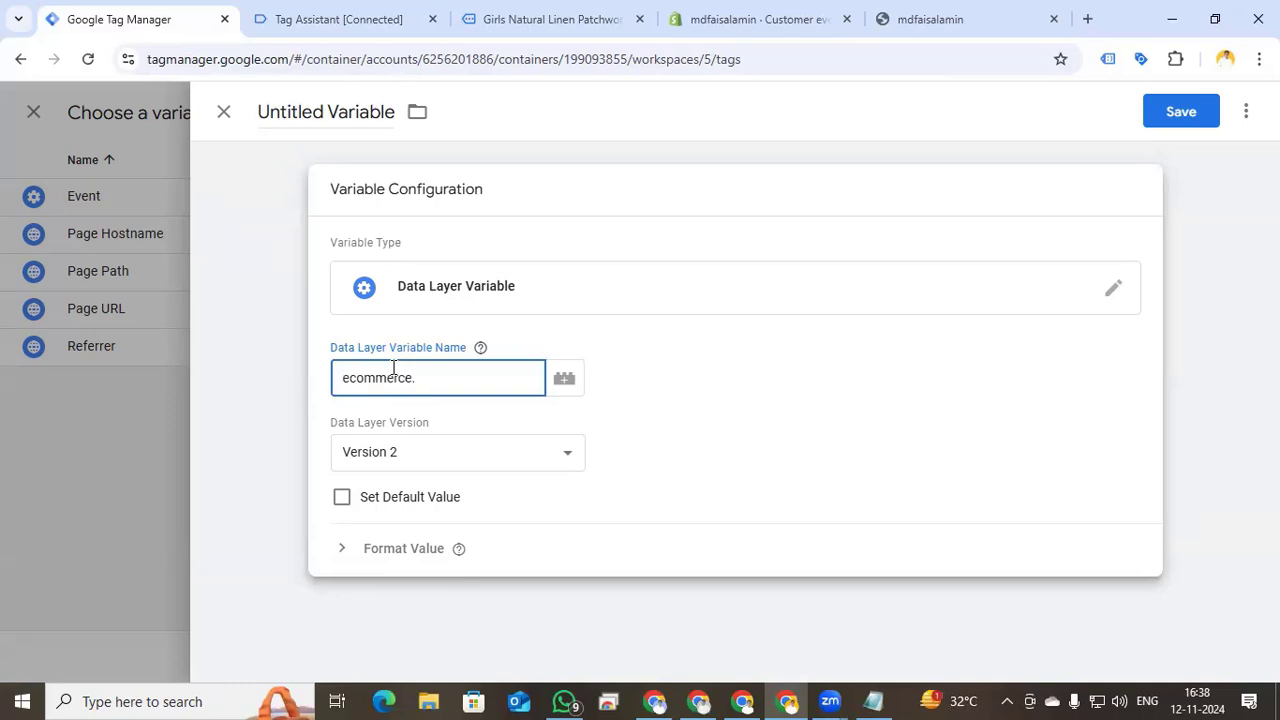
{"action": "type", "text": "items.0.item_name"}
{"action": "left_click", "coordinate": [337, 114]}
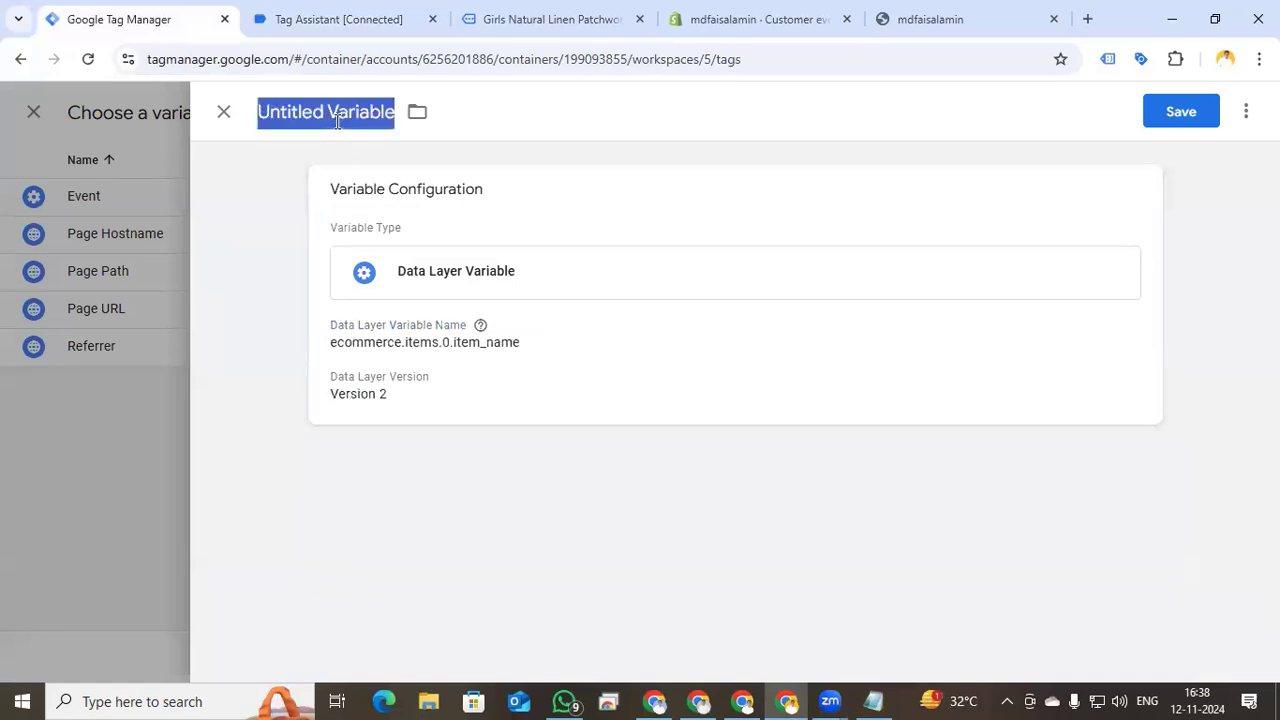
{"action": "type", "text": "do"}
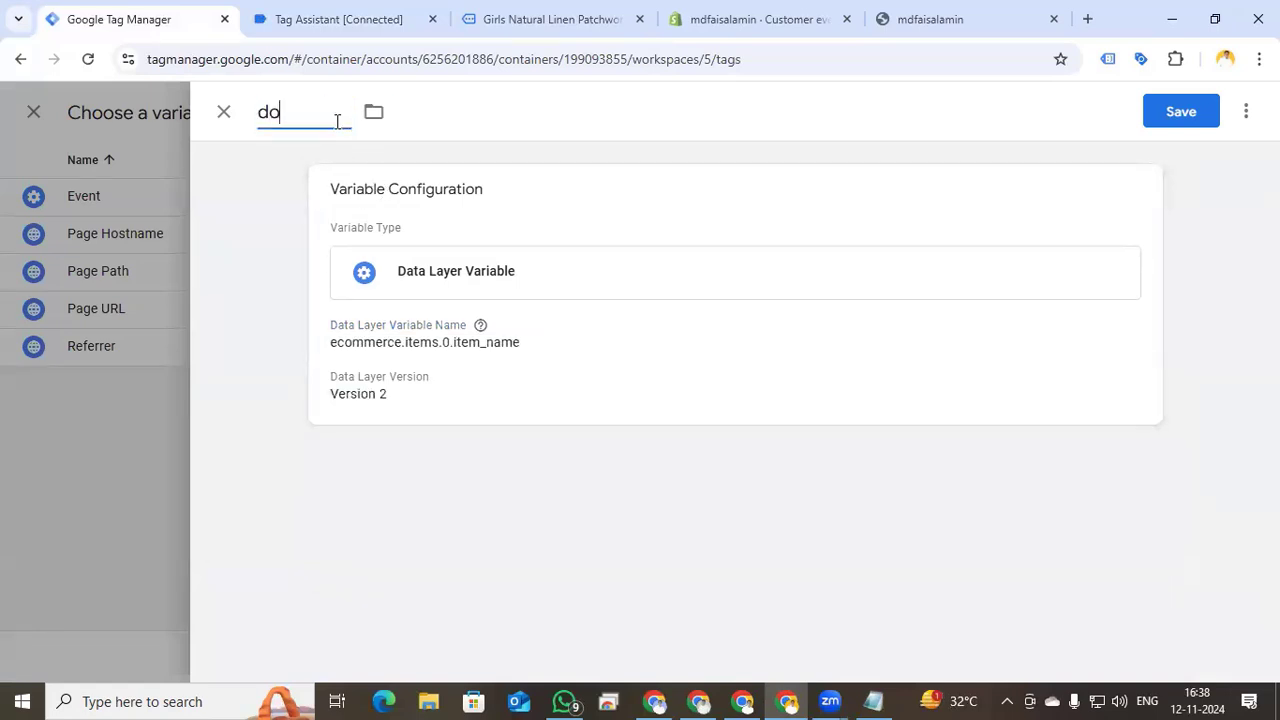
{"action": "type", "text": "v item name"}
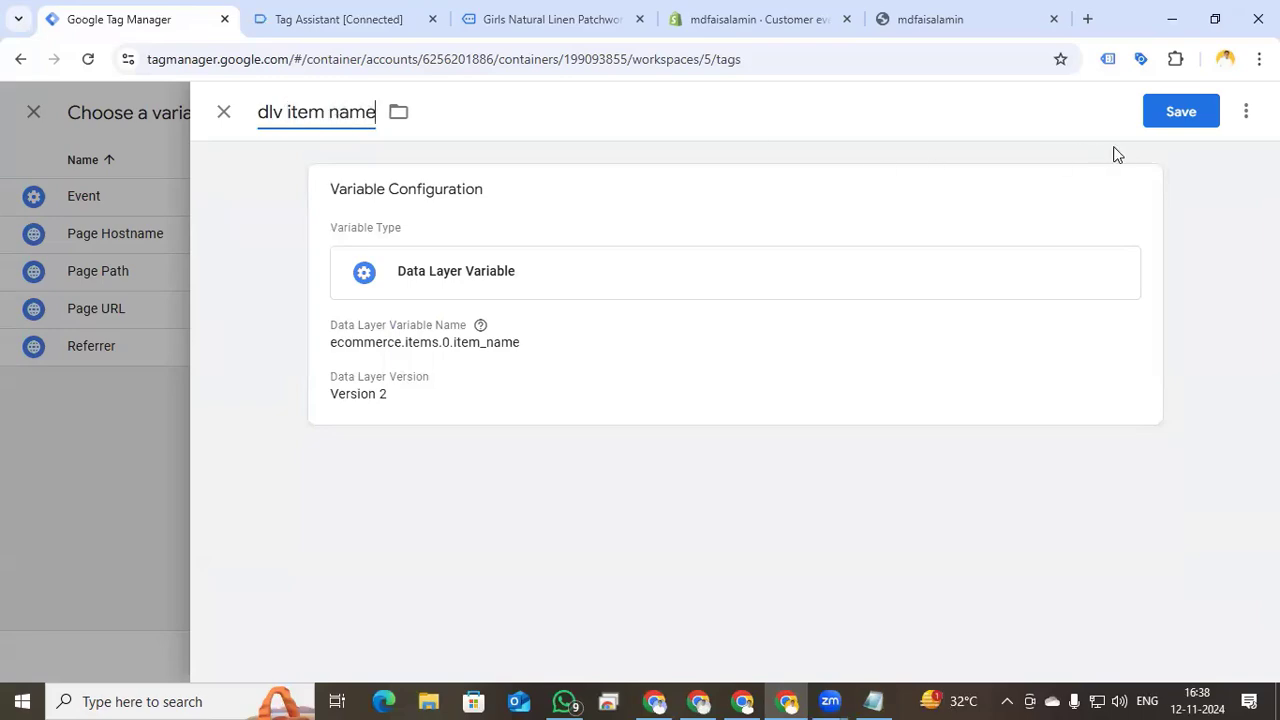
{"action": "left_click", "coordinate": [1194, 111]}
{"action": "left_click", "coordinate": [1216, 118]}
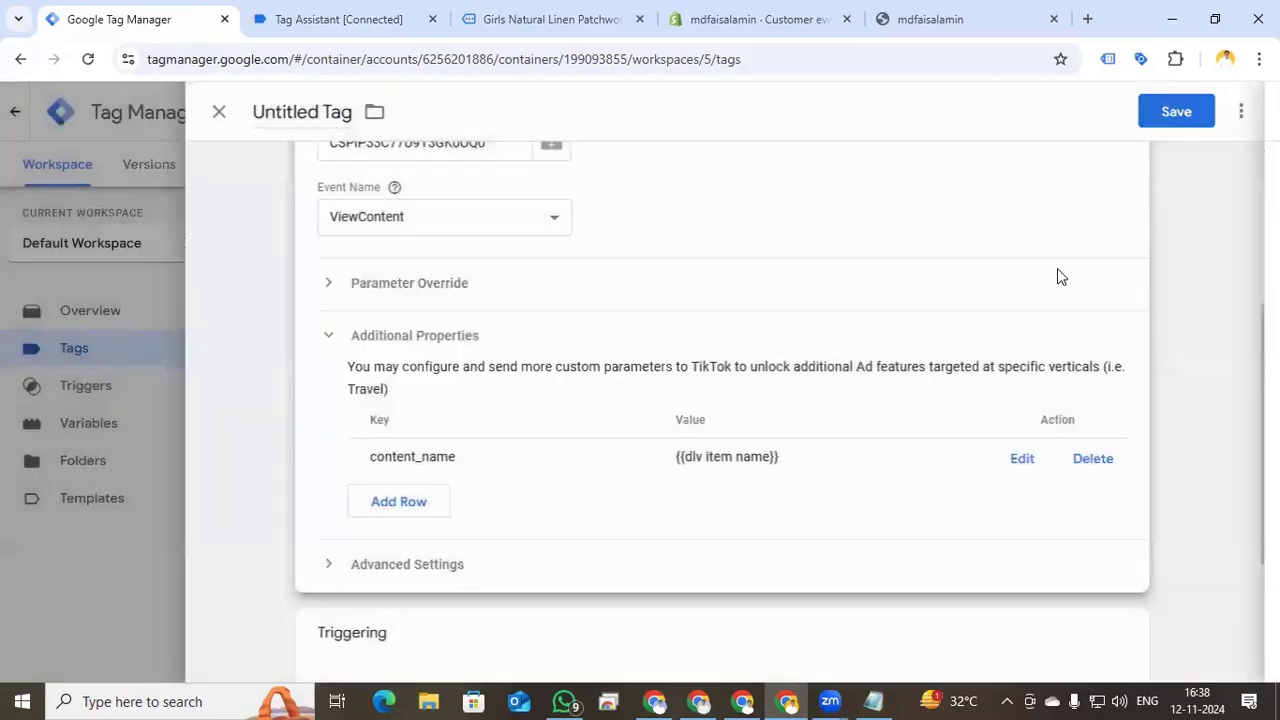
- Add a content_type property row with the value product
{"action": "left_click", "coordinate": [427, 505]}
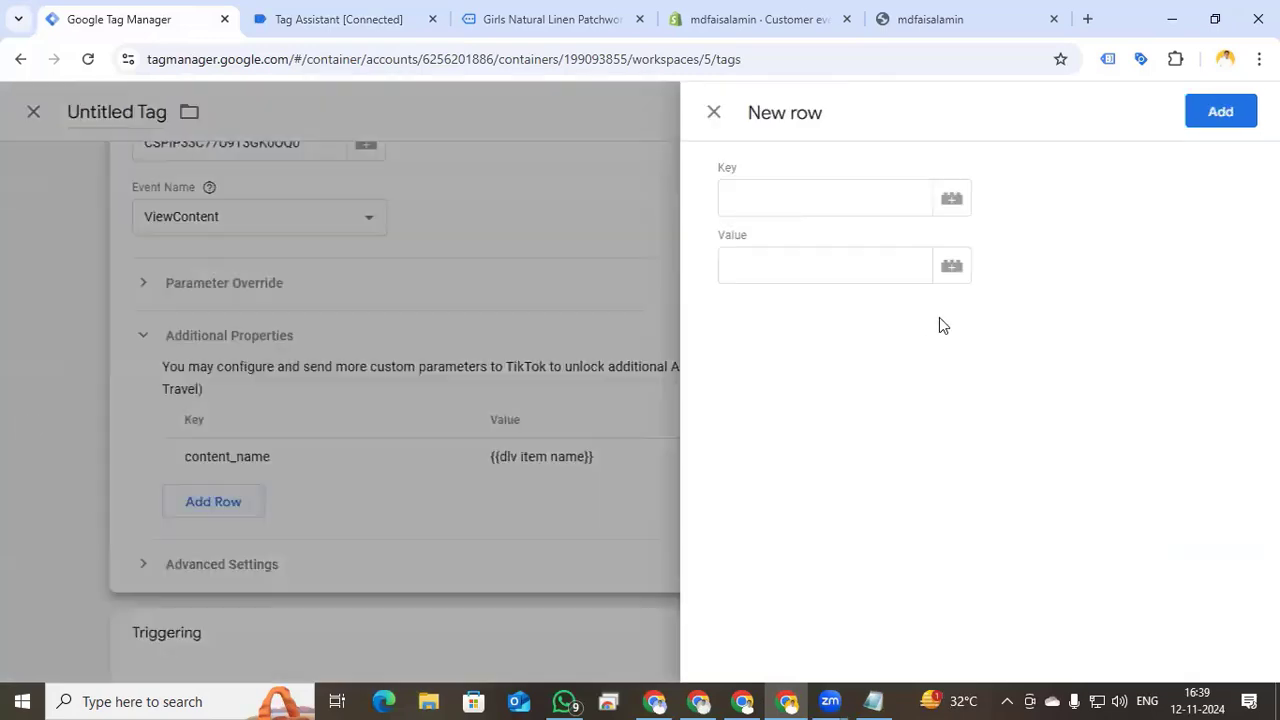
{"action": "left_click", "coordinate": [836, 202]}
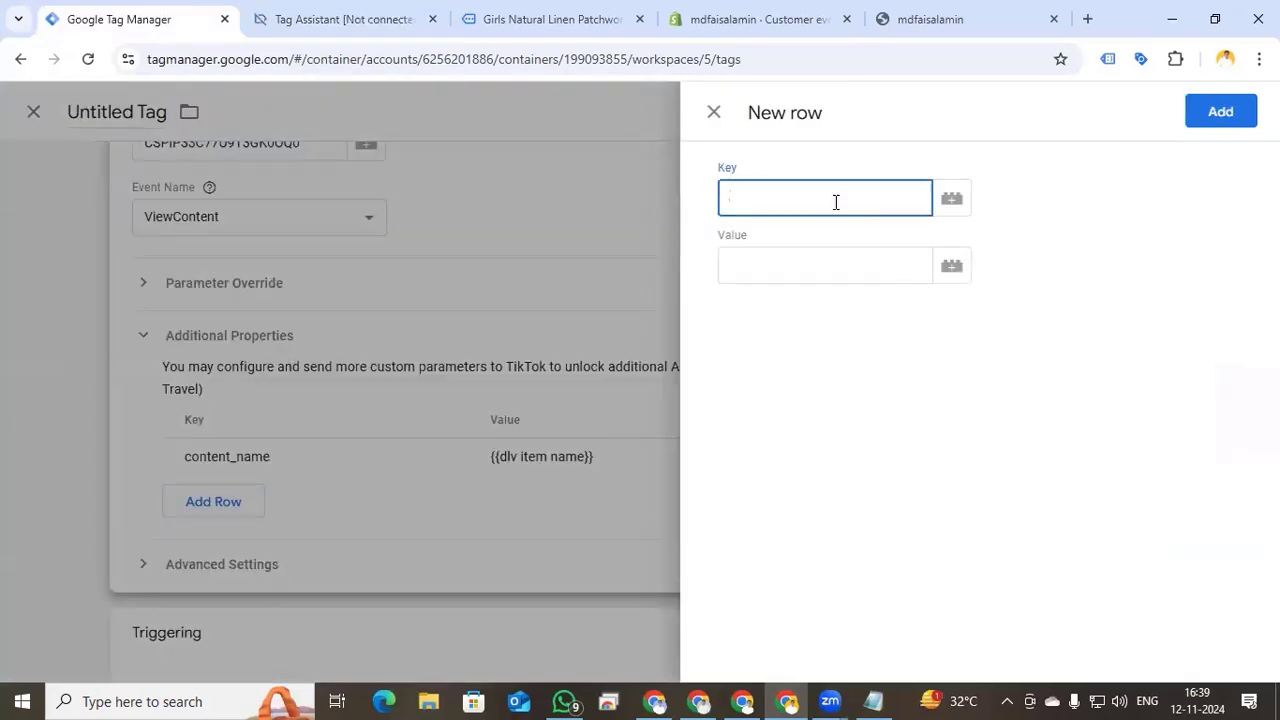
{"action": "type", "text": "content_type"}
{"action": "left_click", "coordinate": [800, 266]}
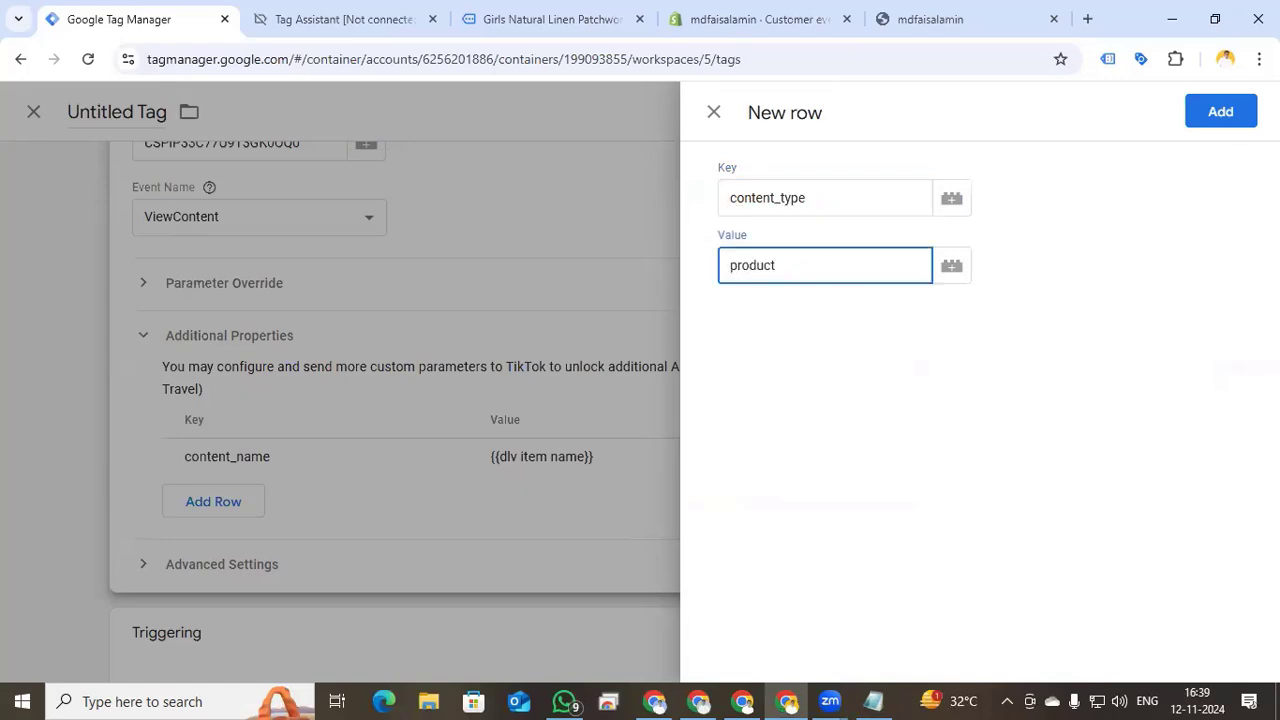
{"action": "left_click", "coordinate": [1220, 112]}
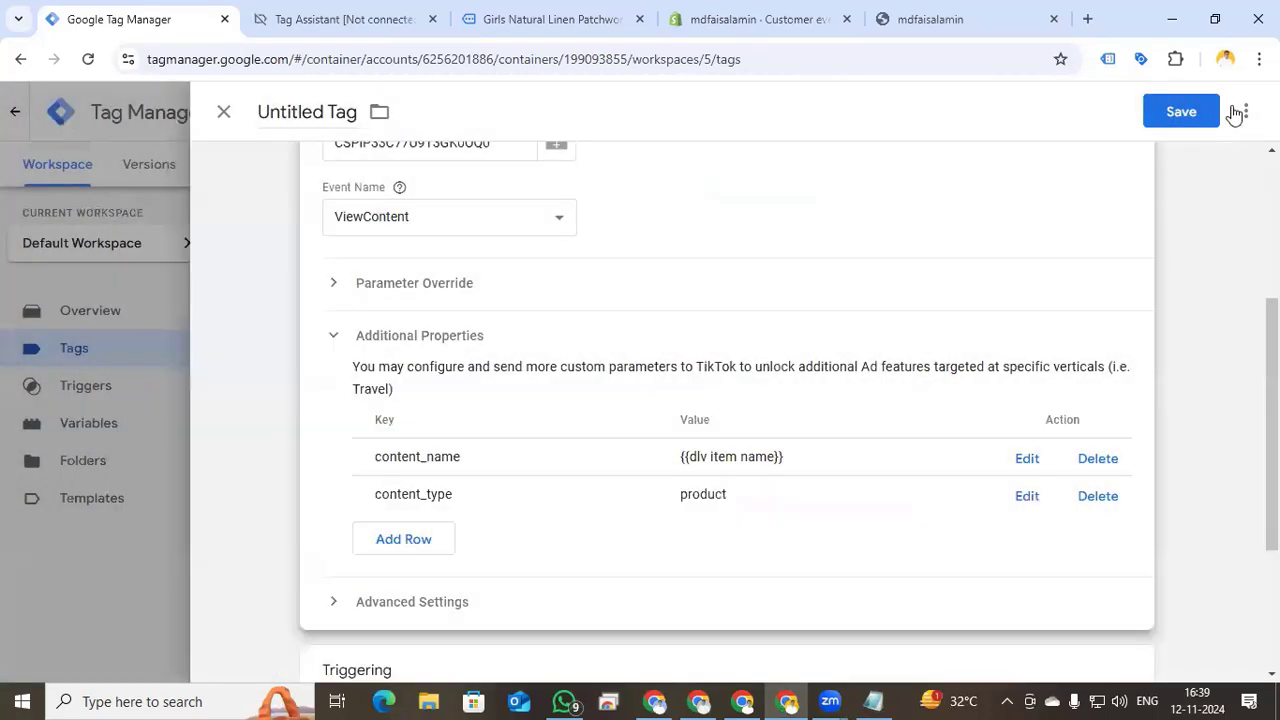
- Add a content_id property and start a new Data Layer Variable for its value
{"action": "left_click", "coordinate": [405, 539]}
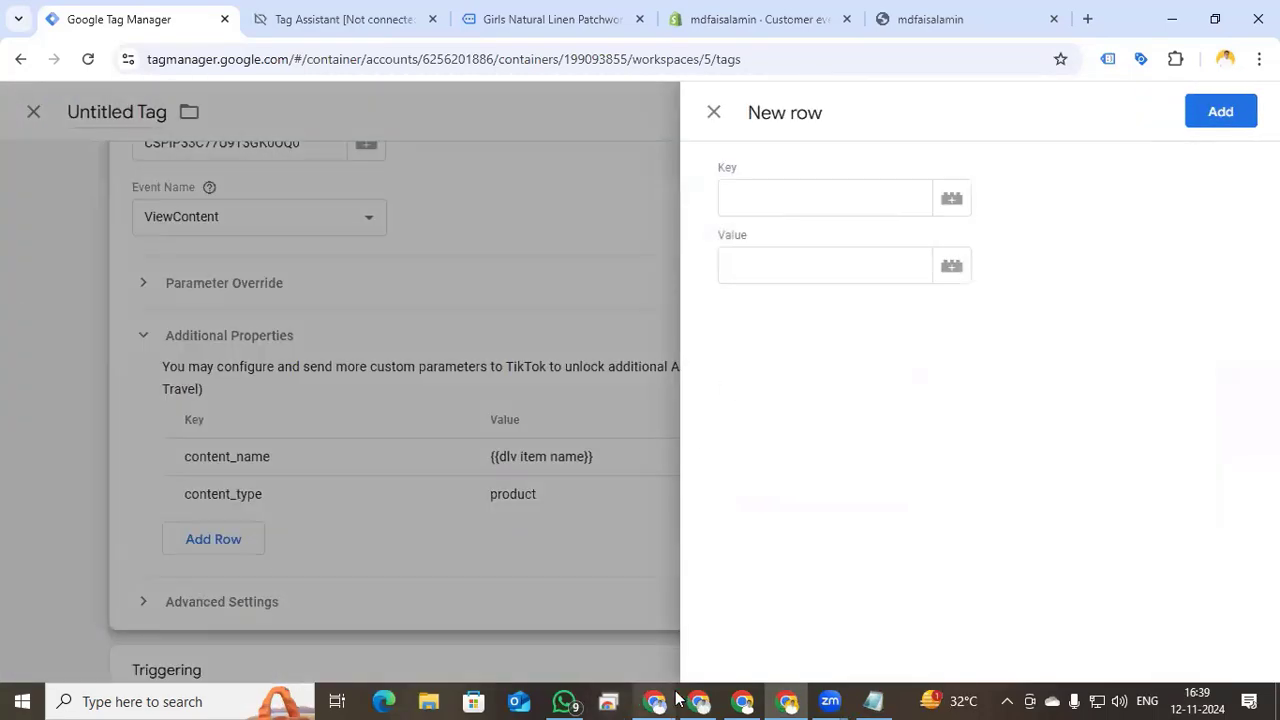
{"action": "left_click", "coordinate": [760, 189]}
{"action": "type", "text": "content"}
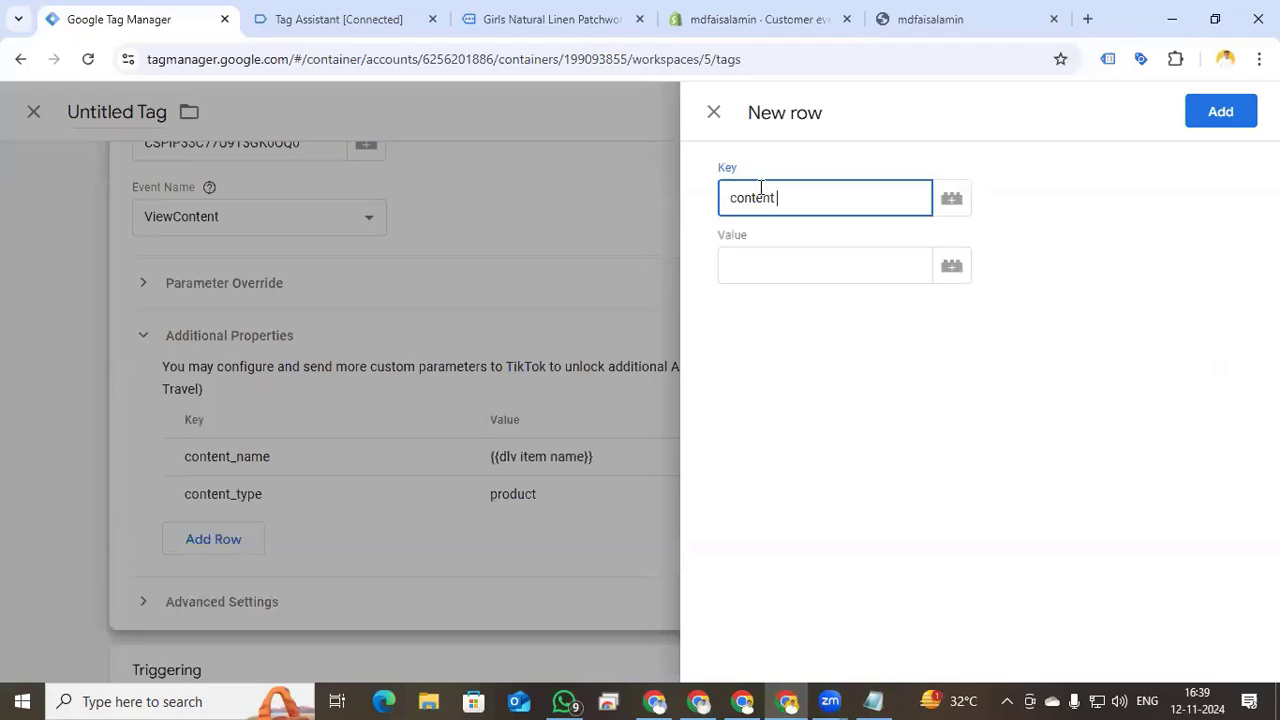
{"action": "type", "text": "_id"}
{"action": "left_click", "coordinate": [953, 272]}
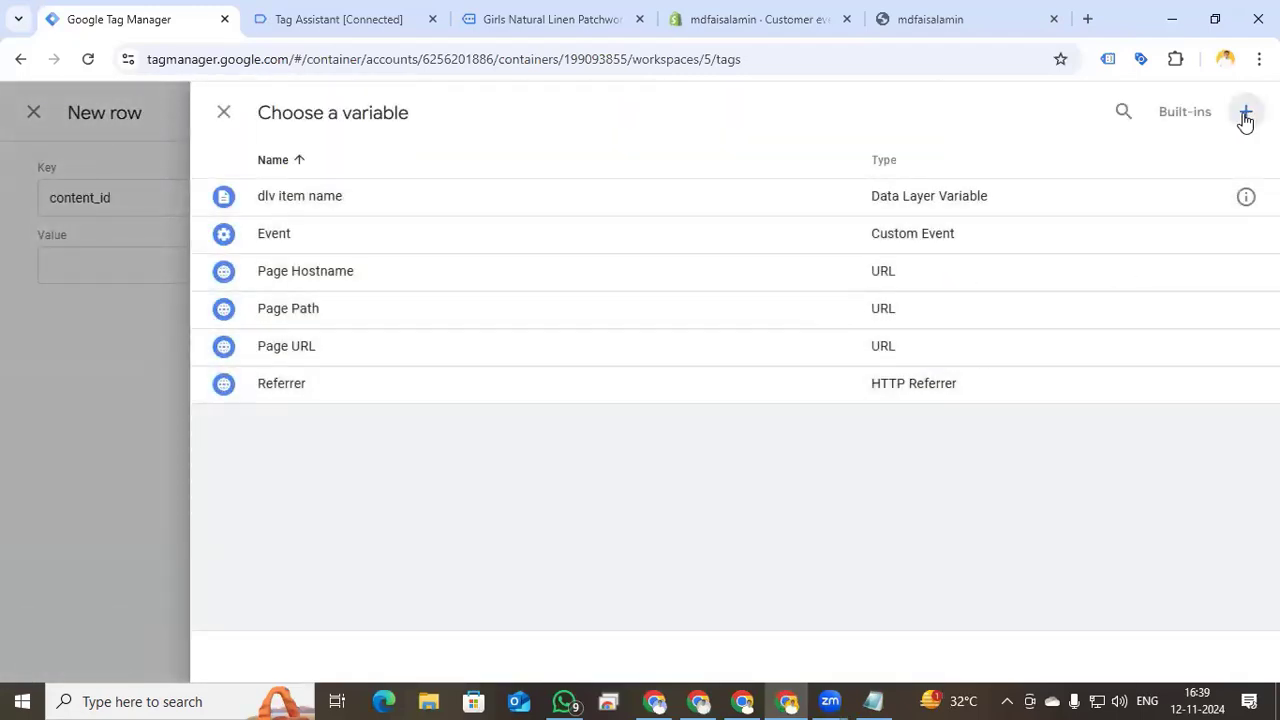
{"action": "left_click", "coordinate": [1245, 114]}
{"action": "left_click", "coordinate": [751, 306]}
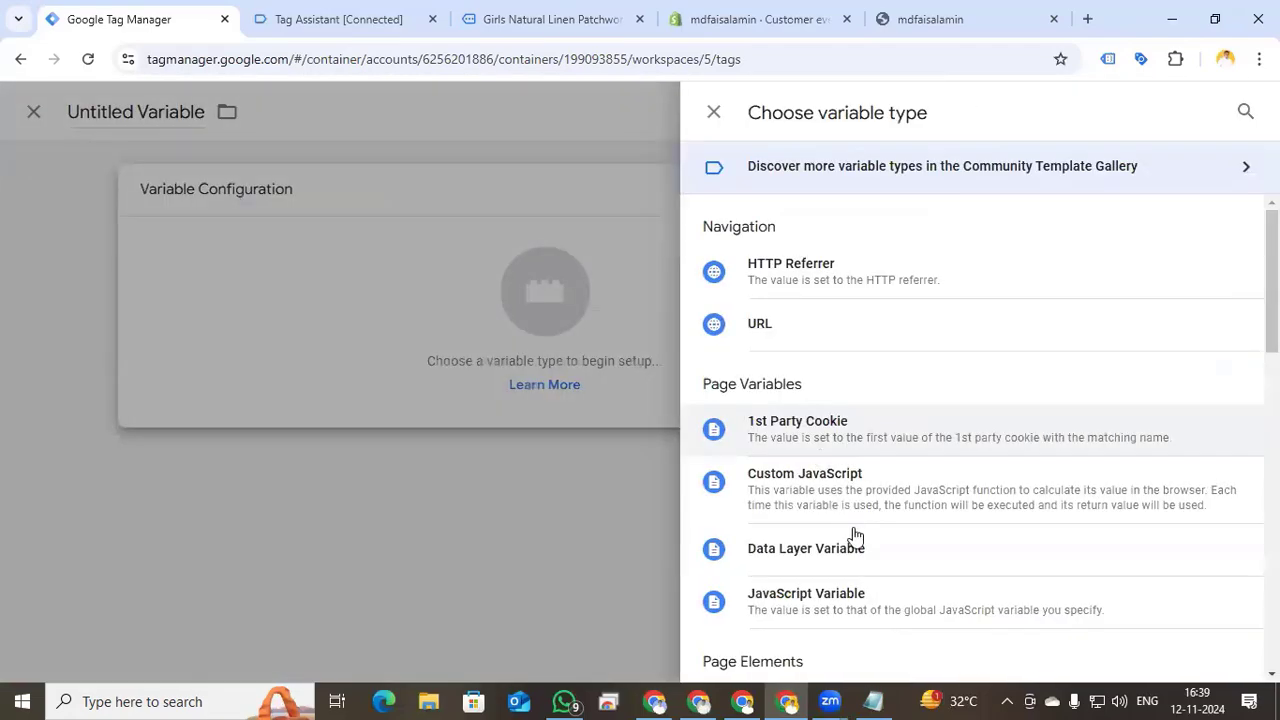
{"action": "left_click", "coordinate": [866, 554]}
{"action": "left_click", "coordinate": [350, 19]}
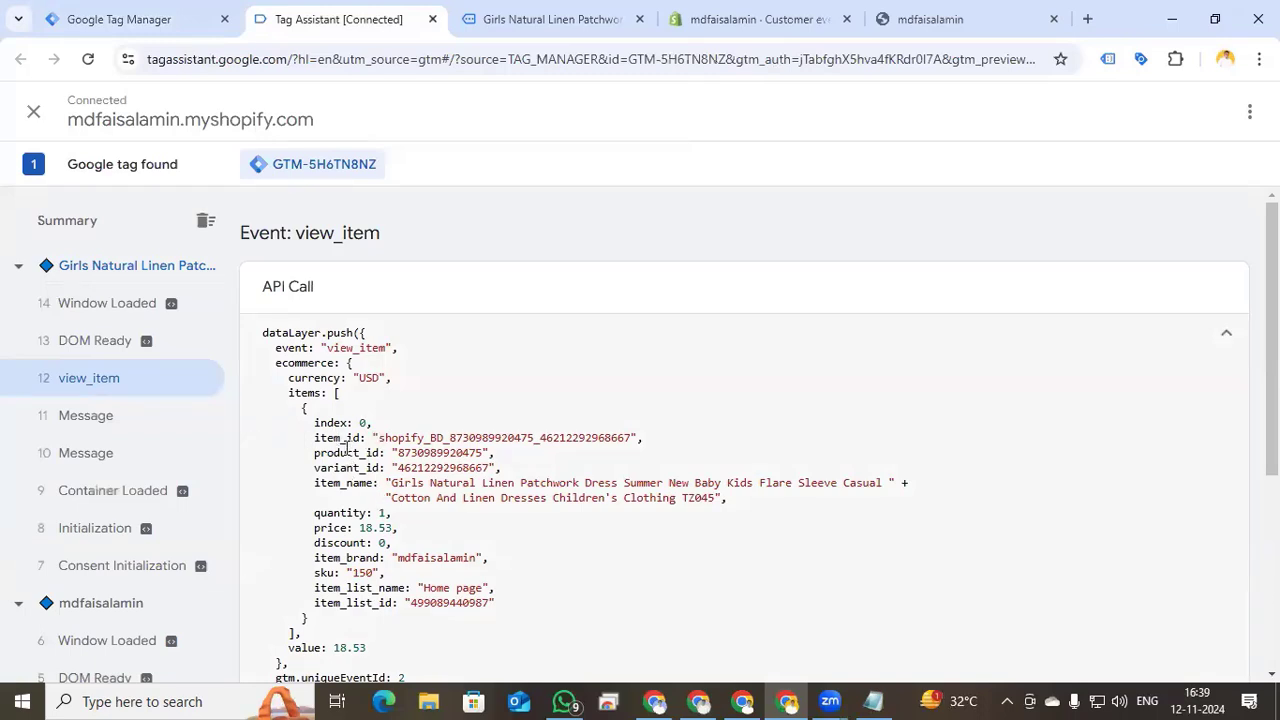
{"action": "left_click", "coordinate": [150, 20]}
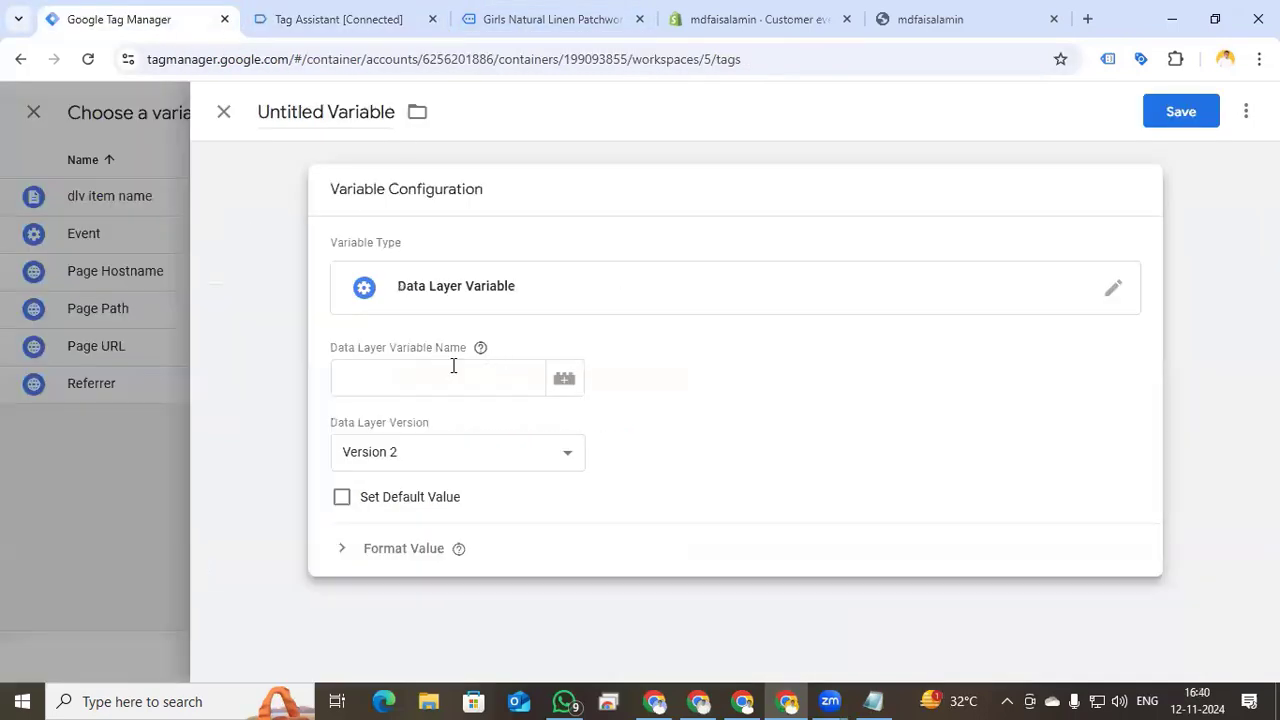
- Save the variable as 'dlv item id' reading ecommerce.items.0.item_id and add the content_id row
{"action": "left_click", "coordinate": [386, 372]}
{"action": "type", "text": "ecommerce."}
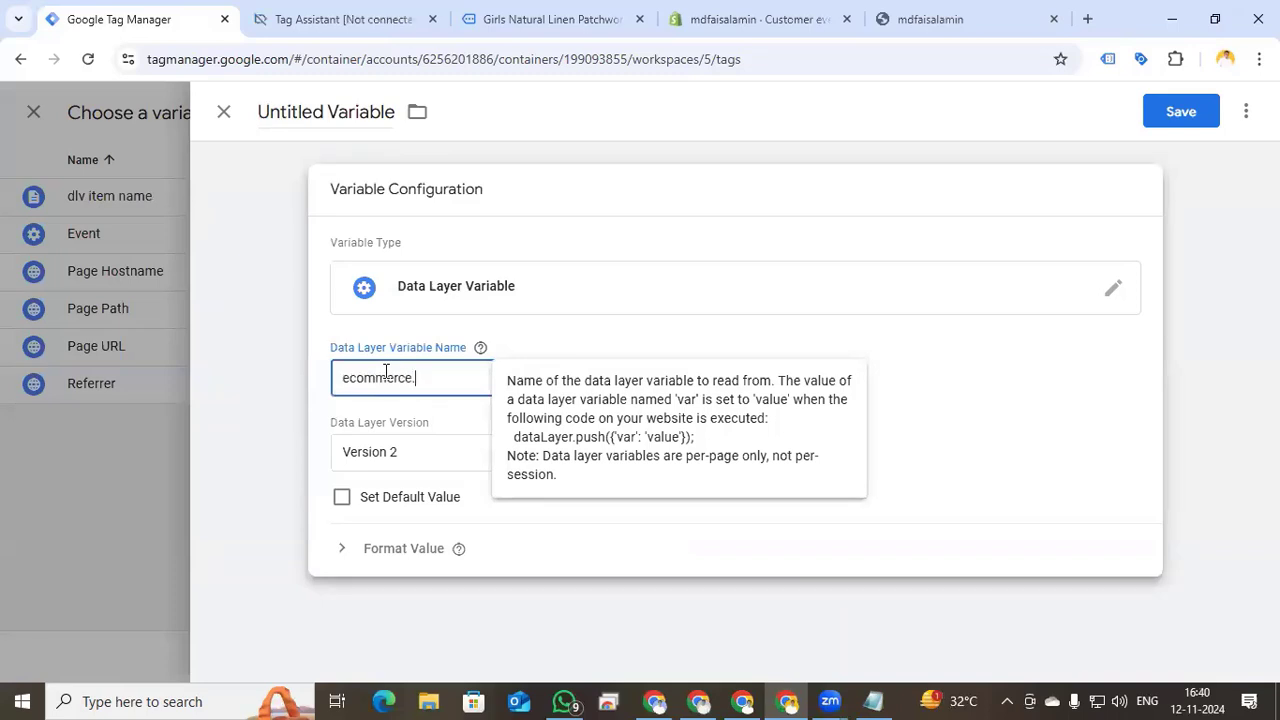
{"action": "type", "text": "items.0.item_"}
{"action": "key", "text": "Tab"}
{"action": "double_click", "coordinate": [330, 108]}
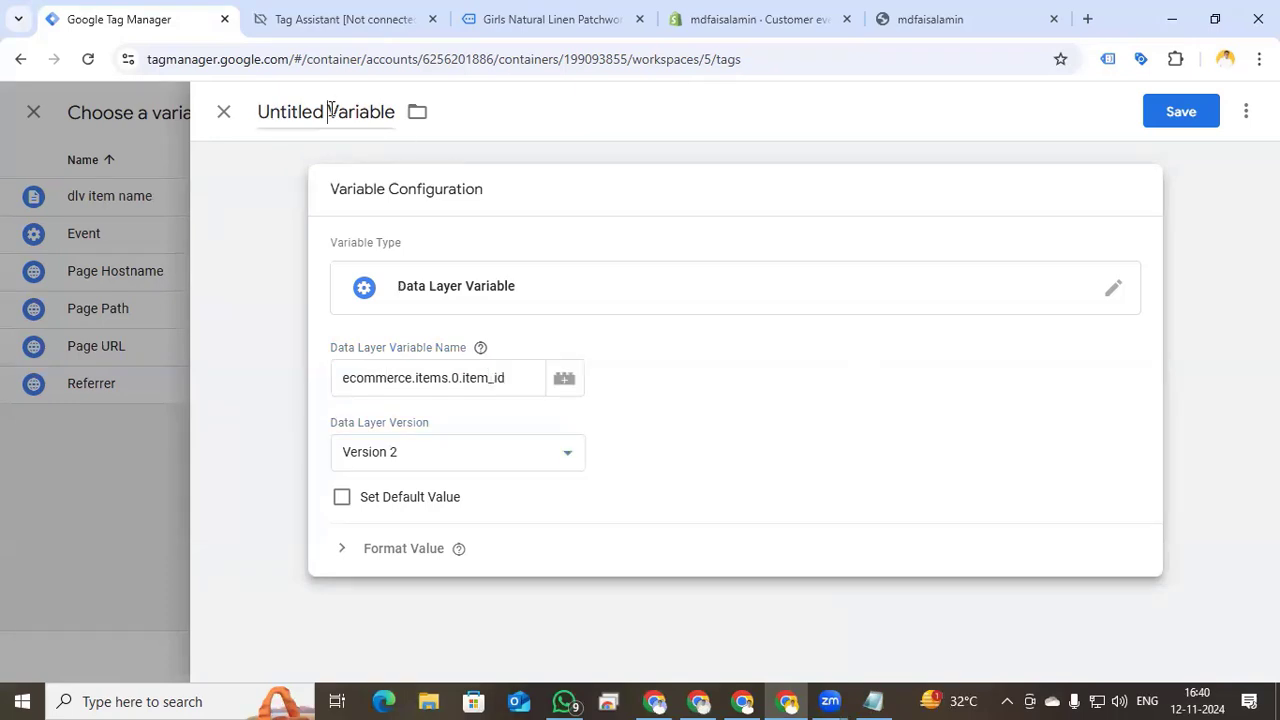
{"action": "key", "text": "ctrl+a"}
{"action": "type", "text": "dl"}
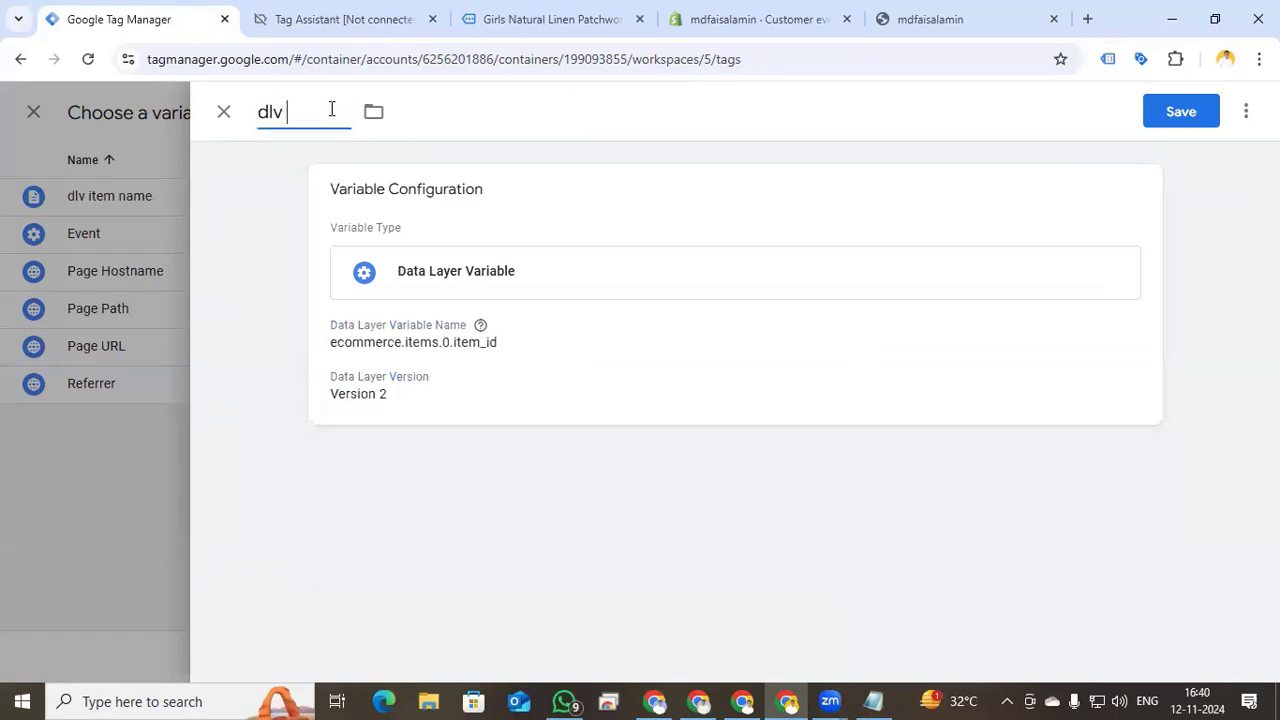
{"action": "type", "text": "v ti"}
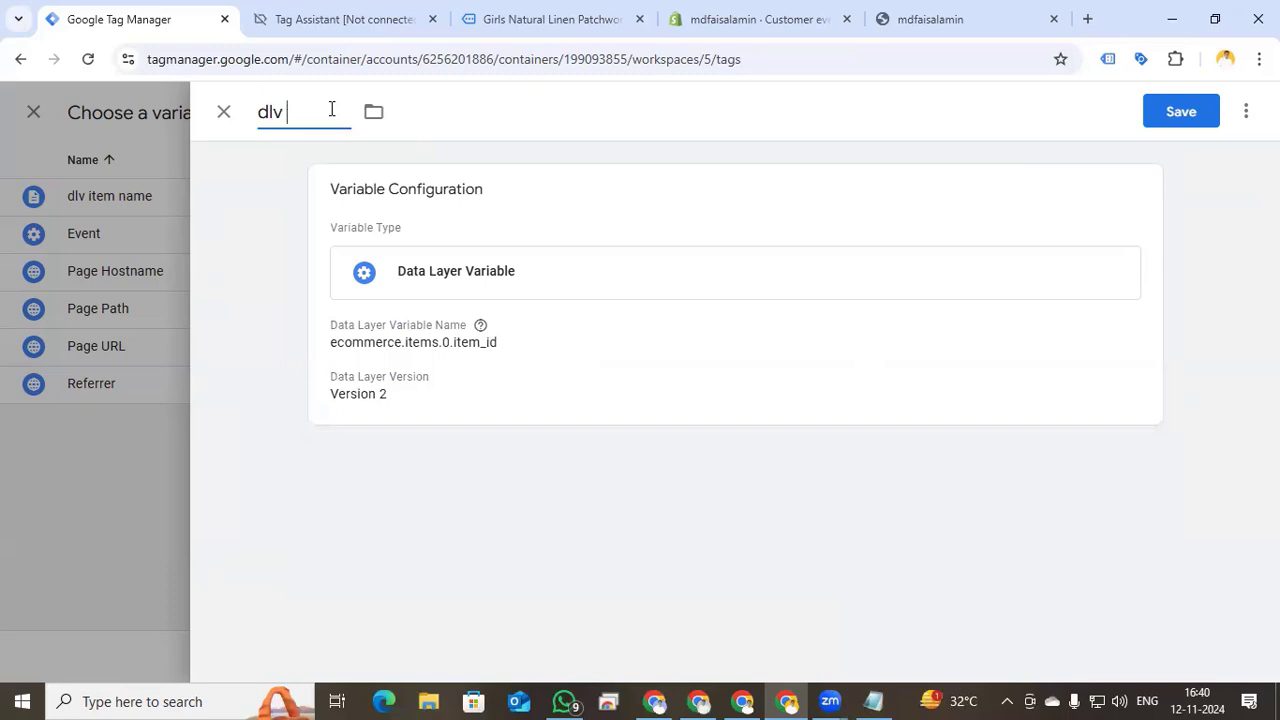
{"action": "type", "text": "item id"}
{"action": "left_click", "coordinate": [1158, 118]}
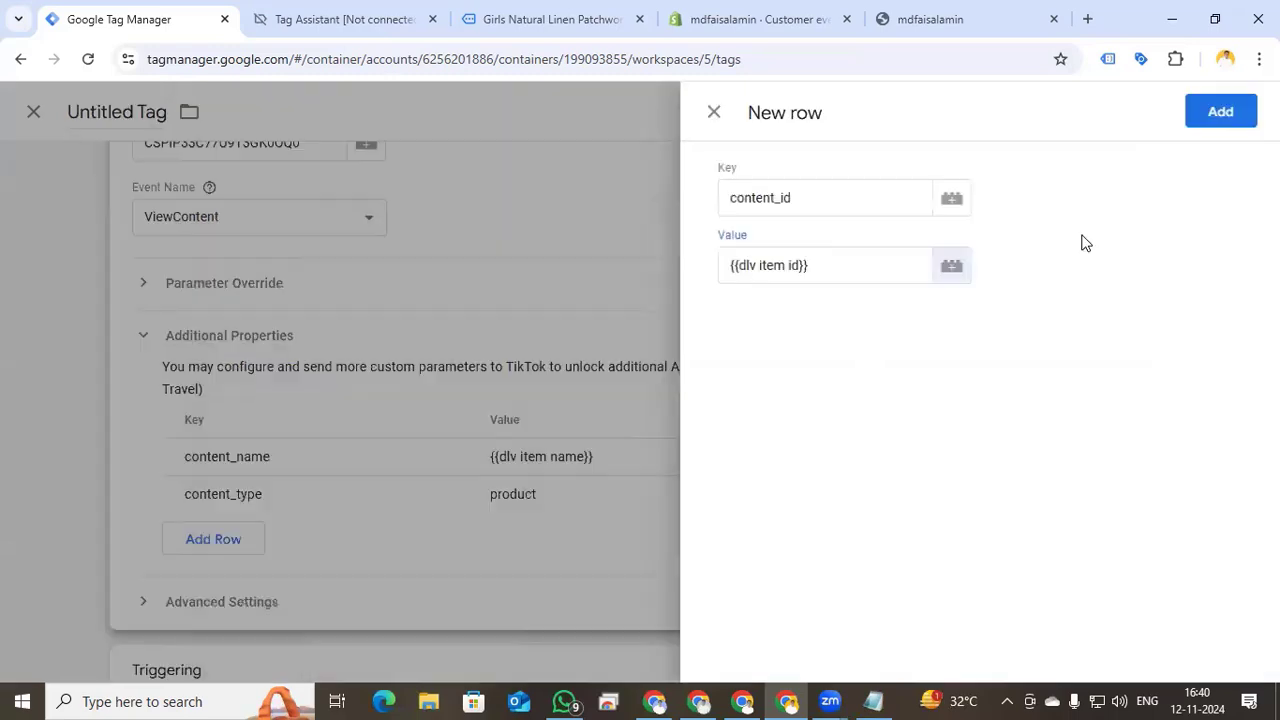
{"action": "left_click", "coordinate": [1200, 120]}
{"action": "left_click", "coordinate": [415, 575]}
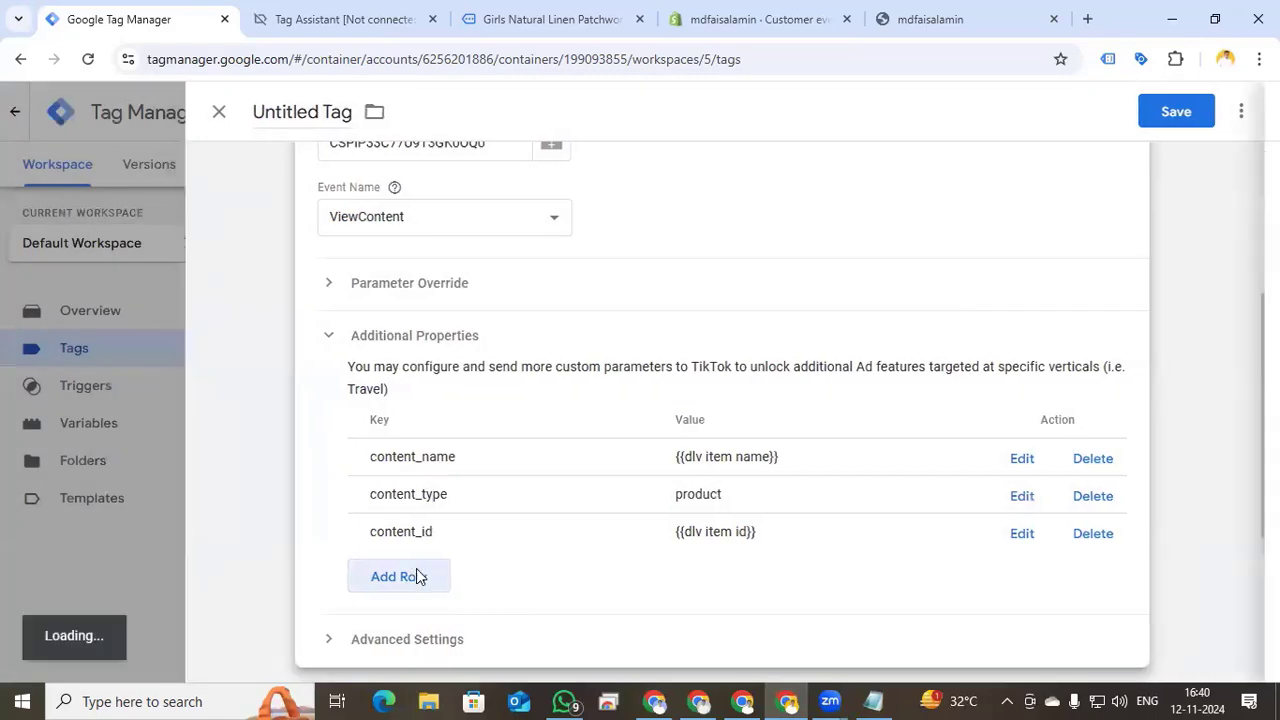
- Add a value property row and start a new Data Layer Variable for it
{"action": "left_click", "coordinate": [825, 198]}
{"action": "type", "text": "value"}
{"action": "left_click", "coordinate": [952, 266]}
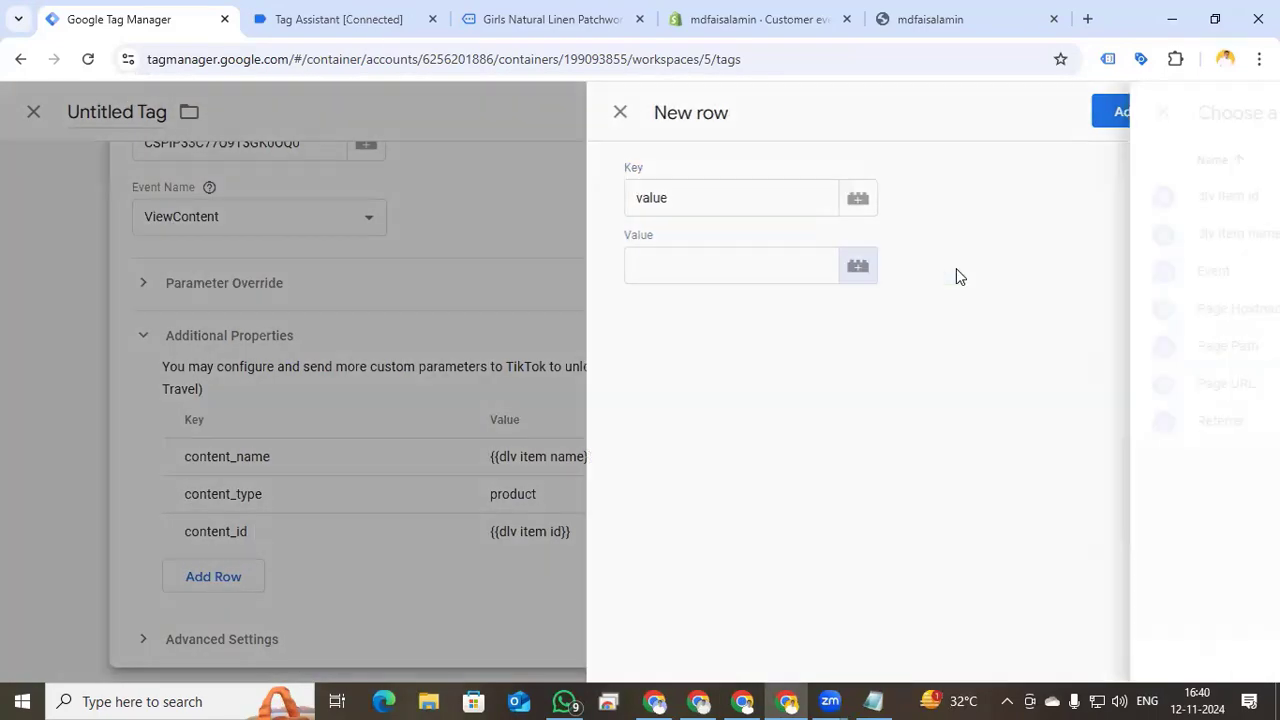
{"action": "left_click", "coordinate": [1246, 118]}
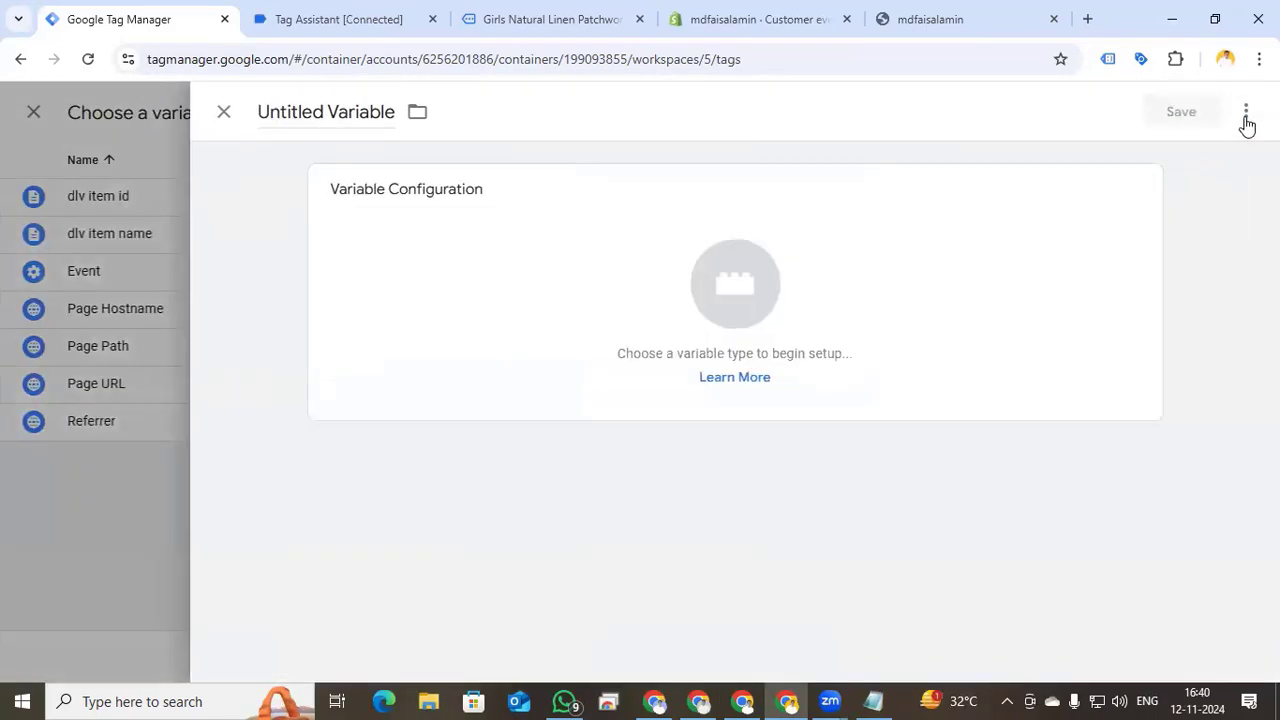
{"action": "left_click", "coordinate": [951, 286]}
{"action": "left_click", "coordinate": [860, 548]}
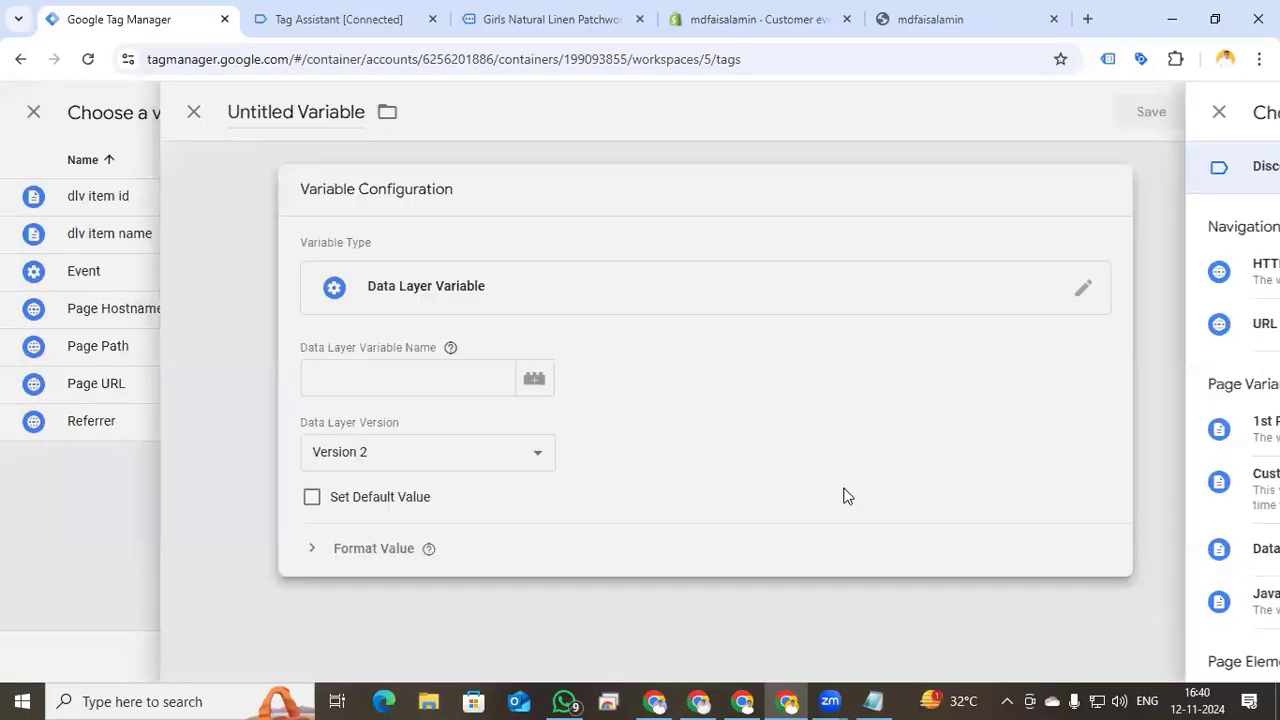
{"action": "left_click", "coordinate": [361, 22]}
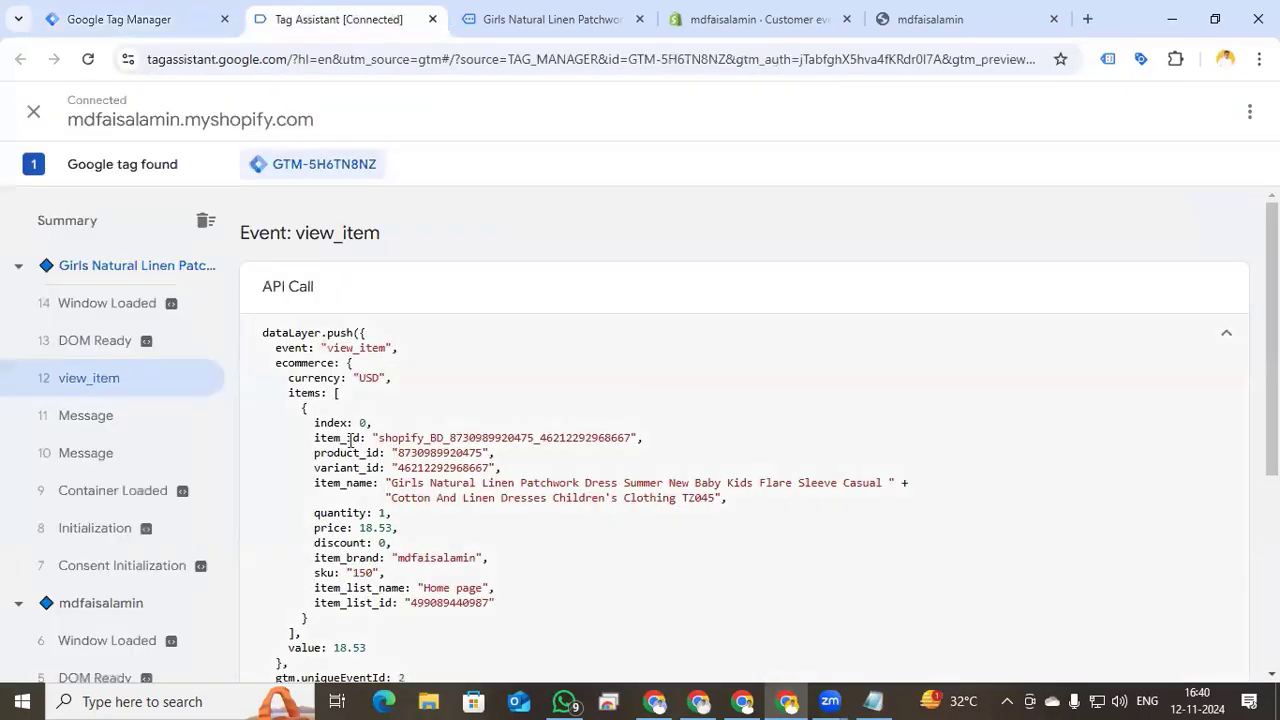
{"action": "scroll", "coordinate": [400, 513], "scroll_direction": "down", "scroll_amount": 1}
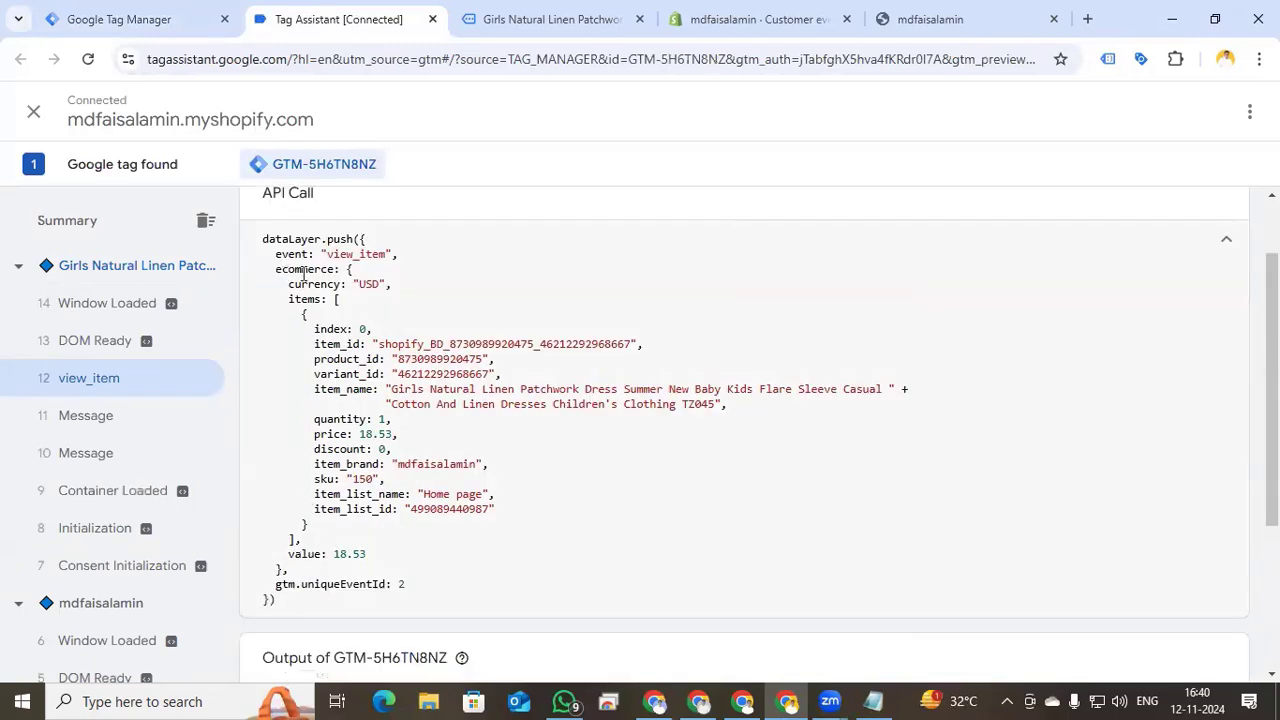
{"action": "left_click", "coordinate": [130, 18]}
- Save the variable as 'dlv value' reading ecommerce.value and add the value row
{"action": "left_click", "coordinate": [397, 375]}
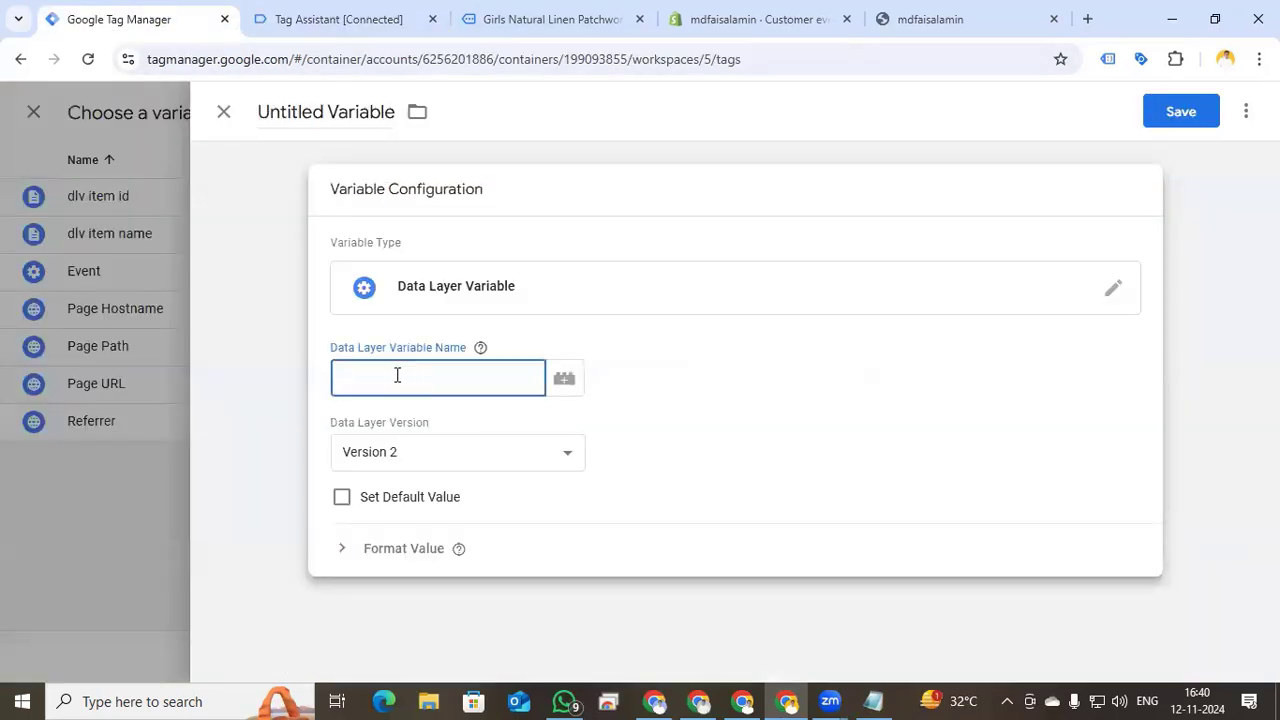
{"action": "type", "text": "ecommerce.value"}
{"action": "left_click", "coordinate": [329, 112]}
{"action": "type", "text": "dlv value"}
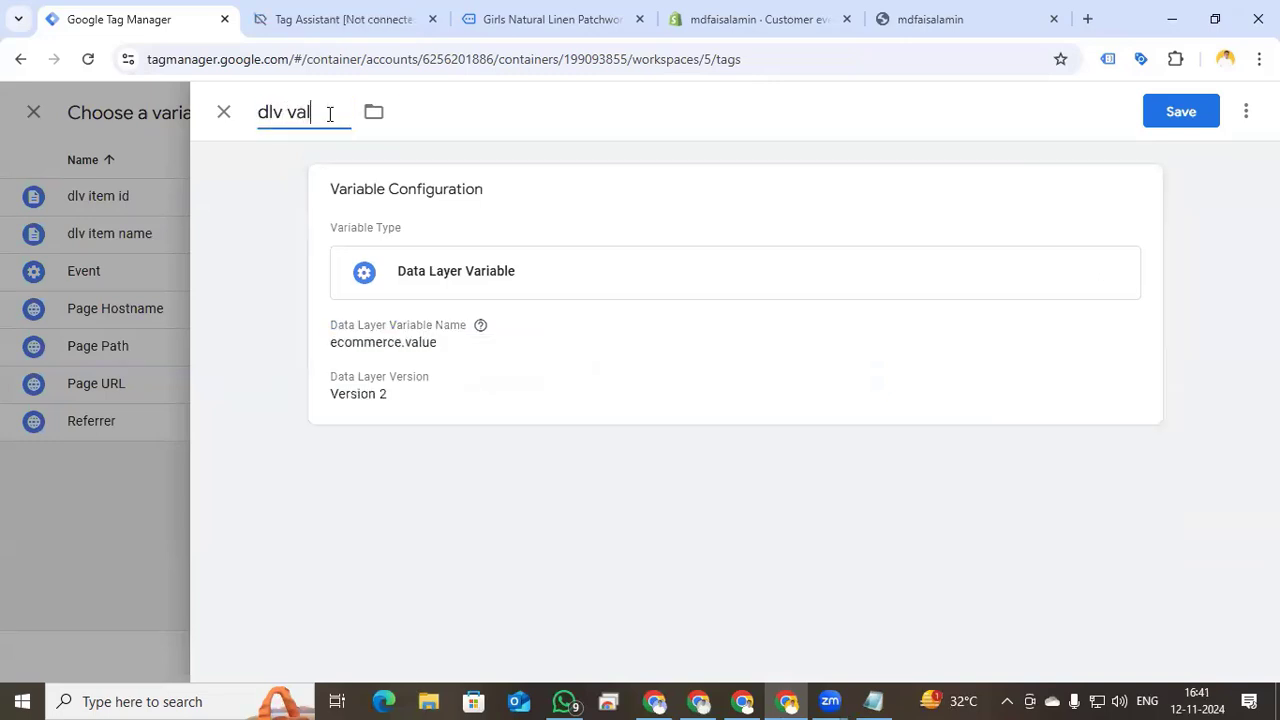
{"action": "left_click", "coordinate": [1189, 107]}
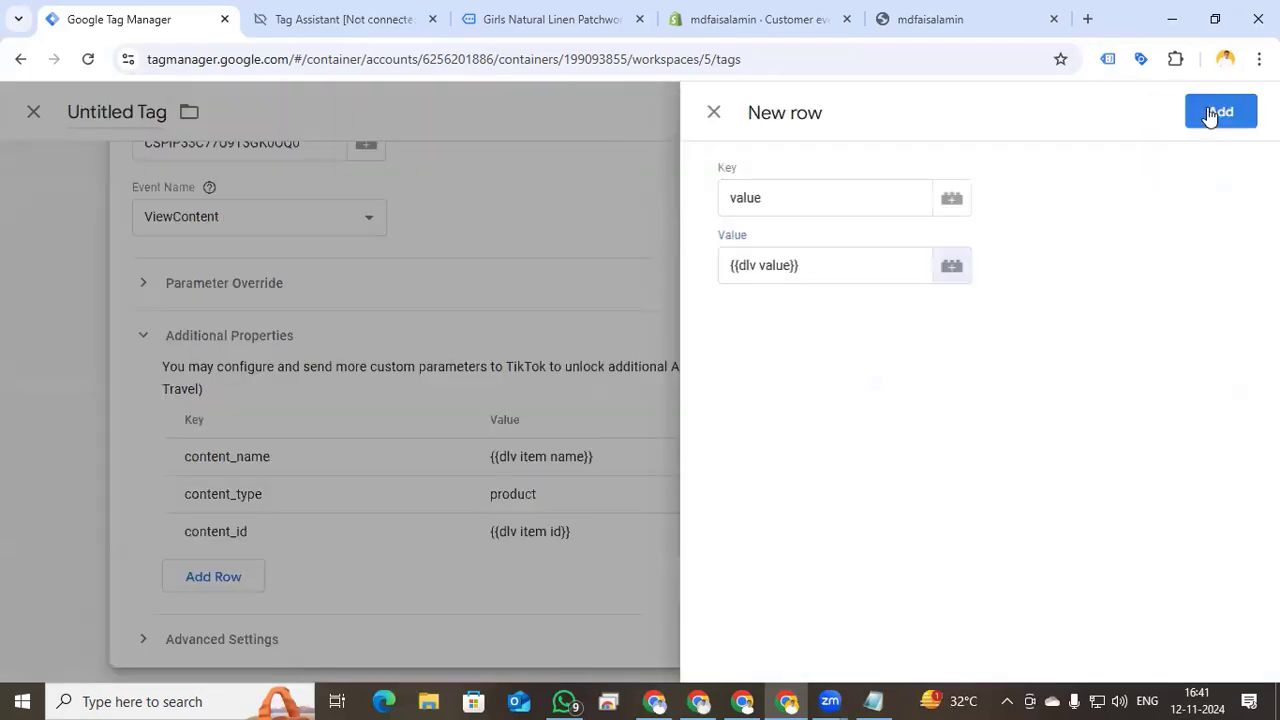
{"action": "left_click", "coordinate": [1207, 108]}
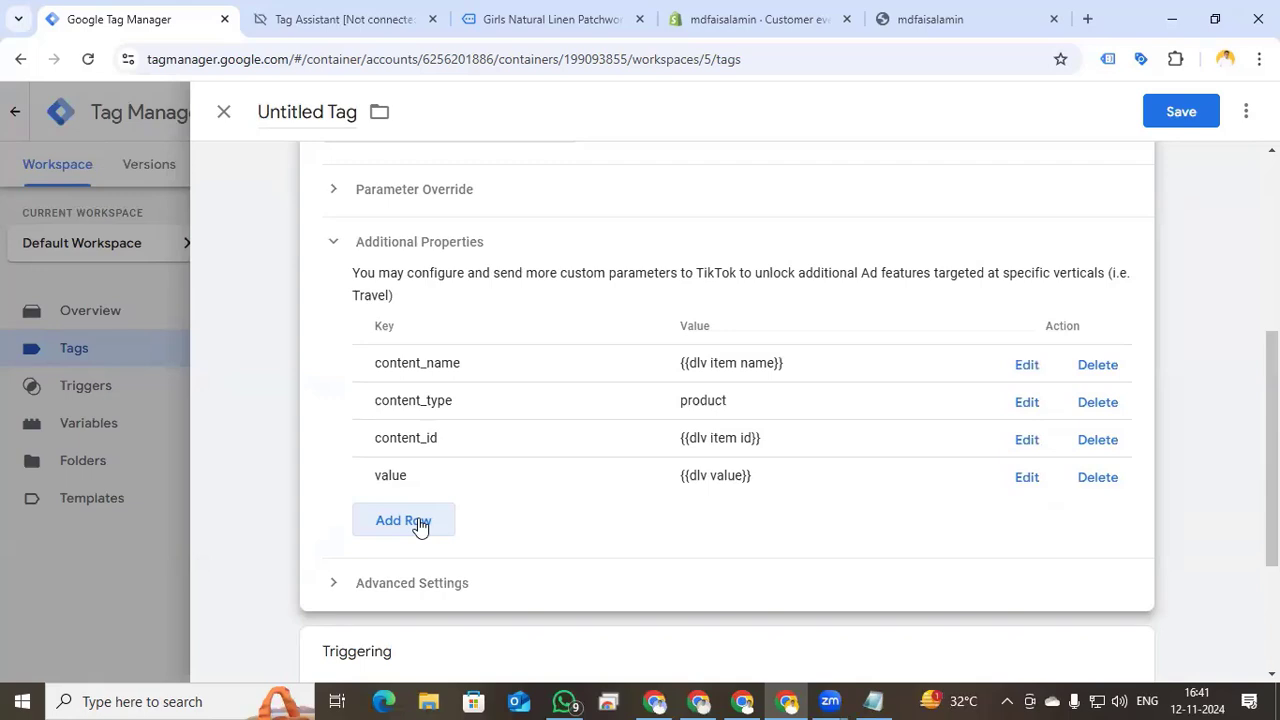
- Add a currency property row and start a new Data Layer Variable for it
{"action": "left_click", "coordinate": [420, 524]}
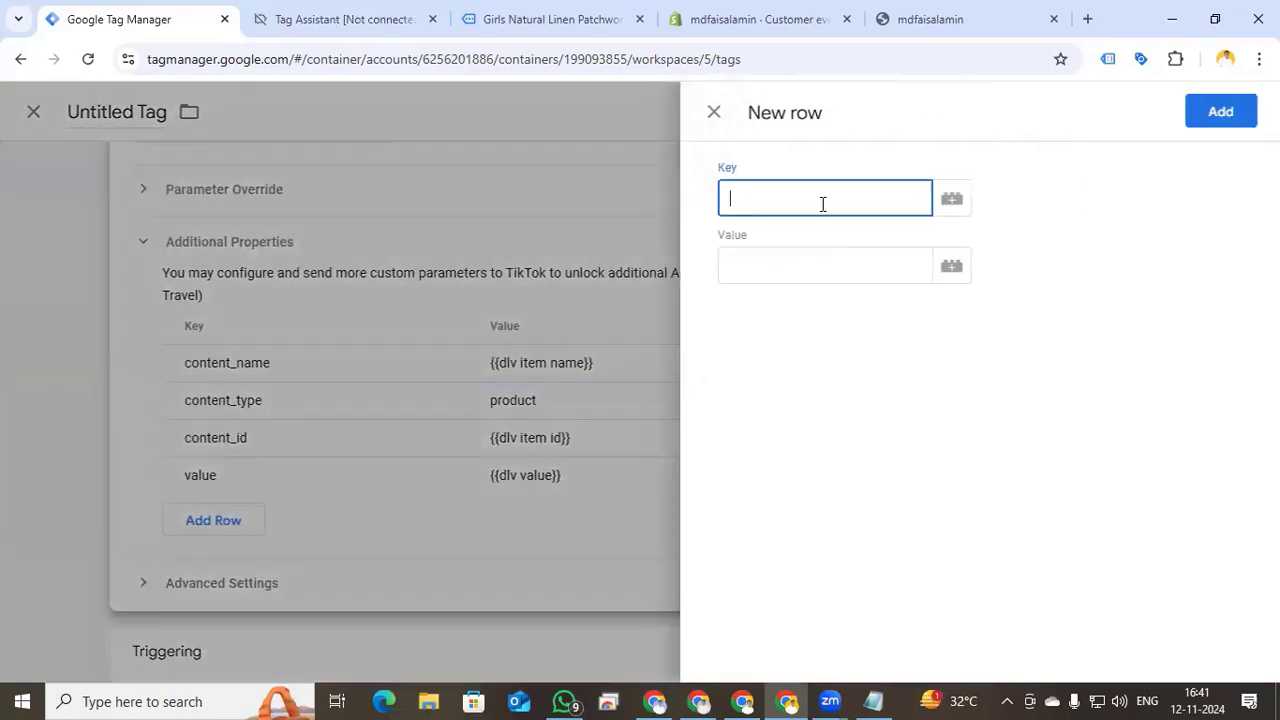
{"action": "type", "text": "currency"}
{"action": "left_click", "coordinate": [951, 266]}
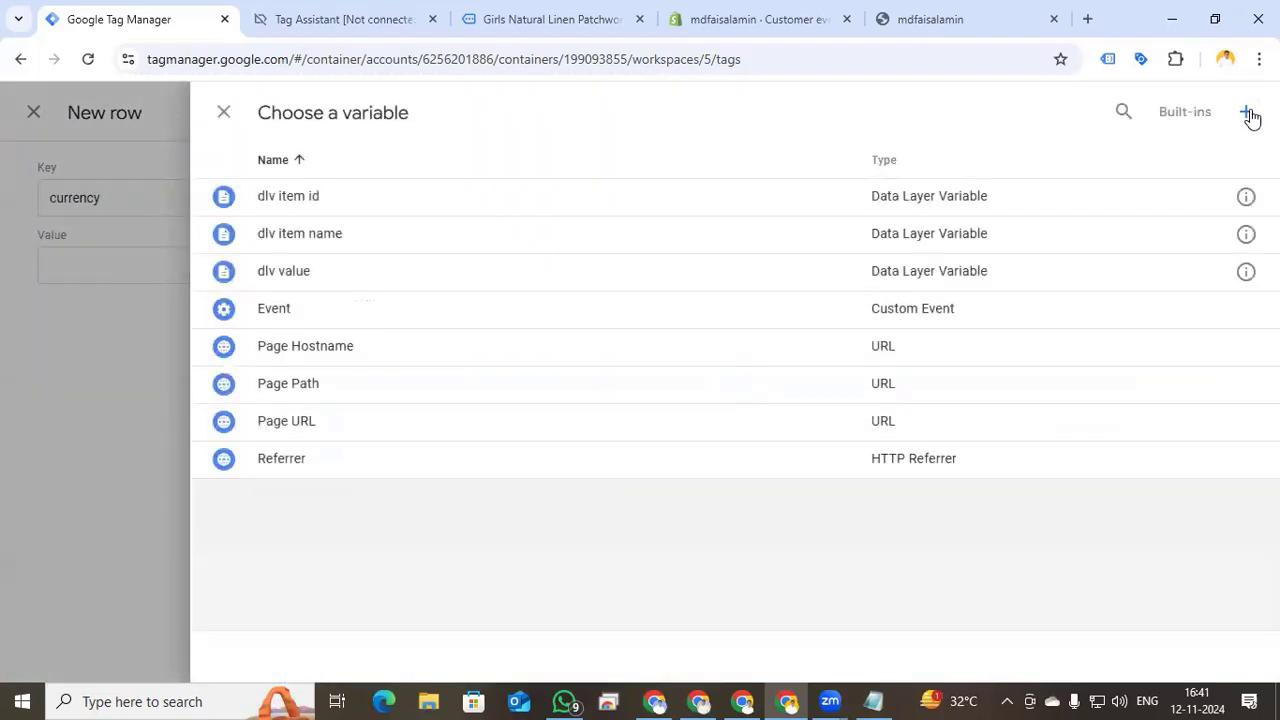
{"action": "left_click", "coordinate": [1246, 112]}
{"action": "left_click", "coordinate": [744, 295]}
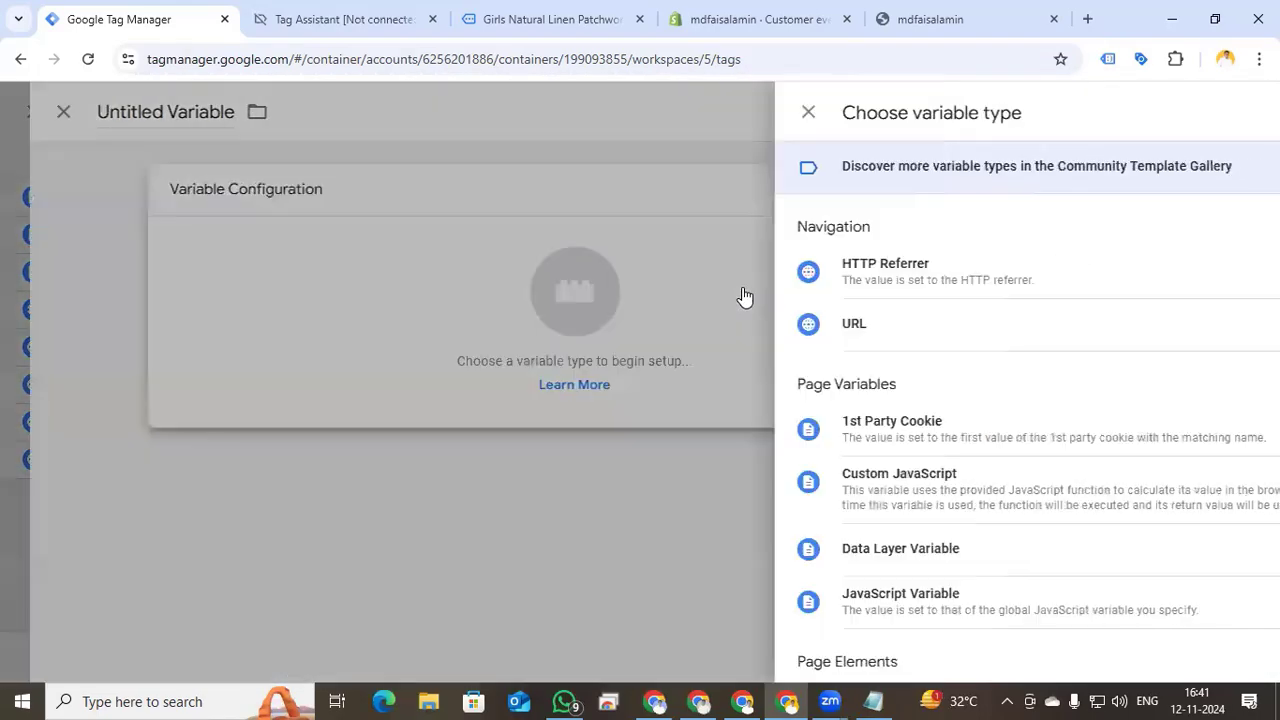
{"action": "left_click", "coordinate": [867, 550]}
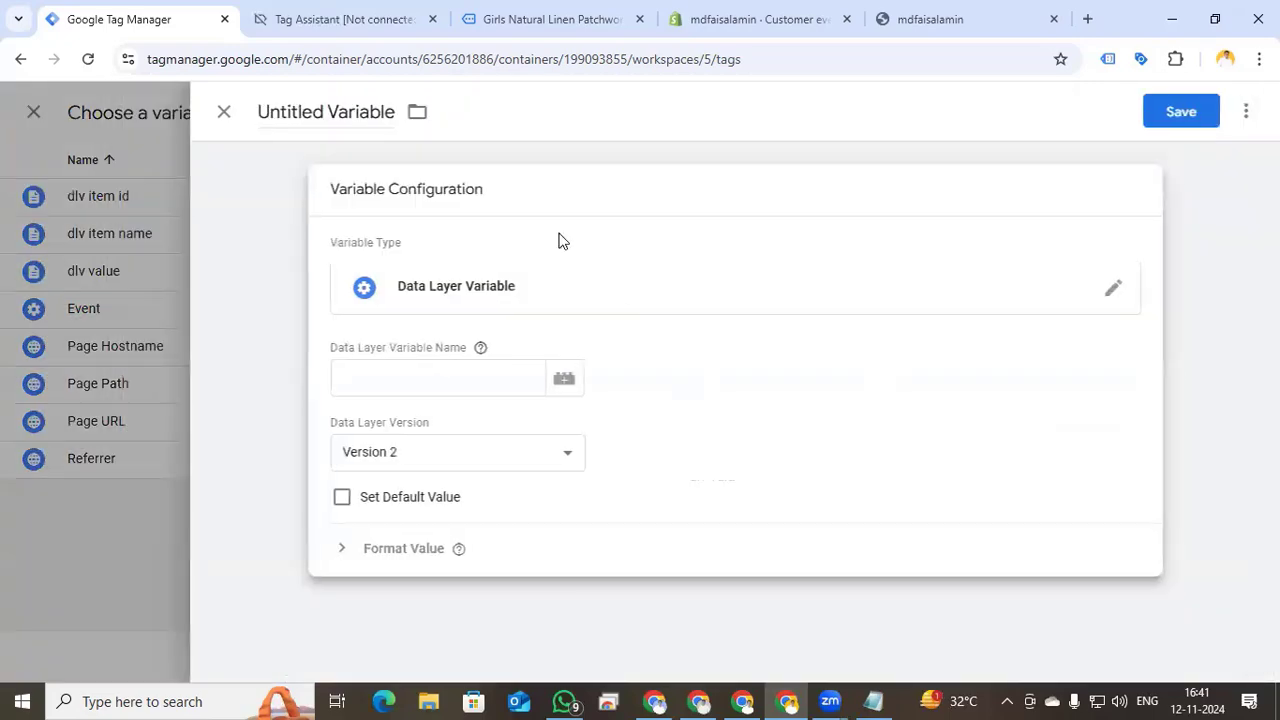
- Copy 'ecommerce' from the view_item data and set the variable key to ecommerce.currency
{"action": "left_click", "coordinate": [391, 17]}
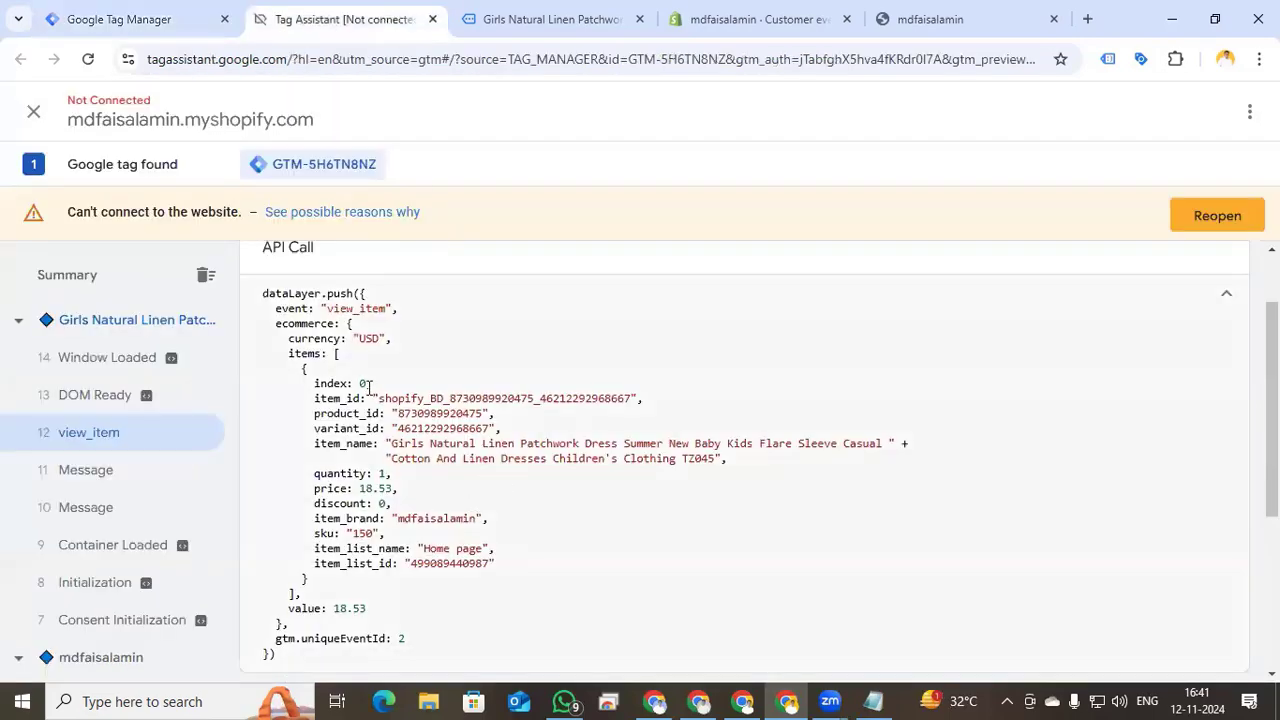
{"action": "left_click_drag", "start_coordinate": [293, 345], "coordinate": [317, 345]}
{"action": "left_click_drag", "start_coordinate": [277, 270], "coordinate": [322, 272]}
{"action": "key", "text": "ctrl+c"}
{"action": "left_click", "coordinate": [130, 19]}
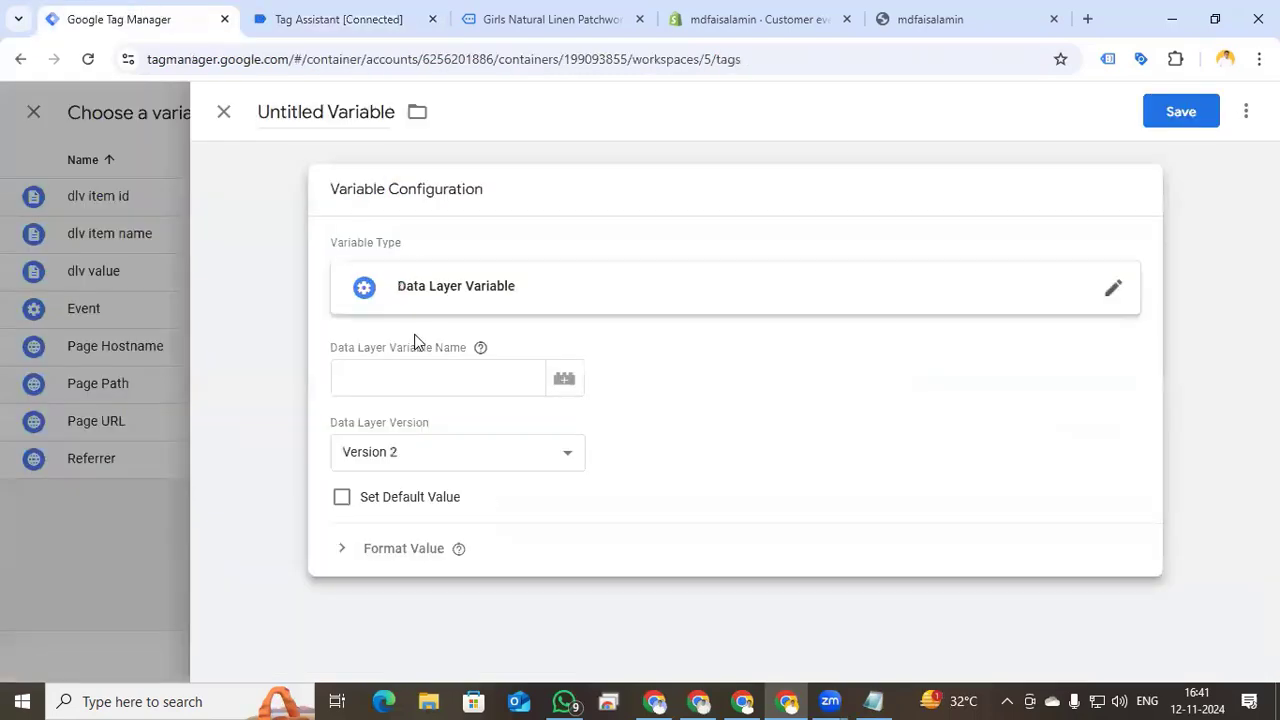
{"action": "left_click", "coordinate": [414, 375]}
{"action": "key", "text": "ctrl+v"}
{"action": "type", "text": "ce.currency"}
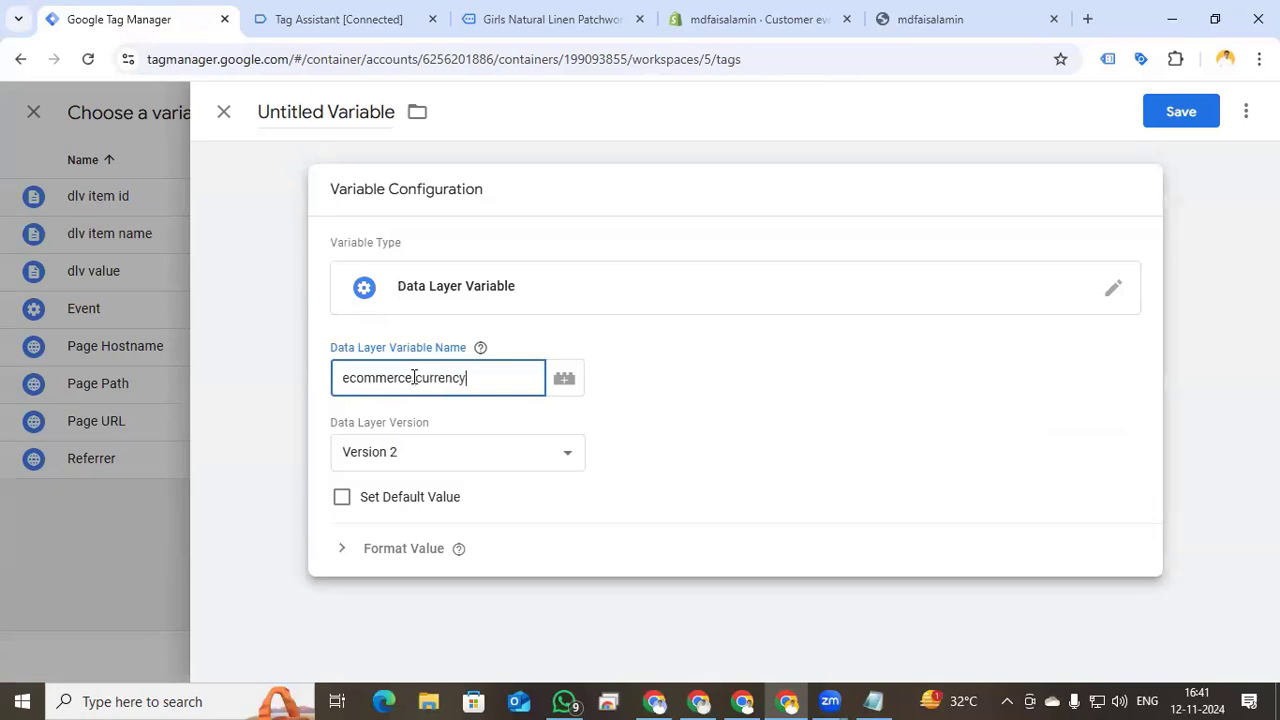
- Name the variable 'dlv currency', save it, and add the currency row
{"action": "double_click", "coordinate": [331, 113]}
{"action": "key", "text": "ctrl+a"}
{"action": "type", "text": "d"}
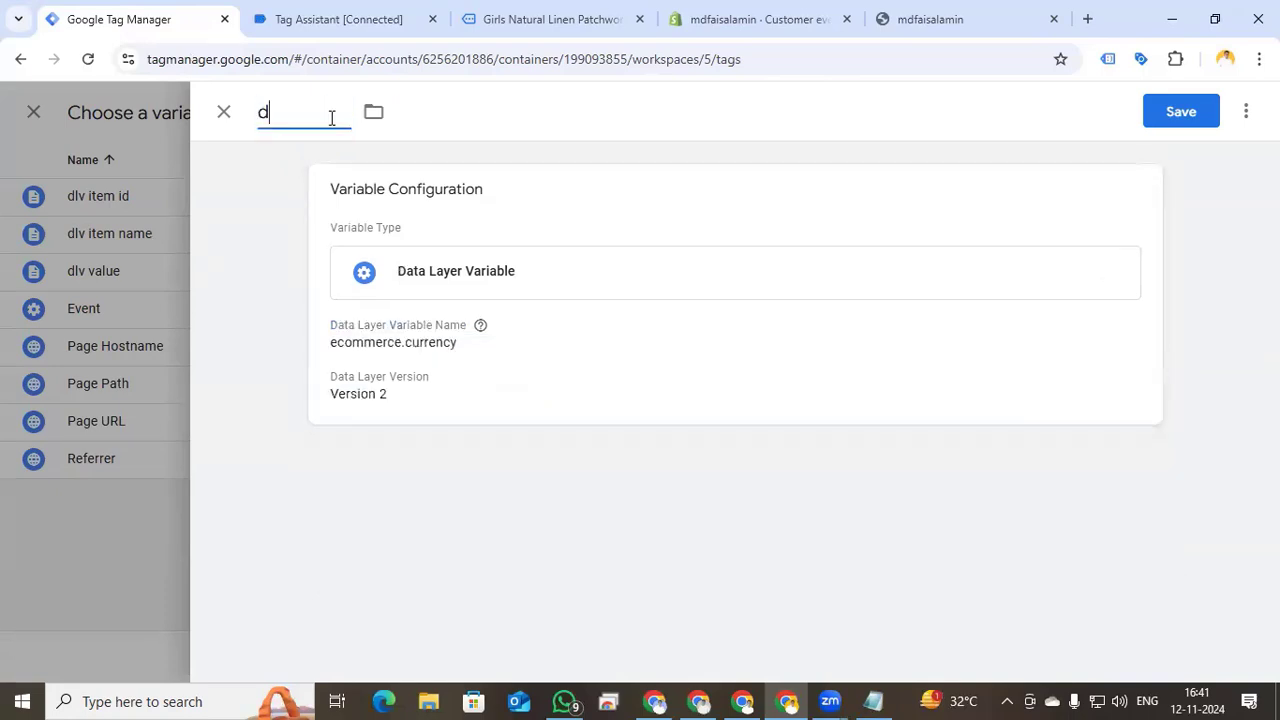
{"action": "type", "text": "lv currency"}
{"action": "left_click", "coordinate": [1180, 114]}
{"action": "left_click", "coordinate": [1248, 111]}
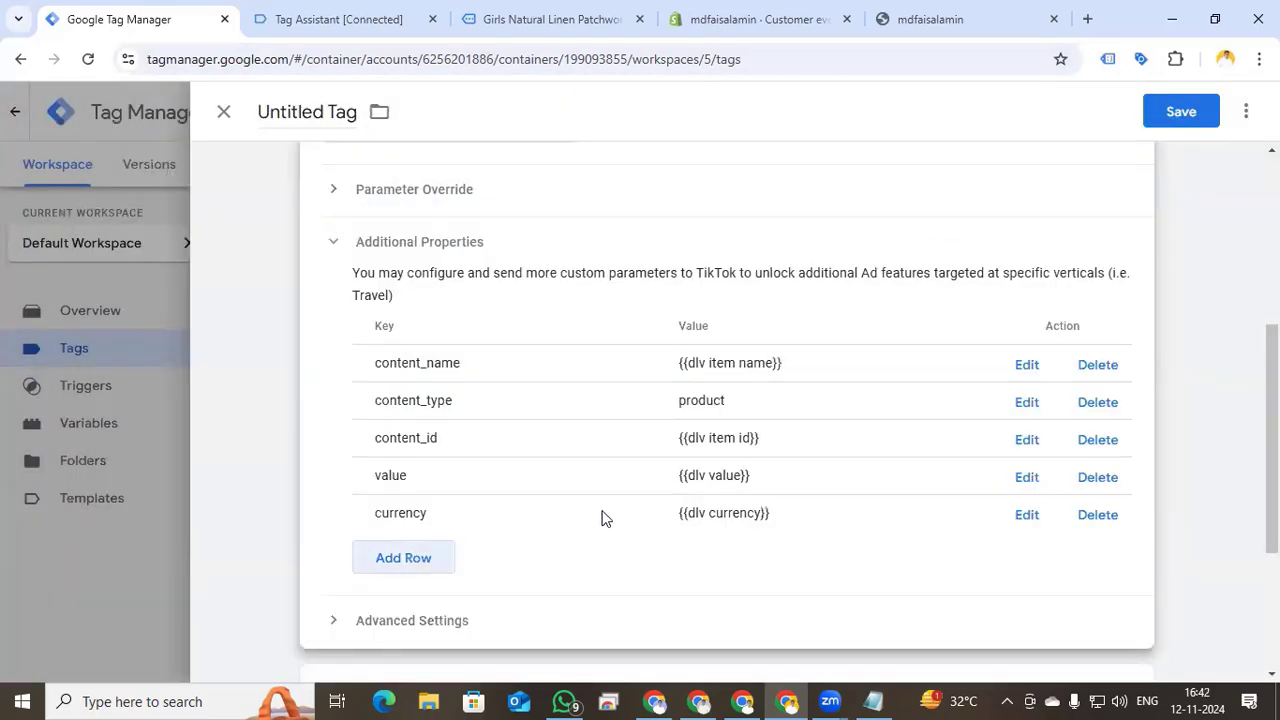
- Attach a new Custom Event trigger 'Event - View item' for view_item to the tag
{"action": "scroll", "coordinate": [601, 518], "scroll_direction": "down", "scroll_amount": 3}
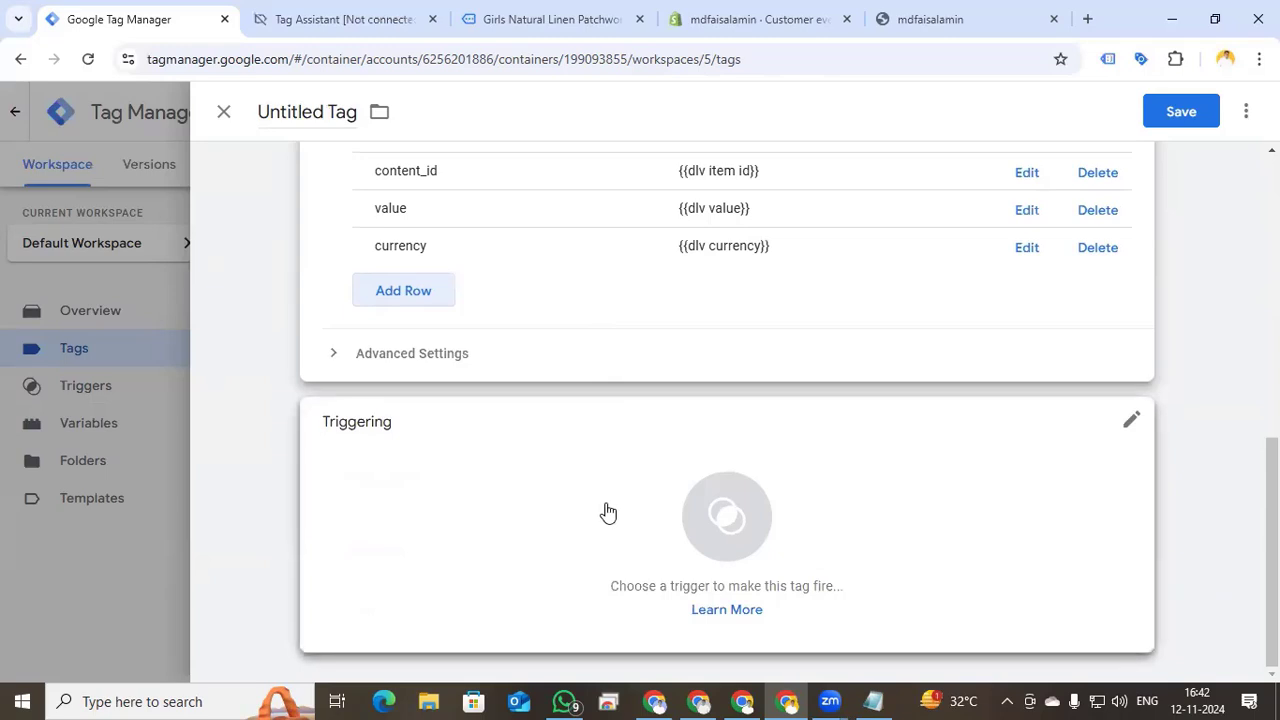
{"action": "left_click", "coordinate": [727, 520]}
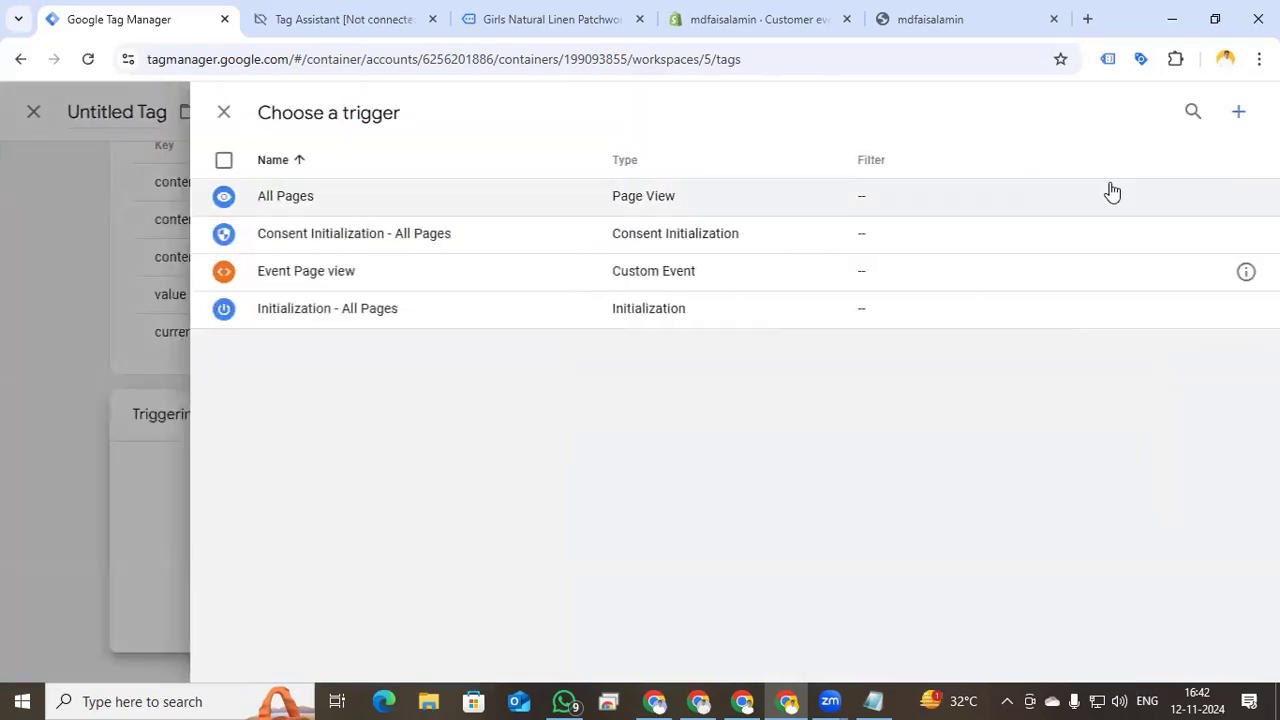
{"action": "left_click", "coordinate": [1236, 113]}
{"action": "left_click", "coordinate": [752, 284]}
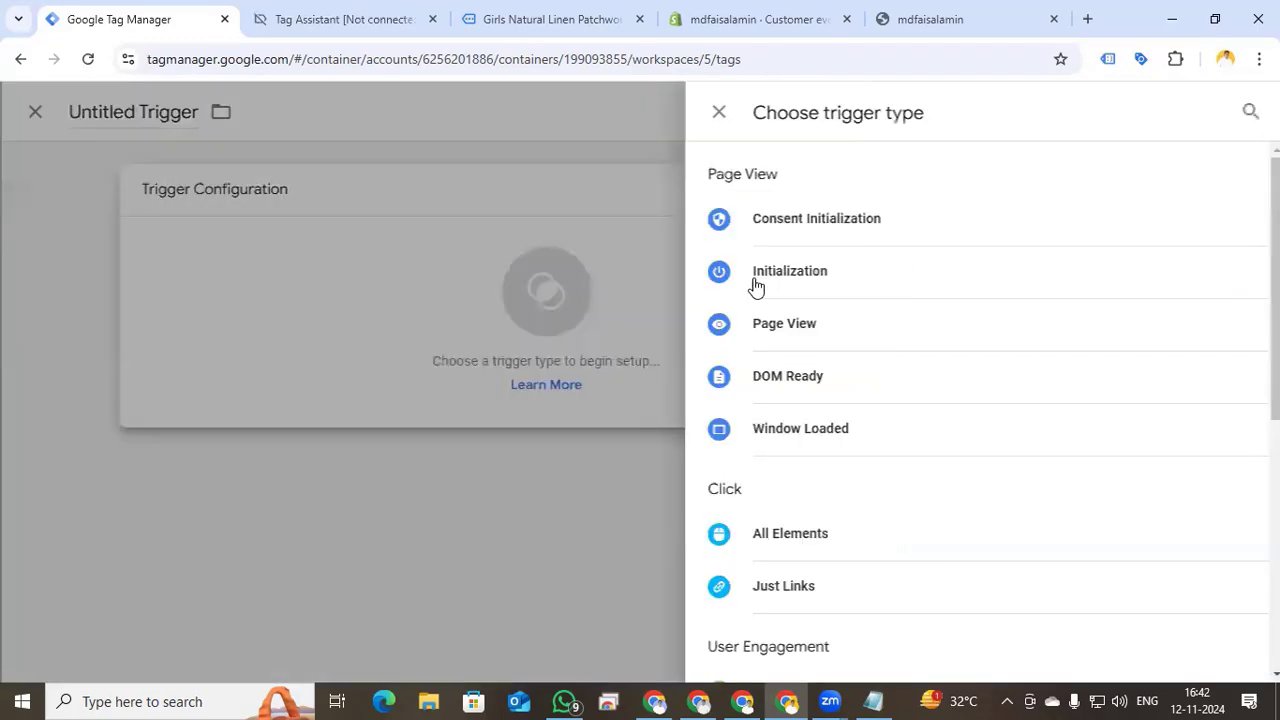
{"action": "scroll", "coordinate": [823, 394], "scroll_direction": "down", "scroll_amount": 5}
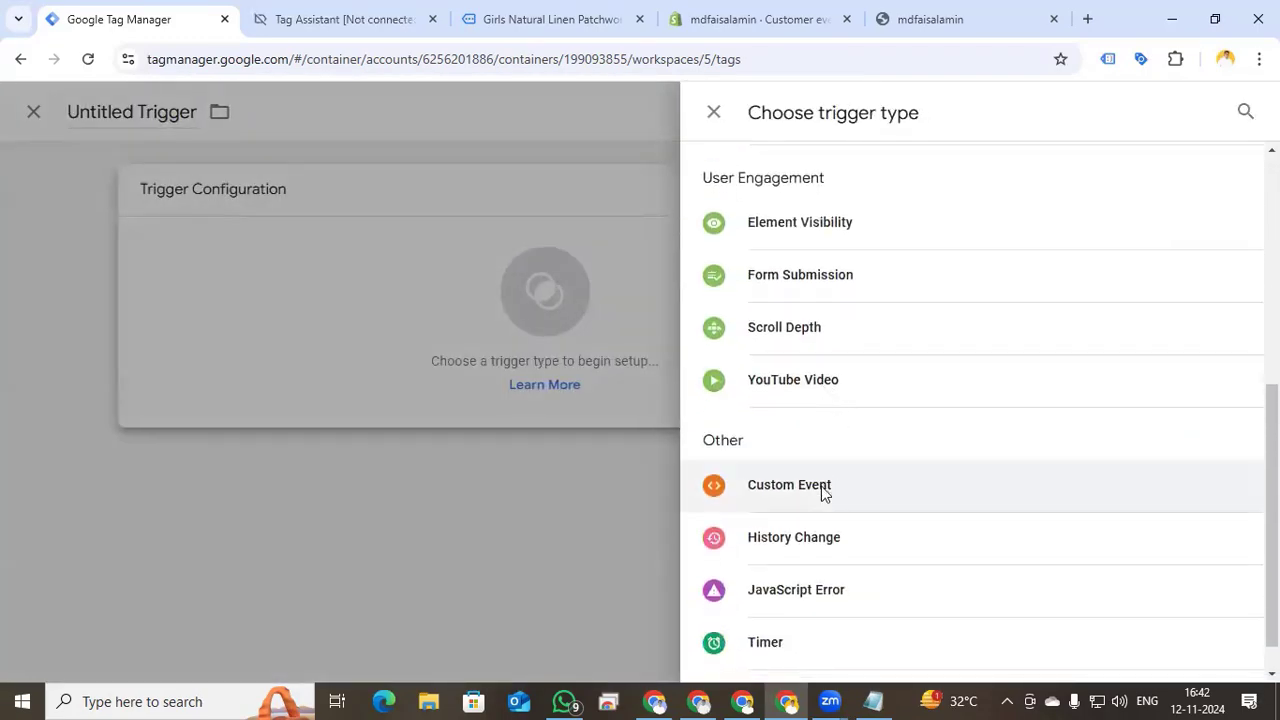
{"action": "left_click", "coordinate": [823, 489]}
{"action": "left_click", "coordinate": [457, 368]}
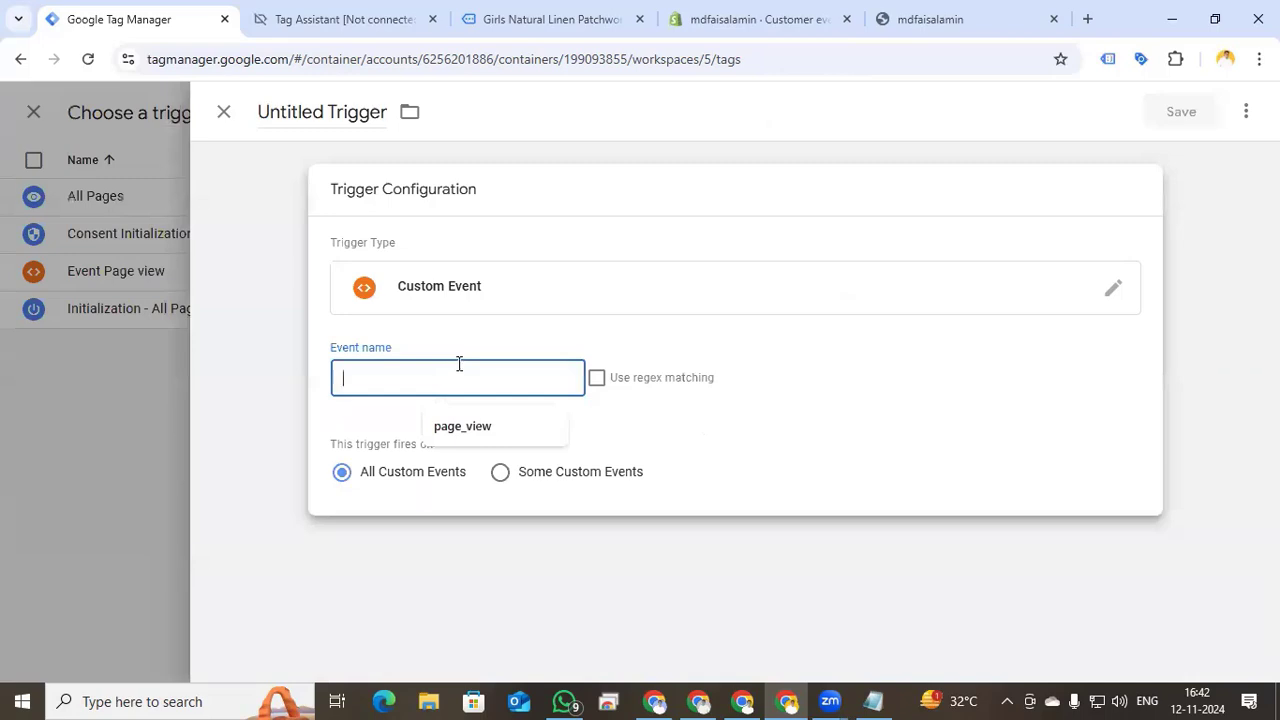
{"action": "type", "text": "view_item"}
{"action": "left_click", "coordinate": [343, 115]}
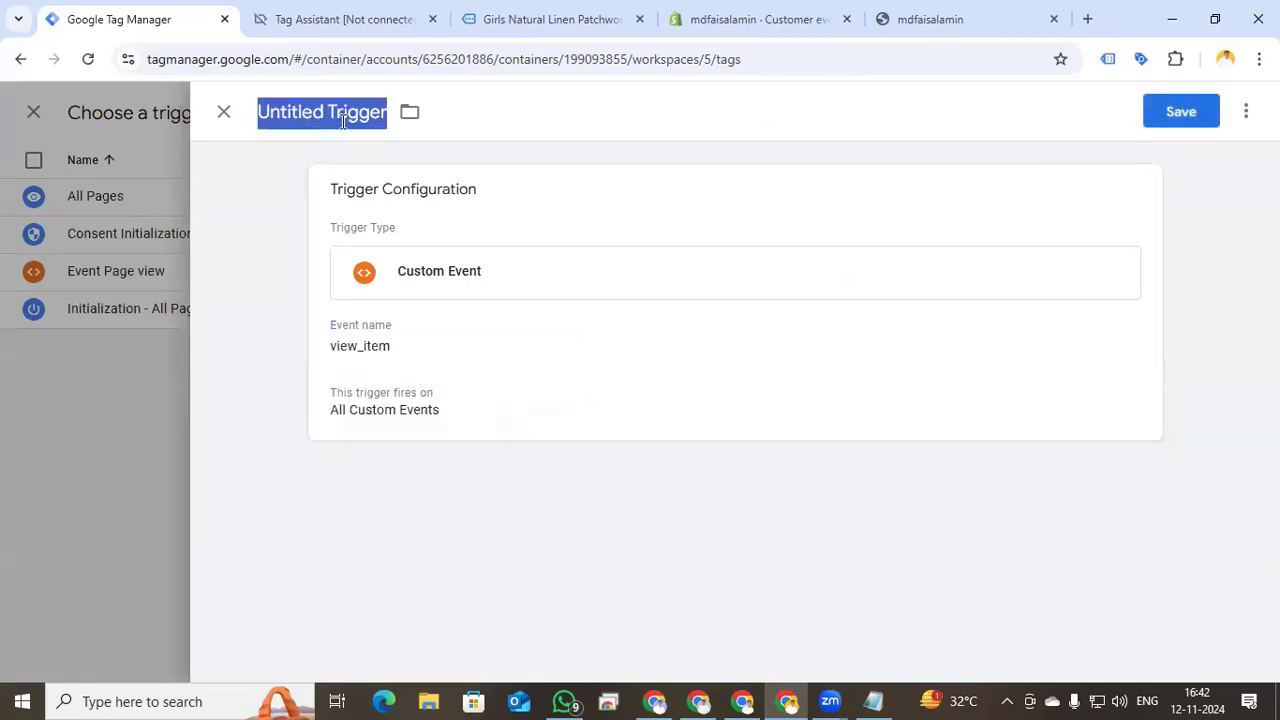
{"action": "type", "text": "Event"}
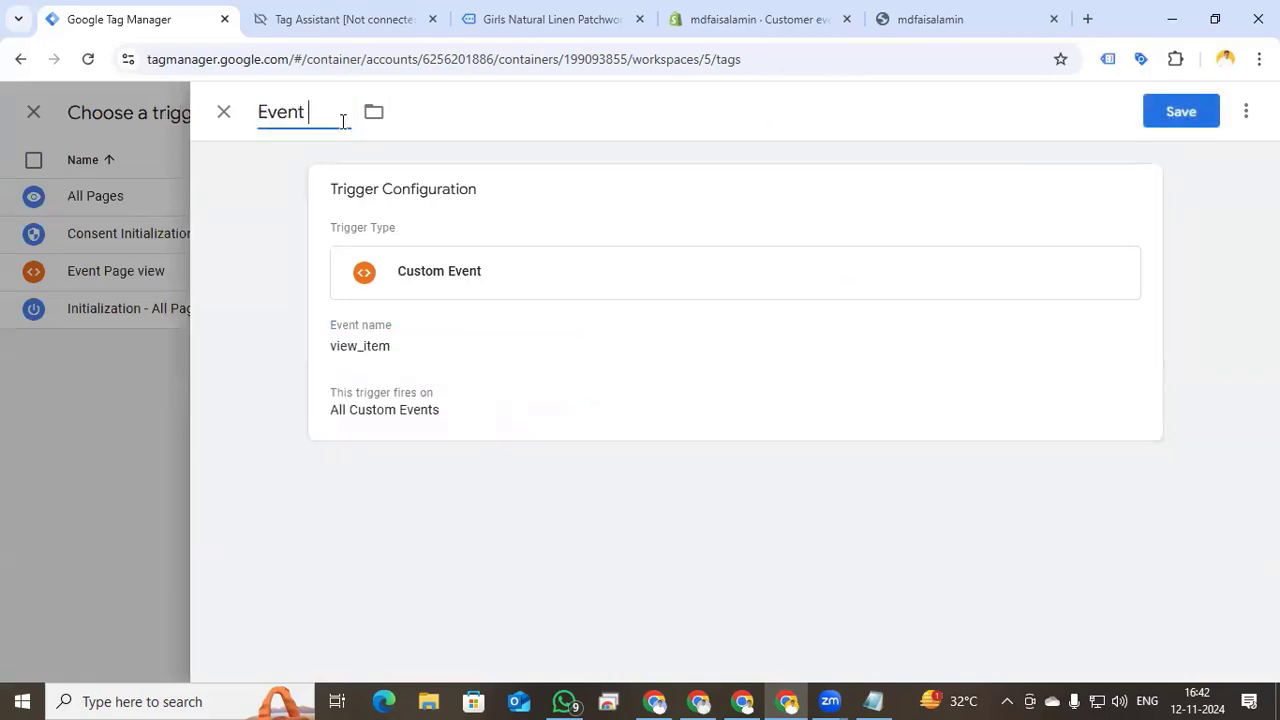
{"action": "type", "text": " - View item"}
{"action": "left_click", "coordinate": [1188, 113]}
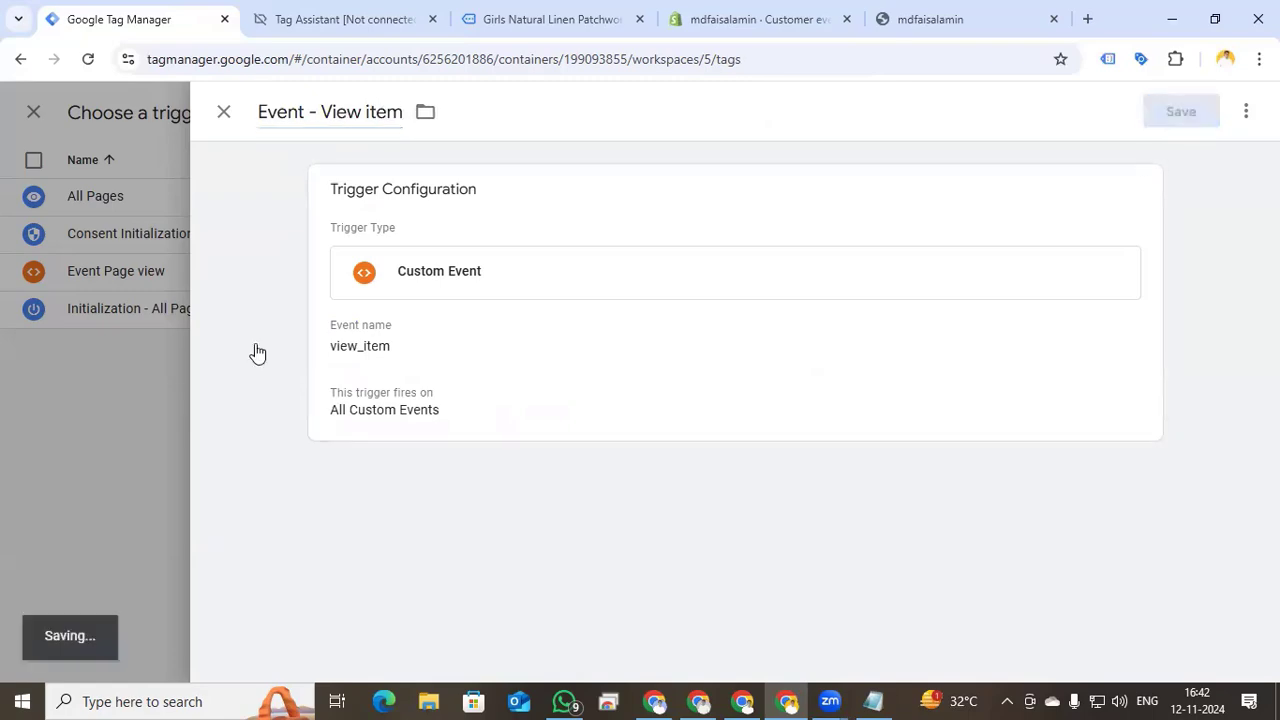
{"action": "scroll", "coordinate": [466, 543], "scroll_direction": "up", "scroll_amount": 10}
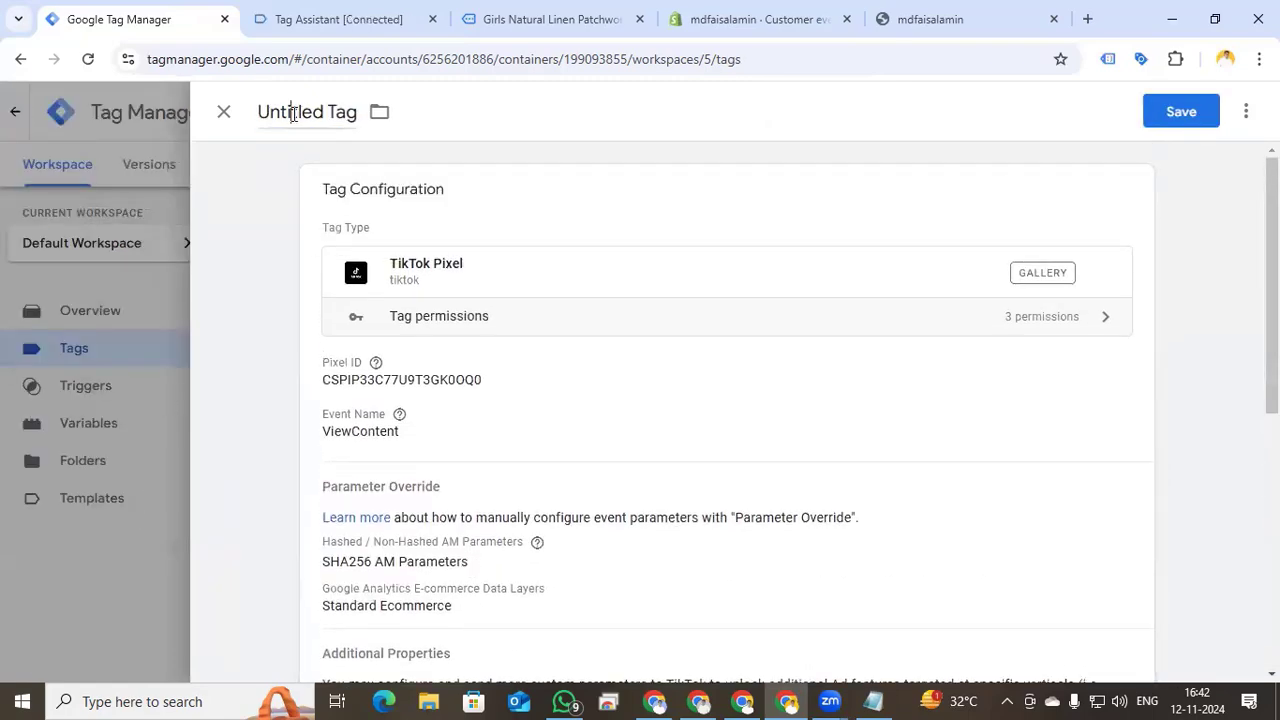
- Name the tag 'Tiktok view content' and save it
{"action": "left_click", "coordinate": [293, 113]}
{"action": "type", "text": "Ti"}
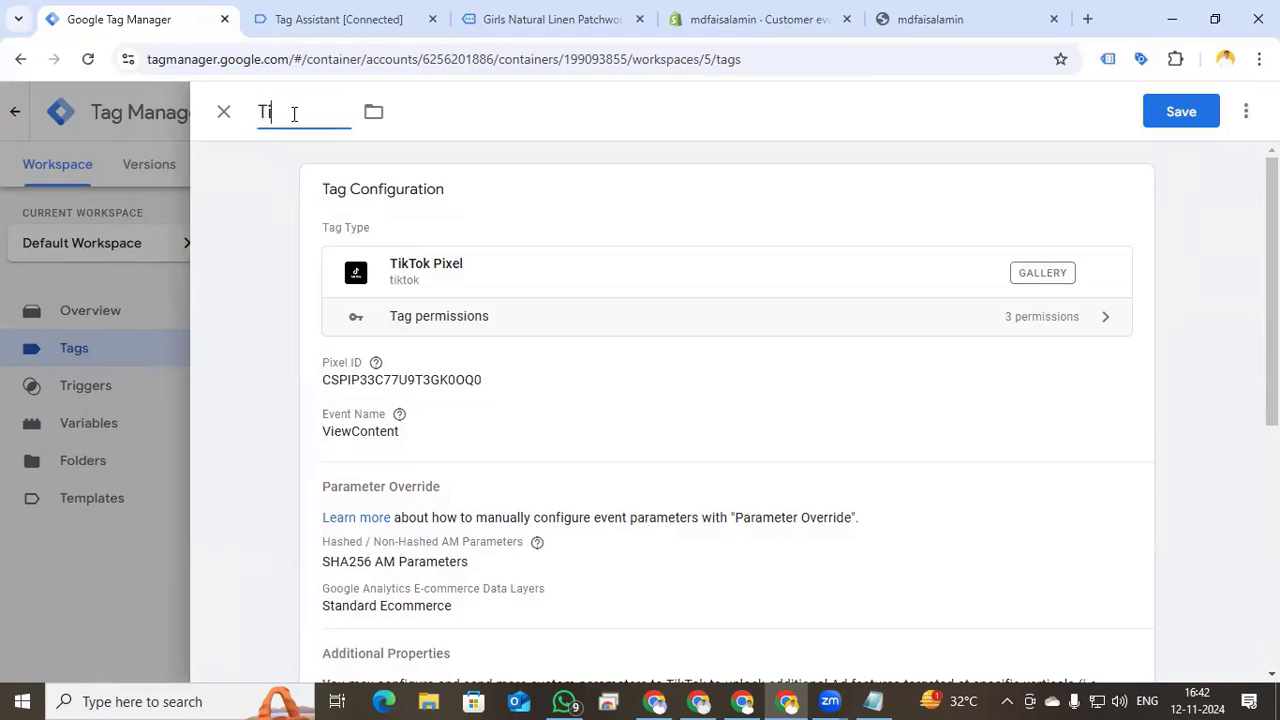
{"action": "type", "text": "ktok view content"}
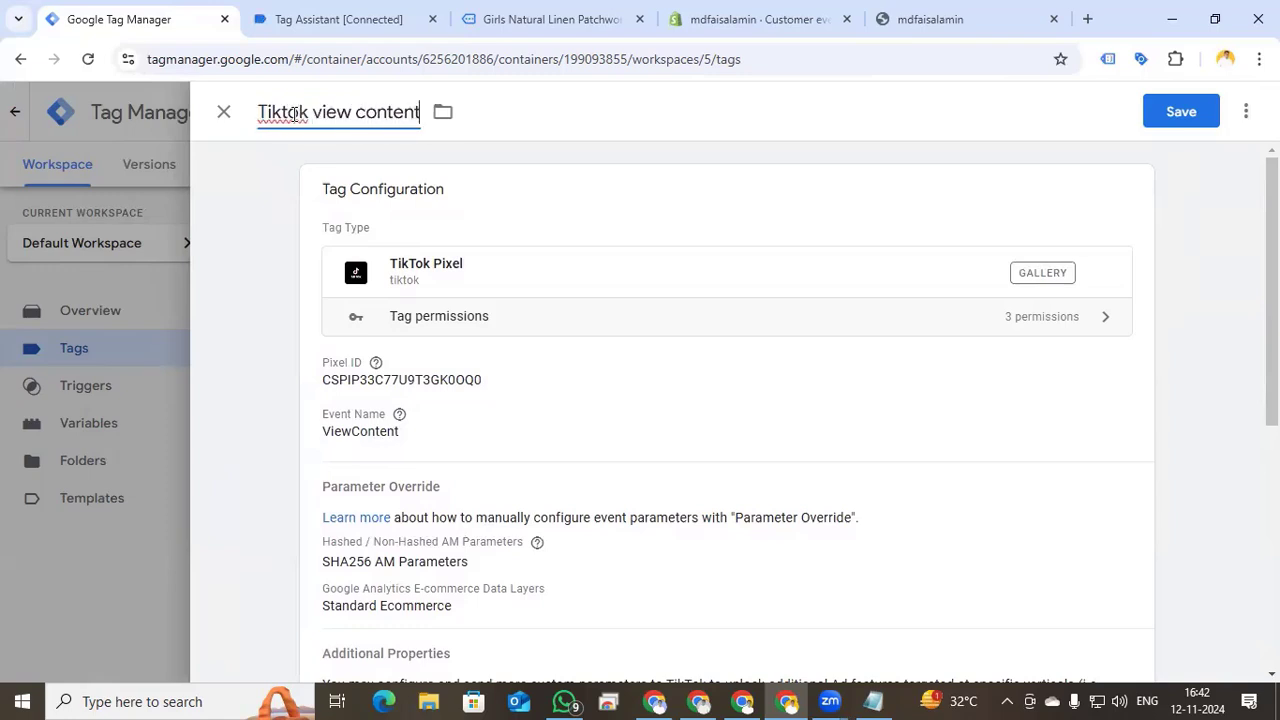
{"action": "left_click", "coordinate": [1180, 120]}
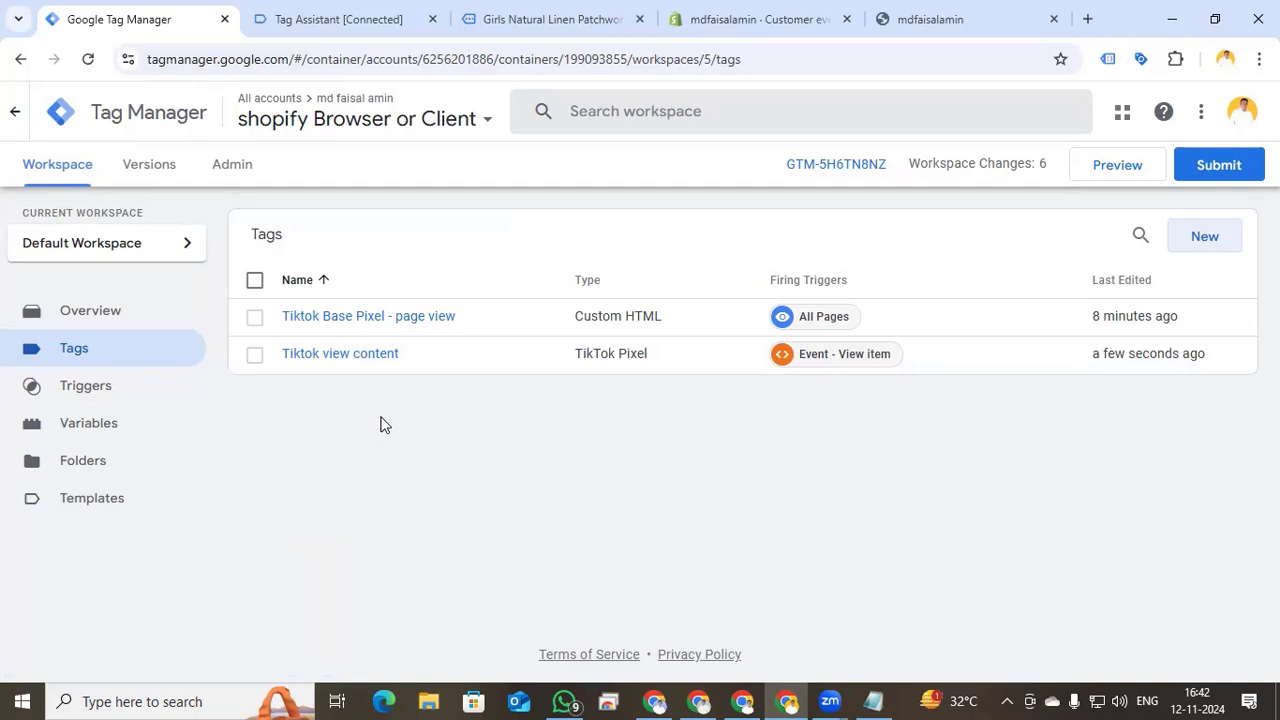
- Copy the Tiktok view content tag and retitle it 'Tiktok add to cart'
{"action": "left_click", "coordinate": [371, 360]}
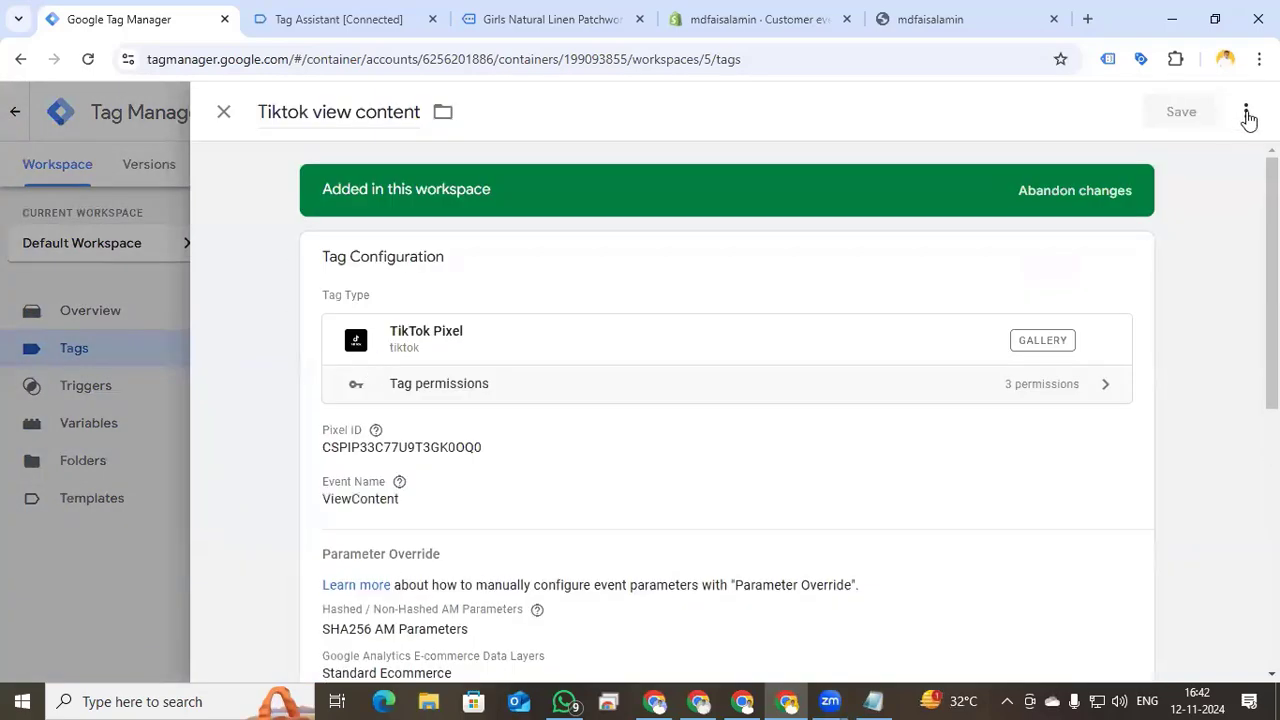
{"action": "left_click", "coordinate": [1246, 112]}
{"action": "left_click", "coordinate": [1181, 154]}
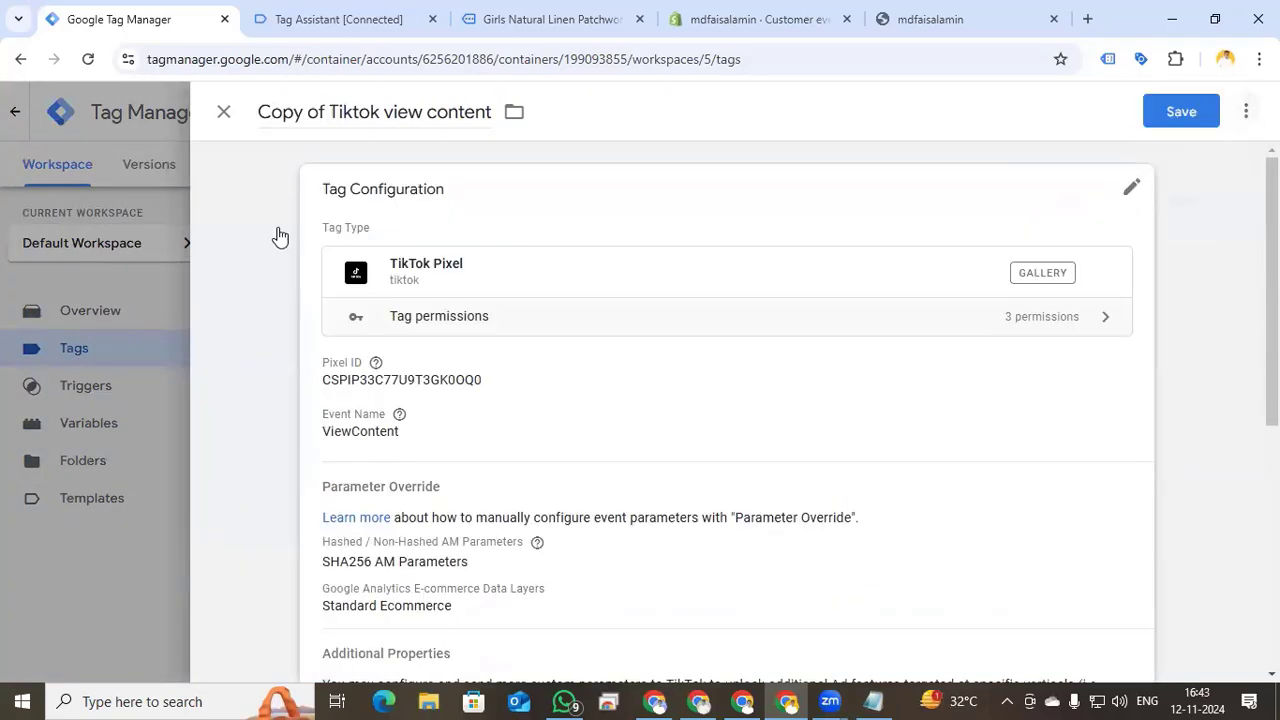
{"action": "left_click_drag", "start_coordinate": [329, 112], "coordinate": [212, 117]}
{"action": "key", "text": "BackSpace"}
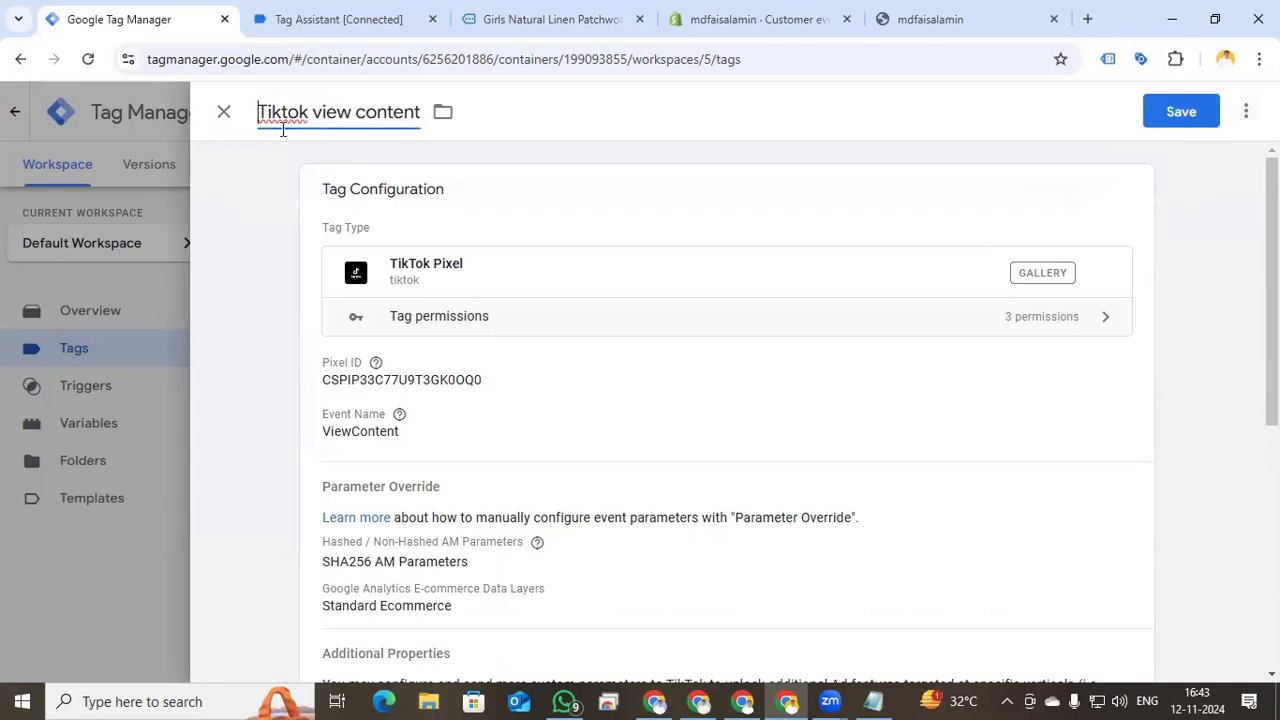
{"action": "left_click_drag", "start_coordinate": [312, 113], "coordinate": [440, 112]}
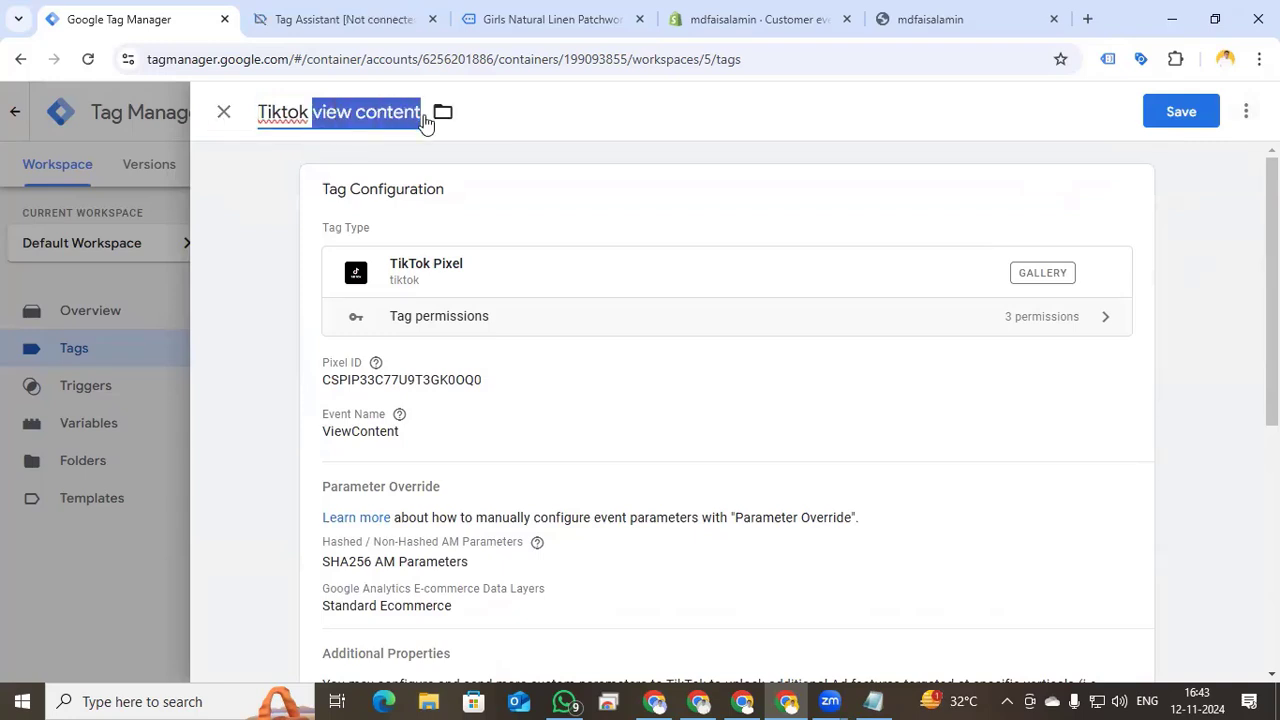
{"action": "type", "text": "add to cart"}
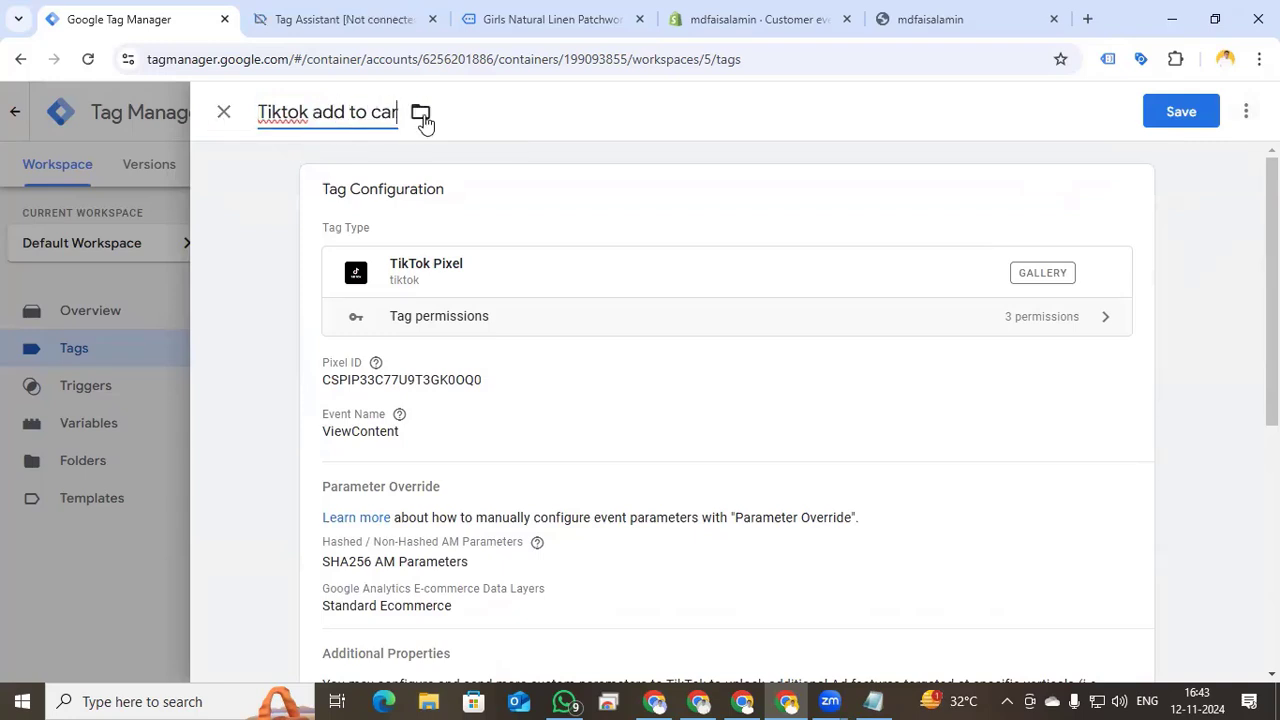
- Change the copied tag's TikTok event to AddToCart, keeping its custom properties
{"action": "left_click", "coordinate": [551, 408]}
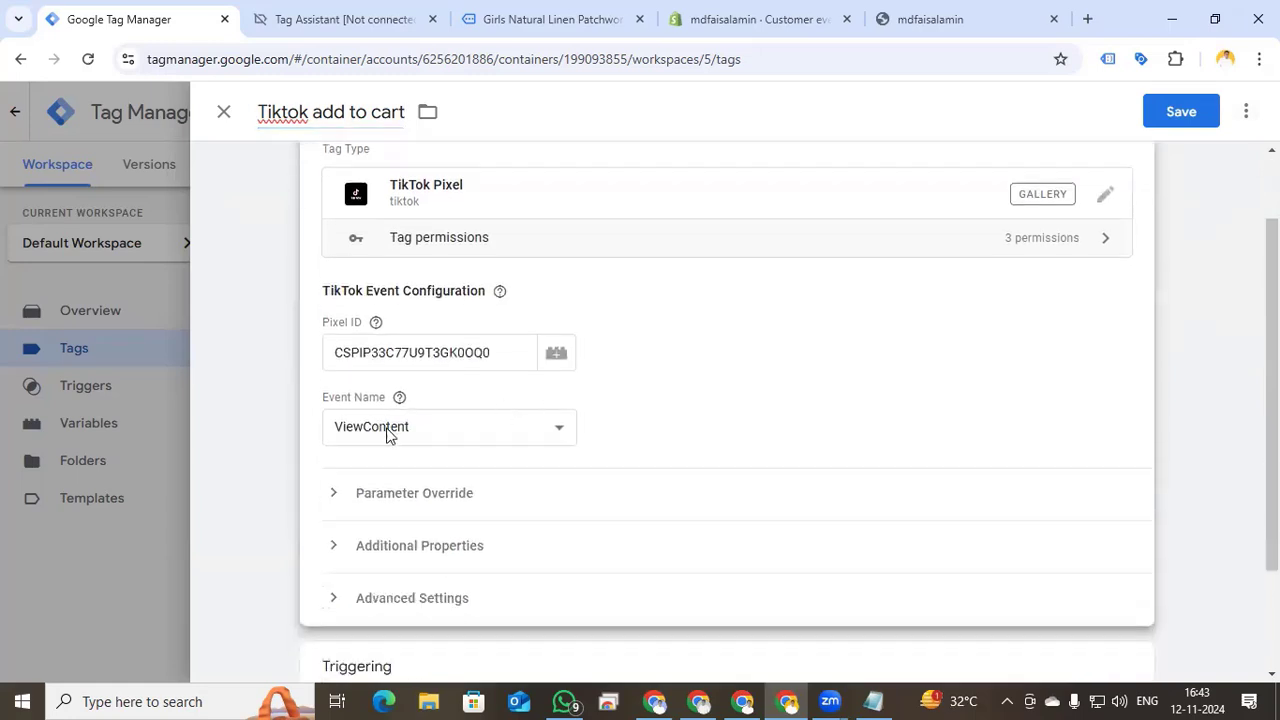
{"action": "left_click", "coordinate": [478, 427]}
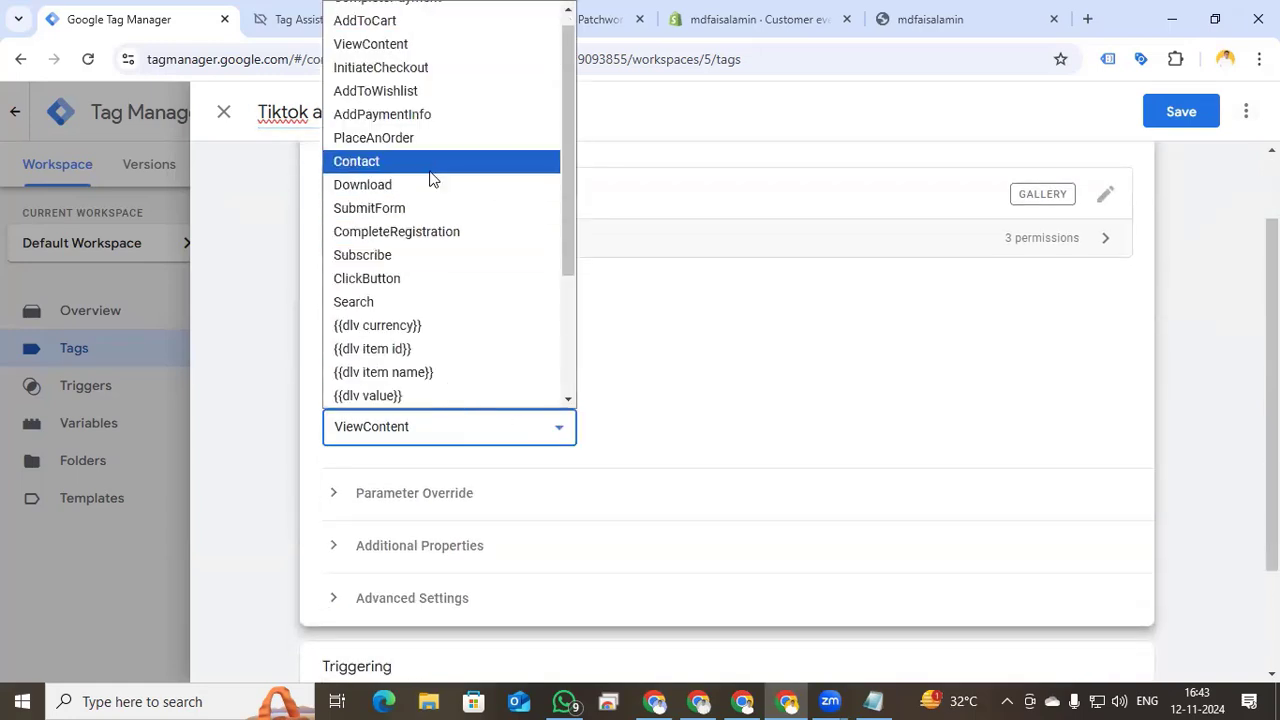
{"action": "left_click", "coordinate": [409, 22]}
{"action": "scroll", "coordinate": [552, 395], "scroll_direction": "down", "scroll_amount": 2}
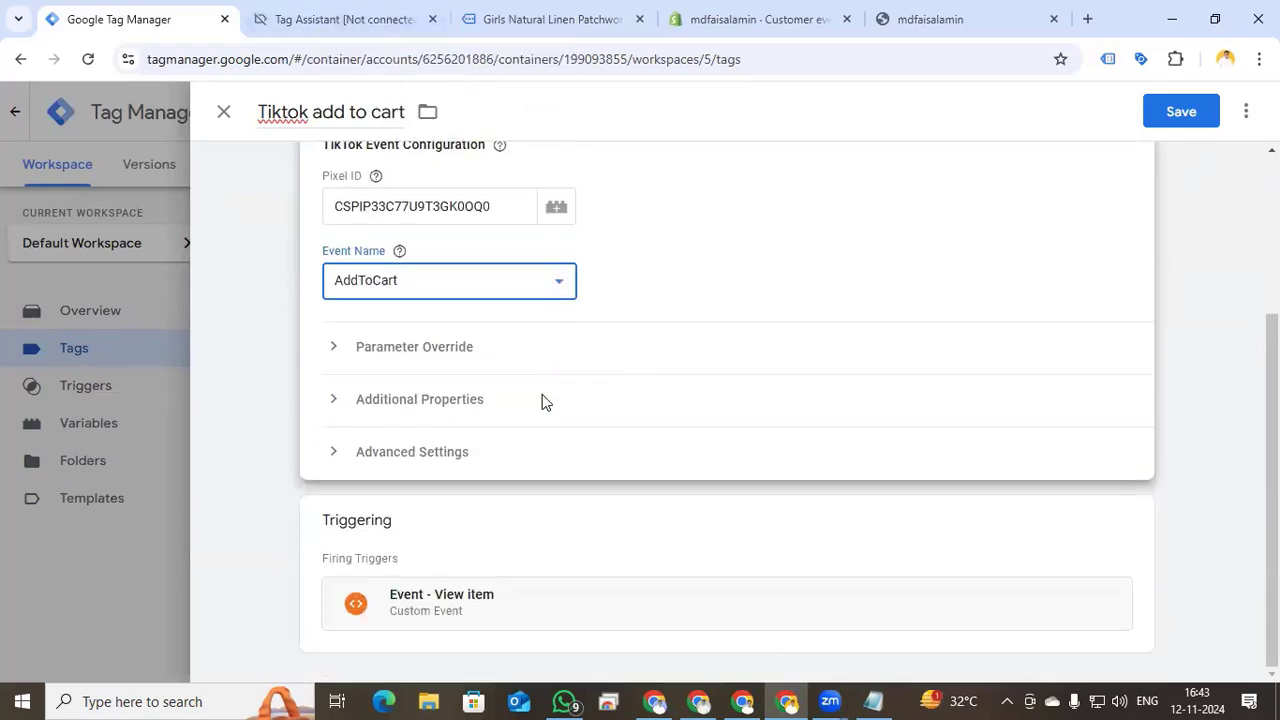
{"action": "left_click", "coordinate": [337, 402]}
{"action": "scroll", "coordinate": [557, 475], "scroll_direction": "down", "scroll_amount": 3}
{"action": "scroll", "coordinate": [600, 450], "scroll_direction": "down", "scroll_amount": 1}
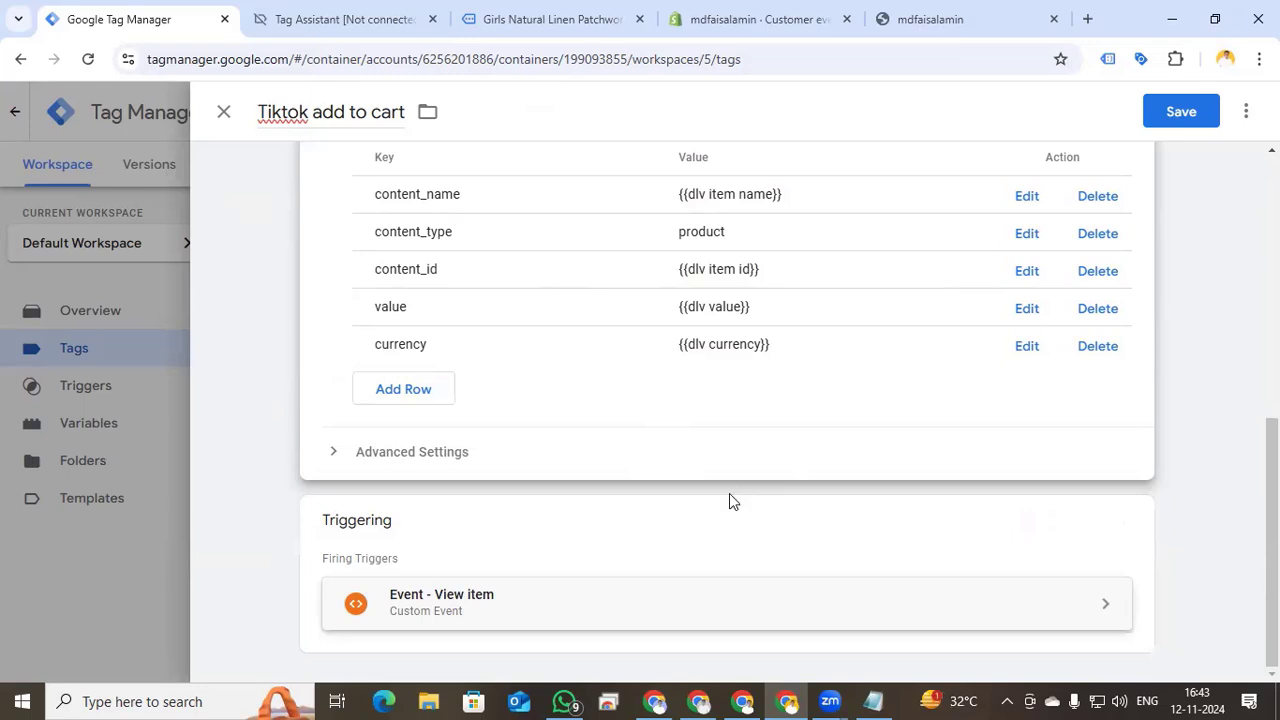
{"action": "left_click", "coordinate": [1127, 517]}
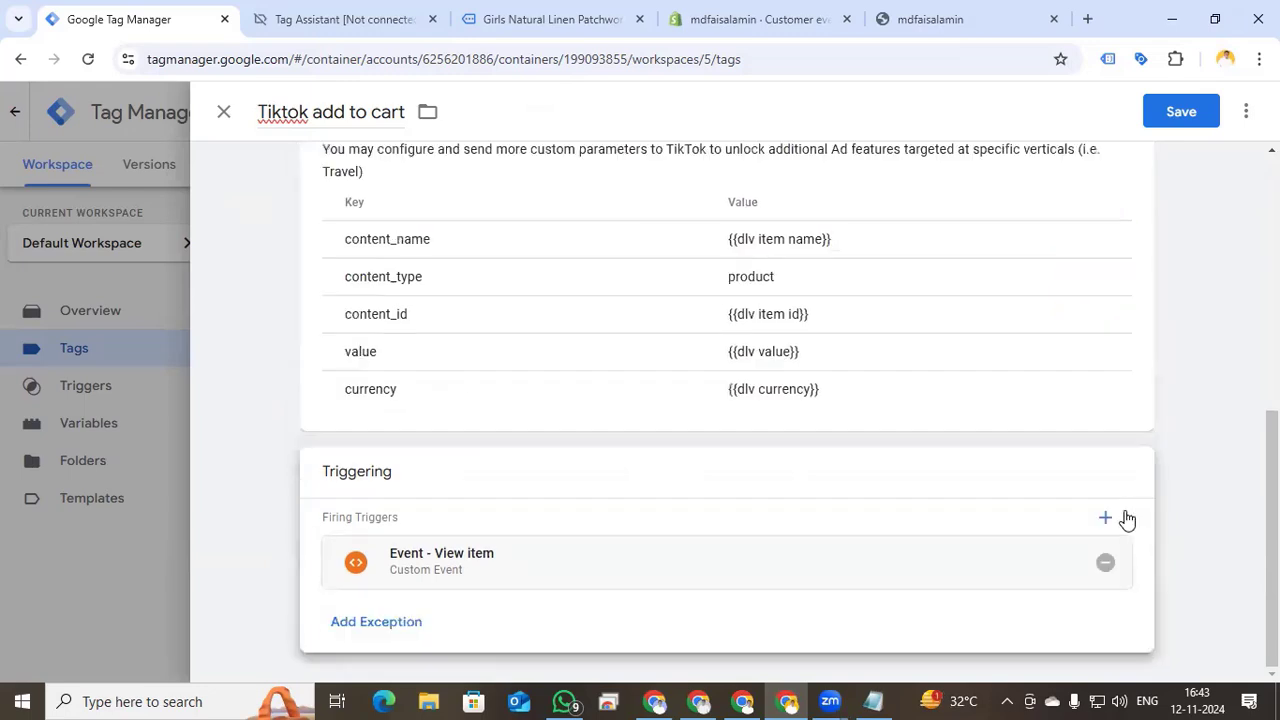
- Remove the Event - View item trigger and start a new Custom Event trigger
{"action": "left_click", "coordinate": [1105, 562]}
{"action": "left_click", "coordinate": [997, 569]}
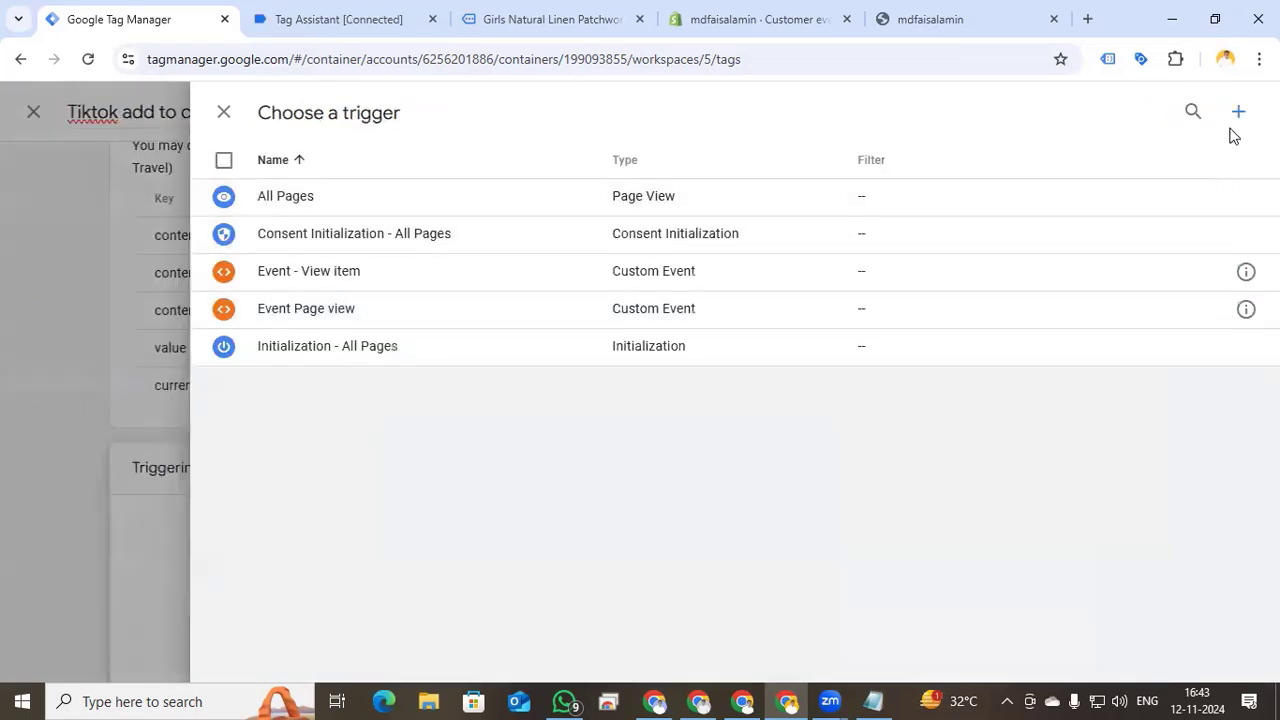
{"action": "left_click", "coordinate": [1238, 118]}
{"action": "left_click", "coordinate": [763, 289]}
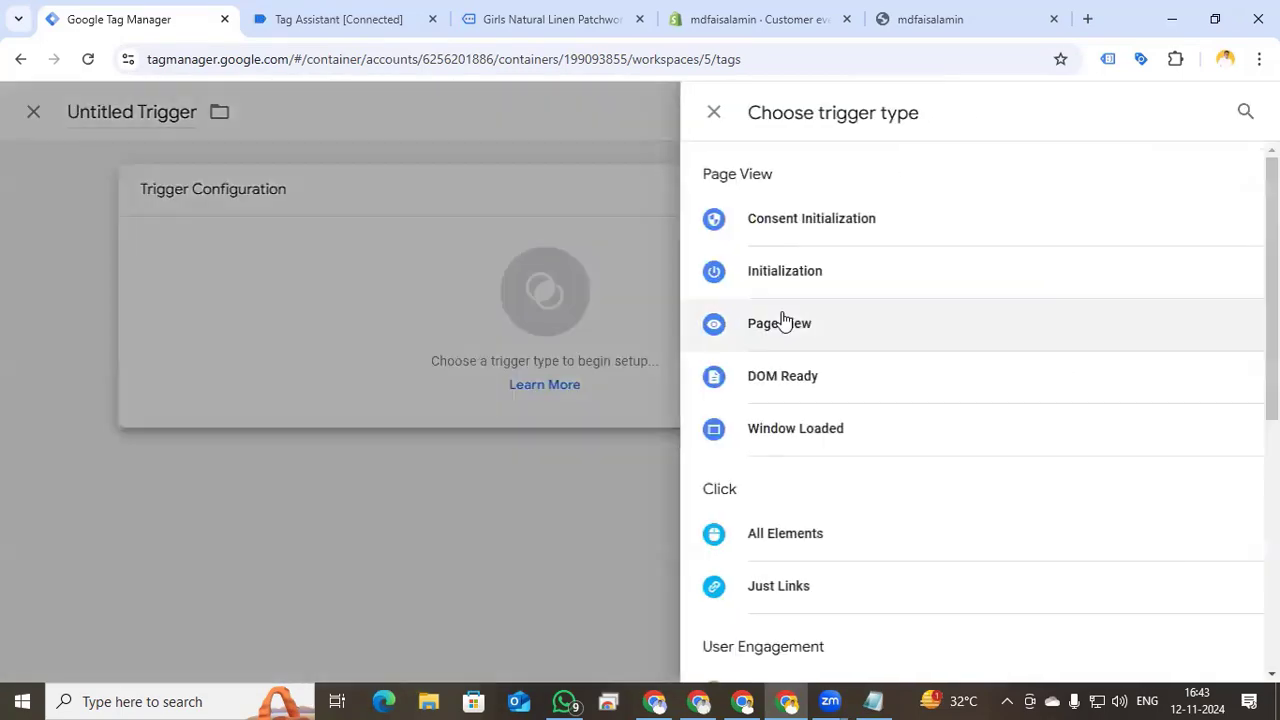
{"action": "scroll", "coordinate": [791, 568], "scroll_direction": "down", "scroll_amount": 1}
{"action": "scroll", "coordinate": [791, 568], "scroll_direction": "down", "scroll_amount": 3}
{"action": "left_click", "coordinate": [790, 576]}
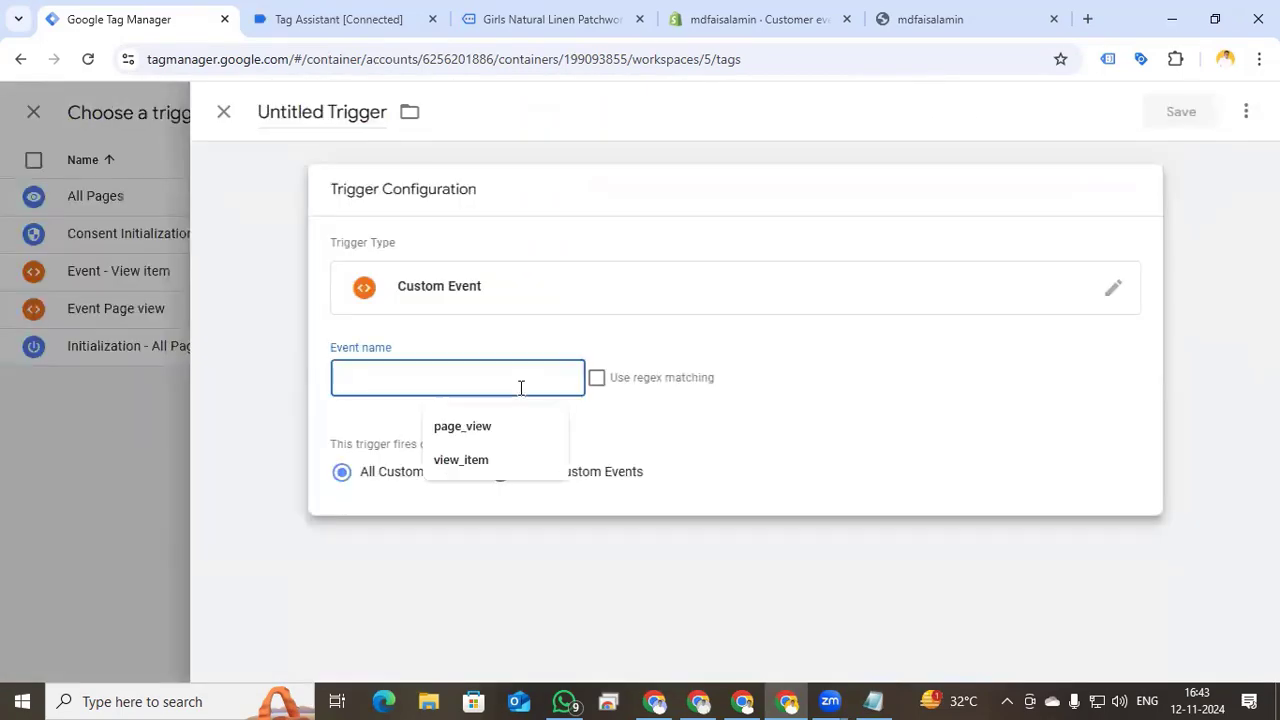
- Save trigger 'Event - add to cart' on add_to_cart, then save the tag
{"action": "type", "text": "a"}
{"action": "key", "text": "BackSpace"}
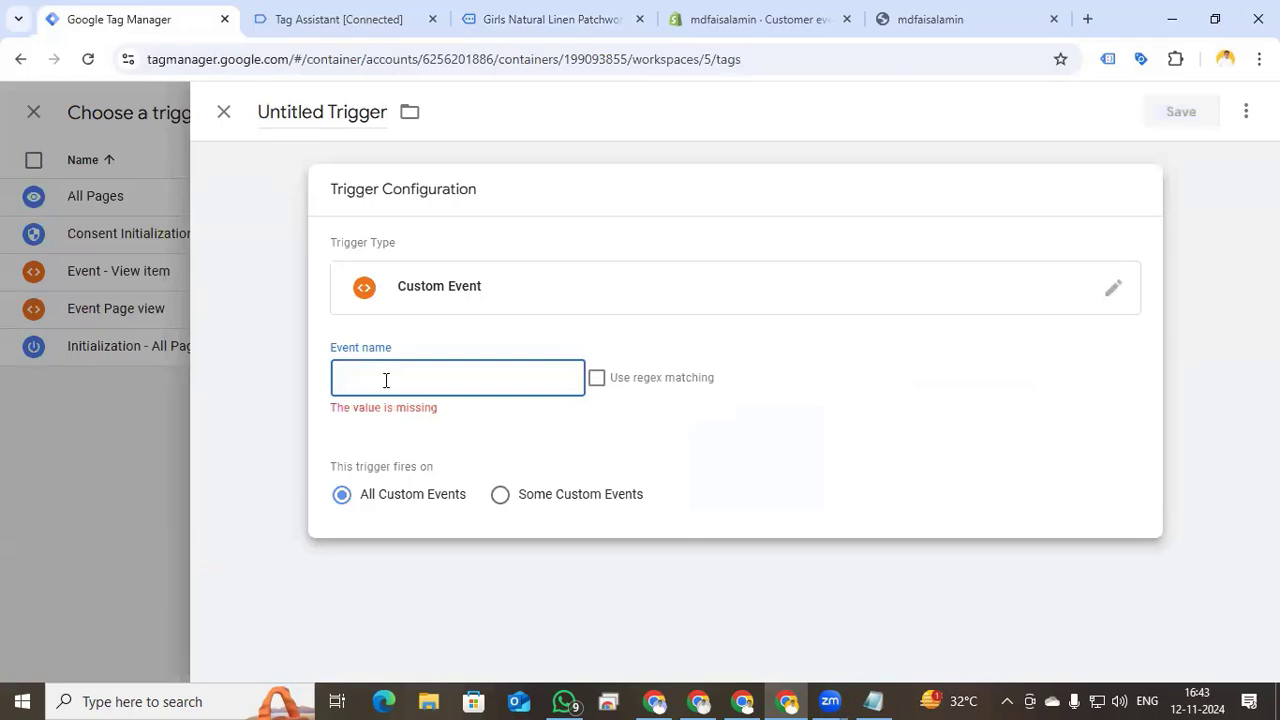
{"action": "key", "text": "ctrl+v"}
{"action": "left_click", "coordinate": [343, 108]}
{"action": "type", "text": "E"}
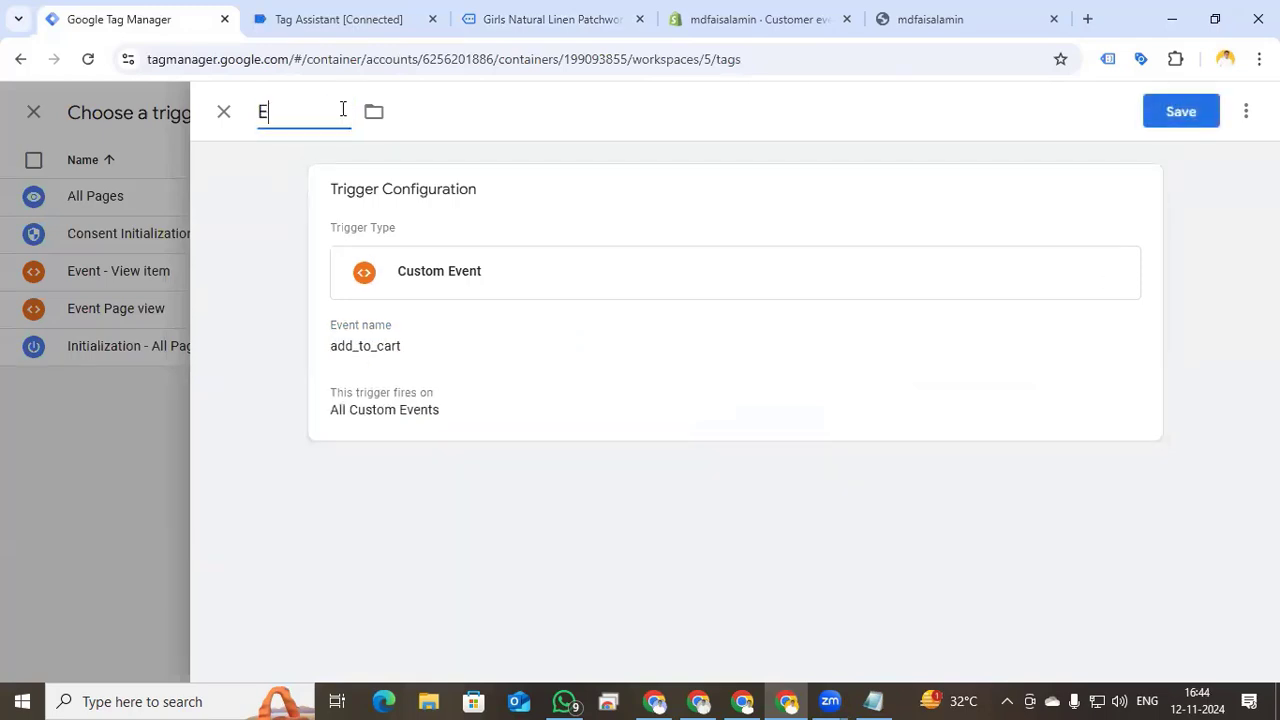
{"action": "type", "text": "vent - add to car"}
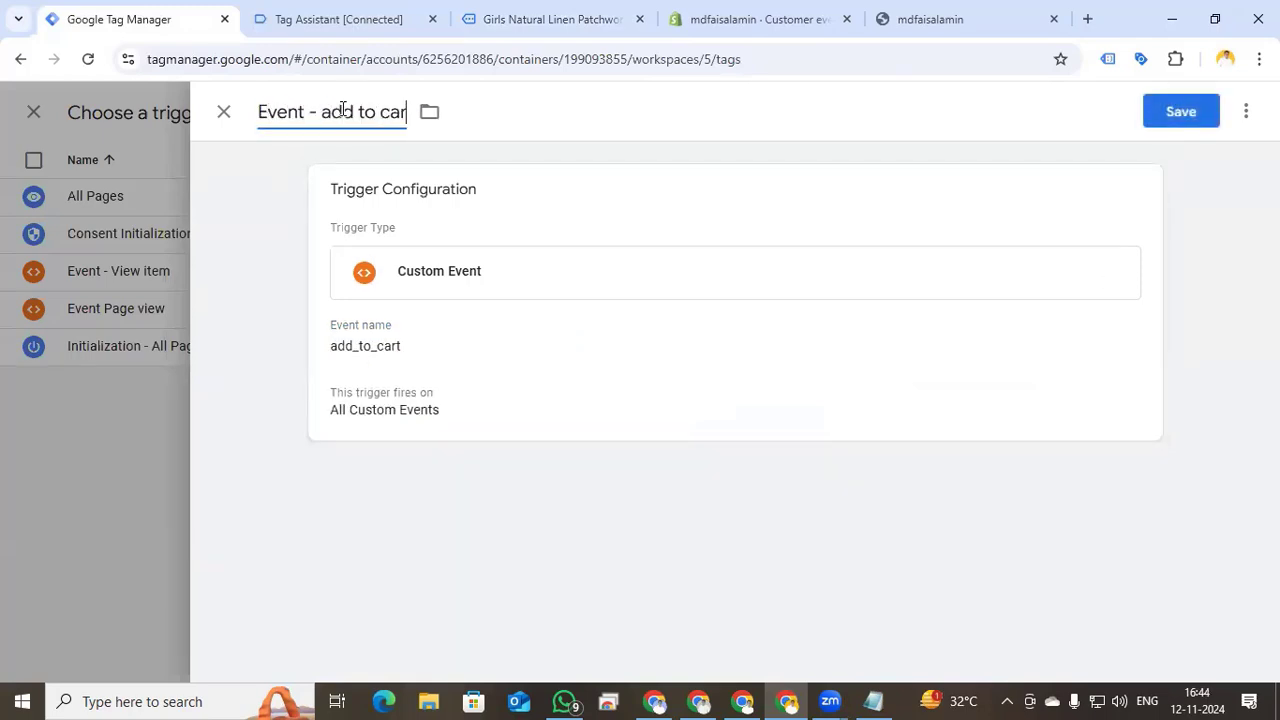
{"action": "type", "text": "t"}
{"action": "left_click", "coordinate": [1190, 118]}
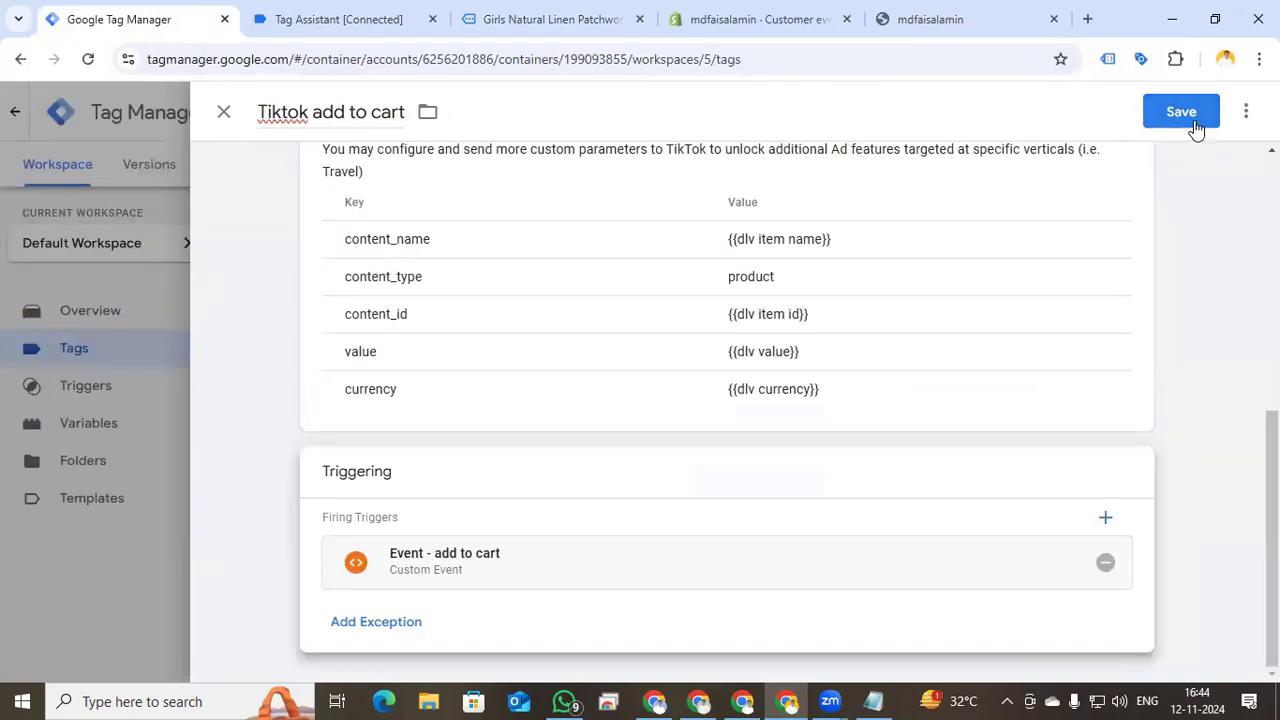
{"action": "left_click", "coordinate": [1193, 121]}
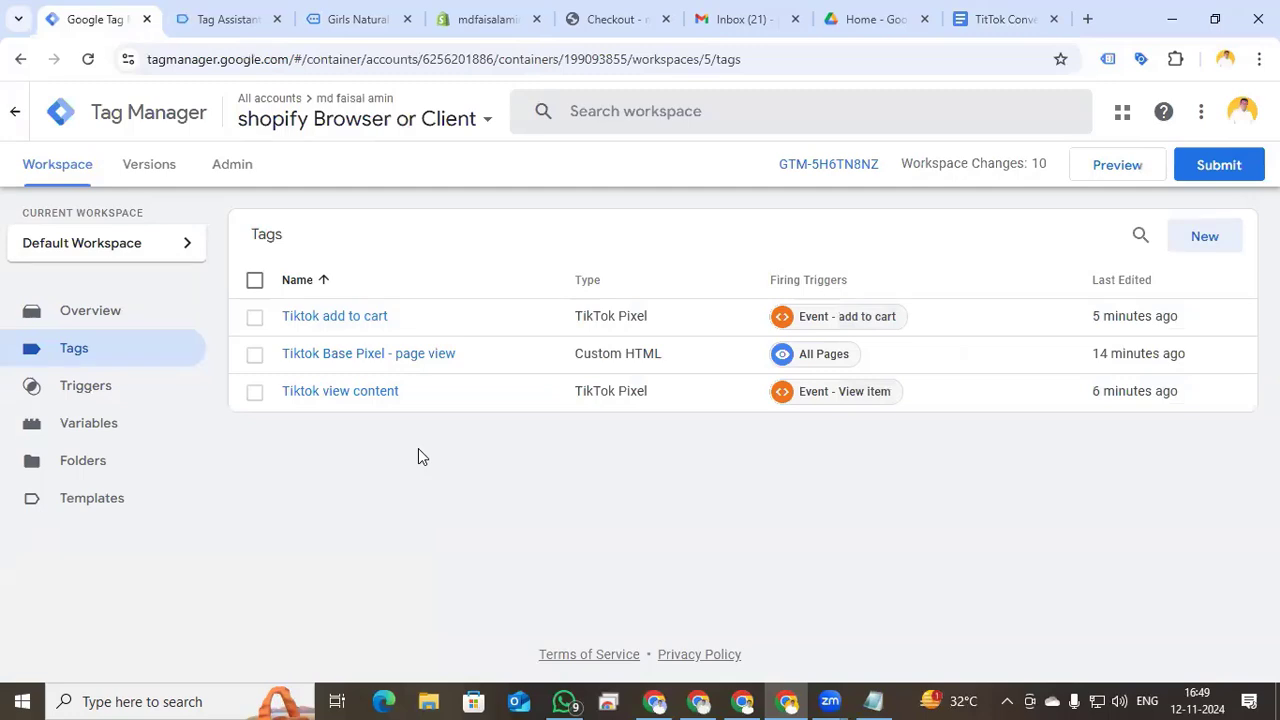
- Create a new Data Layer Variable reading ecommerce.items
{"action": "left_click", "coordinate": [117, 425]}
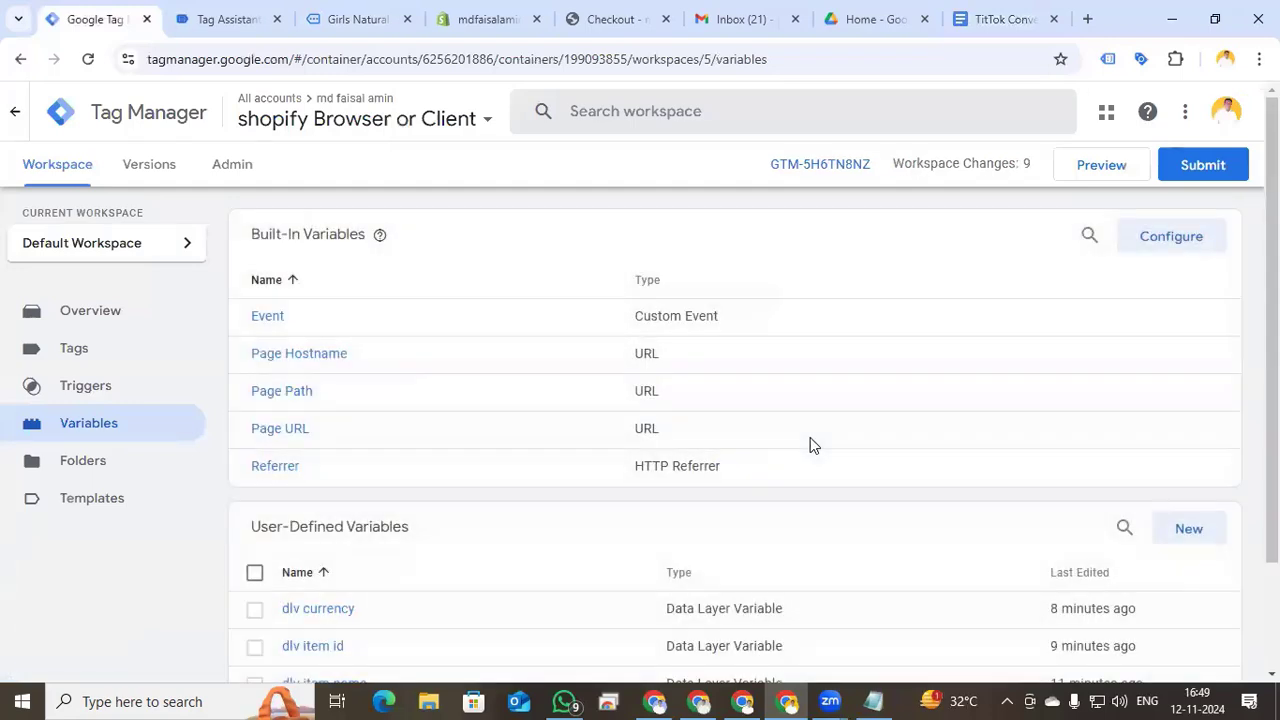
{"action": "scroll", "coordinate": [810, 437], "scroll_direction": "down", "scroll_amount": 2}
{"action": "left_click", "coordinate": [1192, 395]}
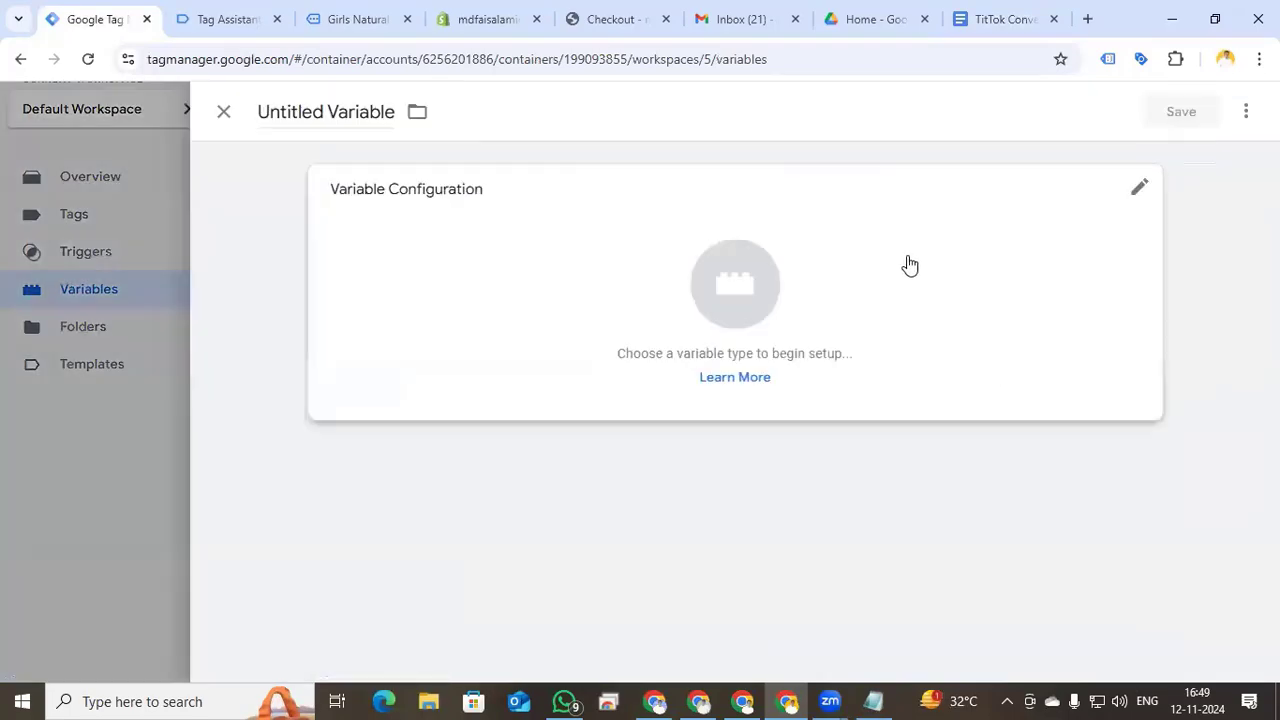
{"action": "left_click", "coordinate": [710, 272]}
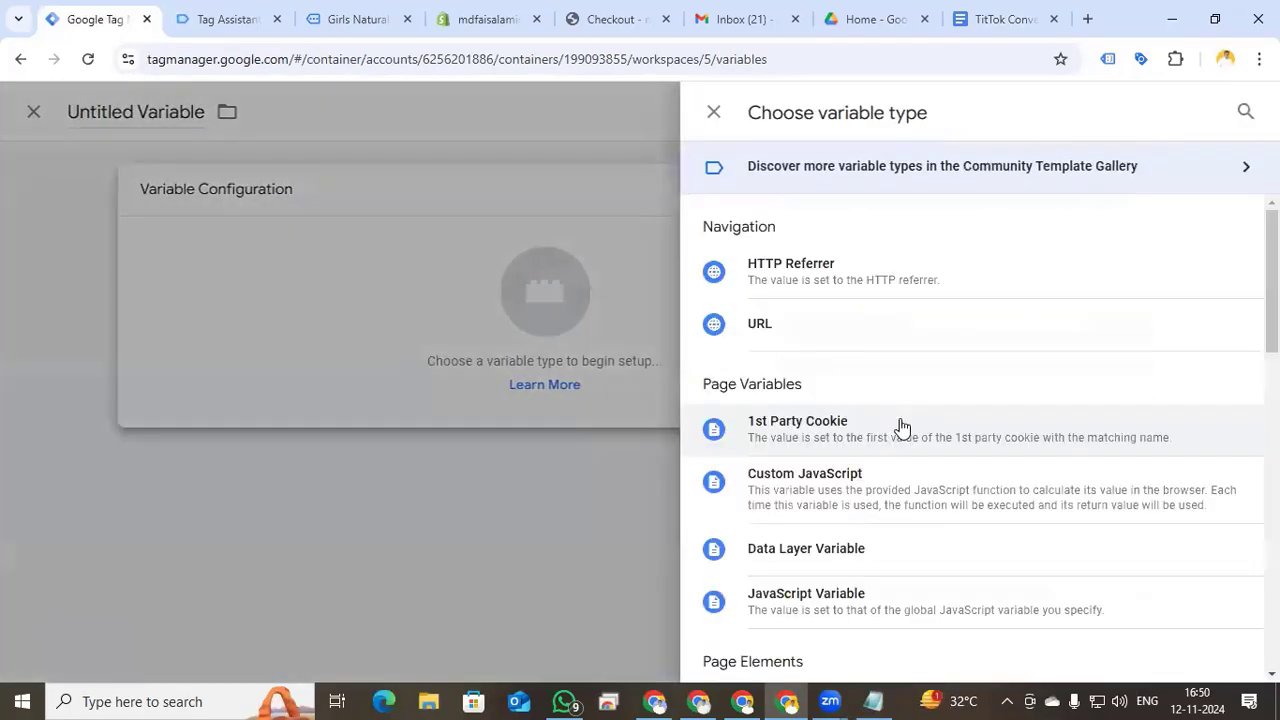
{"action": "scroll", "coordinate": [900, 423], "scroll_direction": "down", "scroll_amount": 1}
{"action": "left_click", "coordinate": [866, 465]}
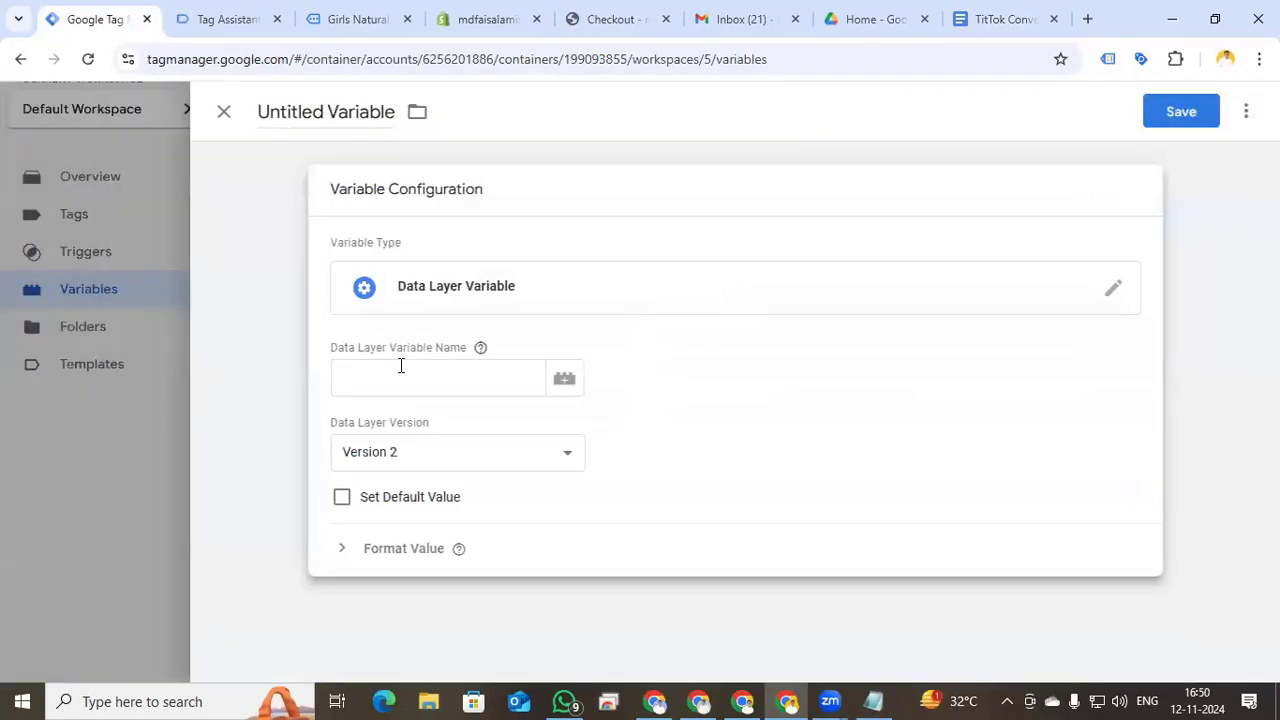
{"action": "left_click", "coordinate": [400, 366]}
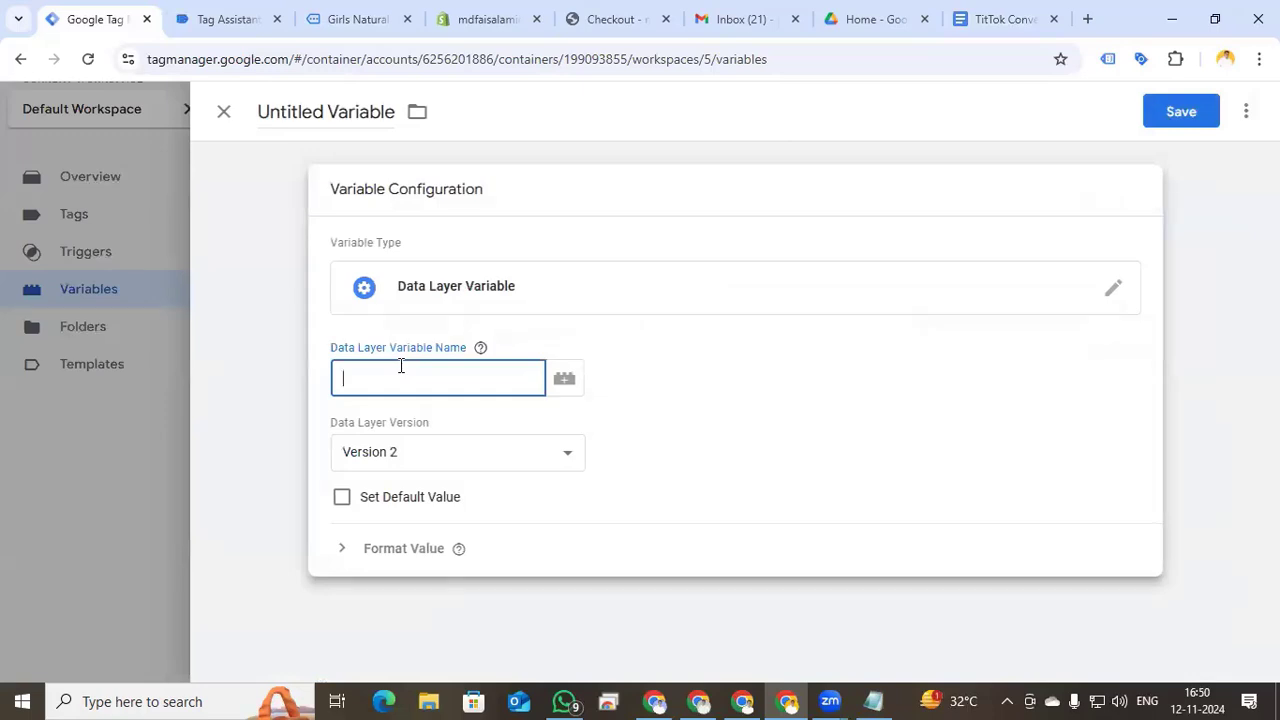
{"action": "type", "text": "ecommerce.items"}
- Name the variable 'Ecommerce items', check the add_to_cart data, and save it
{"action": "left_click", "coordinate": [360, 110]}
{"action": "type", "text": "Ecommerce.items"}
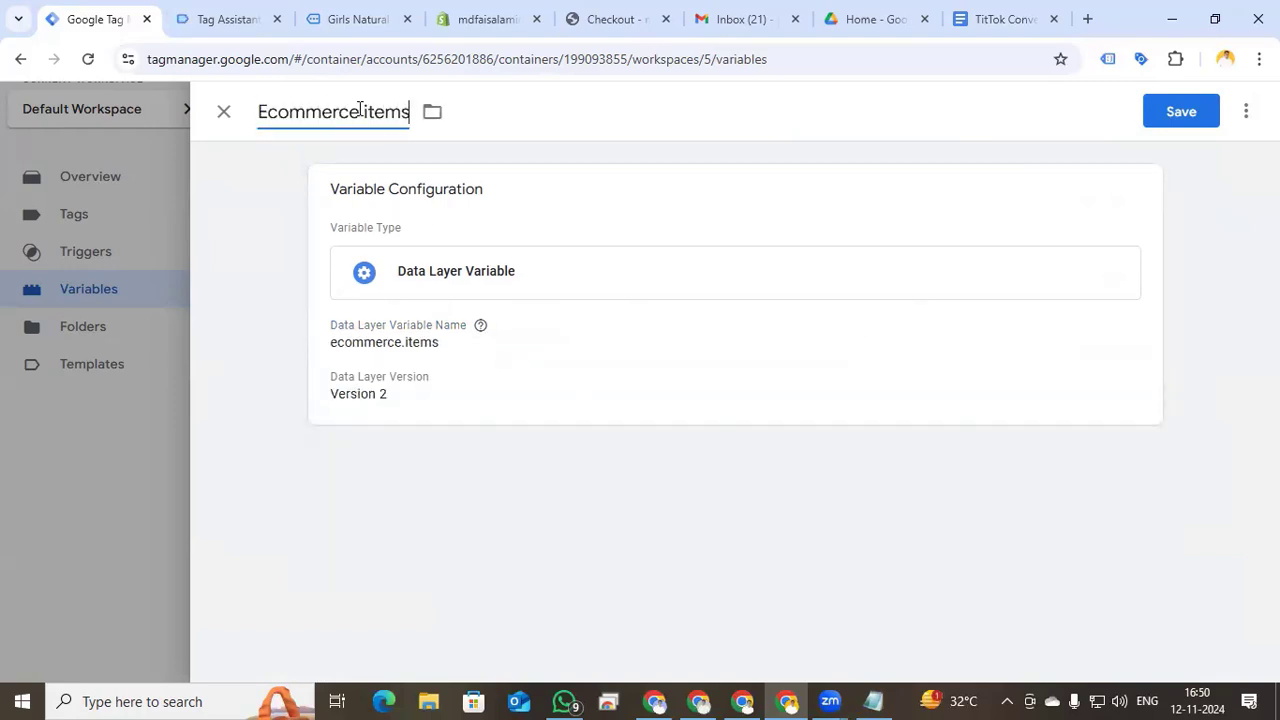
{"action": "left_click", "coordinate": [338, 19]}
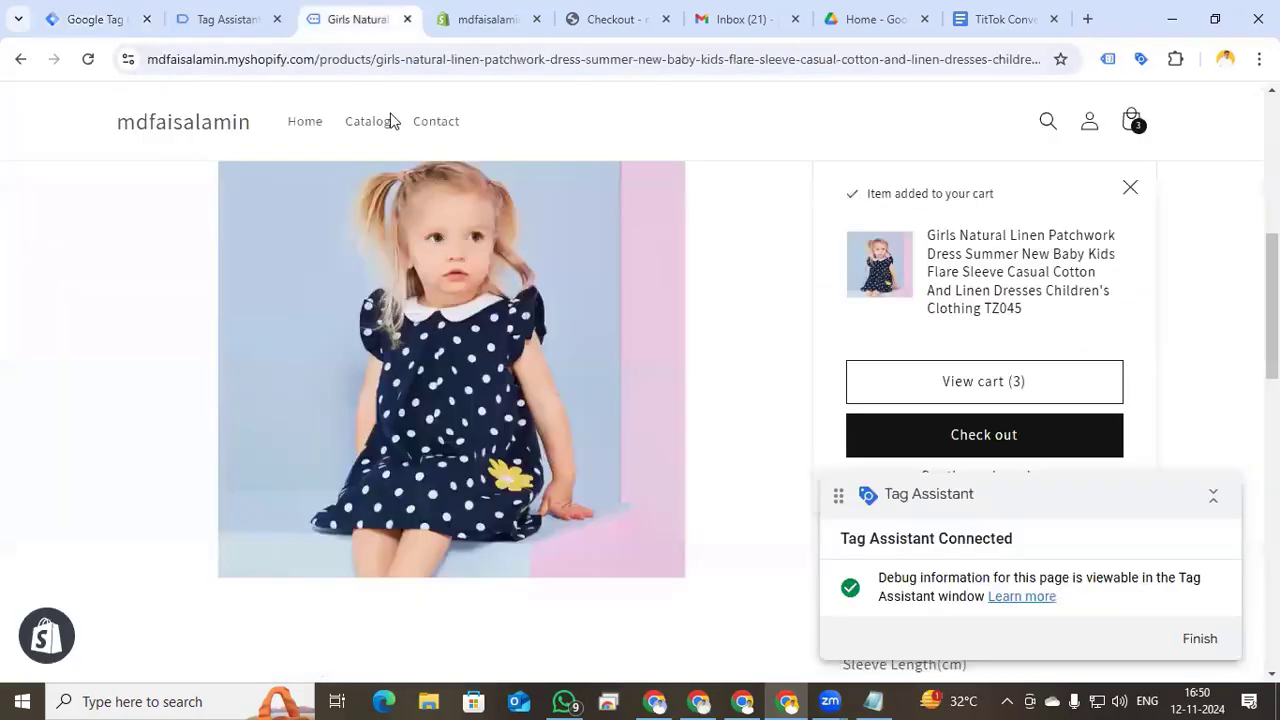
{"action": "left_click", "coordinate": [229, 18]}
{"action": "scroll", "coordinate": [353, 393], "scroll_direction": "down", "scroll_amount": 3}
{"action": "scroll", "coordinate": [353, 393], "scroll_direction": "up", "scroll_amount": 3}
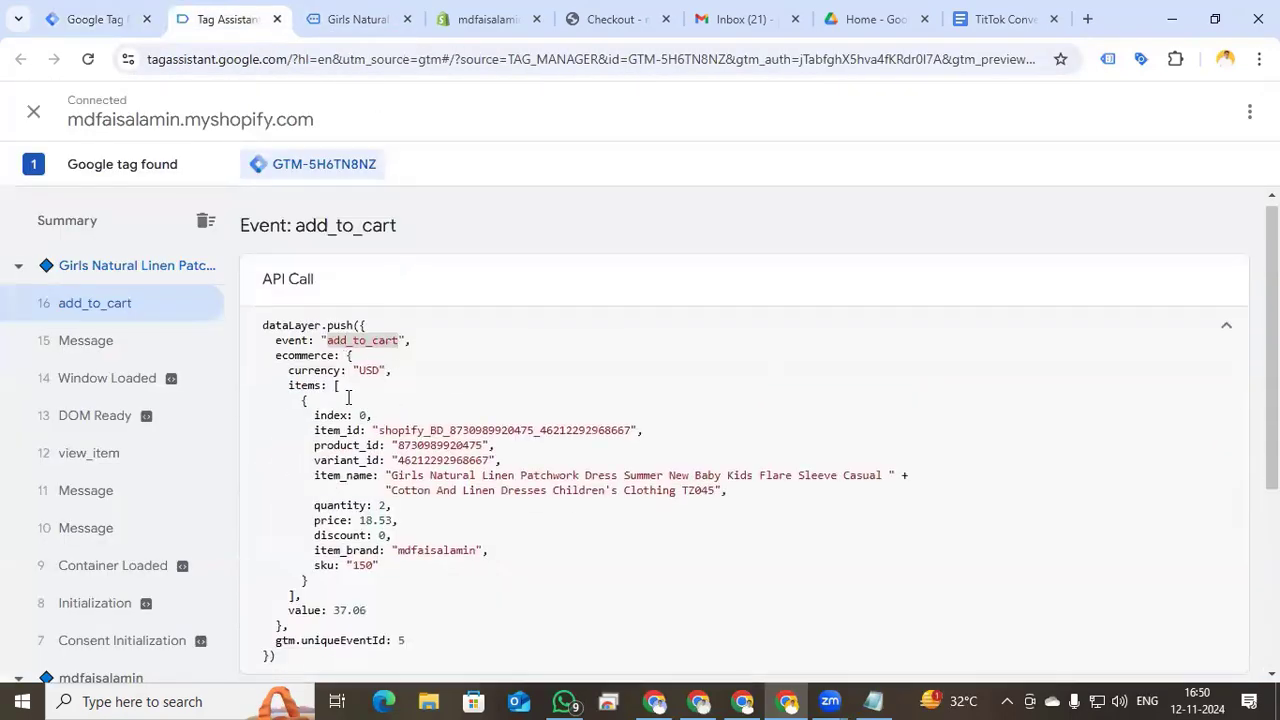
{"action": "left_click", "coordinate": [143, 15]}
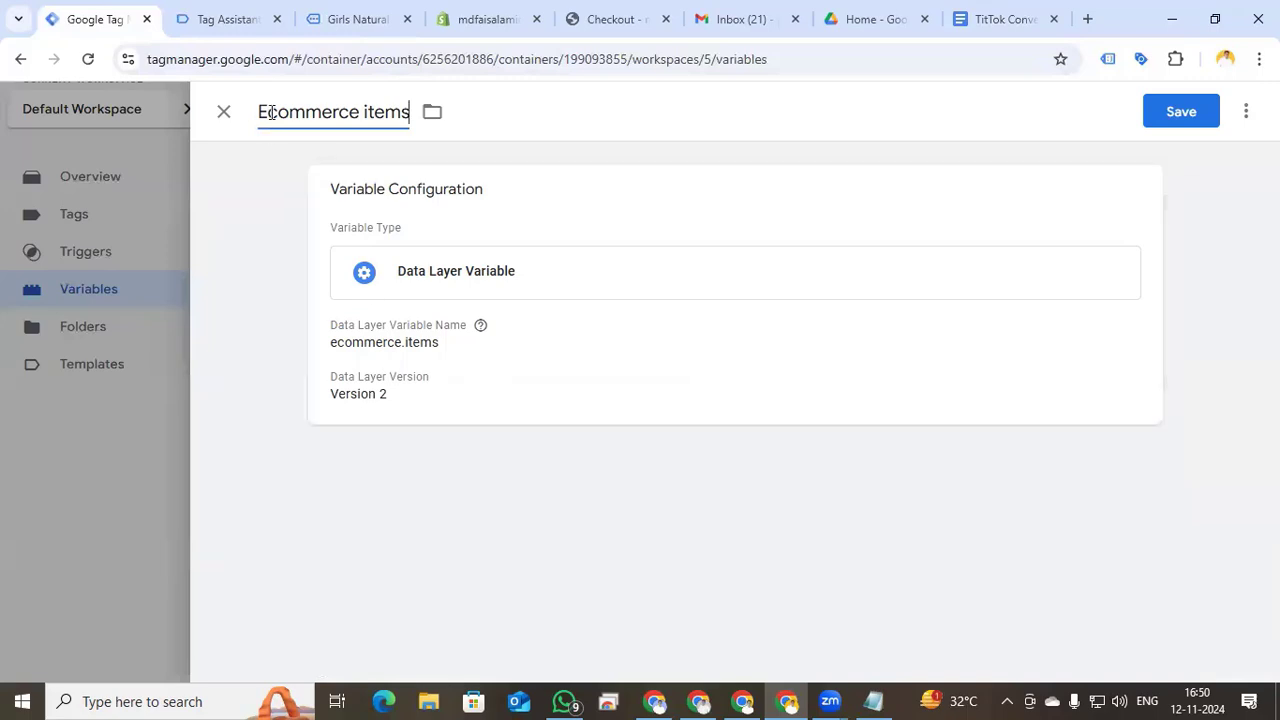
{"action": "left_click", "coordinate": [1181, 112]}
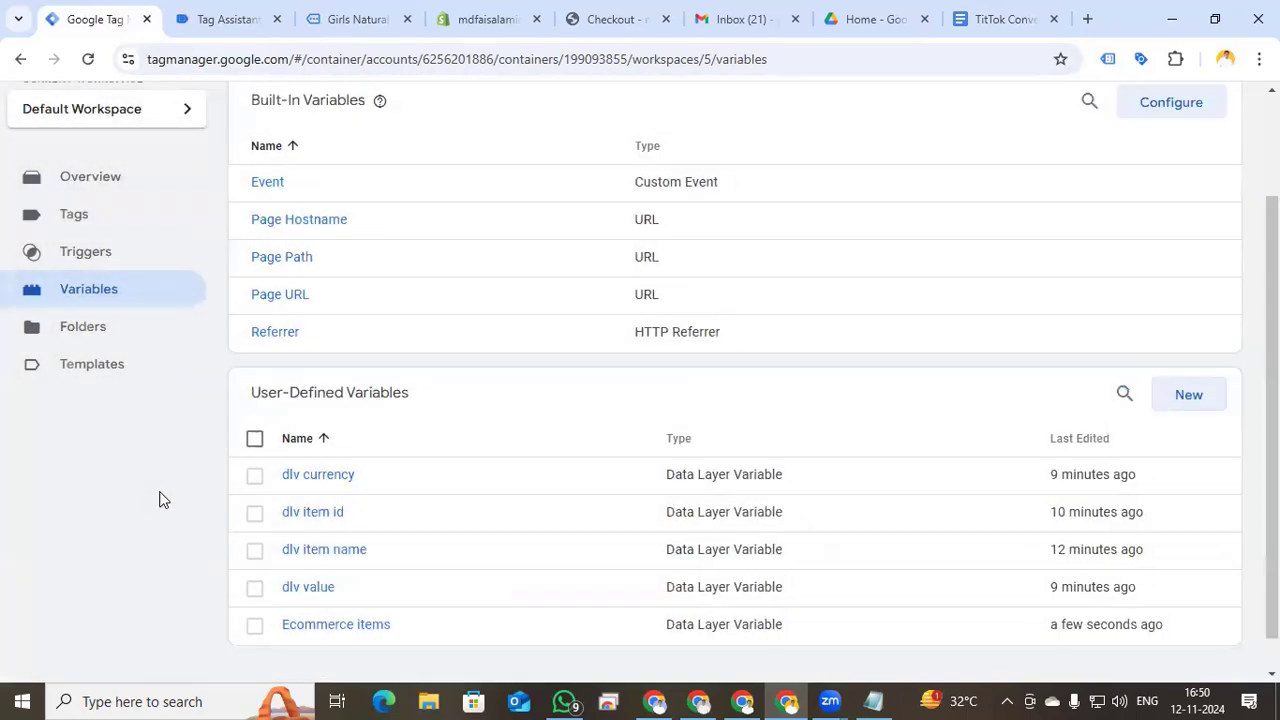
{"action": "left_click", "coordinate": [88, 228]}
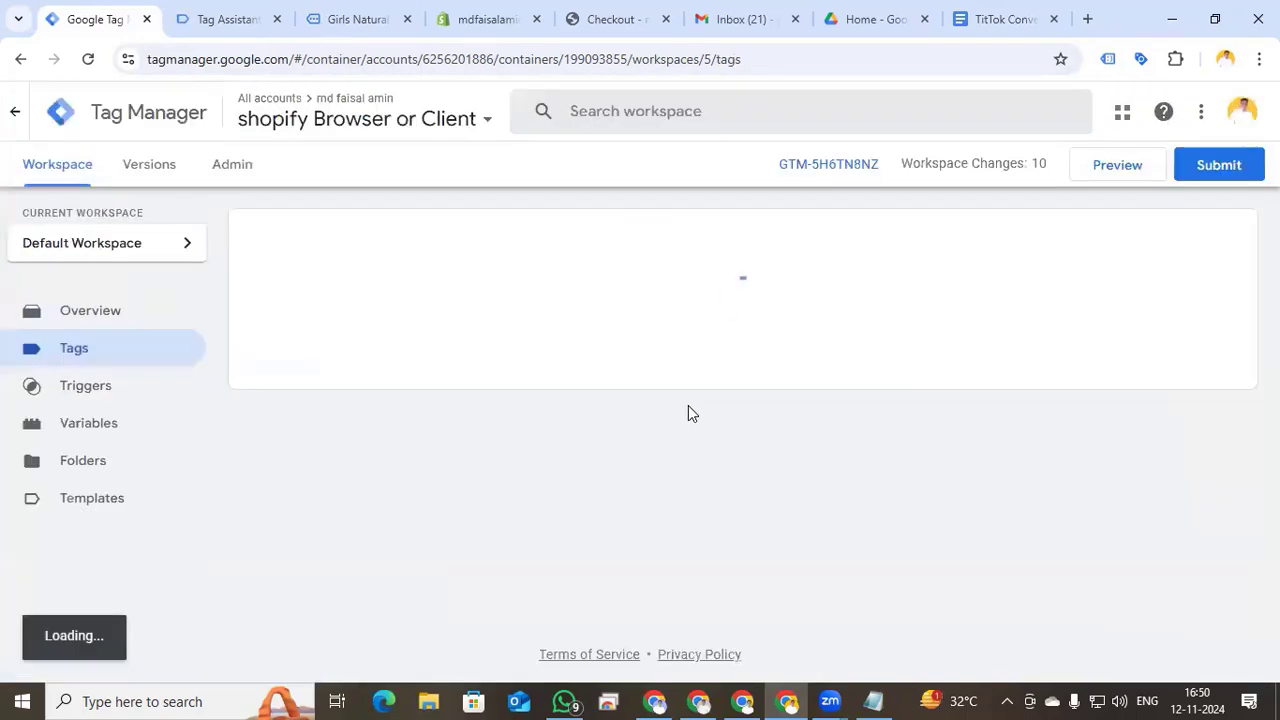
- Duplicate the Tiktok add to cart tag and rename the copy 'Tiktok Begin Checkout'
{"action": "left_click", "coordinate": [352, 326]}
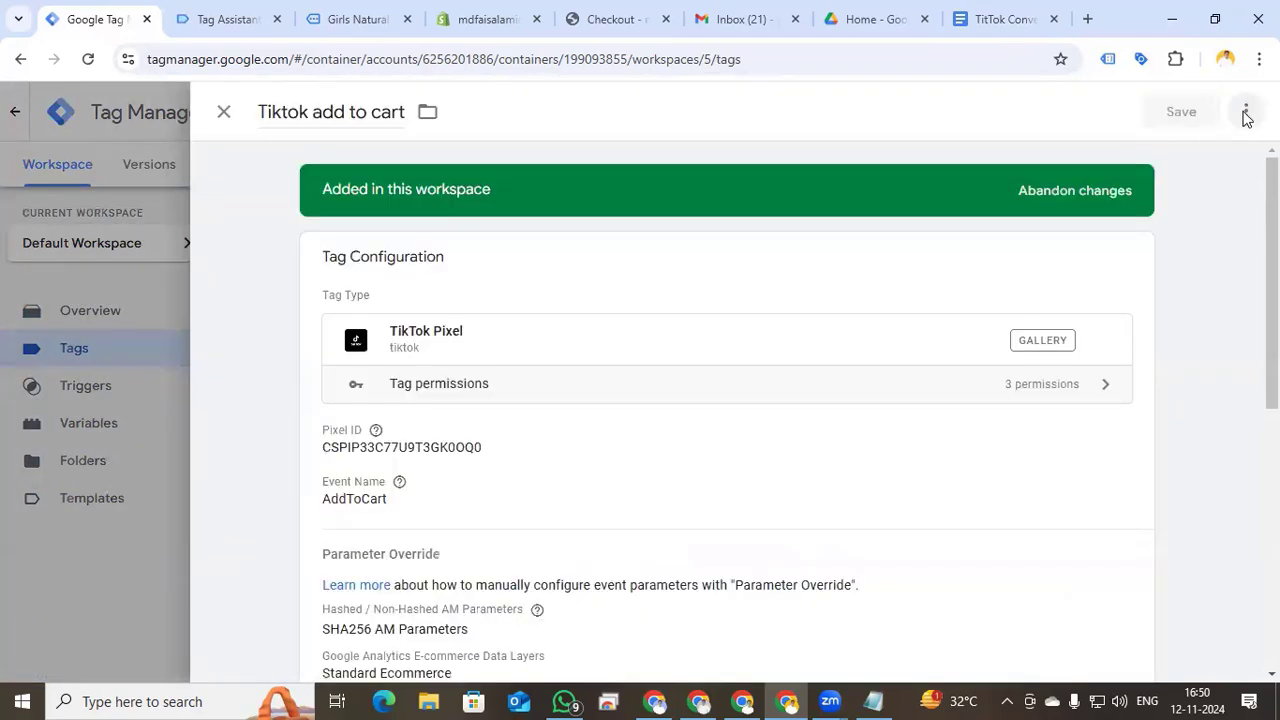
{"action": "left_click", "coordinate": [1246, 112]}
{"action": "left_click", "coordinate": [1196, 156]}
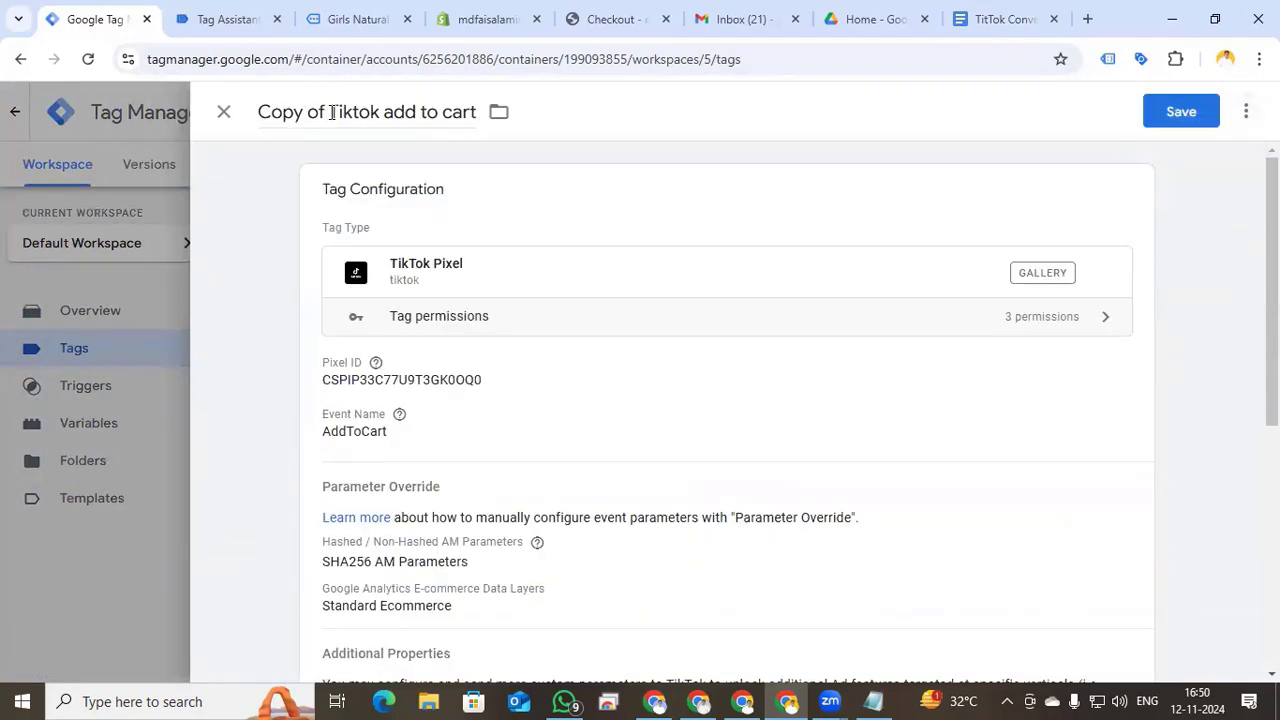
{"action": "left_click_drag", "start_coordinate": [331, 112], "coordinate": [407, 114]}
{"action": "key", "text": "BackSpace"}
{"action": "type", "text": "Begin Checkout"}
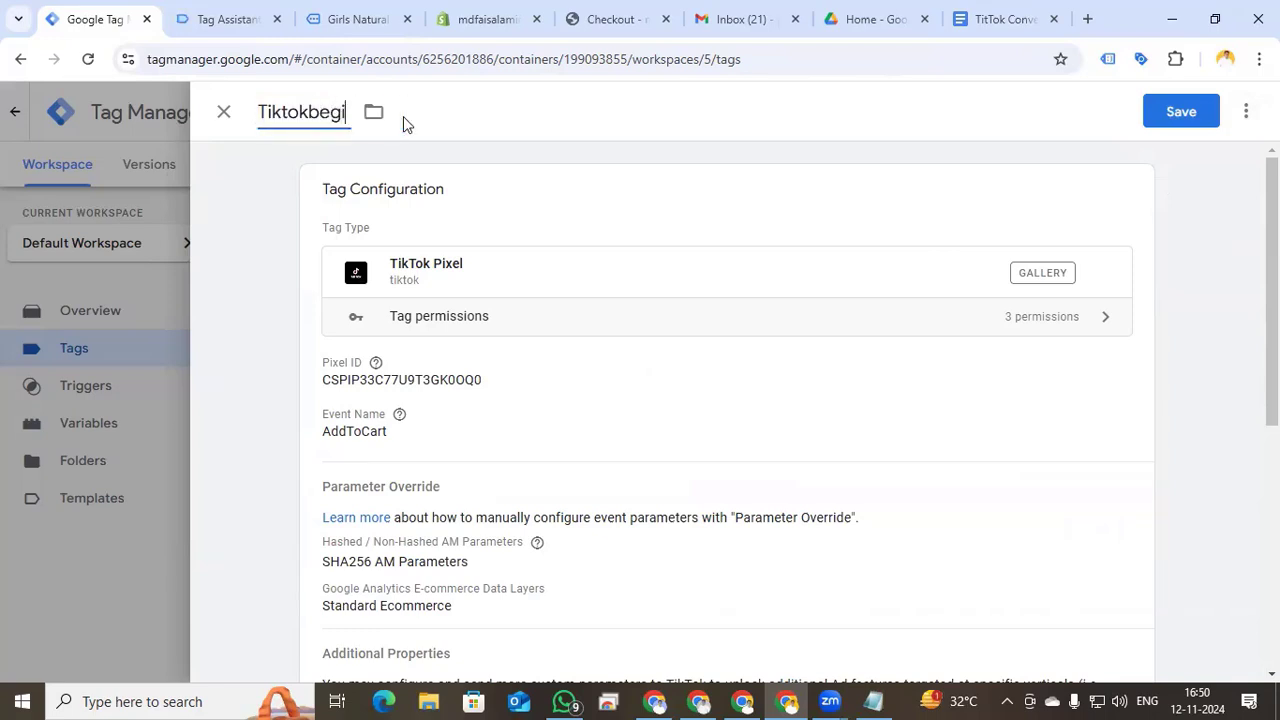
- Set the copied tag's event to InitiateCheckout and expand its Additional Properties table
{"action": "left_click", "coordinate": [523, 430]}
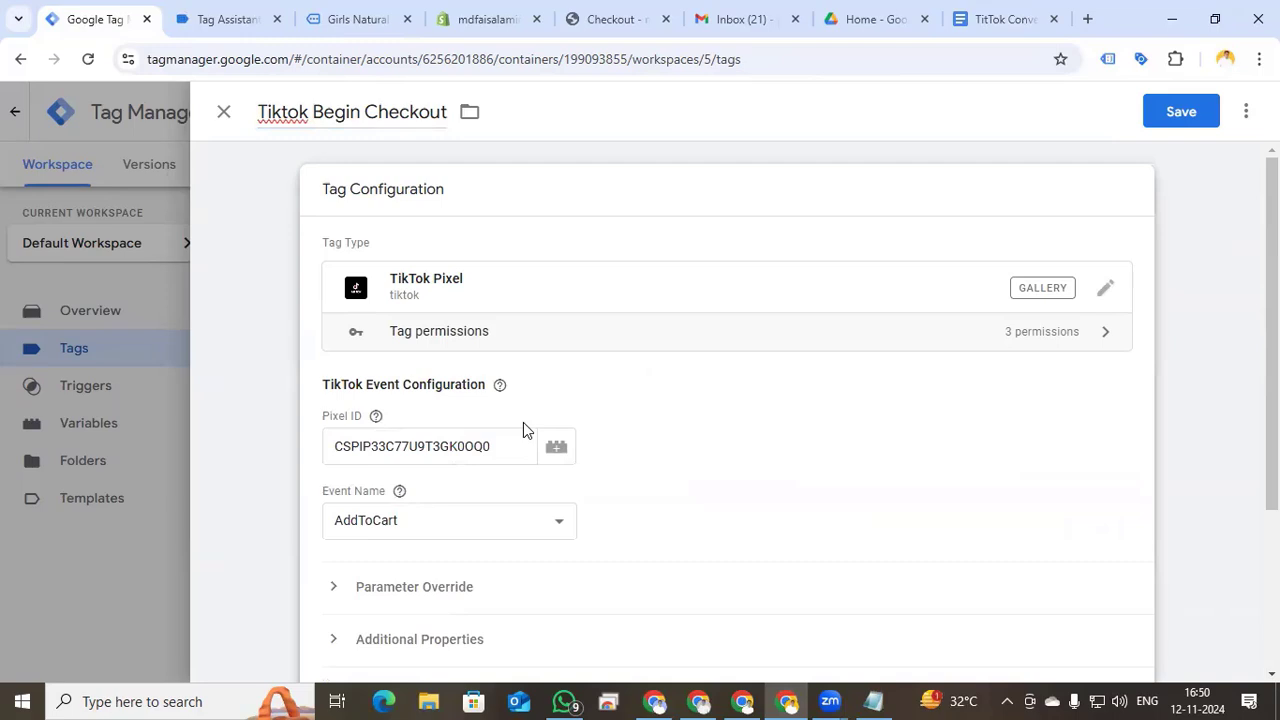
{"action": "left_click", "coordinate": [503, 520]}
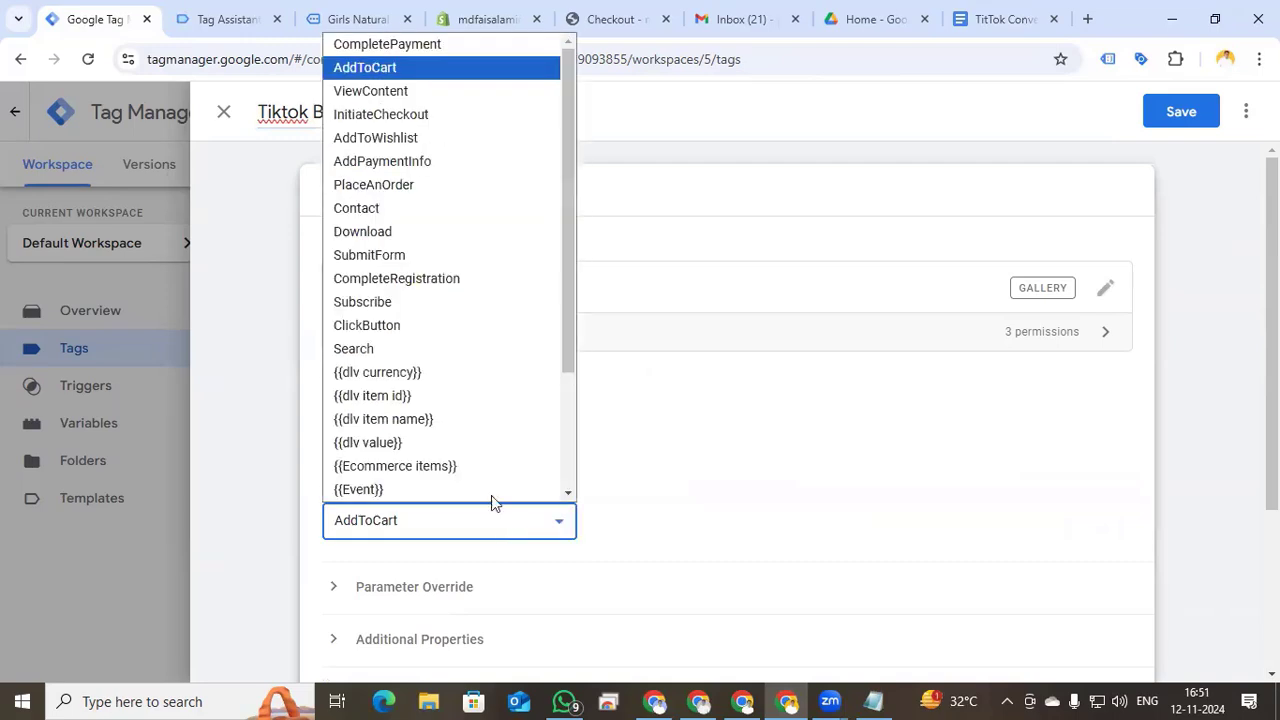
{"action": "left_click", "coordinate": [415, 116]}
{"action": "scroll", "coordinate": [680, 449], "scroll_direction": "down", "scroll_amount": 2}
{"action": "left_click", "coordinate": [337, 458]}
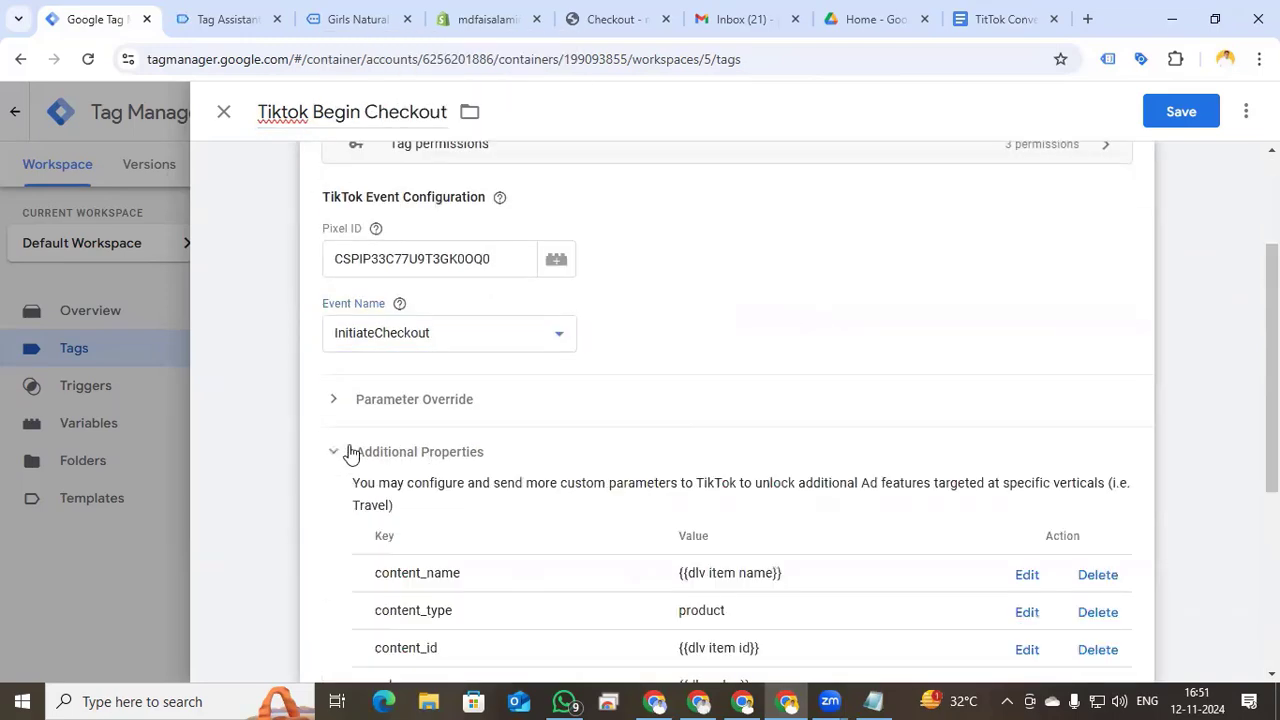
{"action": "scroll", "coordinate": [686, 451], "scroll_direction": "down", "scroll_amount": 3}
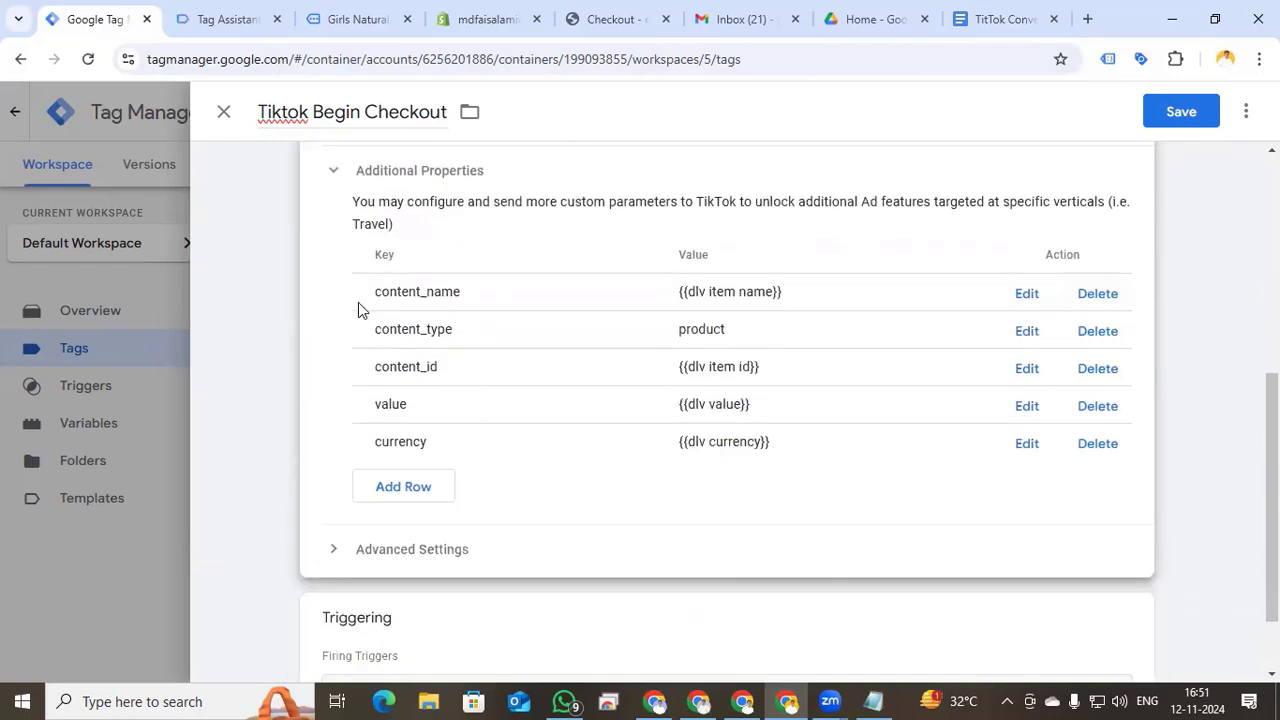
- Clear the existing value of the content_name property
{"action": "left_click", "coordinate": [1025, 294]}
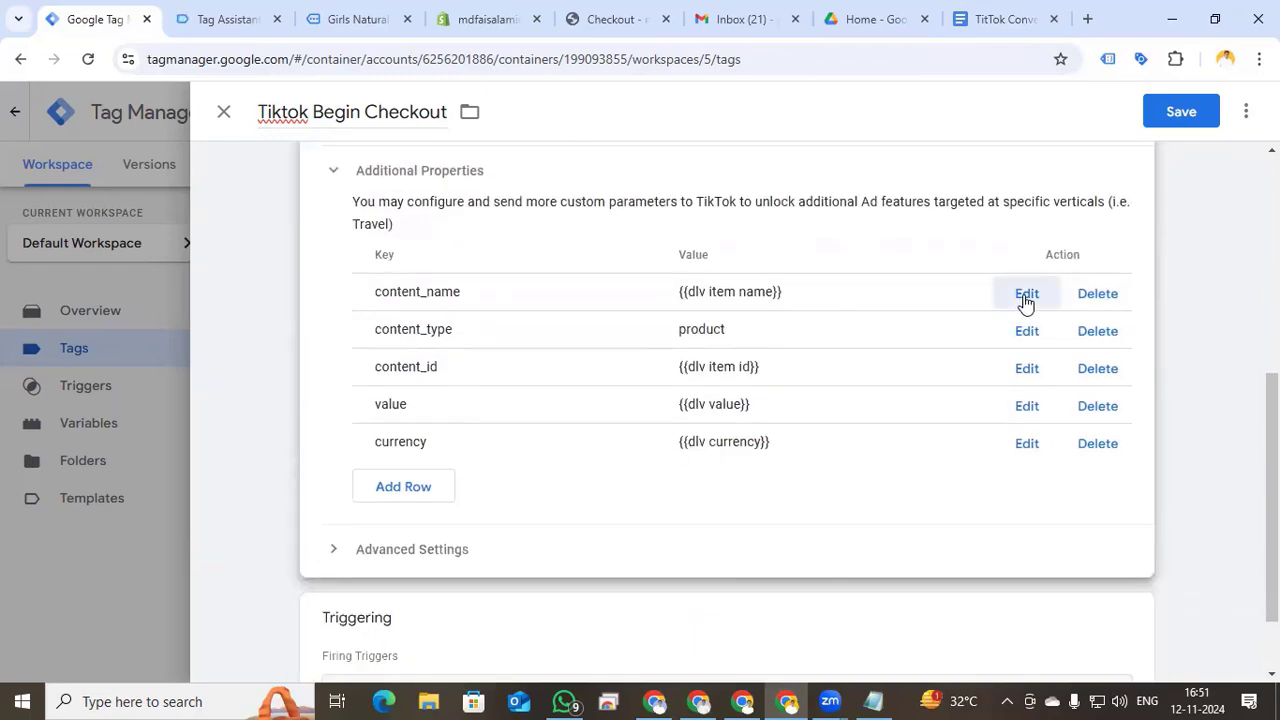
{"action": "left_click_drag", "start_coordinate": [851, 263], "coordinate": [731, 270]}
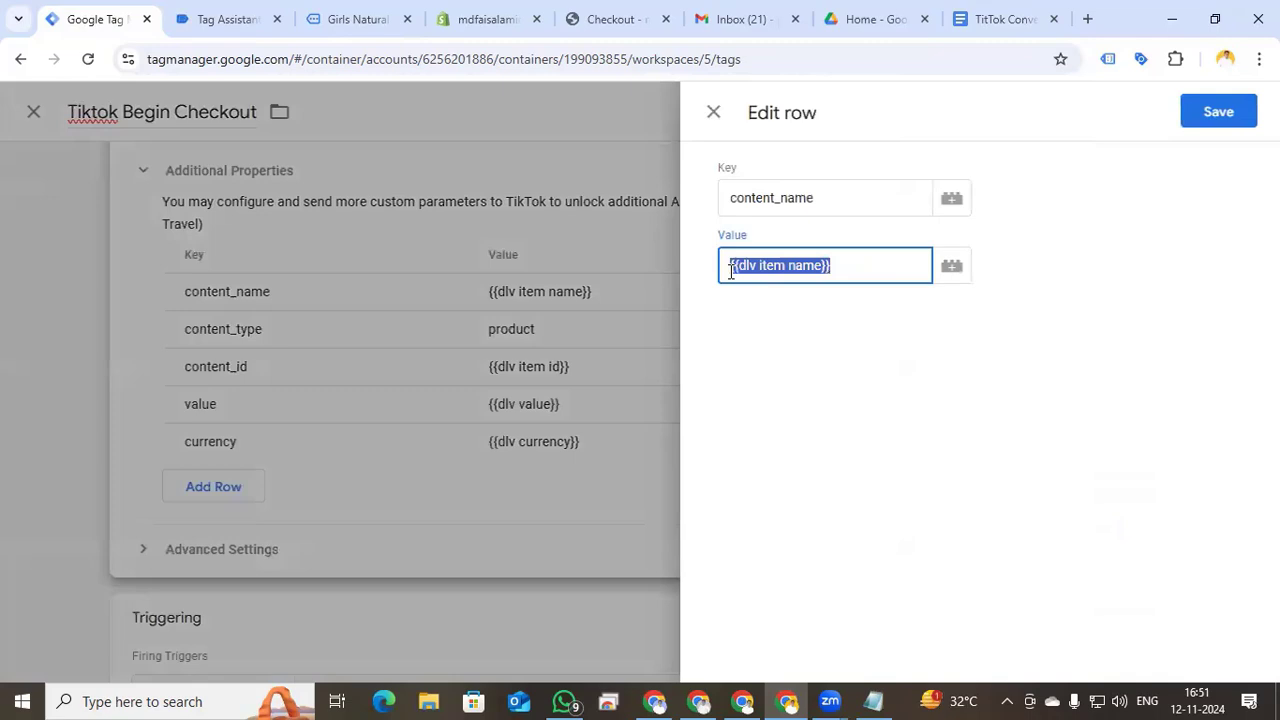
{"action": "key", "text": "BackSpace"}
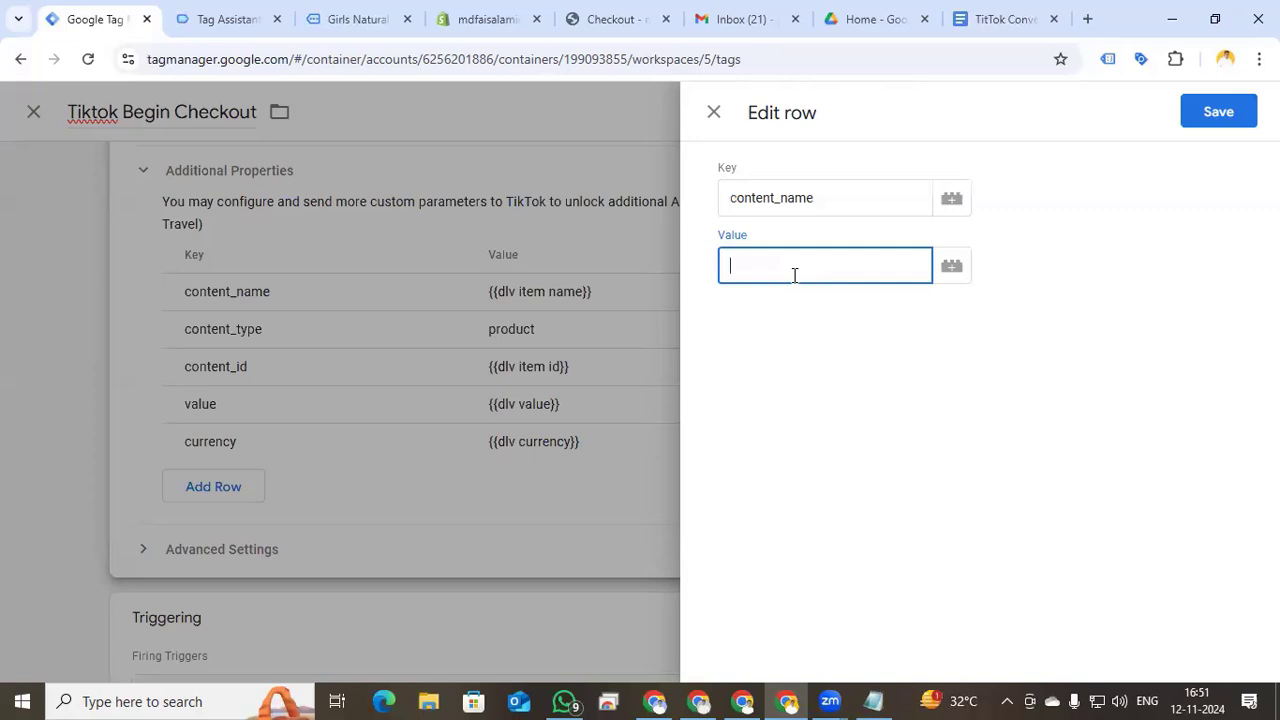
- Start a new Custom JavaScript variable to supply the content_name value
{"action": "left_click", "coordinate": [955, 270]}
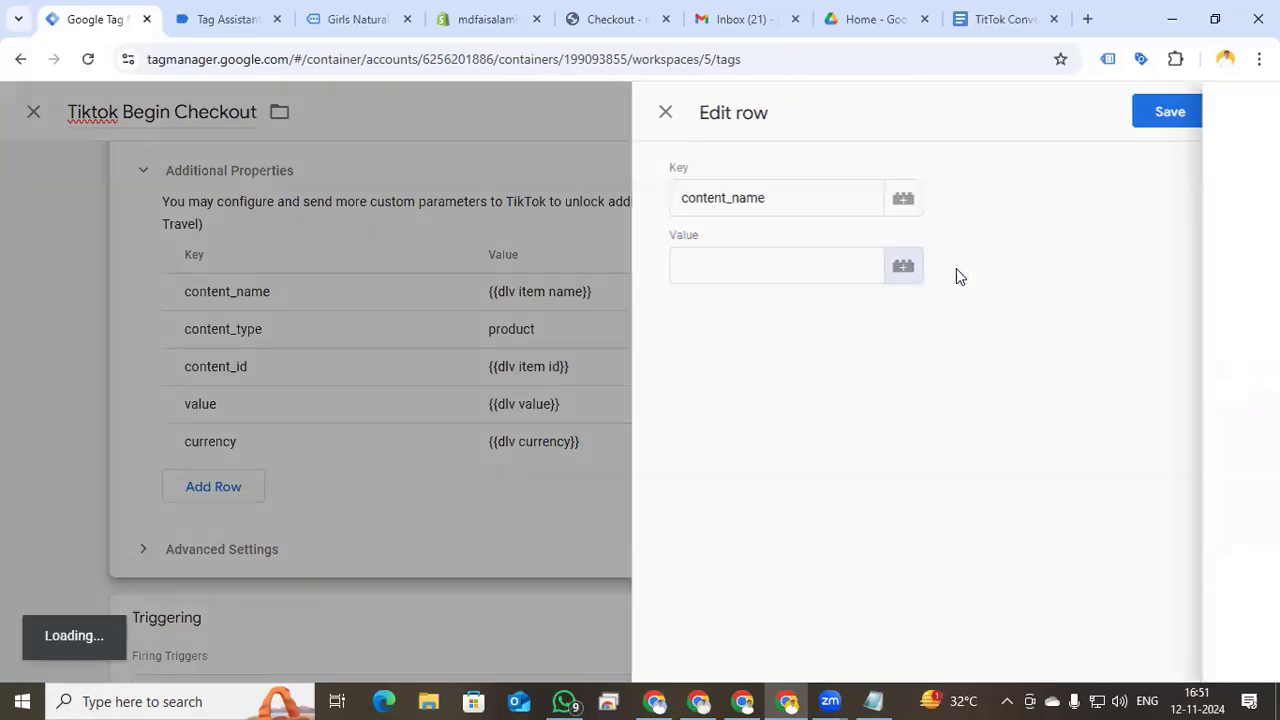
{"action": "left_click", "coordinate": [1245, 113]}
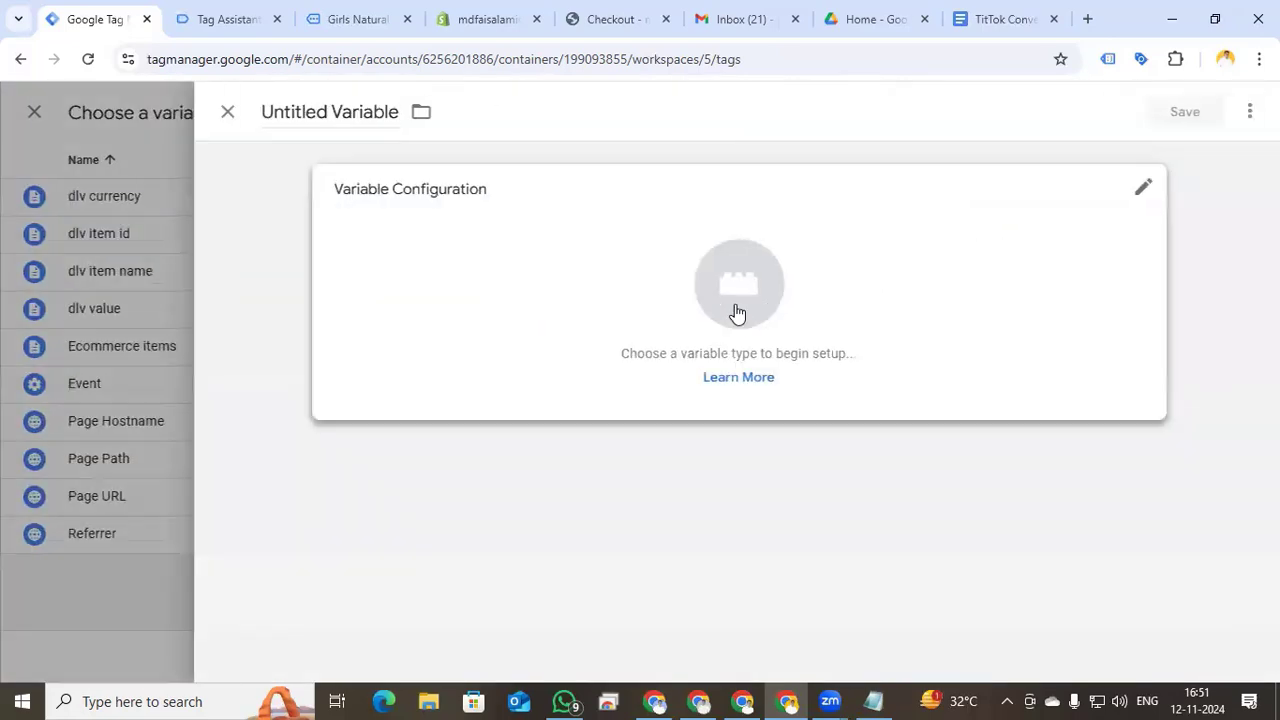
{"action": "left_click", "coordinate": [728, 294]}
{"action": "scroll", "coordinate": [790, 390], "scroll_direction": "down", "scroll_amount": 2}
{"action": "scroll", "coordinate": [812, 420], "scroll_direction": "down", "scroll_amount": 1}
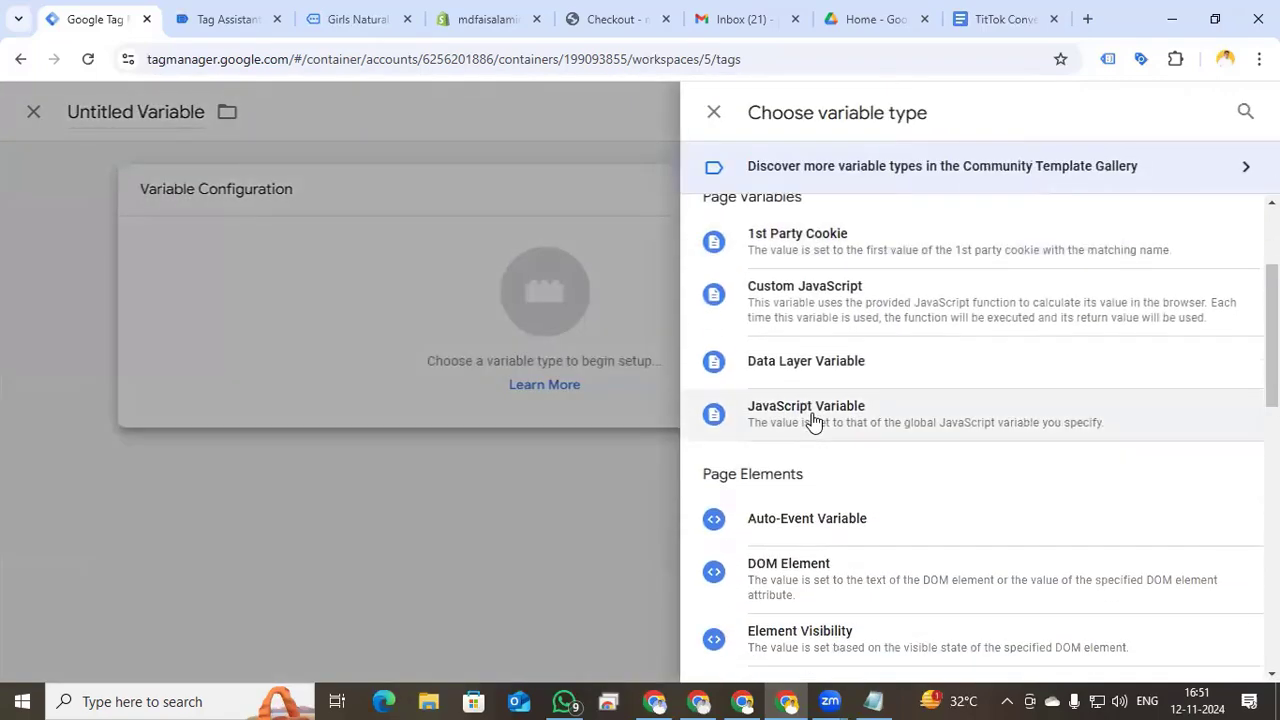
{"action": "left_click", "coordinate": [826, 323]}
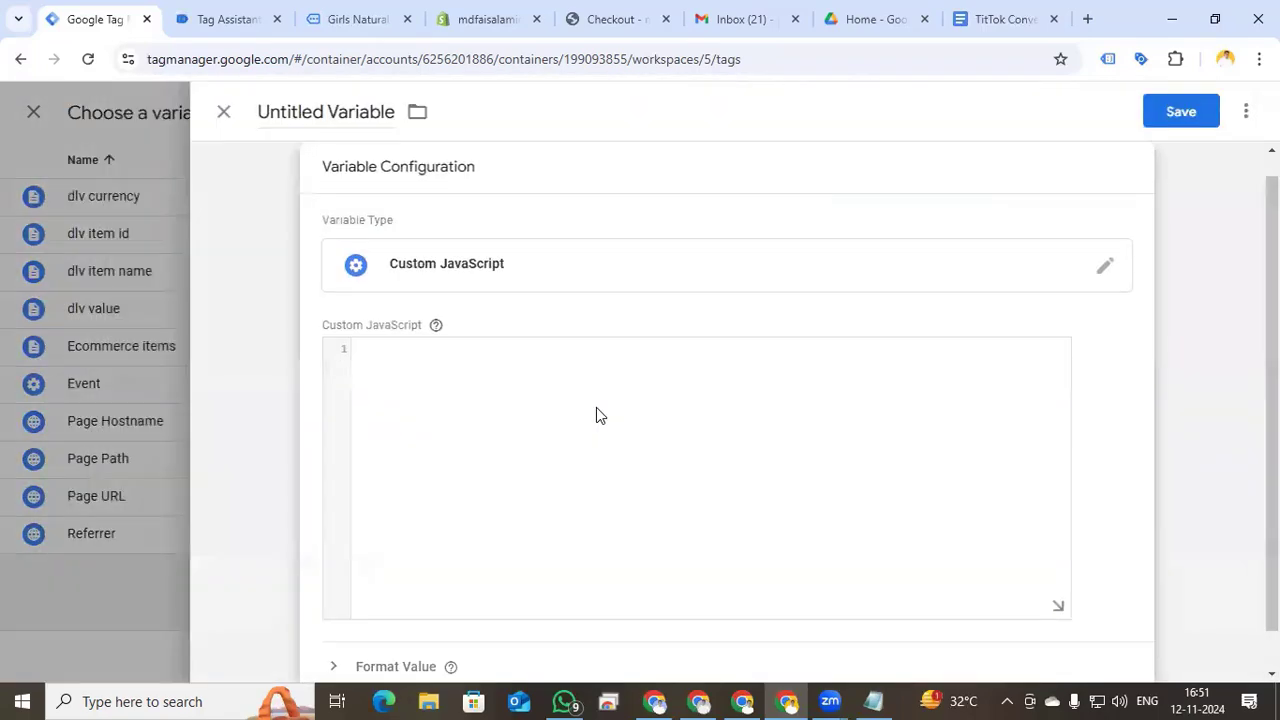
- Select the CJS Item Name function code in the 'TitTok Conversion Api For Shopify Store' doc
{"action": "left_click", "coordinate": [991, 16]}
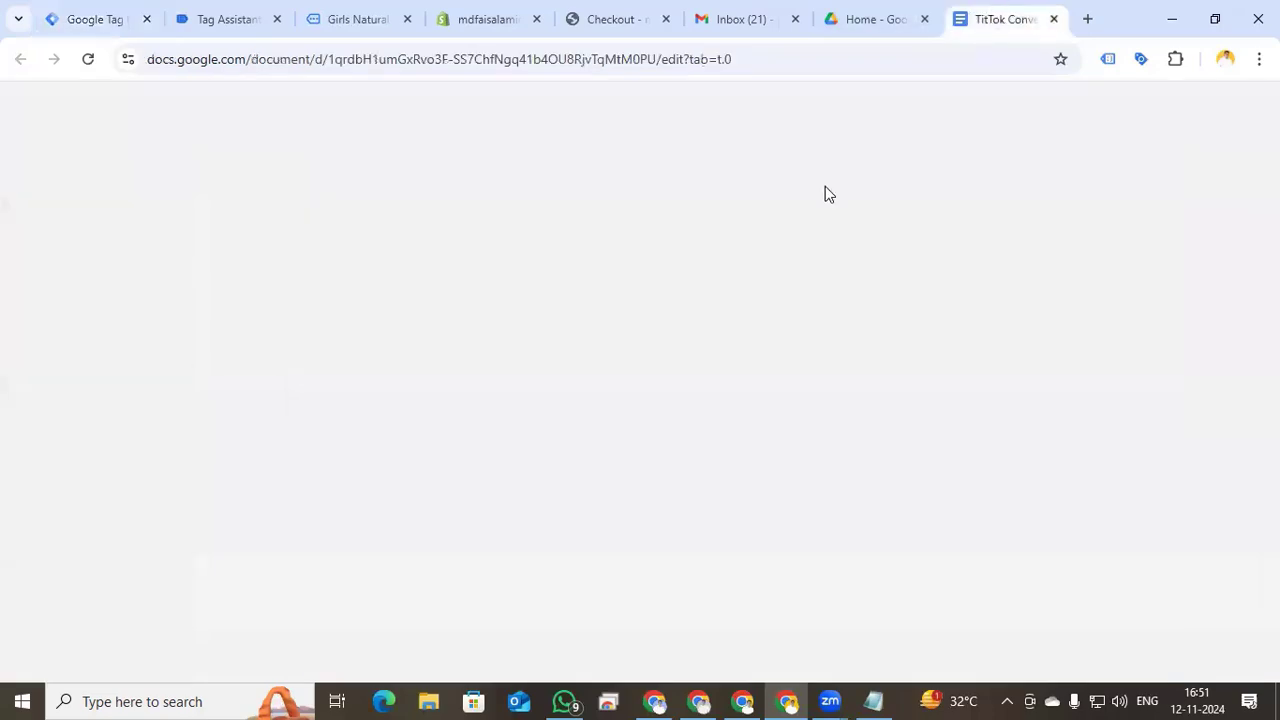
{"action": "left_click", "coordinate": [476, 408]}
{"action": "scroll", "coordinate": [528, 384], "scroll_direction": "up", "scroll_amount": 2}
{"action": "scroll", "coordinate": [528, 384], "scroll_direction": "down", "scroll_amount": 3}
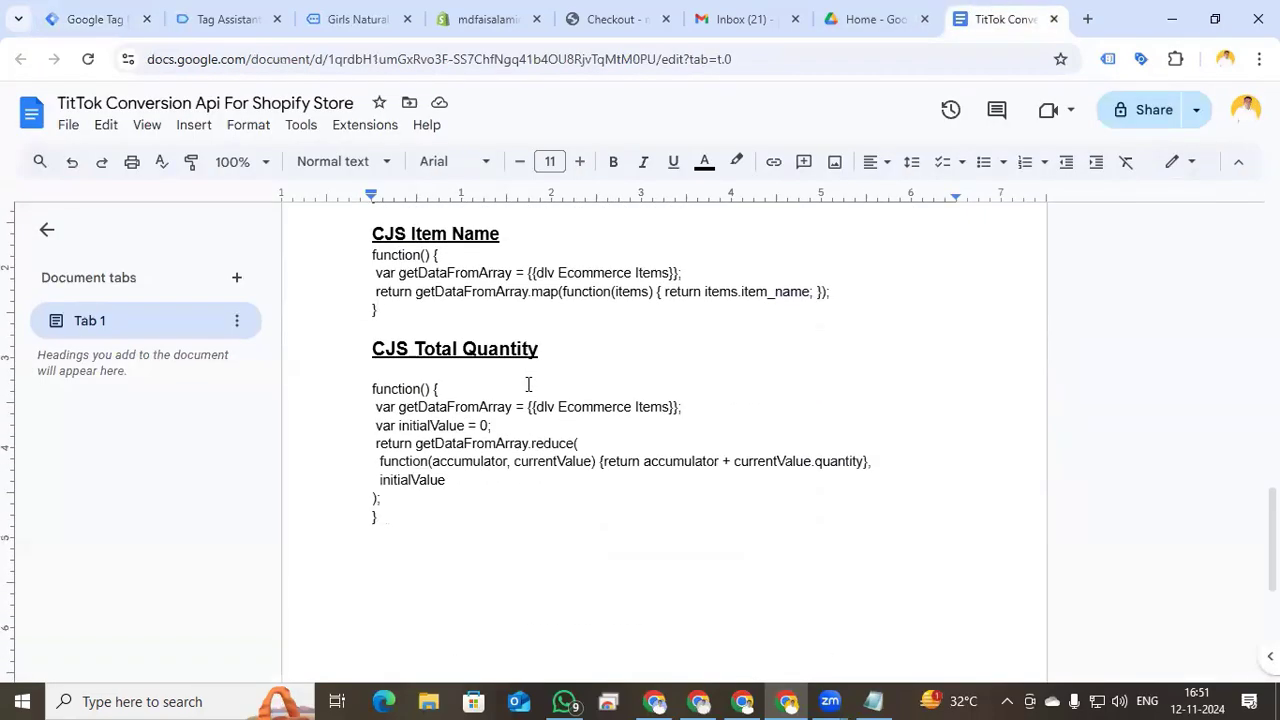
{"action": "scroll", "coordinate": [528, 384], "scroll_direction": "up", "scroll_amount": 5}
{"action": "scroll", "coordinate": [529, 385], "scroll_direction": "down", "scroll_amount": 4}
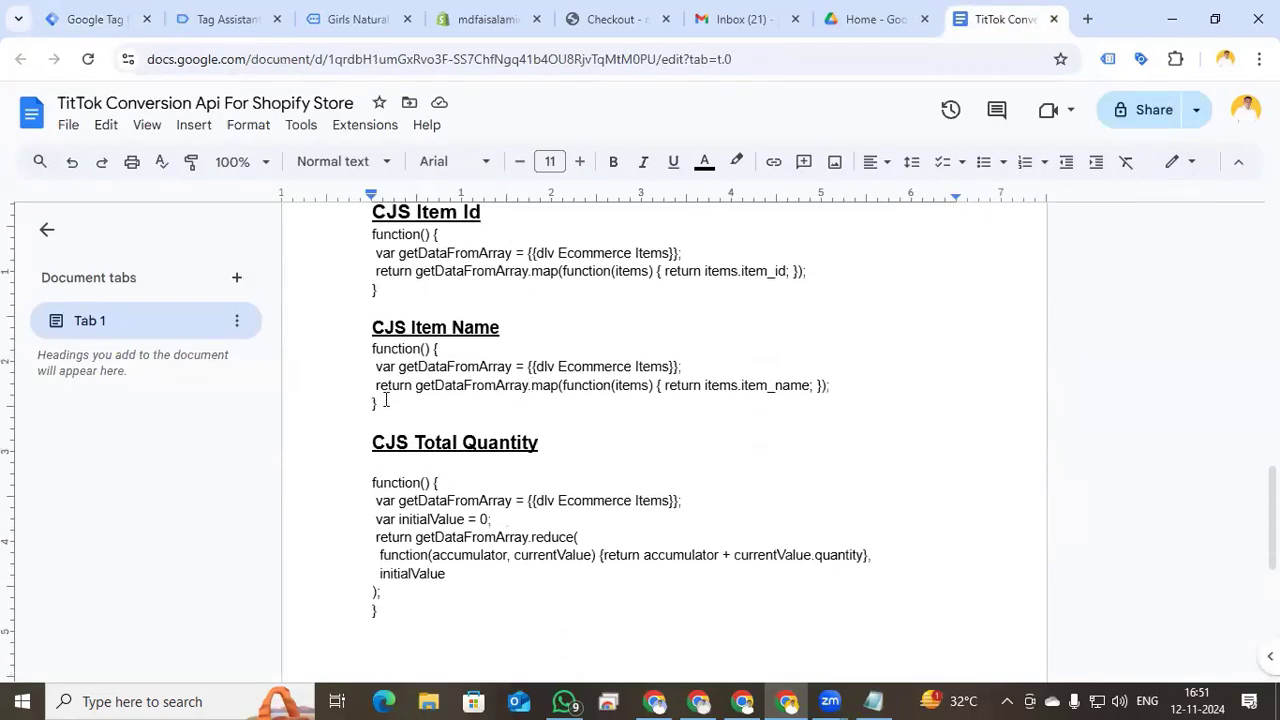
{"action": "left_click_drag", "start_coordinate": [377, 403], "coordinate": [371, 351]}
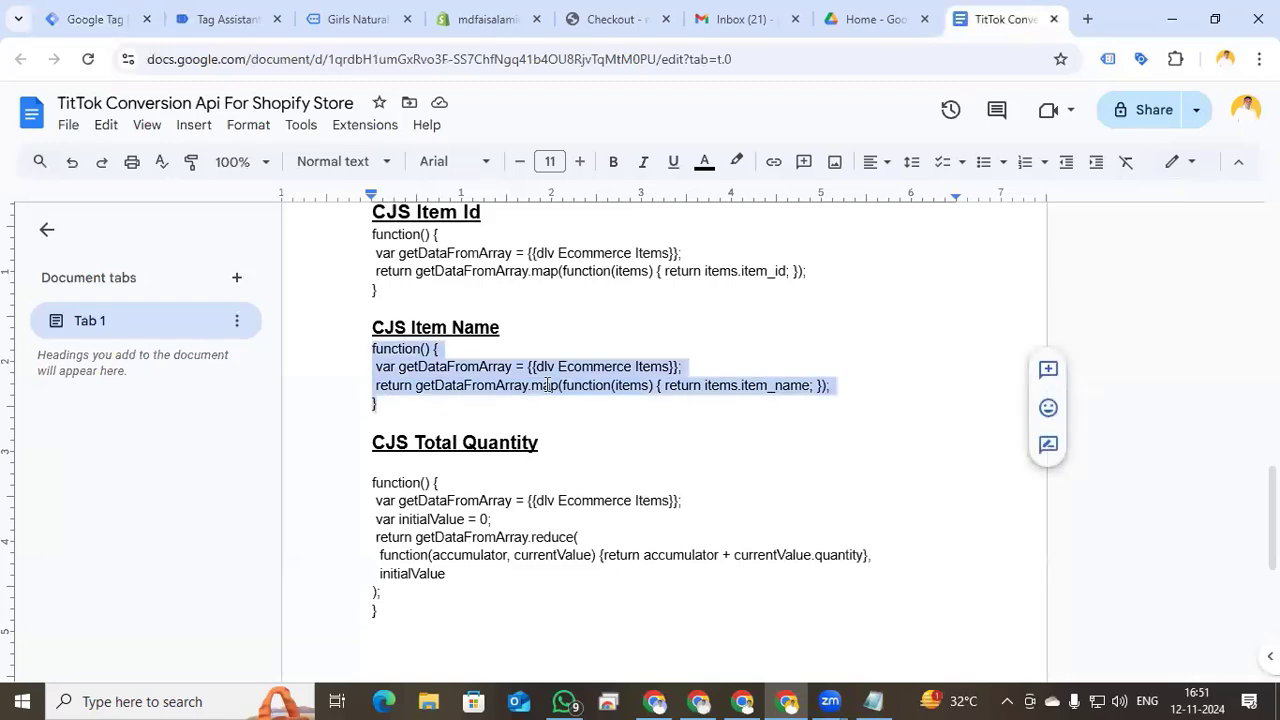
- Paste the Item Name function and replace {{dlv Ecommerce Items}} with {{Ecommerce items}}
{"action": "left_click", "coordinate": [92, 28]}
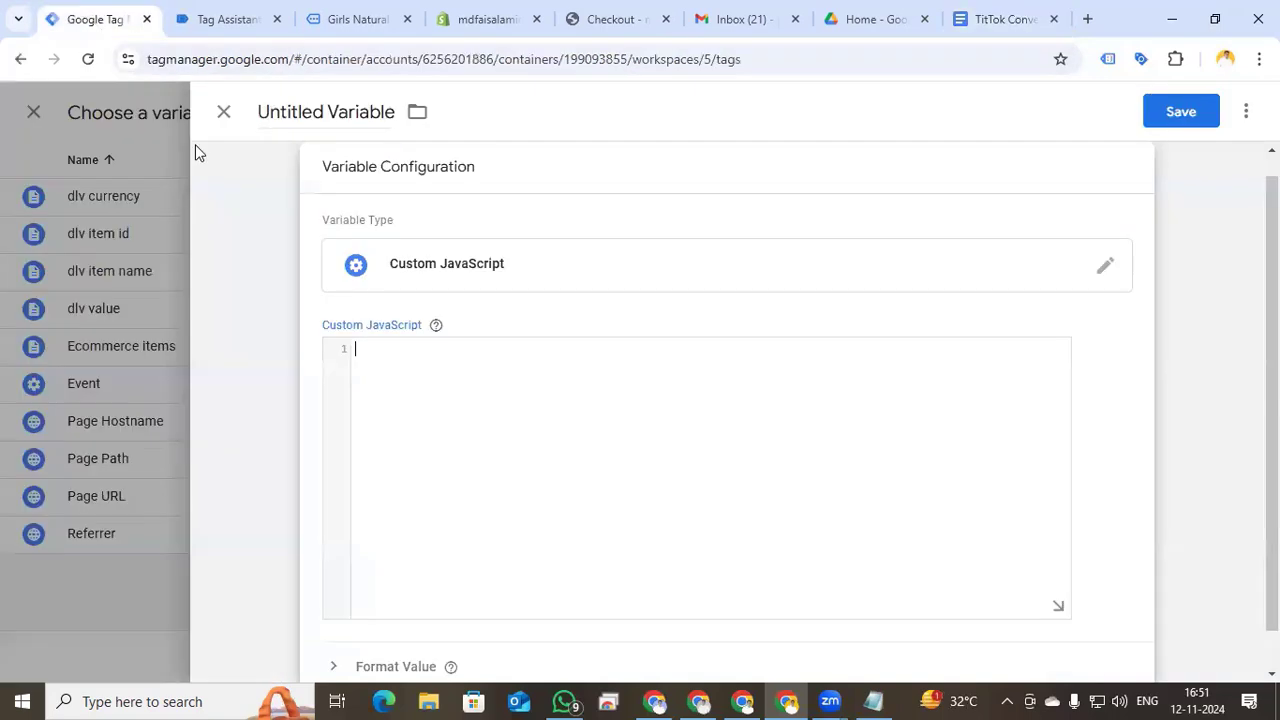
{"action": "key", "text": "ctrl+v"}
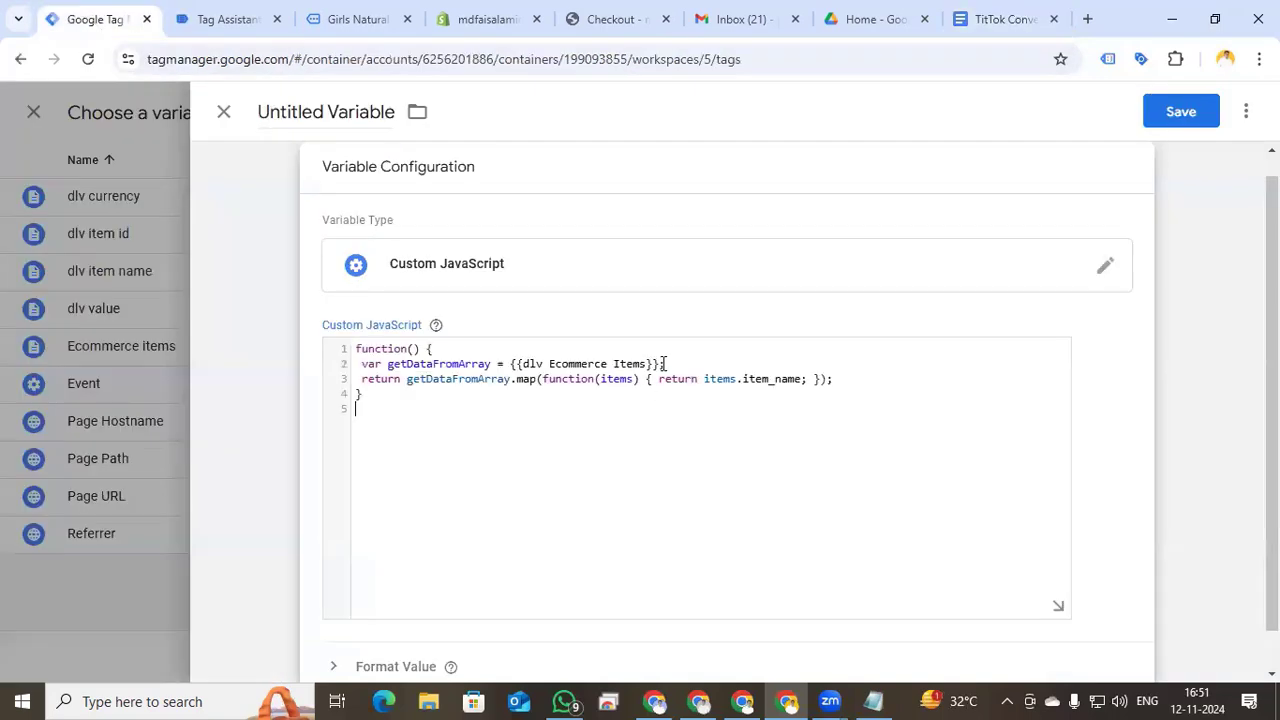
{"action": "left_click_drag", "start_coordinate": [662, 364], "coordinate": [513, 362]}
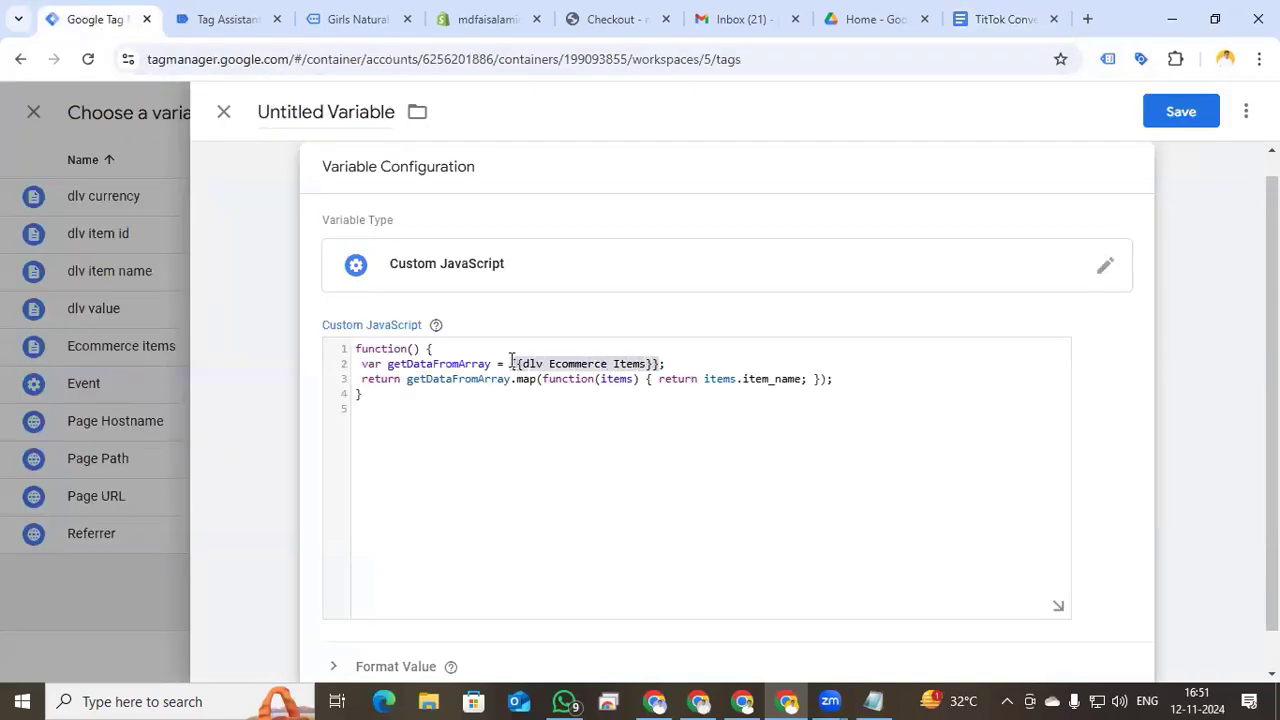
{"action": "type", "text": "{{"}
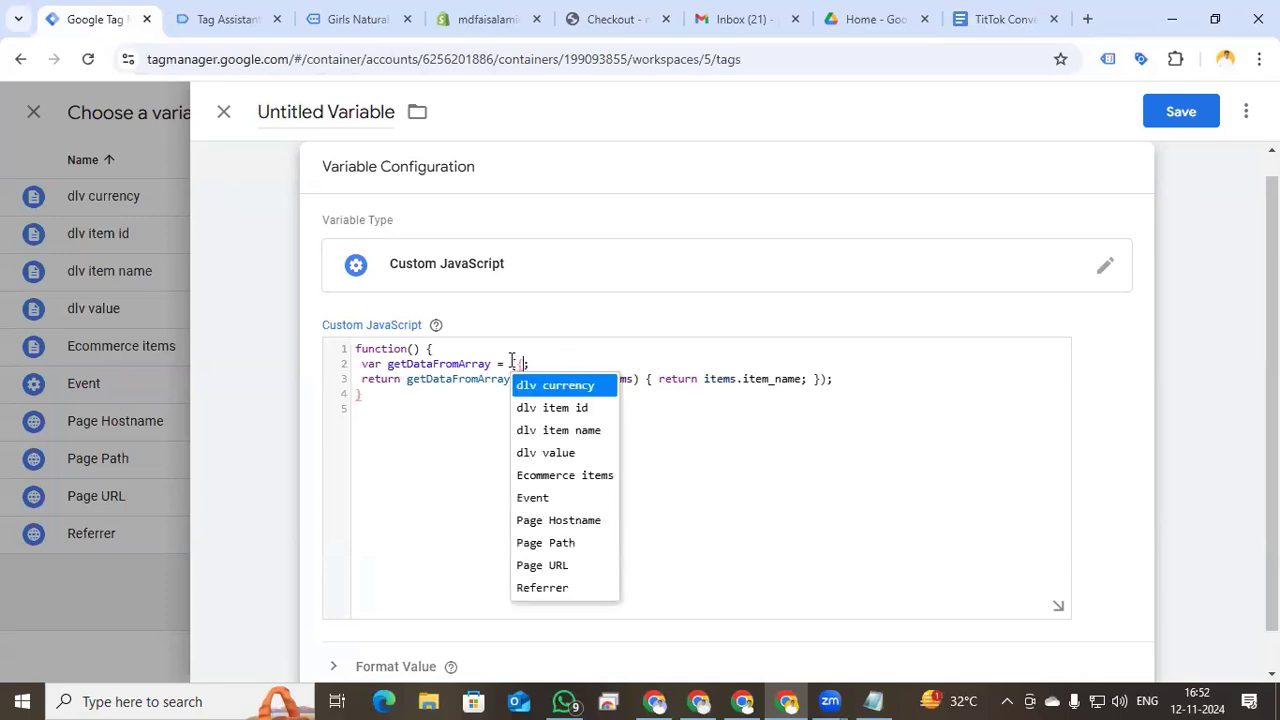
{"action": "left_click", "coordinate": [566, 476]}
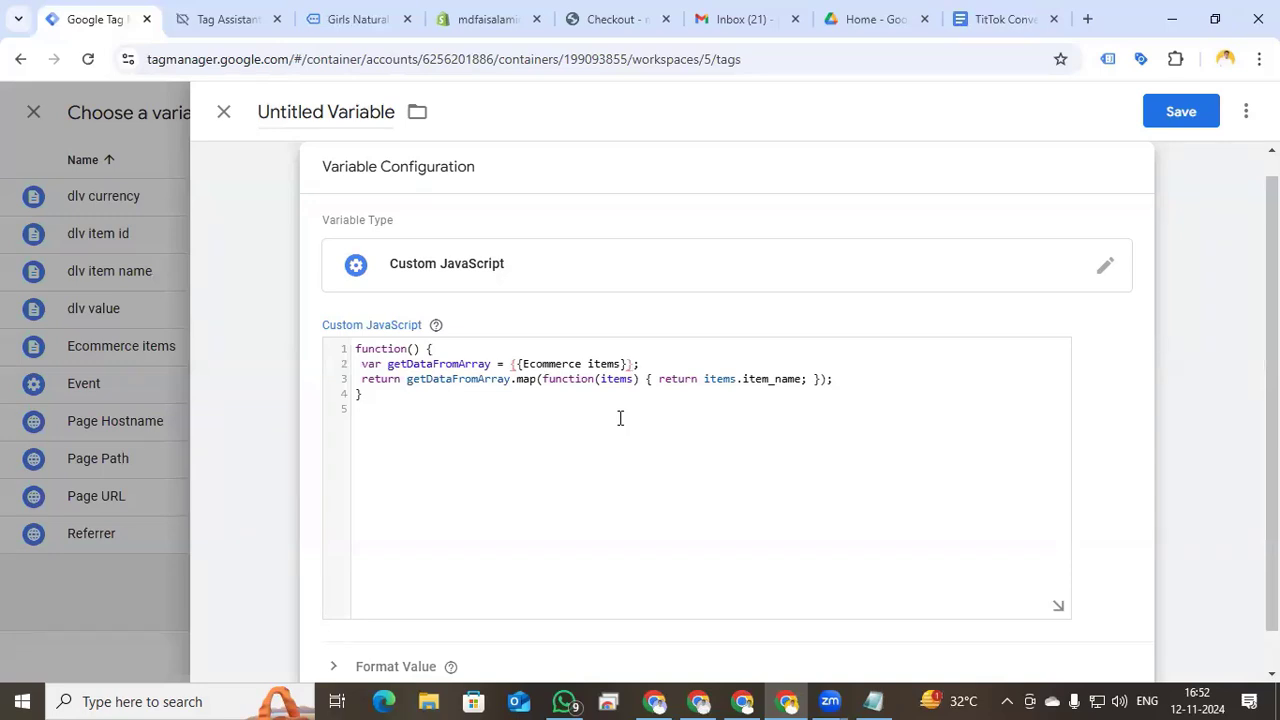
- Name the new Custom JavaScript variable 'Cjs Item name' and save it as content_name's value
{"action": "left_click", "coordinate": [337, 115]}
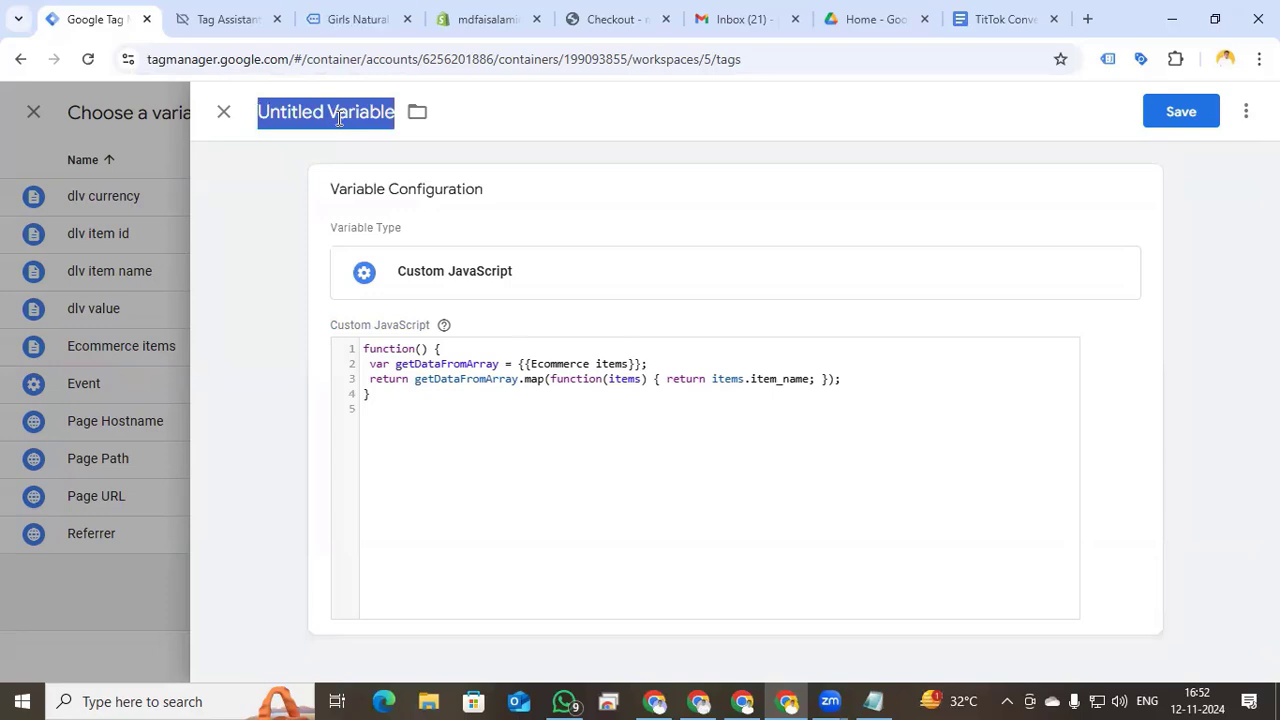
{"action": "type", "text": "Cj"}
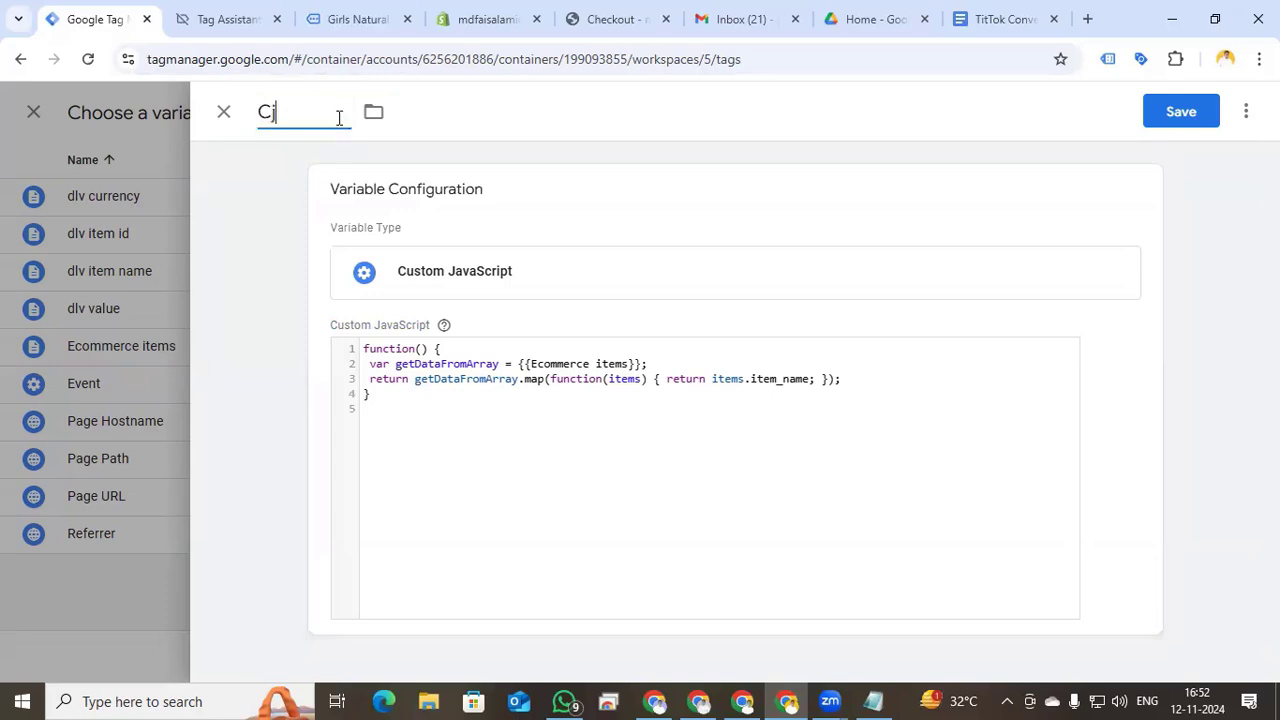
{"action": "type", "text": "s Item name"}
{"action": "left_click", "coordinate": [1180, 118]}
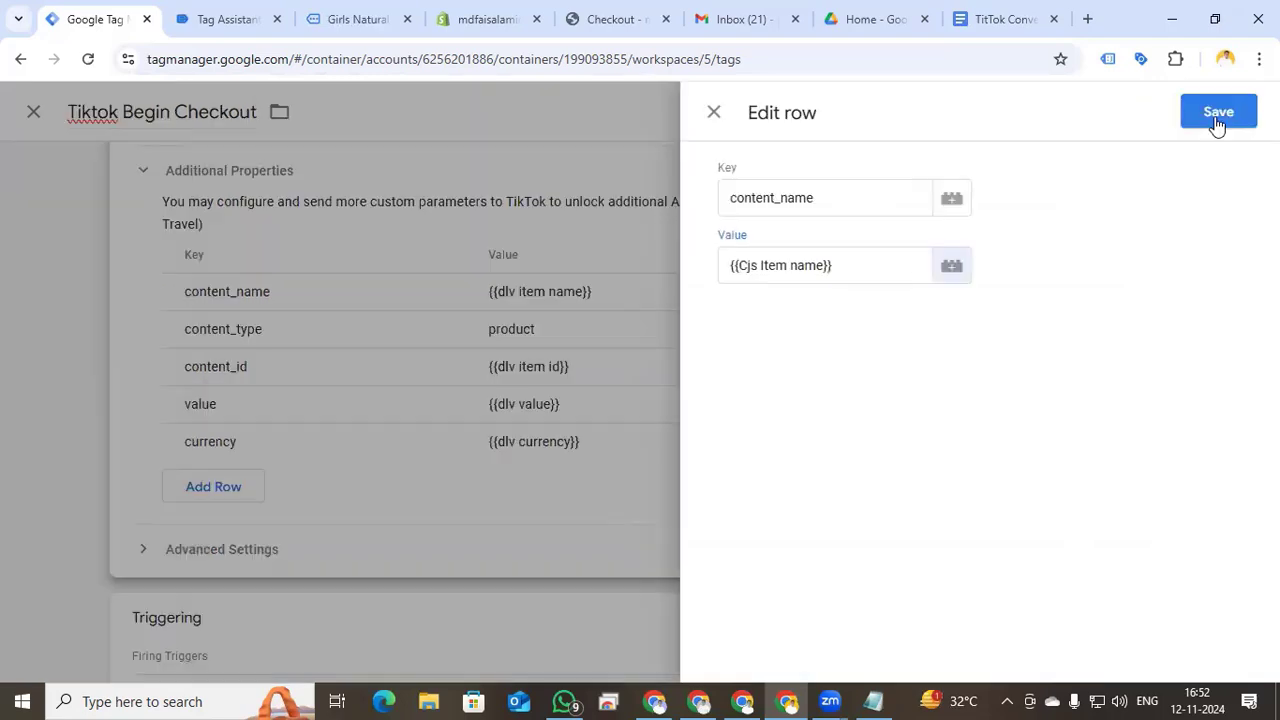
- Confirm the content_name row, clear the content_id value, and start a new Custom JavaScript variable
{"action": "left_click", "coordinate": [1216, 120]}
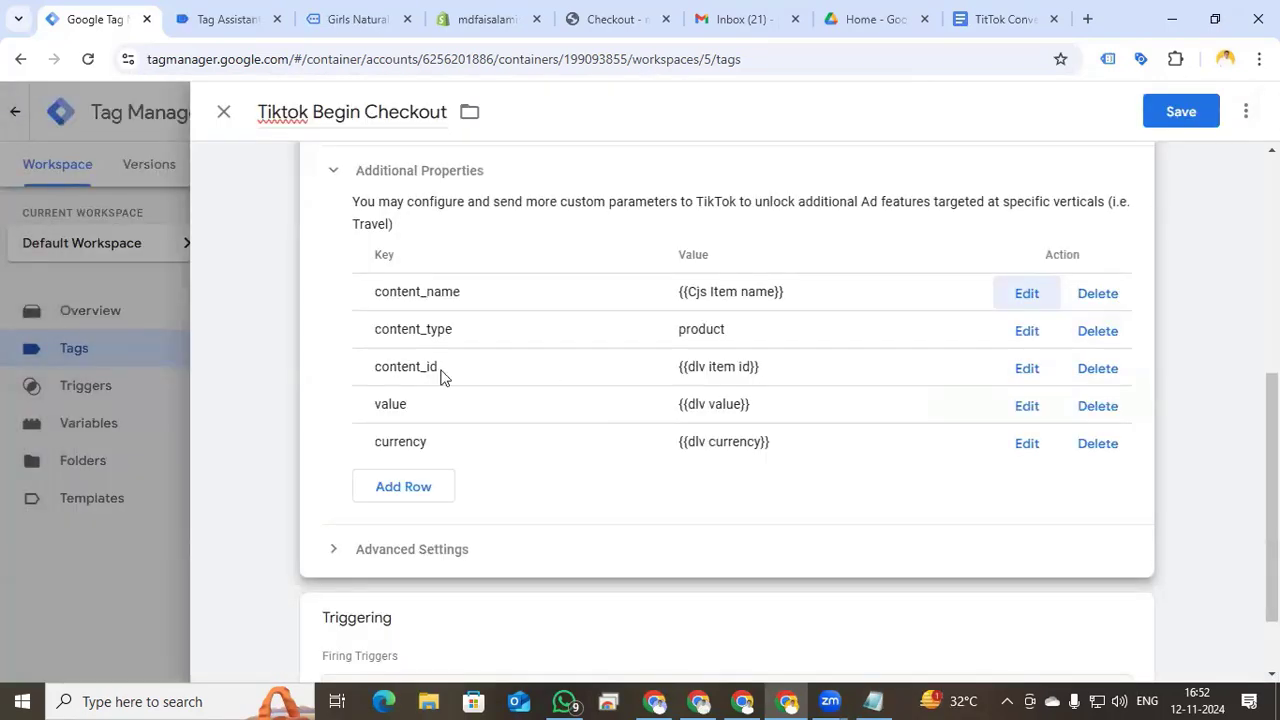
{"action": "left_click", "coordinate": [1027, 372]}
{"action": "left_click_drag", "start_coordinate": [831, 263], "coordinate": [703, 272]}
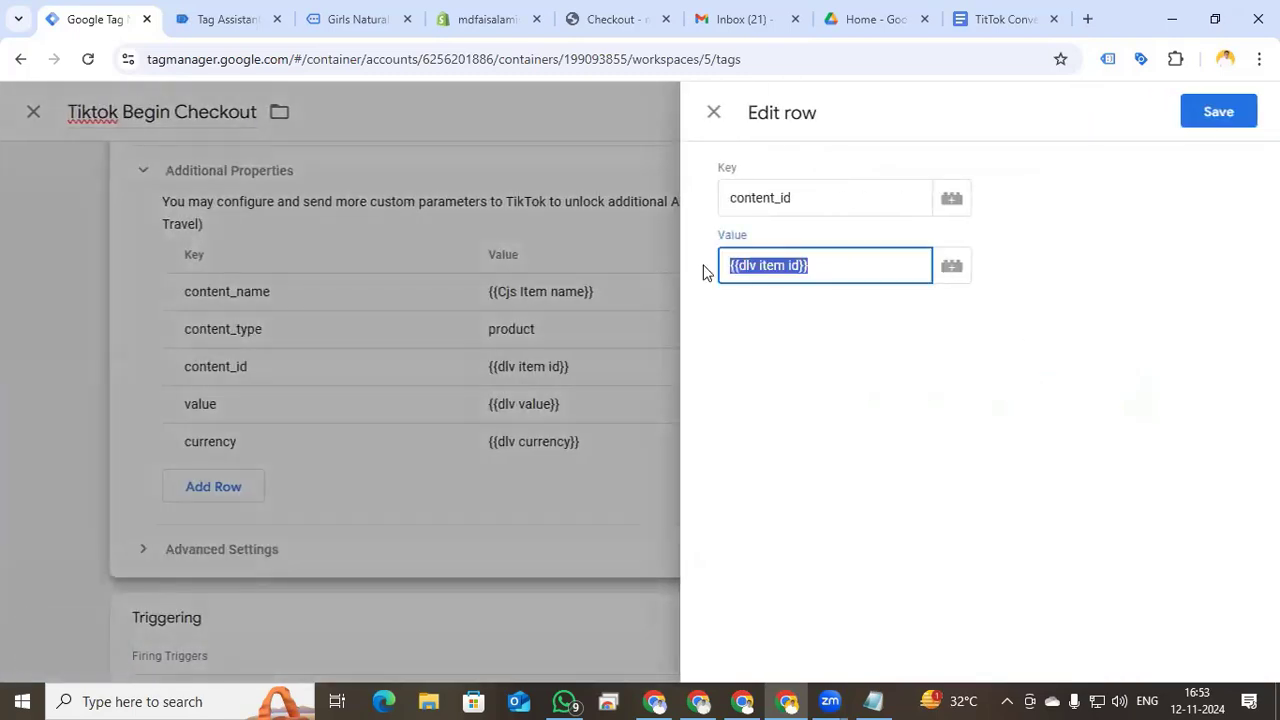
{"action": "key", "text": "BackSpace"}
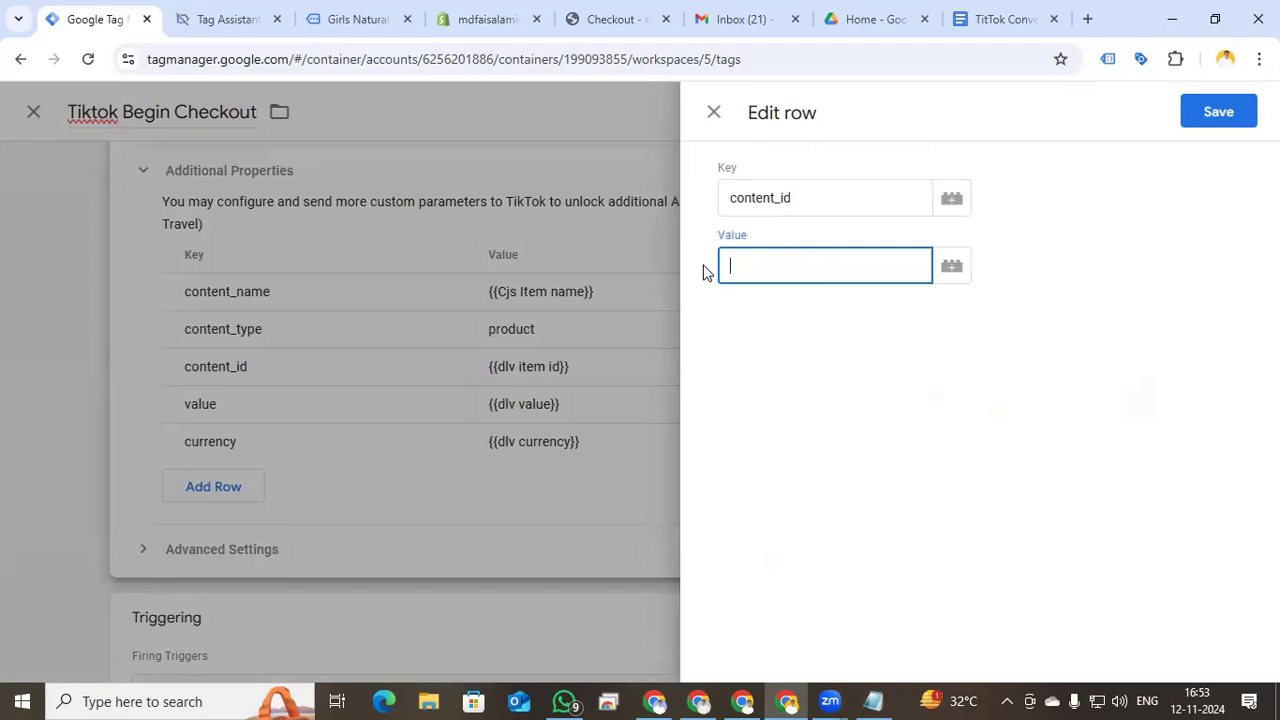
{"action": "left_click", "coordinate": [952, 268]}
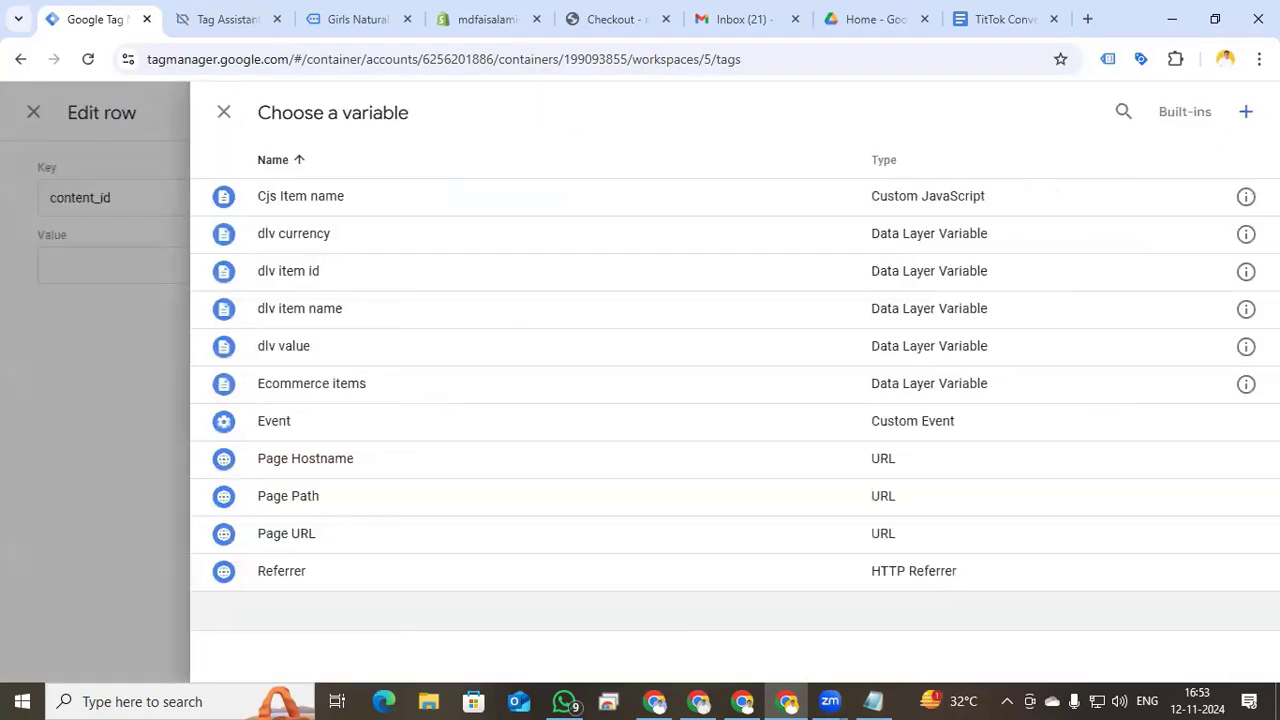
{"action": "left_click", "coordinate": [1246, 118]}
{"action": "left_click", "coordinate": [714, 320]}
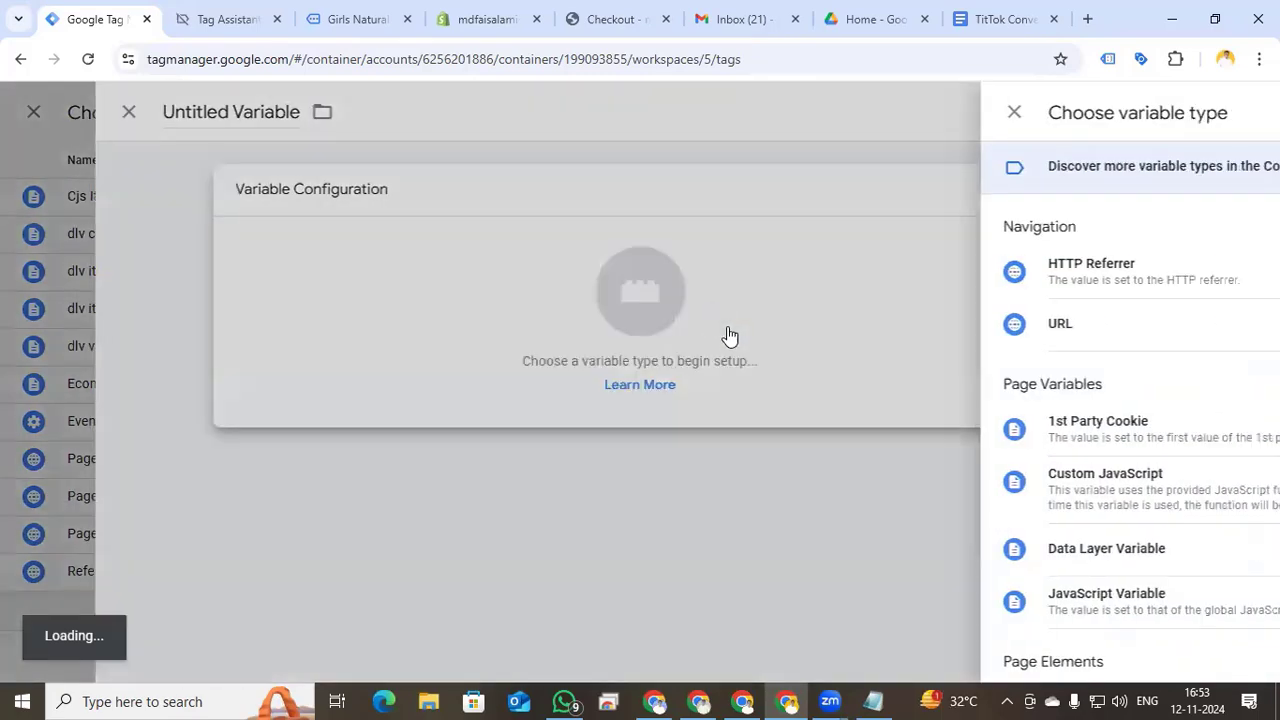
{"action": "scroll", "coordinate": [833, 422], "scroll_direction": "down", "scroll_amount": 1}
{"action": "left_click", "coordinate": [829, 420]}
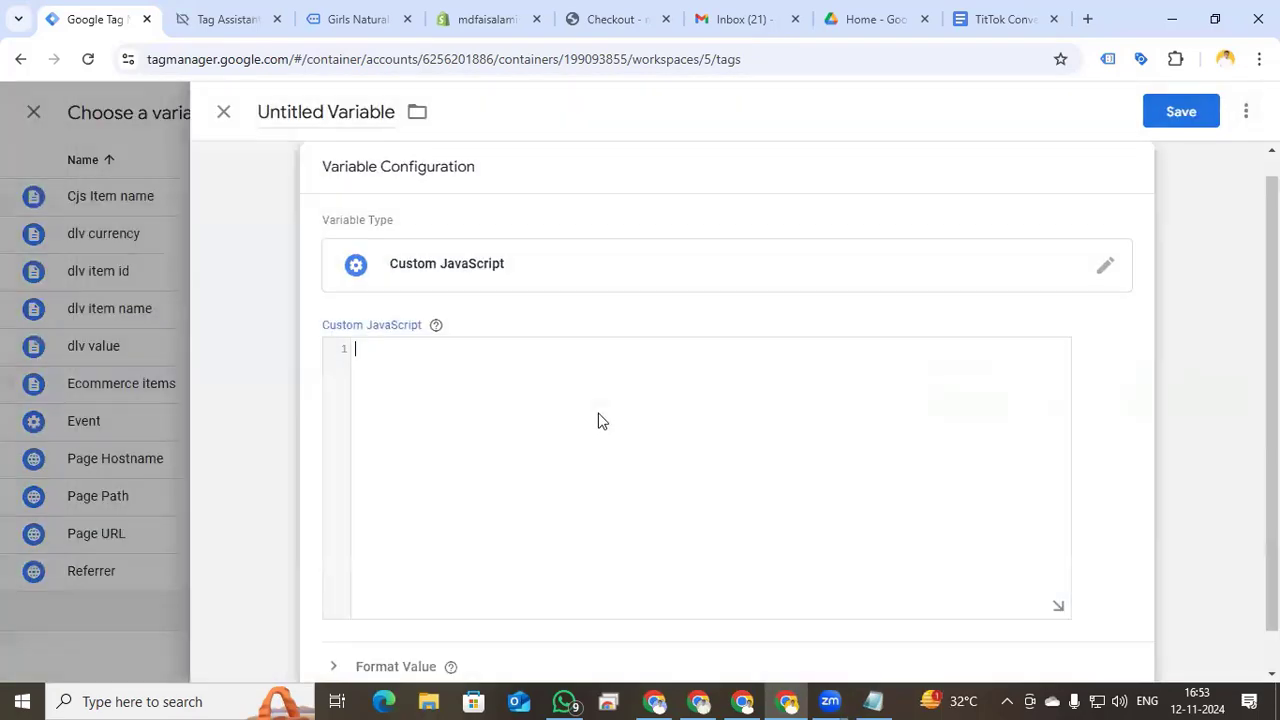
- Paste the CJS Item Id function and point it at {{Ecommerce items}}
{"action": "left_click", "coordinate": [1000, 19]}
{"action": "left_click", "coordinate": [372, 422], "text": "shift"}
{"action": "key", "text": "ctrl+c"}
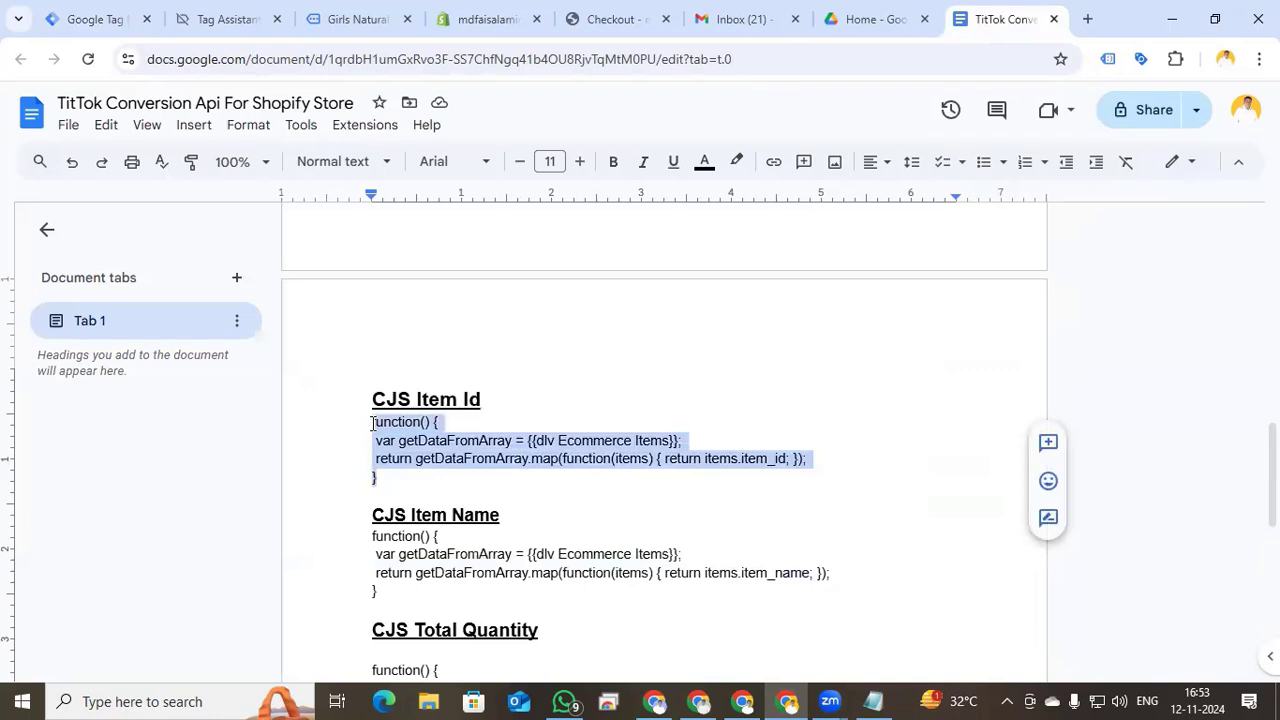
{"action": "left_click", "coordinate": [120, 19]}
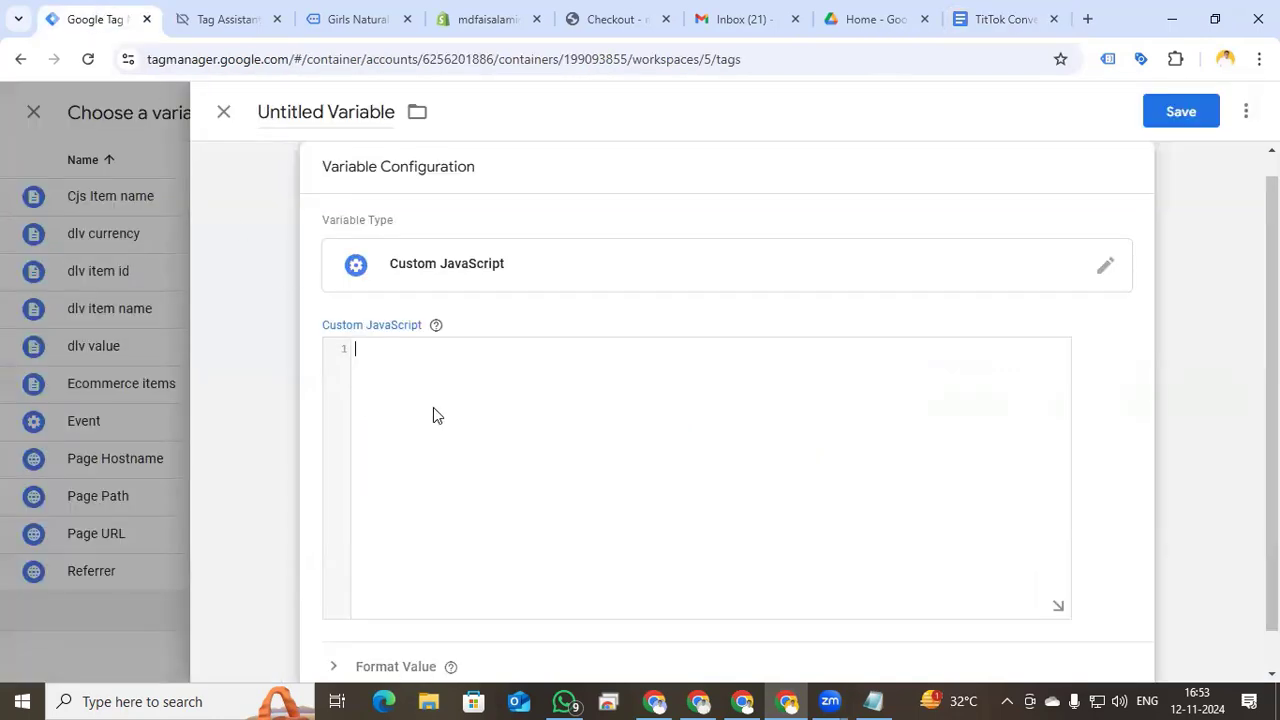
{"action": "key", "text": "ctrl+v"}
{"action": "left_click_drag", "start_coordinate": [660, 367], "coordinate": [511, 364]}
{"action": "type", "text": "{{"}
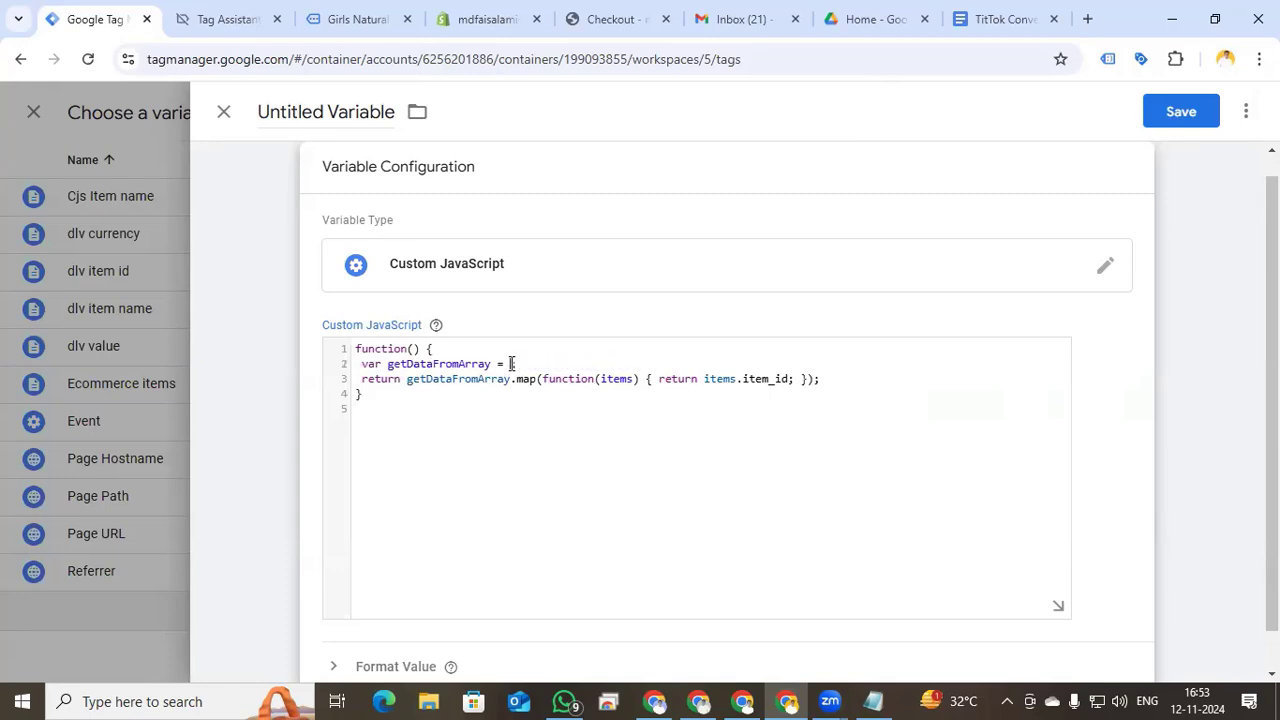
{"action": "left_click", "coordinate": [557, 498]}
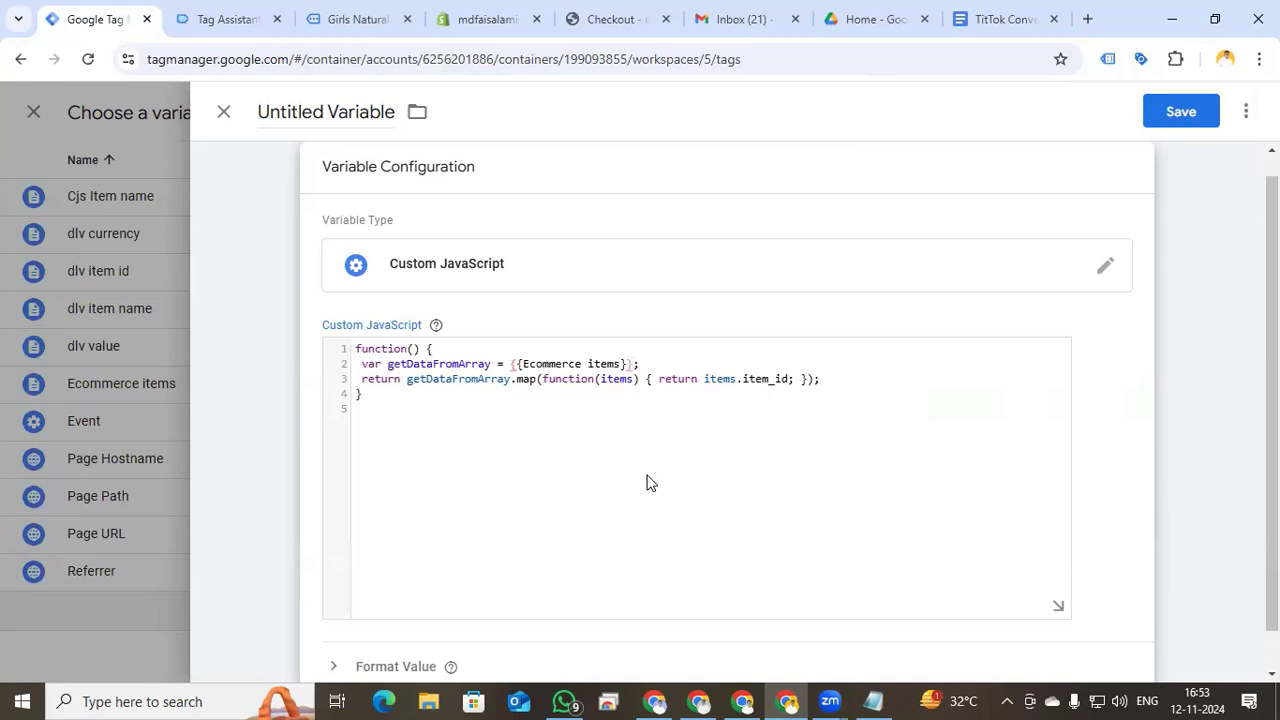
- Name the variable 'Cjs - item -id' and save it
{"action": "left_click", "coordinate": [343, 111]}
{"action": "type", "text": "Cjs"}
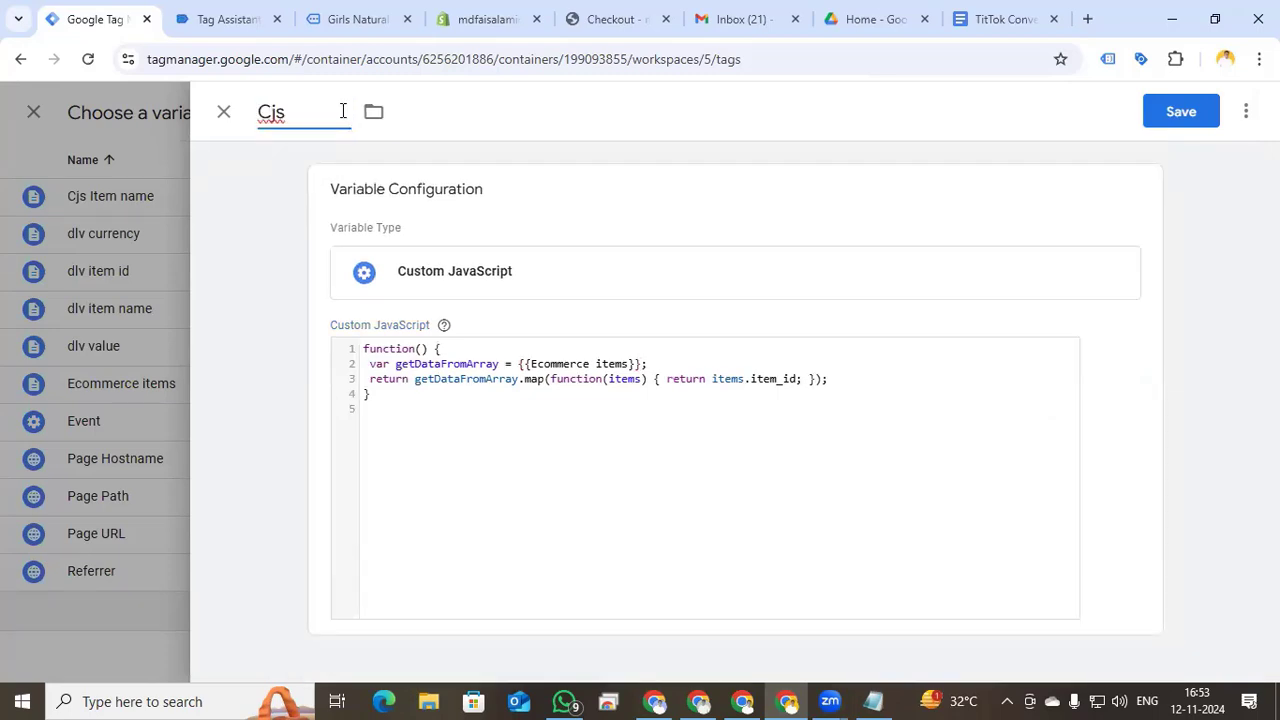
{"action": "type", "text": " - item -id"}
{"action": "left_click", "coordinate": [1172, 114]}
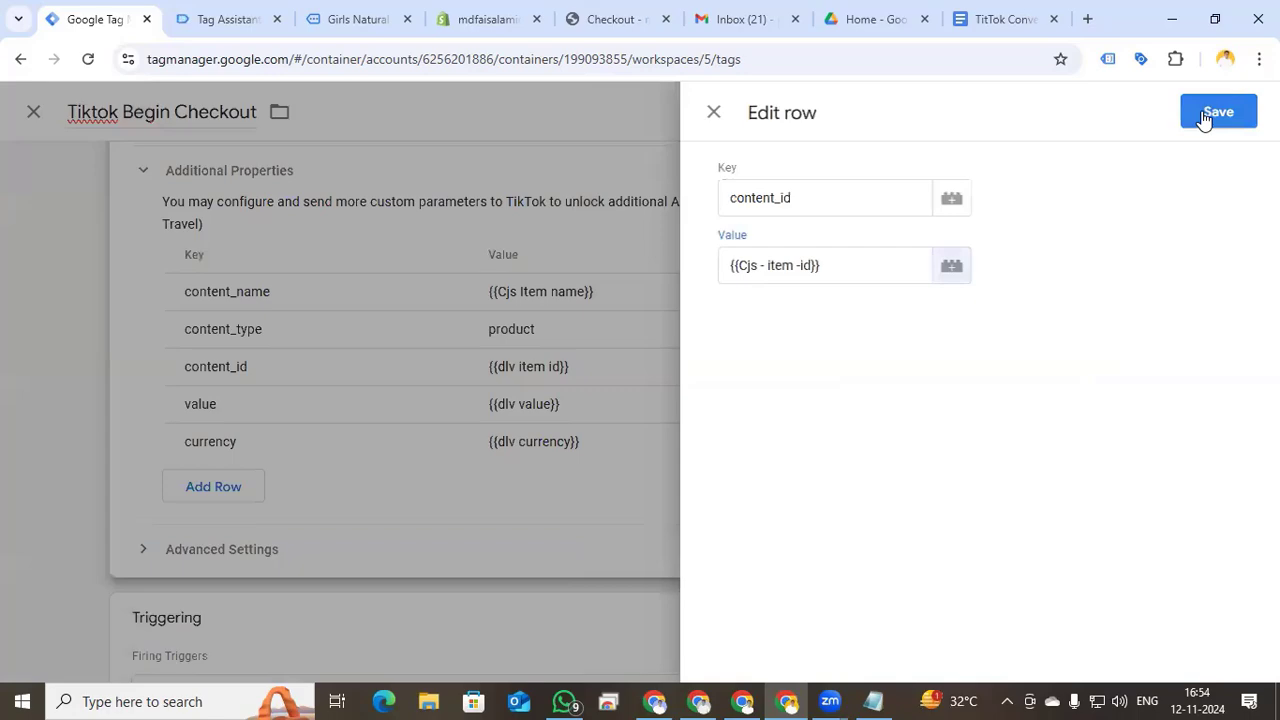
- Use {{Cjs - item -id}} as content_id, replace the add to cart trigger with Event - begin Checkout, and save
{"action": "left_click", "coordinate": [1205, 116]}
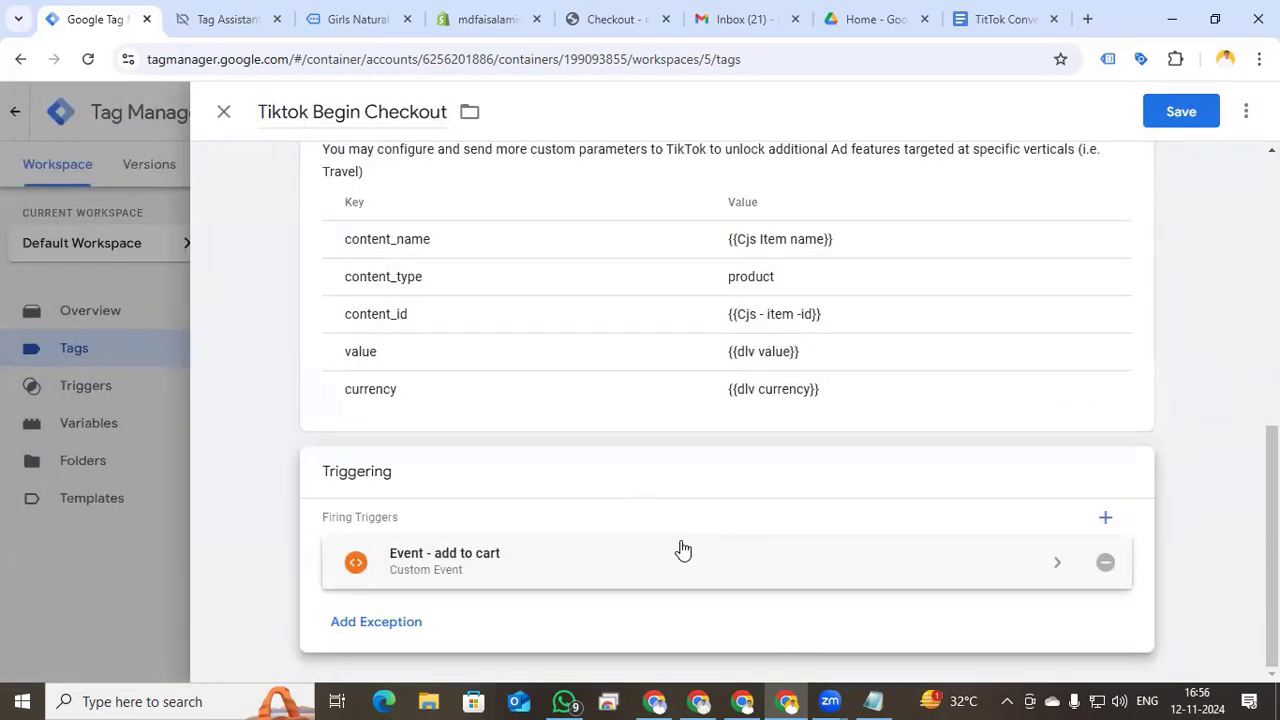
{"action": "left_click", "coordinate": [1105, 563]}
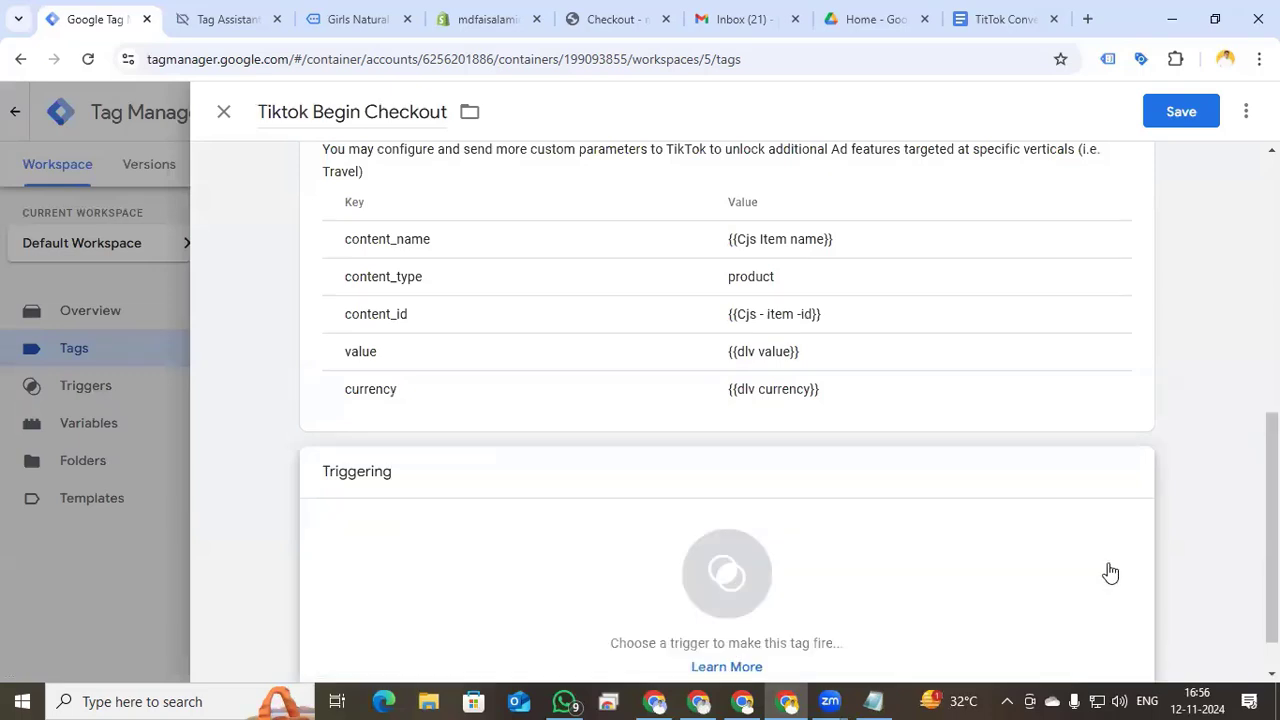
{"action": "left_click", "coordinate": [729, 570]}
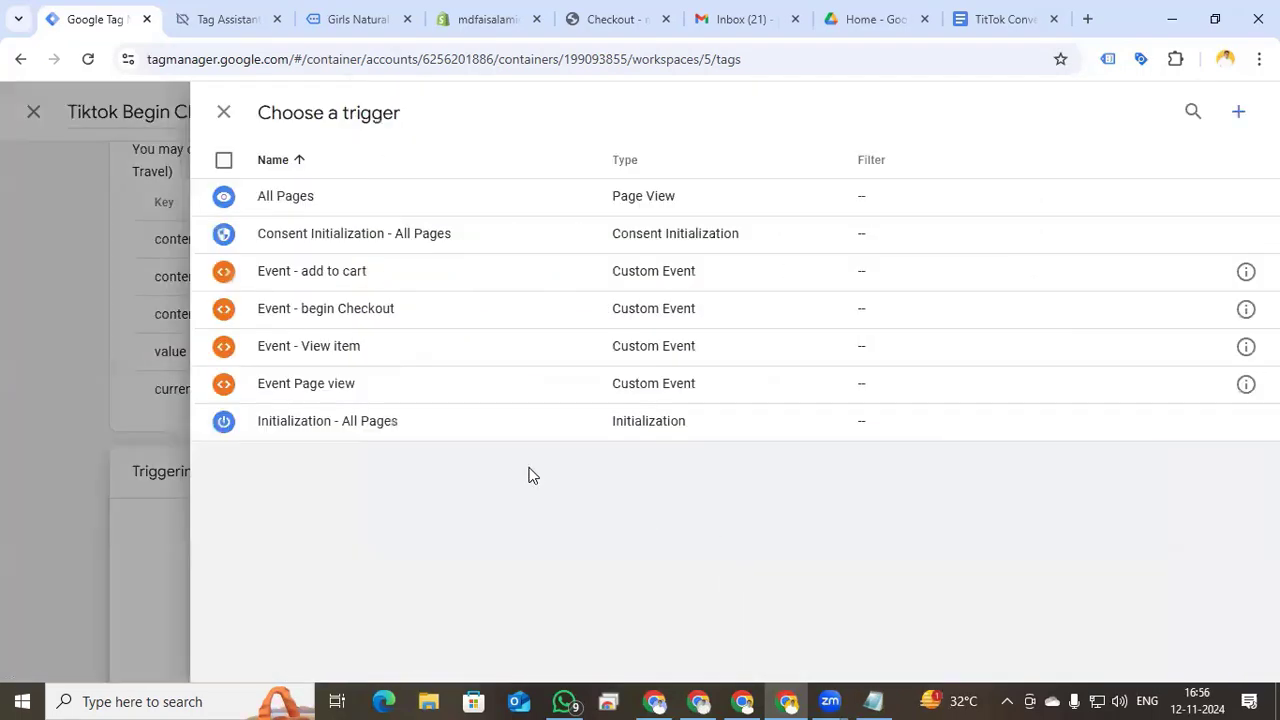
{"action": "left_click", "coordinate": [341, 318]}
{"action": "scroll", "coordinate": [409, 440], "scroll_direction": "up", "scroll_amount": 4}
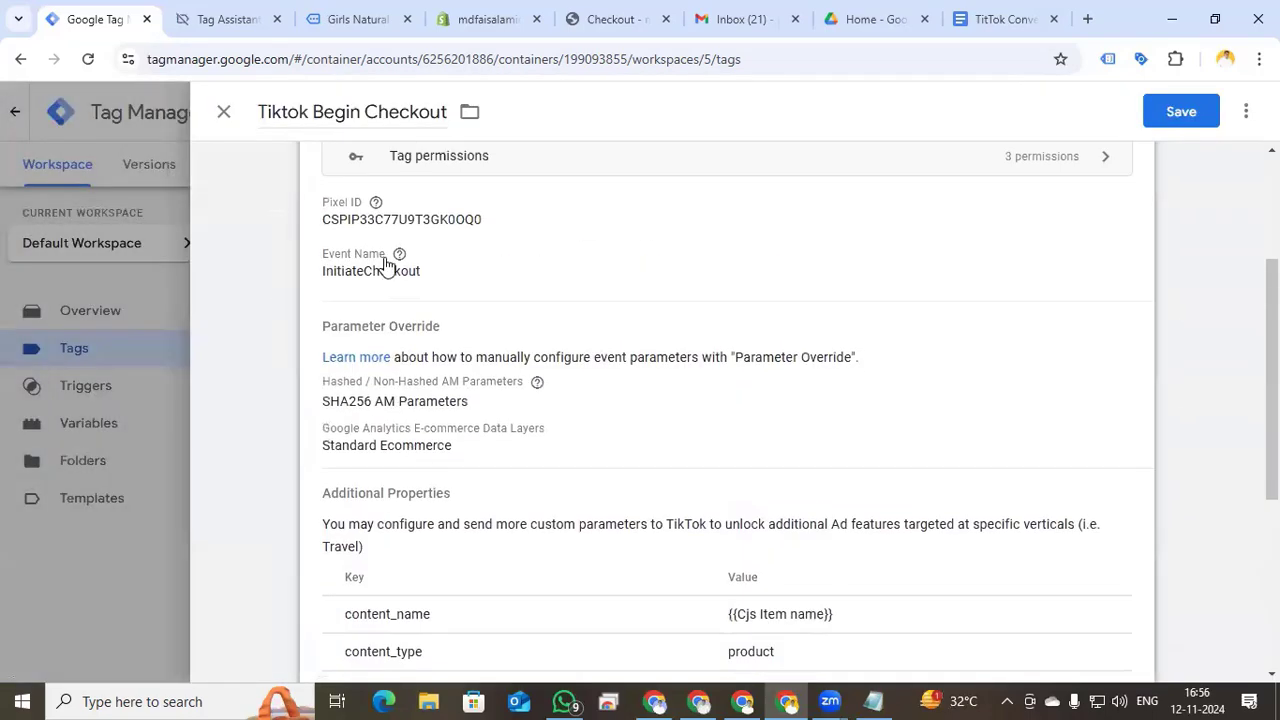
{"action": "left_click", "coordinate": [1168, 117]}
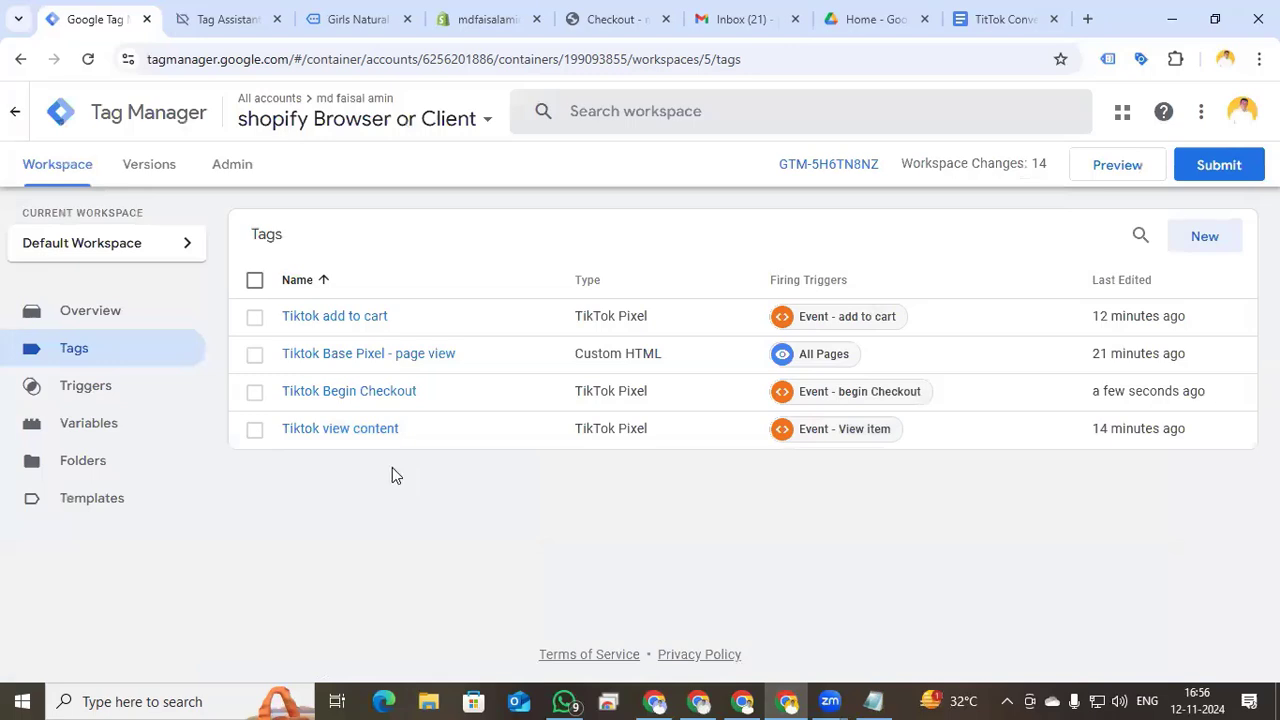
- Duplicate the Tiktok Begin Checkout tag and rename the copy 'Tiktok Purchase'
{"action": "left_click", "coordinate": [387, 400]}
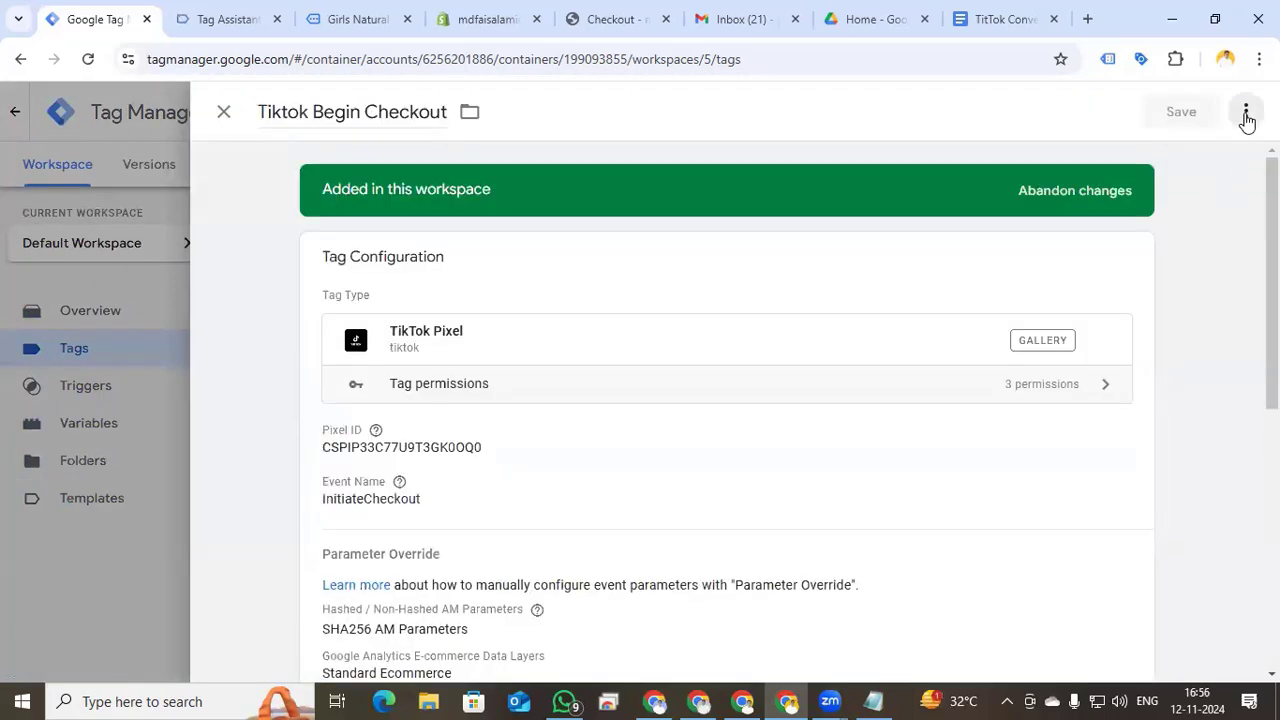
{"action": "left_click", "coordinate": [1246, 114]}
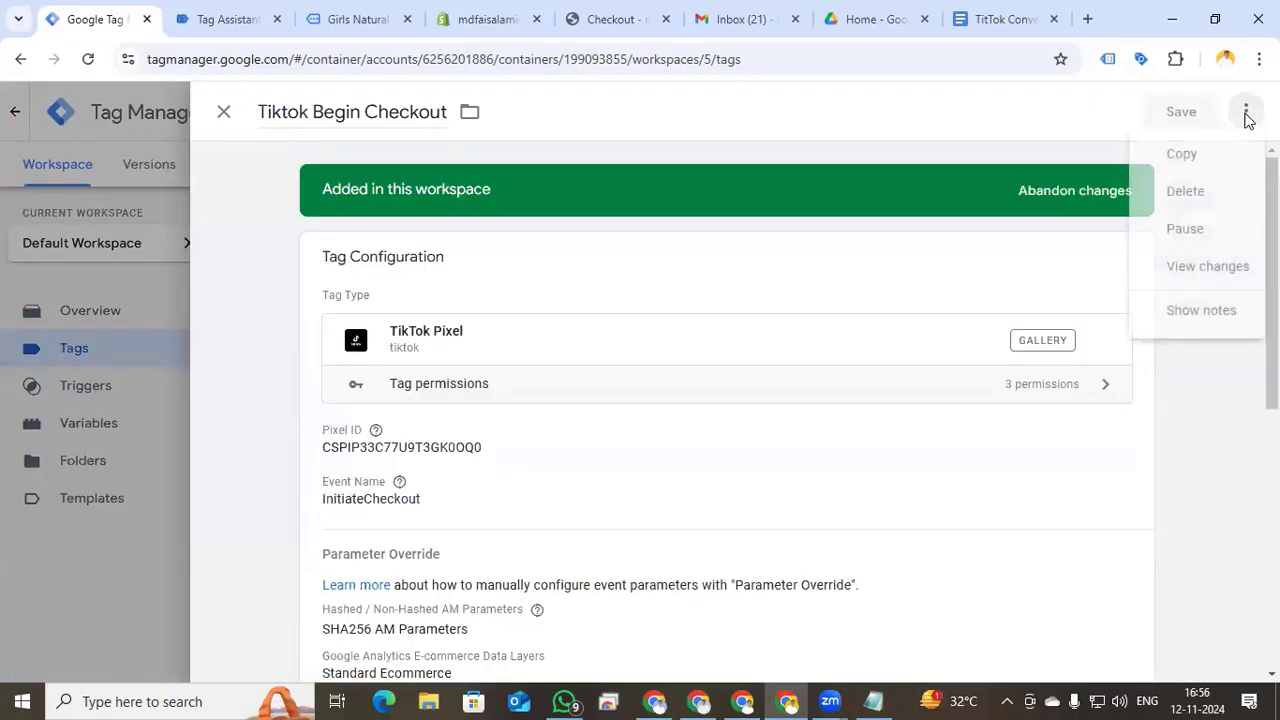
{"action": "left_click", "coordinate": [1217, 168]}
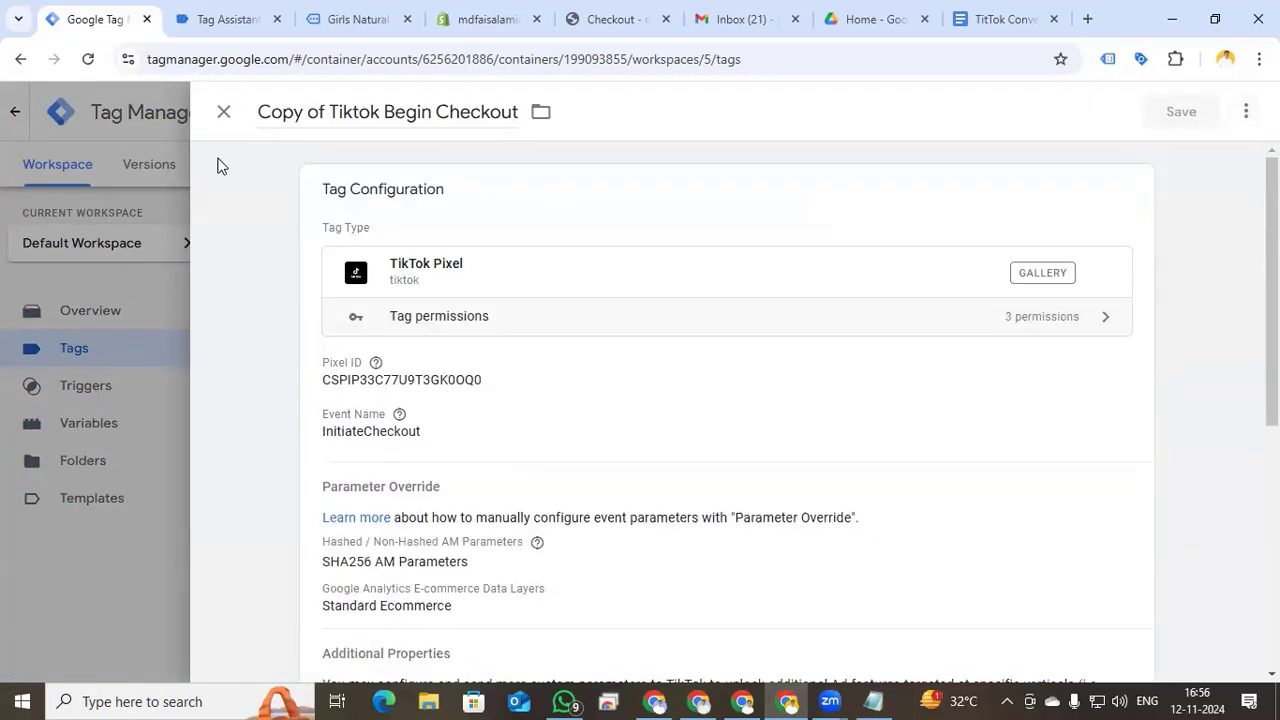
{"action": "left_click_drag", "start_coordinate": [329, 112], "coordinate": [451, 121]}
{"action": "key", "text": "BackSpace"}
{"action": "type", "text": "Pur"}
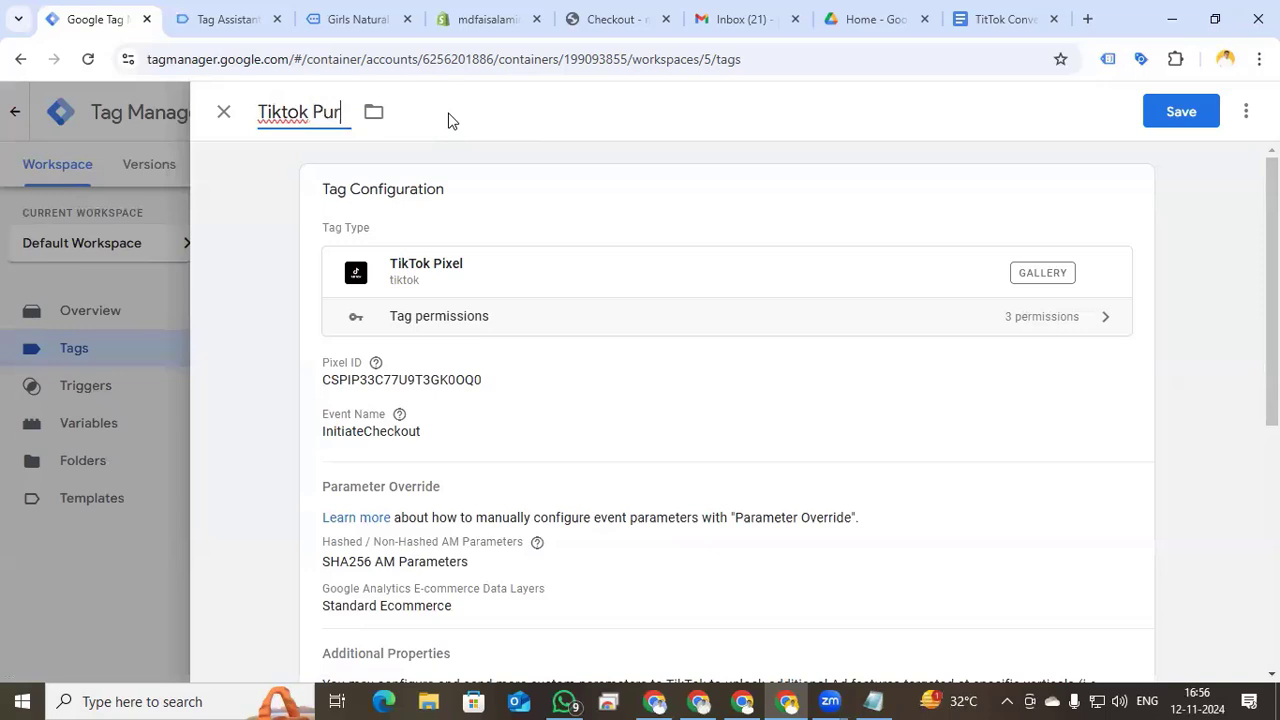
{"action": "type", "text": "chase"}
- Set the event to PlaceAnOrder and add a quantity parameter row with a new variable for its value
{"action": "left_click", "coordinate": [571, 420]}
{"action": "scroll", "coordinate": [433, 387], "scroll_direction": "down", "scroll_amount": 2}
{"action": "left_click", "coordinate": [538, 334]}
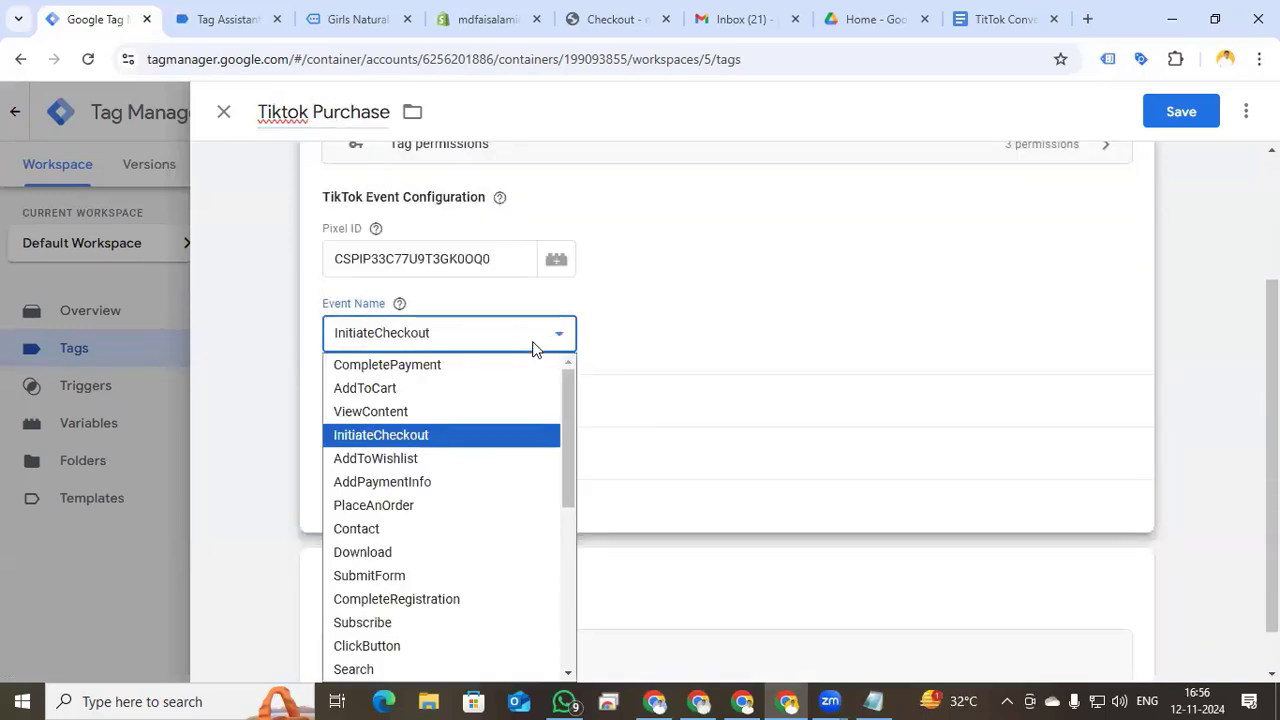
{"action": "left_click", "coordinate": [473, 505]}
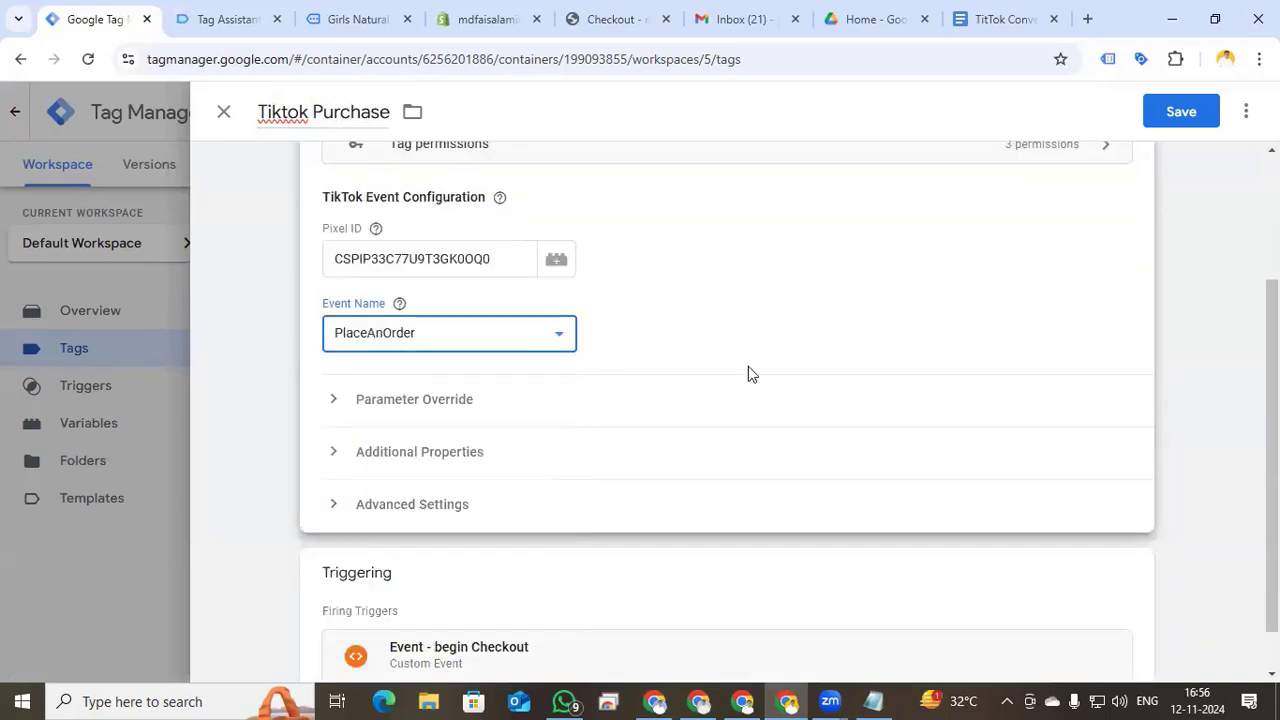
{"action": "scroll", "coordinate": [748, 371], "scroll_direction": "down", "scroll_amount": 1}
{"action": "left_click", "coordinate": [329, 400]}
{"action": "scroll", "coordinate": [708, 401], "scroll_direction": "down", "scroll_amount": 3}
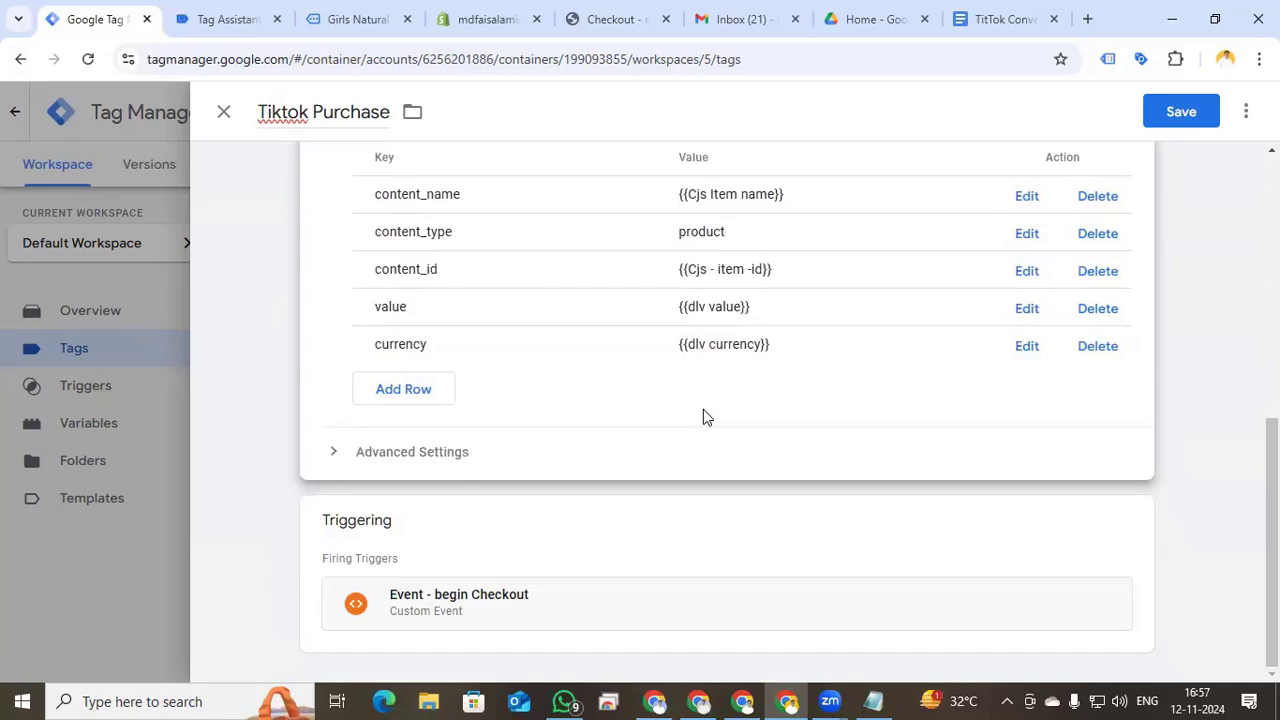
{"action": "left_click", "coordinate": [408, 392]}
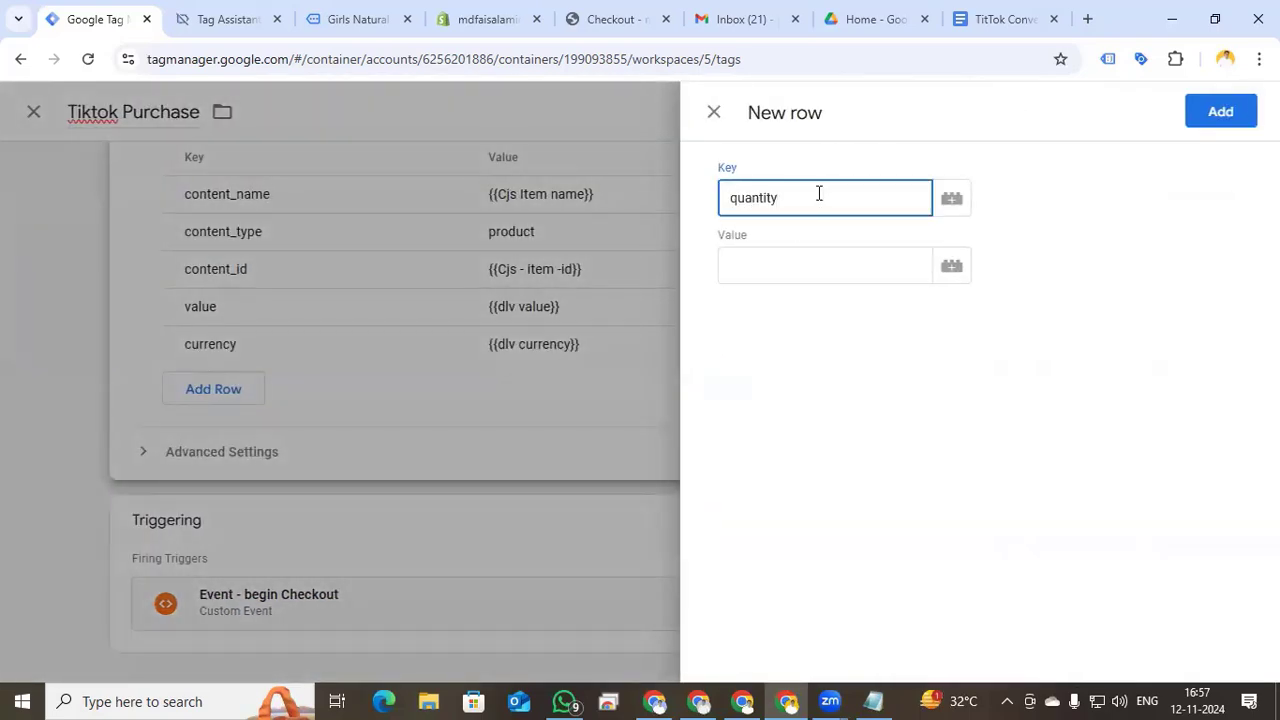
{"action": "left_click", "coordinate": [952, 268]}
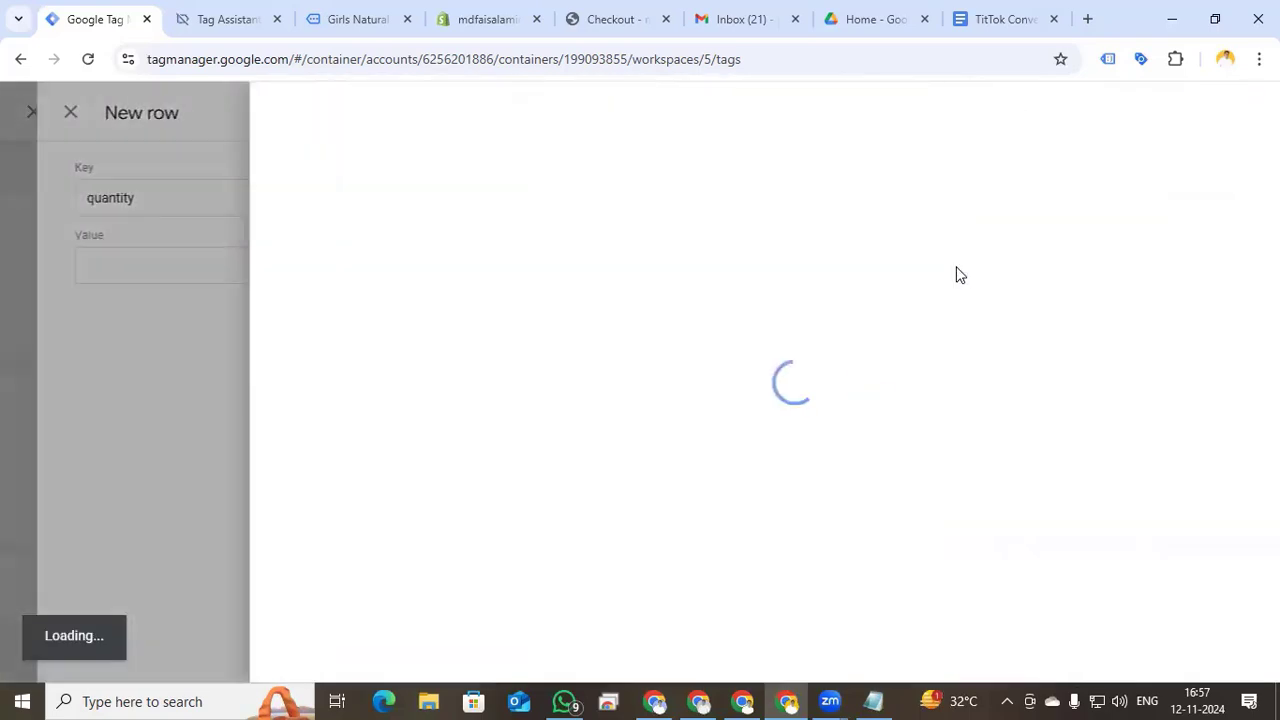
{"action": "left_click", "coordinate": [1247, 117]}
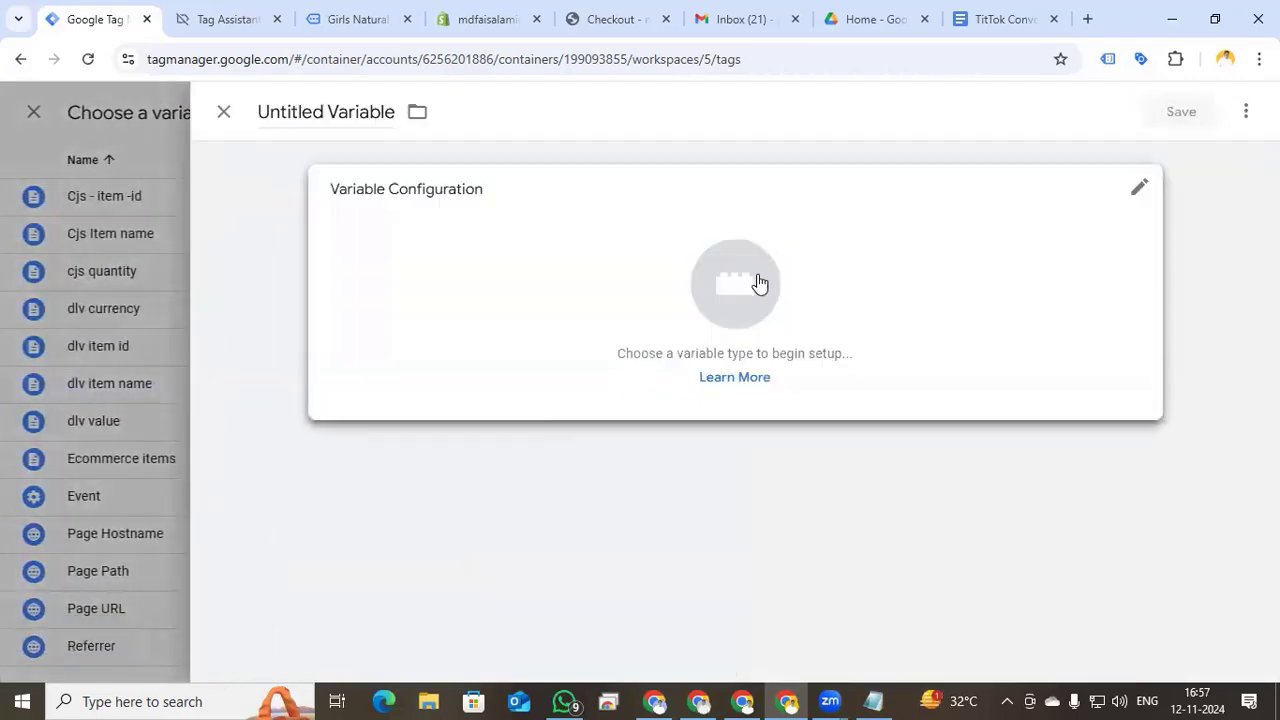
- Make the new variable Custom JavaScript and copy the Total Quantity function from the notes doc
{"action": "left_click", "coordinate": [757, 282]}
{"action": "left_click", "coordinate": [826, 502]}
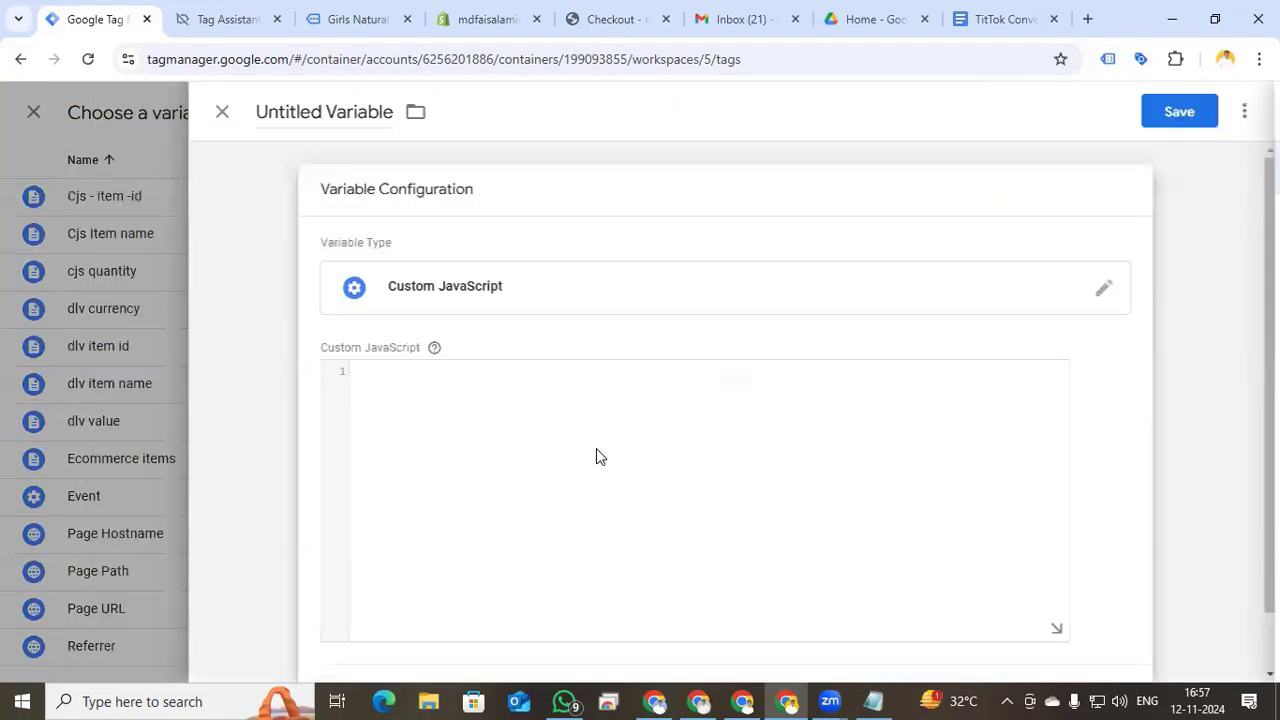
{"action": "left_click", "coordinate": [975, 18]}
{"action": "left_click", "coordinate": [580, 292]}
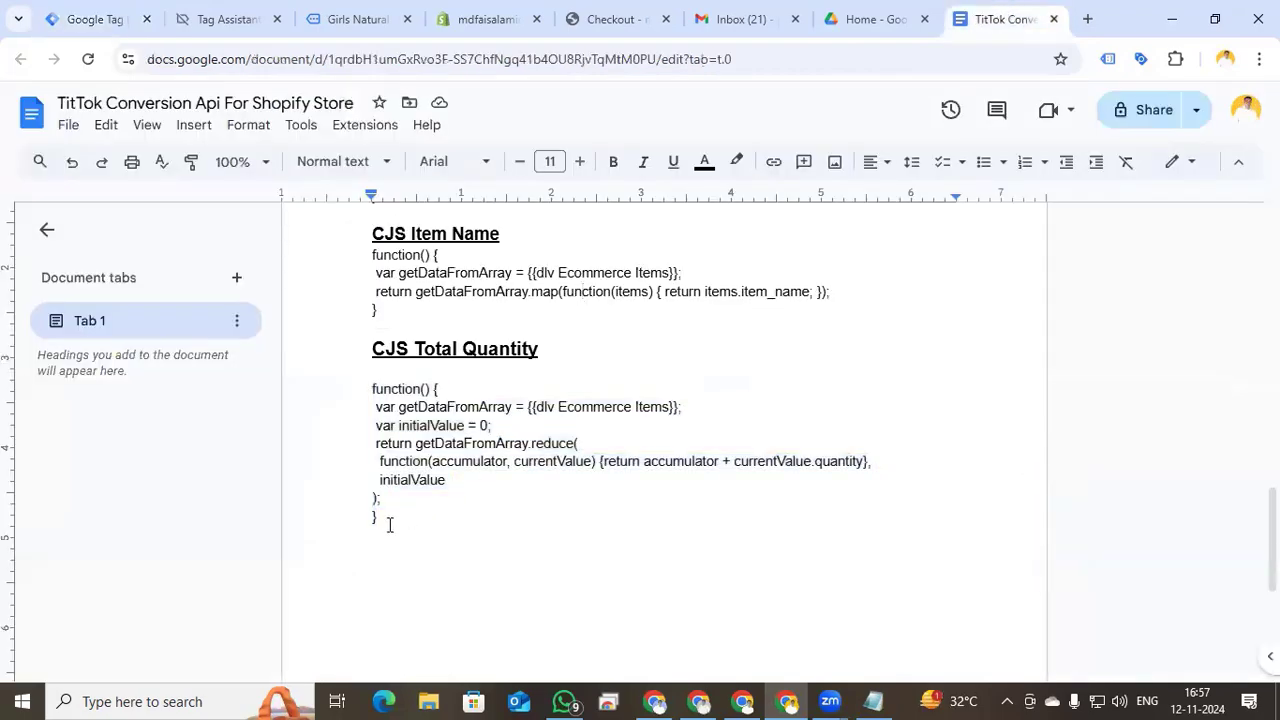
{"action": "left_click_drag", "start_coordinate": [380, 517], "coordinate": [352, 390]}
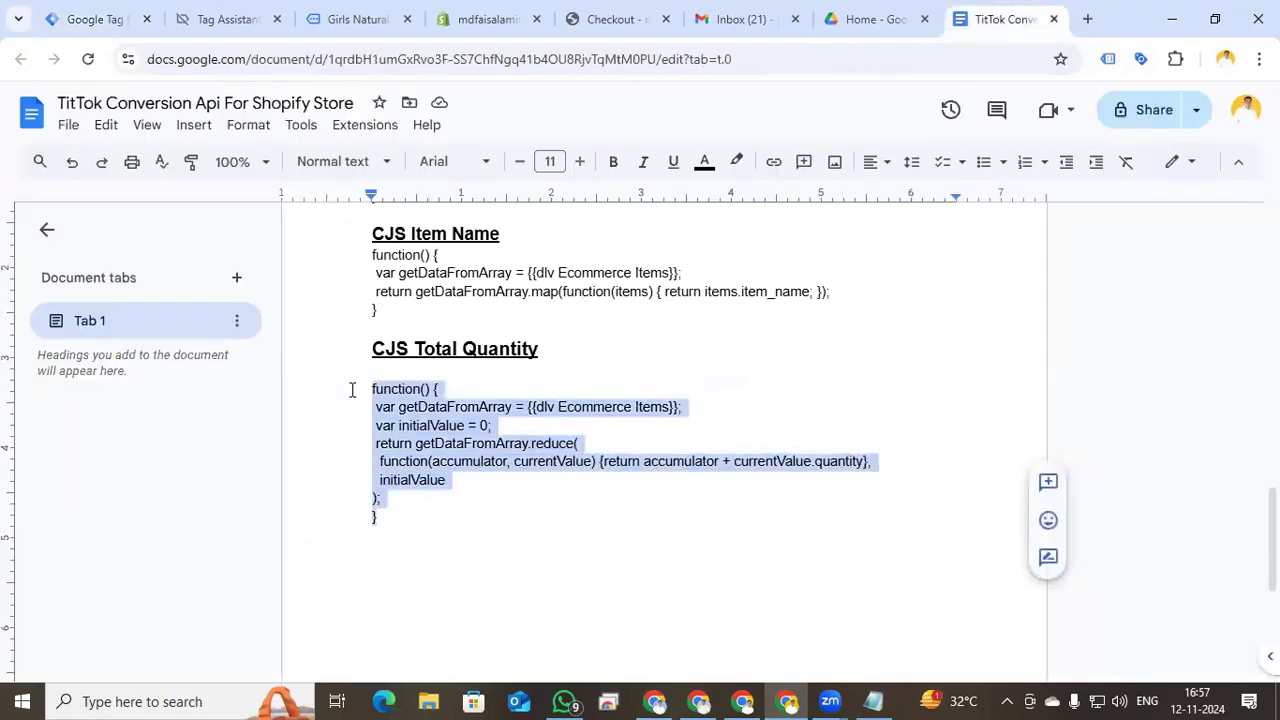
{"action": "key", "text": "ctrl+c"}
- Paste the function, swap in {{Ecommerce items}}, and begin naming the variable 'cjs'
{"action": "left_click", "coordinate": [100, 18]}
{"action": "left_click", "coordinate": [431, 407]}
{"action": "key", "text": "ctrl+v"}
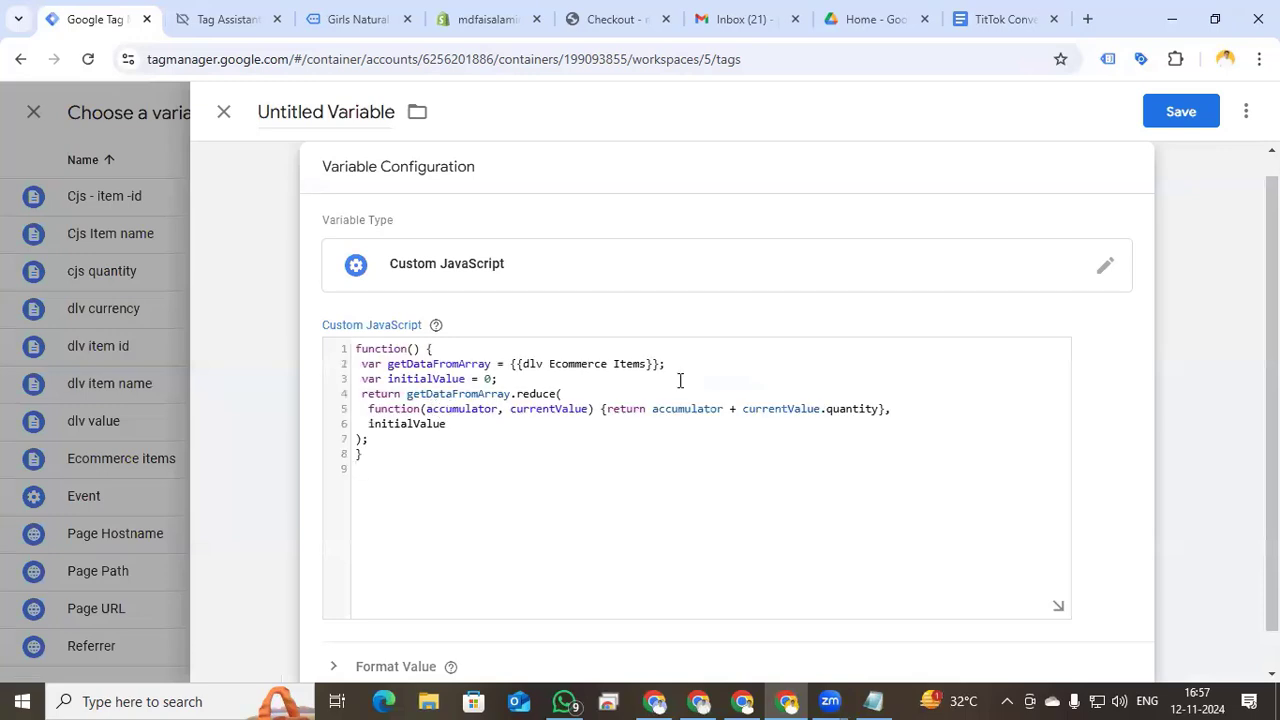
{"action": "left_click_drag", "start_coordinate": [658, 363], "coordinate": [522, 364]}
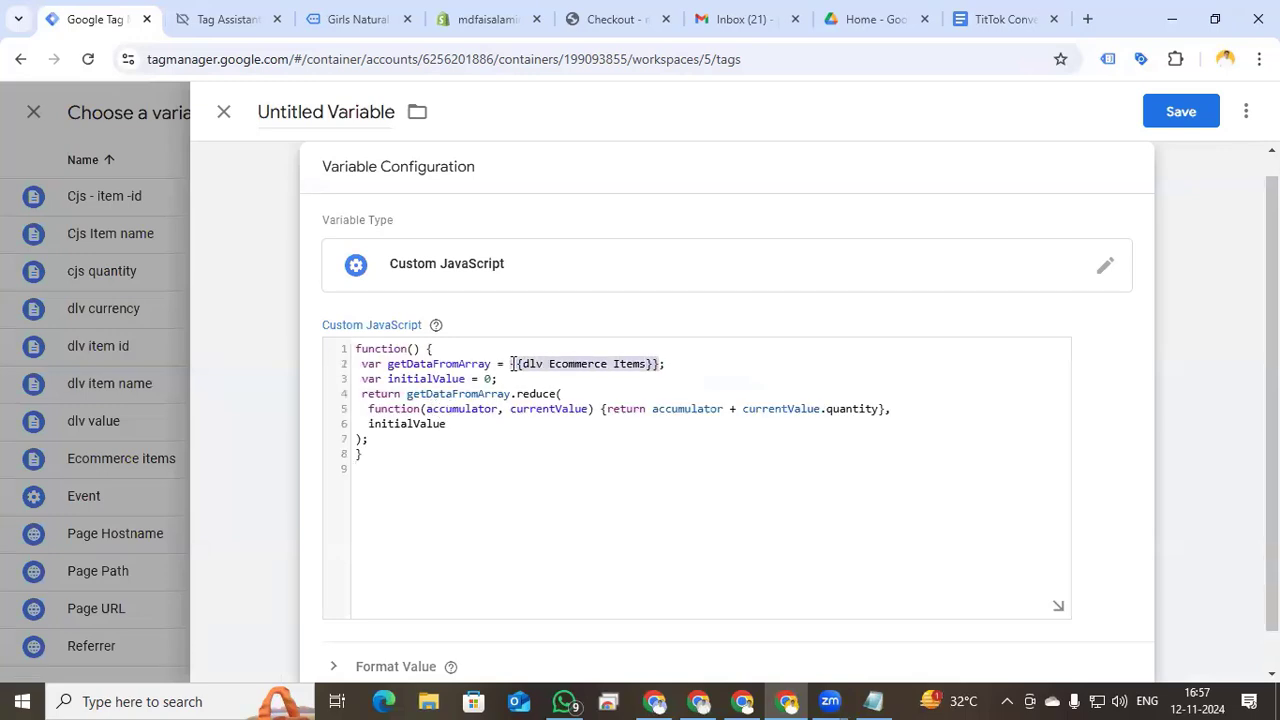
{"action": "key", "text": "BackSpace"}
{"action": "type", "text": "{{"}
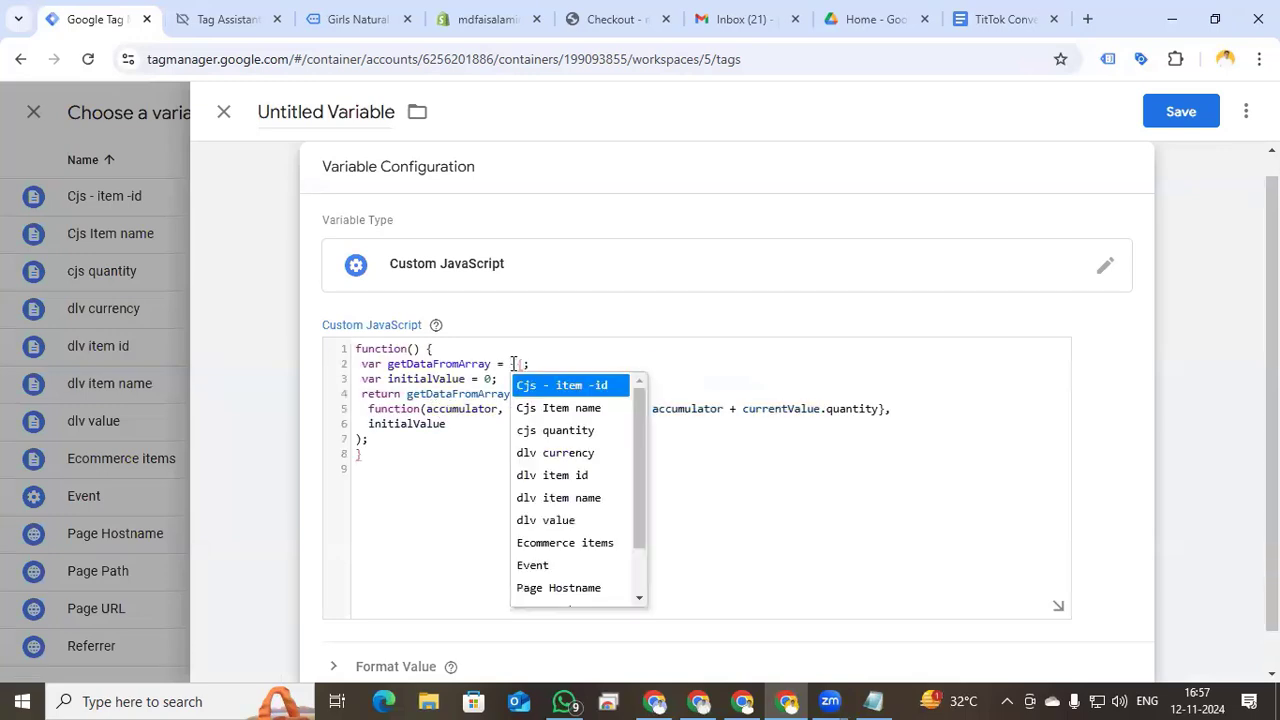
{"action": "left_click", "coordinate": [570, 543]}
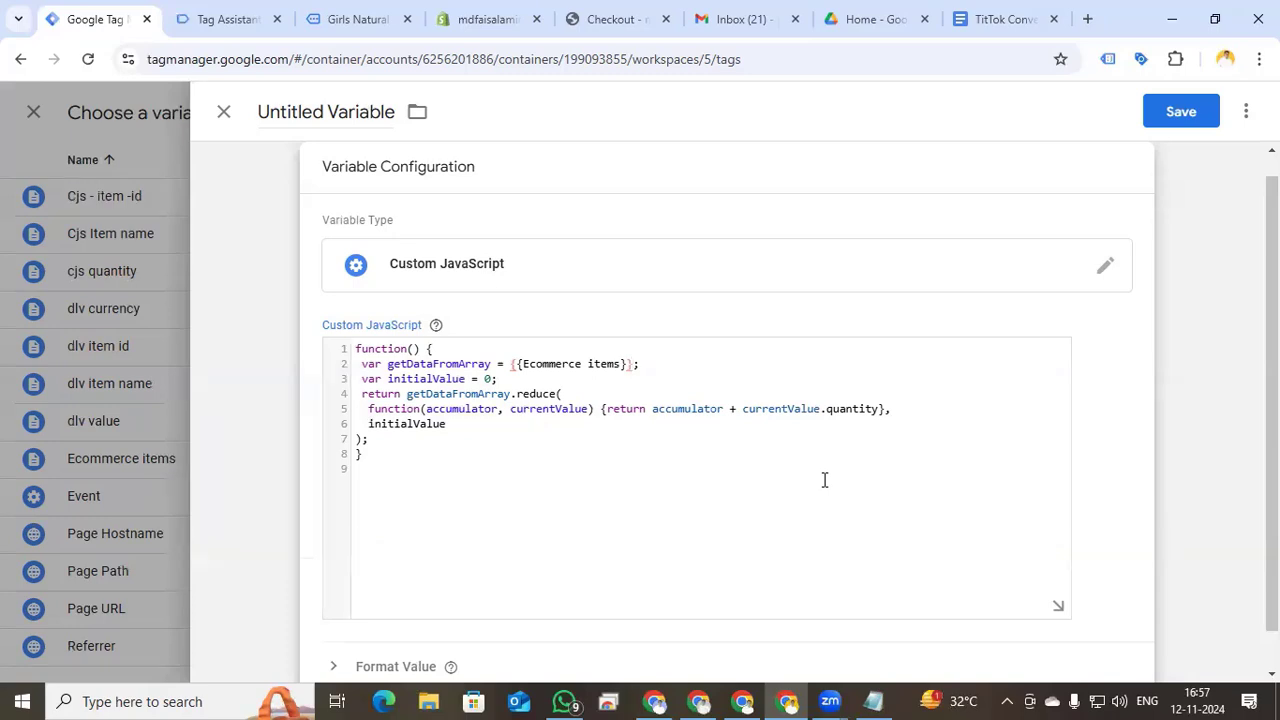
{"action": "left_click", "coordinate": [298, 116]}
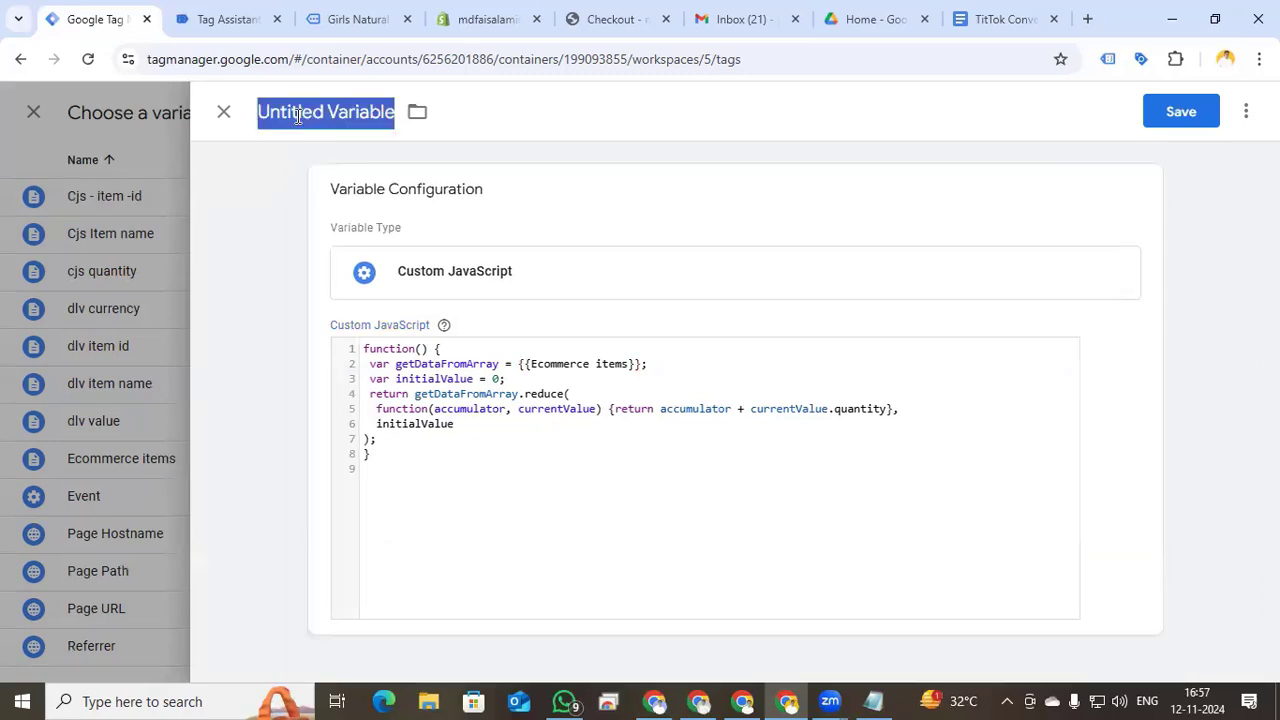
{"action": "type", "text": "cjs quantiy}}"}
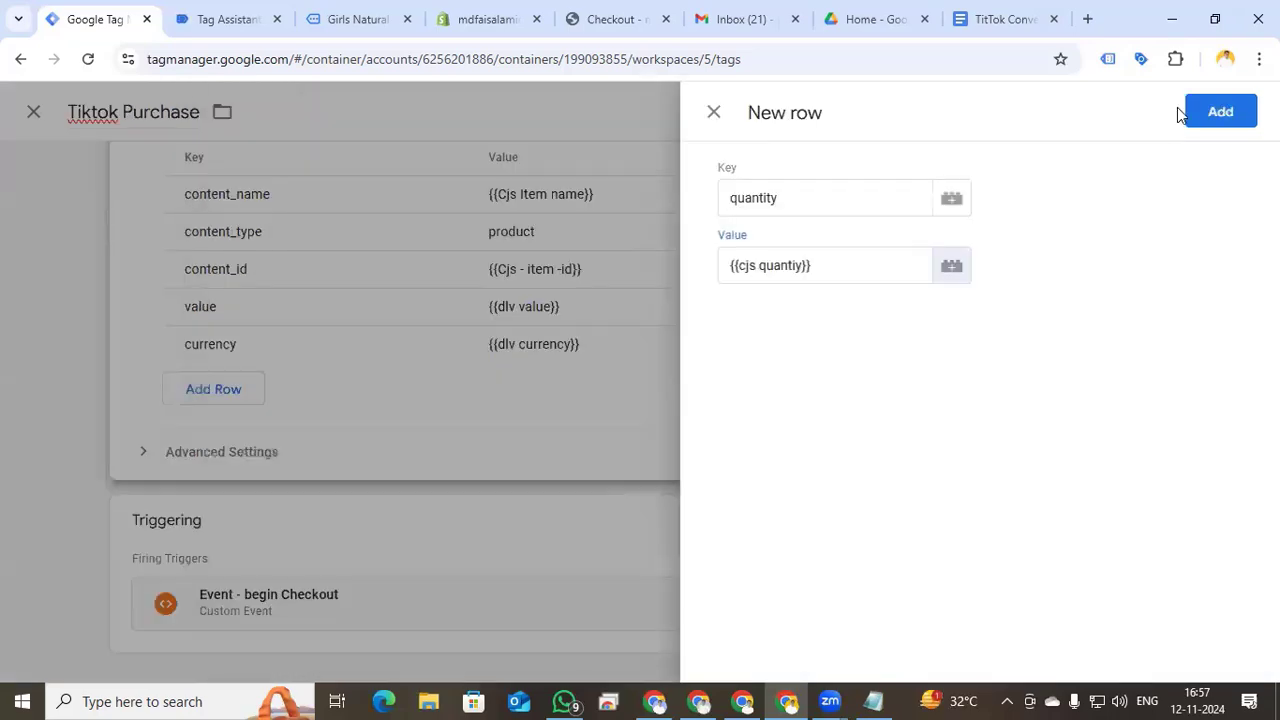
- Add the quantity row and start a new Custom Event trigger for the tag
{"action": "left_click", "coordinate": [1217, 118]}
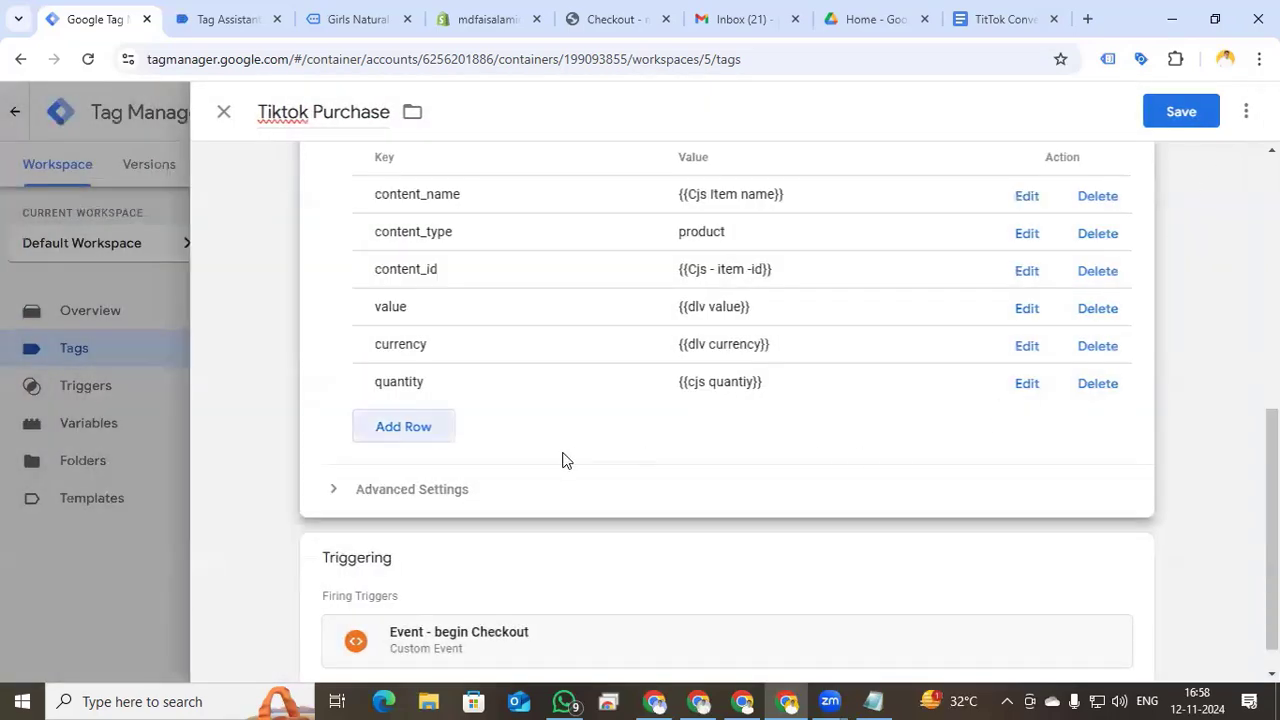
{"action": "left_click", "coordinate": [1128, 519]}
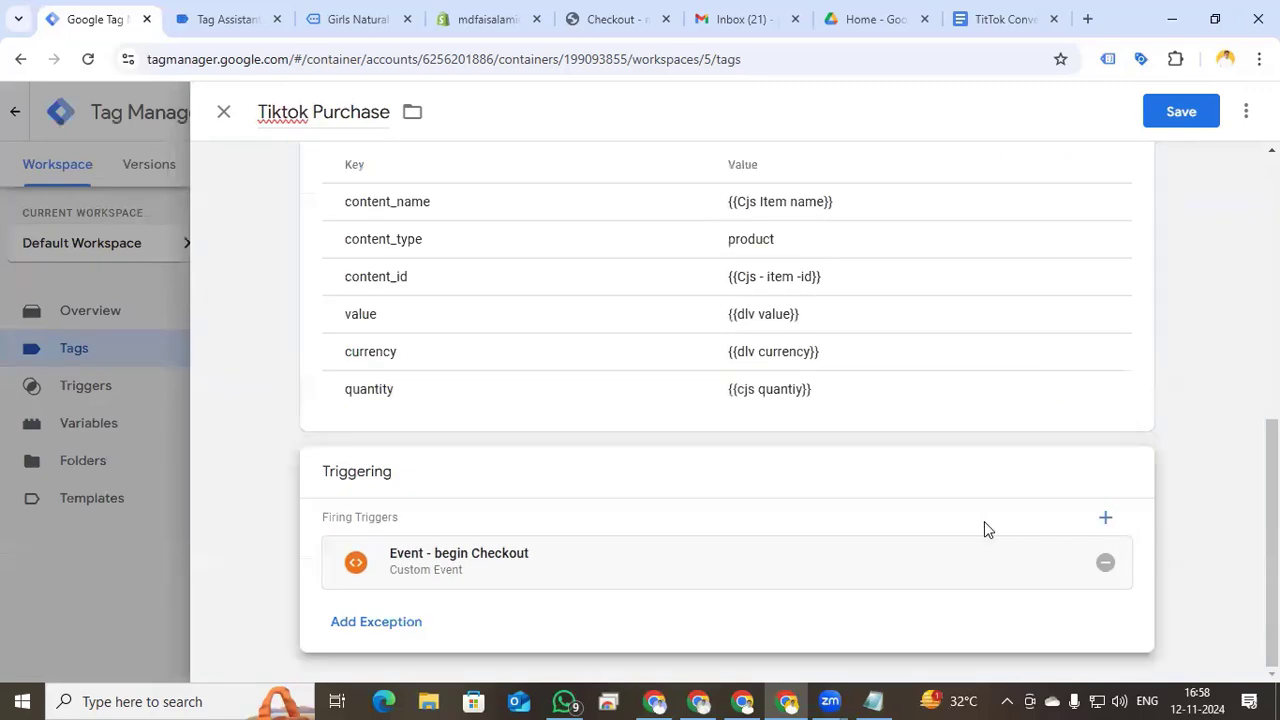
{"action": "left_click", "coordinate": [1105, 517]}
{"action": "left_click", "coordinate": [1238, 112]}
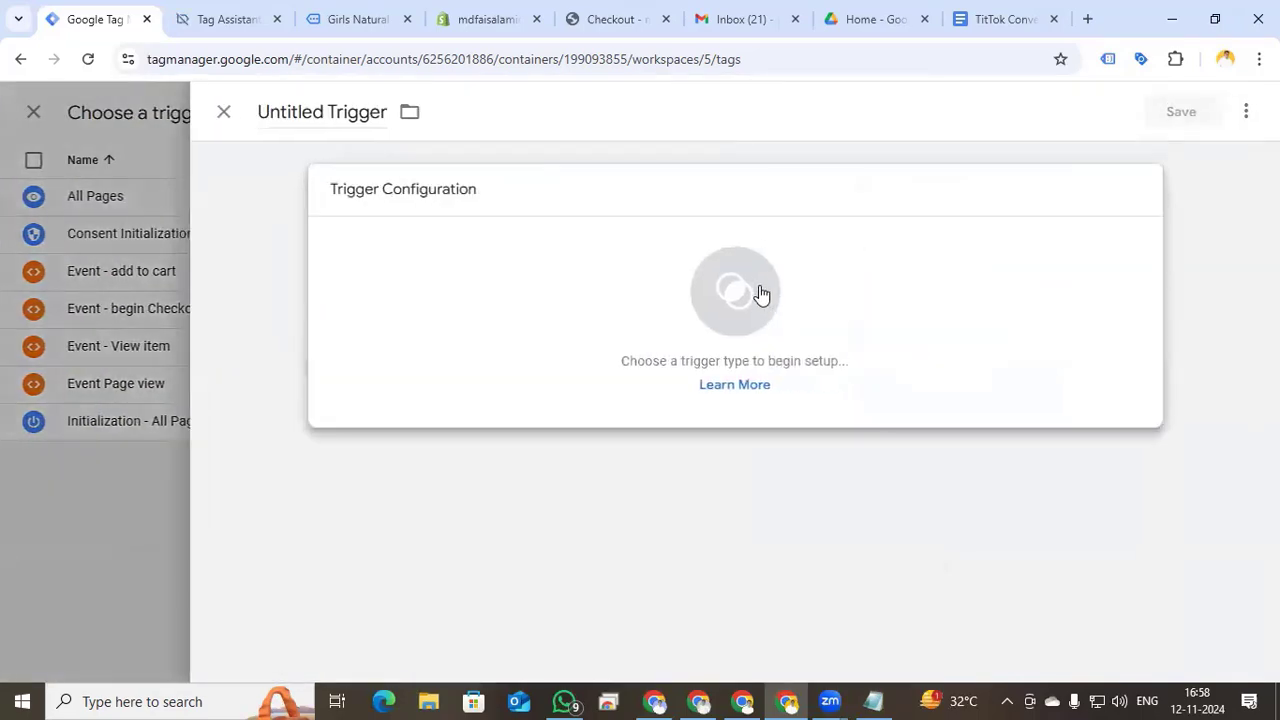
{"action": "left_click", "coordinate": [760, 293]}
{"action": "scroll", "coordinate": [863, 494], "scroll_direction": "down", "scroll_amount": 5}
{"action": "left_click", "coordinate": [860, 486]}
{"action": "left_click", "coordinate": [406, 378]}
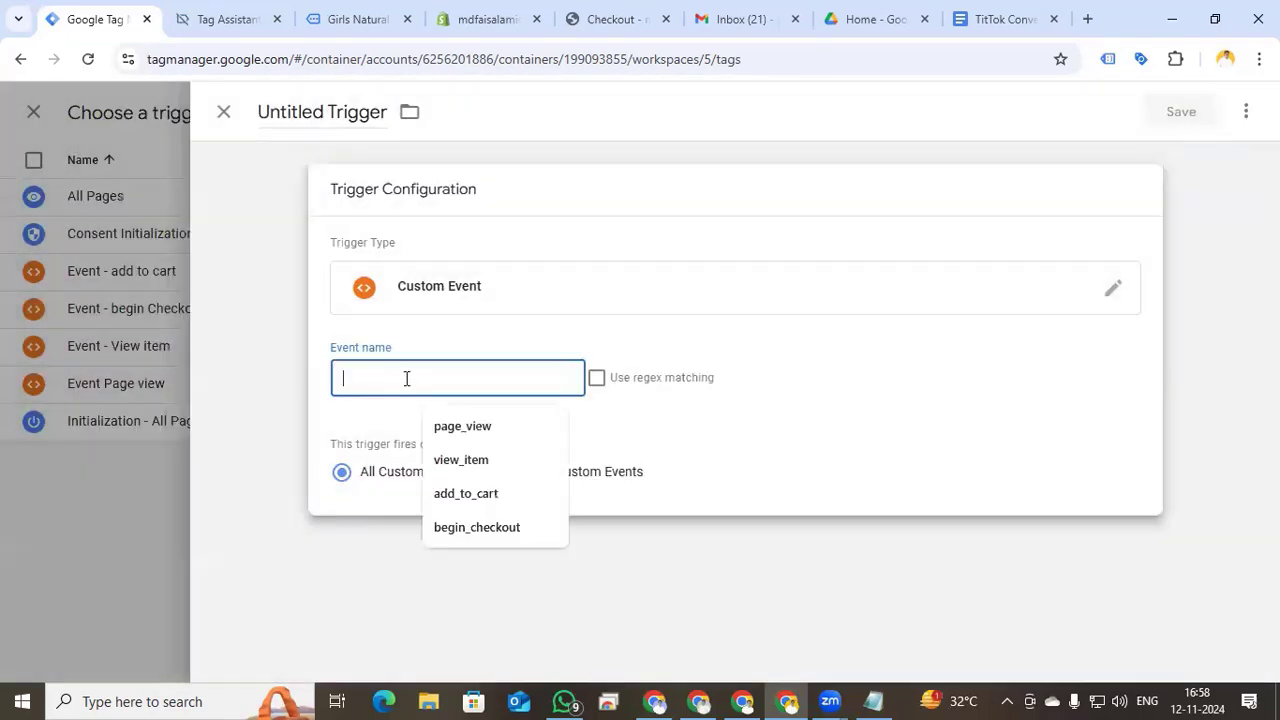
- Set the event name to purchase, name the trigger 'Event - Purchase', and save the tag
{"action": "key", "text": "ctrl+v"}
{"action": "left_click", "coordinate": [328, 117]}
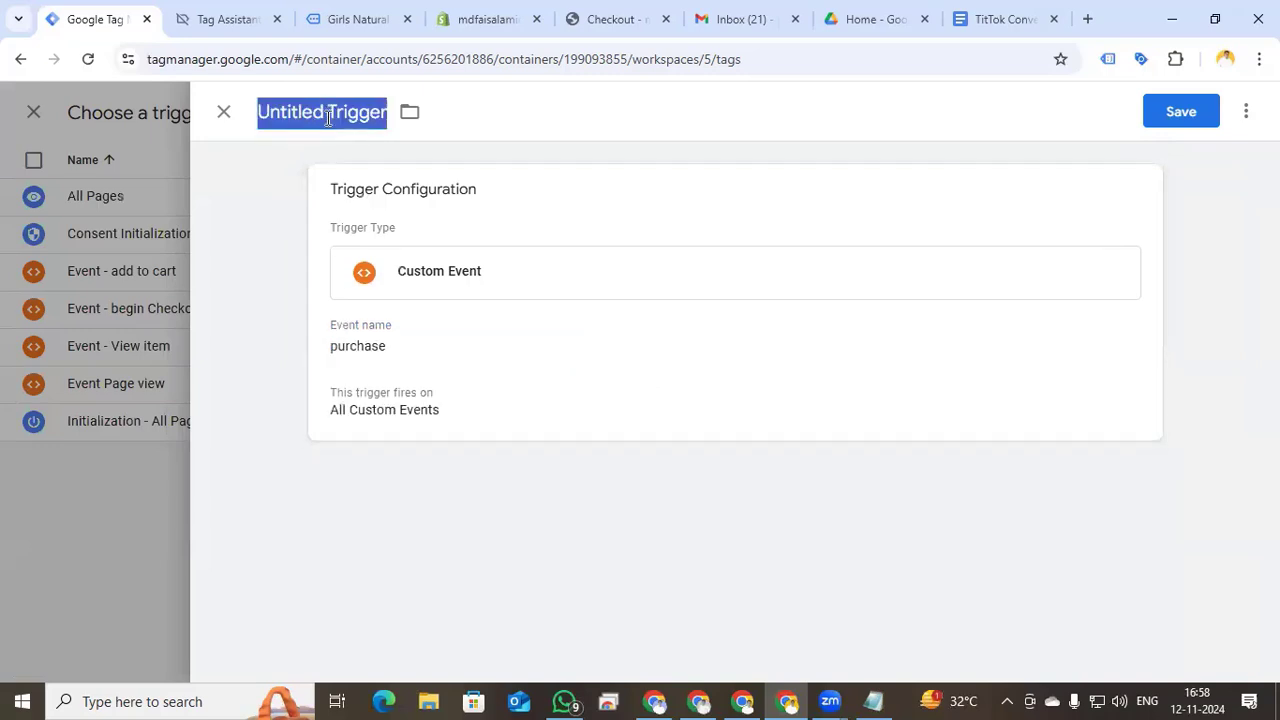
{"action": "type", "text": "Event "}
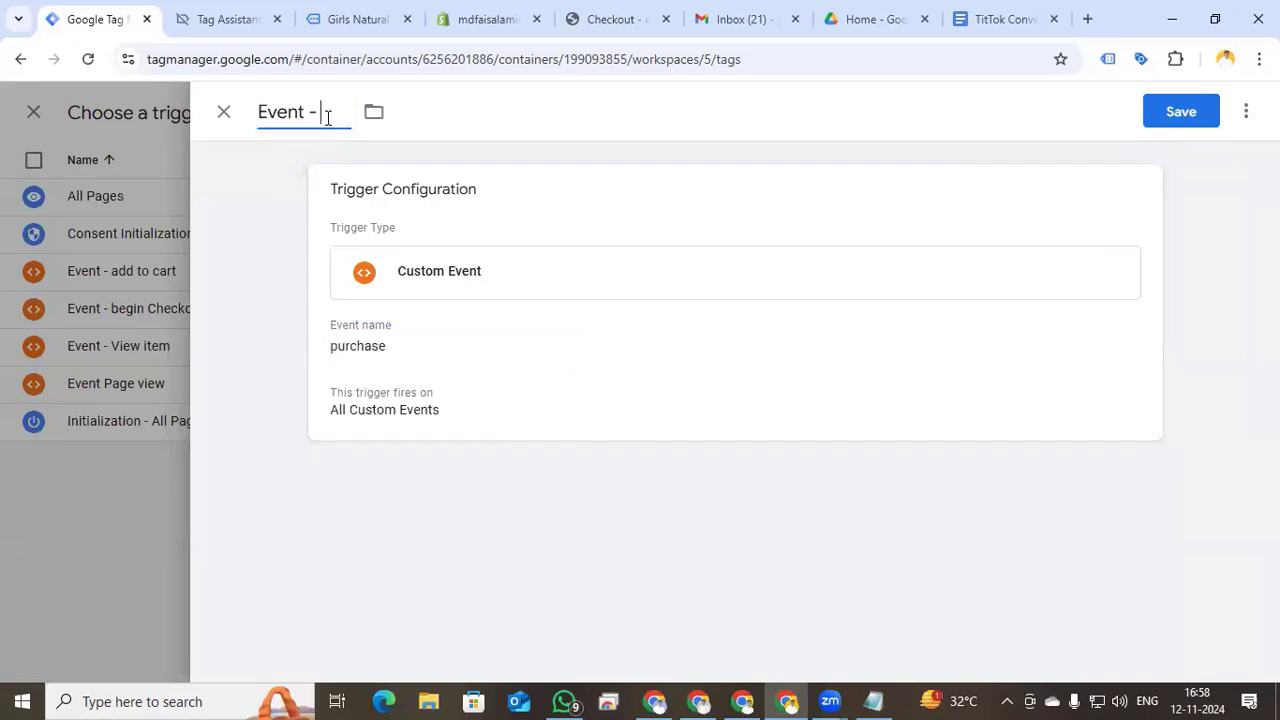
{"action": "type", "text": "- Purchase"}
{"action": "left_click", "coordinate": [1180, 111]}
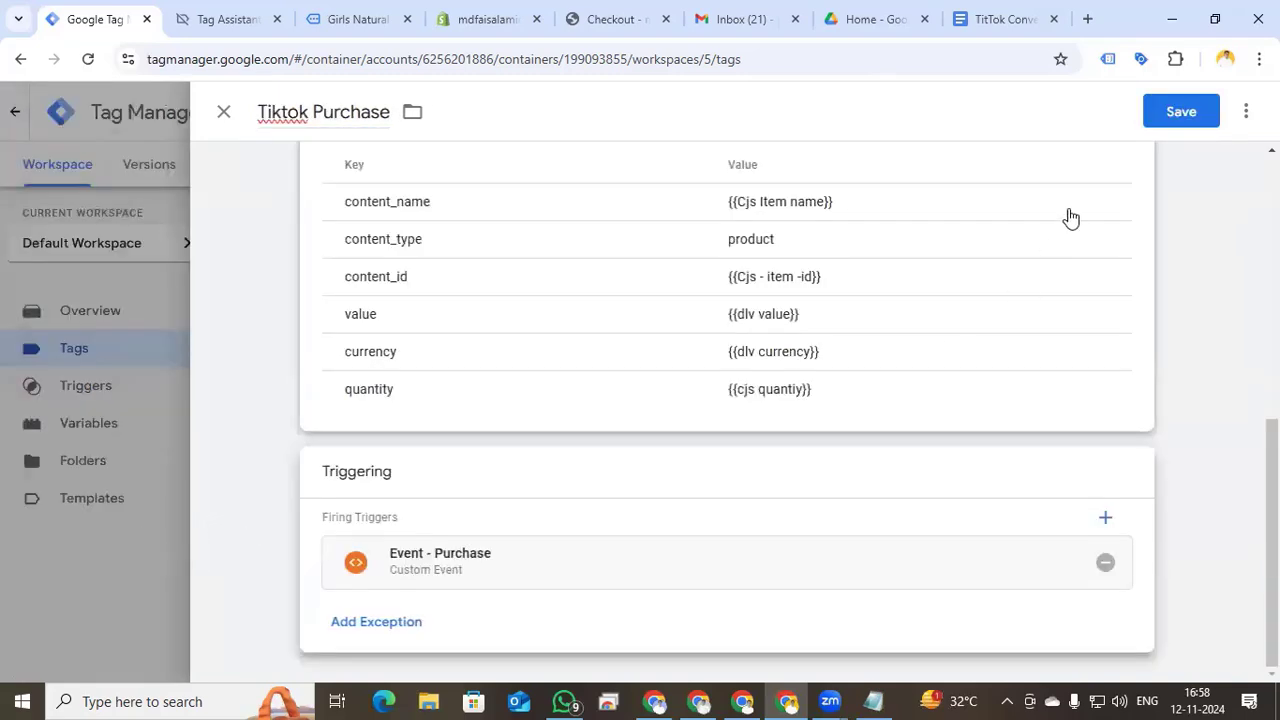
{"action": "left_click", "coordinate": [1166, 124]}
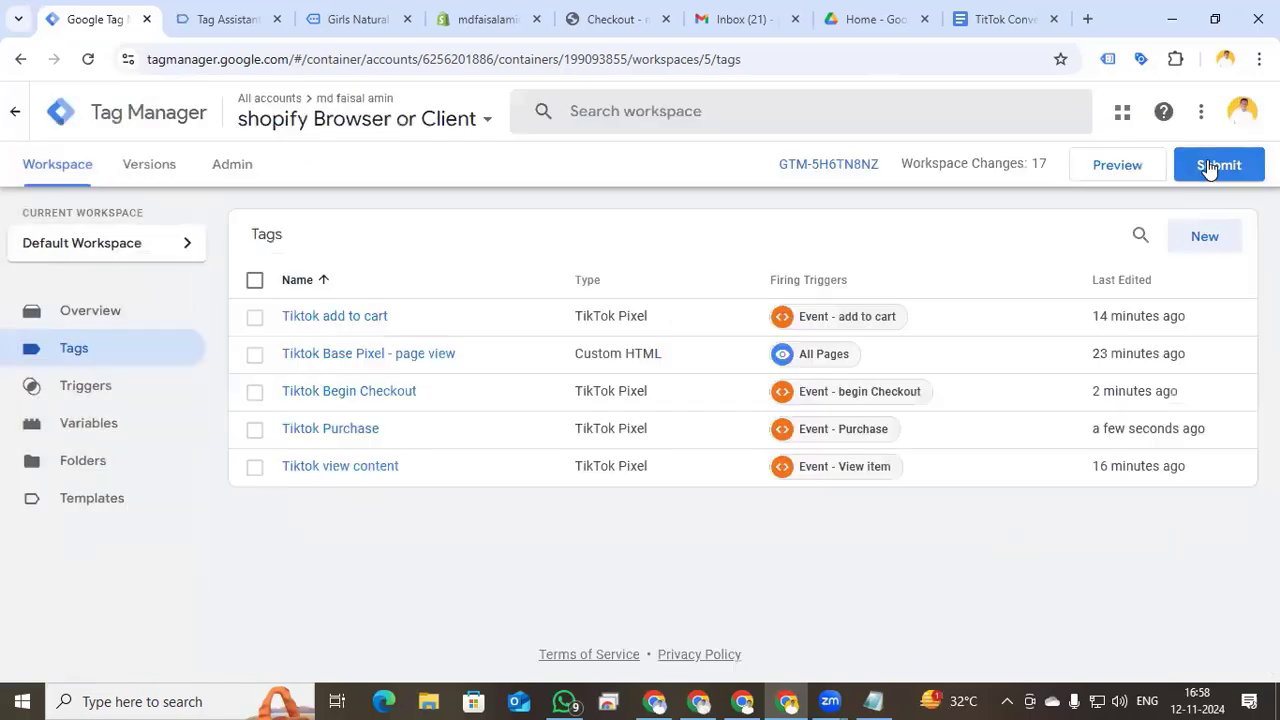
- Submit and publish the container, then review the Tiktok Purchase tag
{"action": "left_click", "coordinate": [1220, 163]}
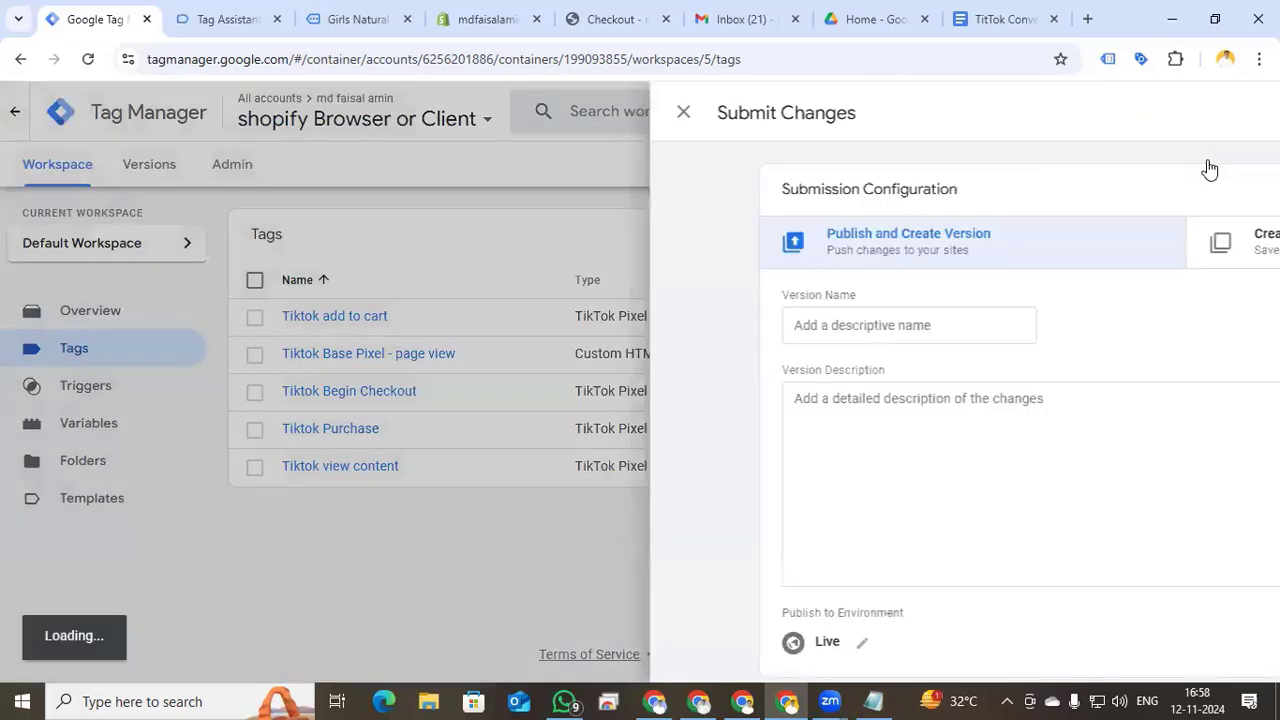
{"action": "left_click", "coordinate": [1211, 111]}
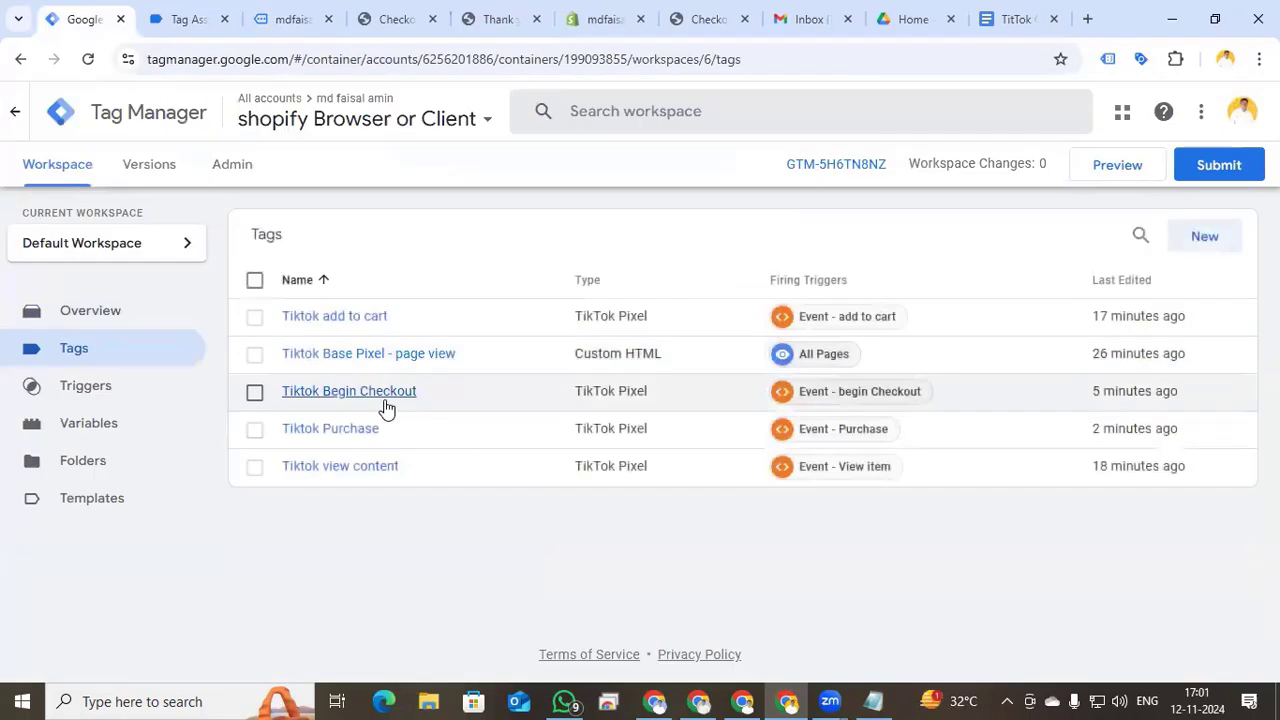
{"action": "left_click", "coordinate": [371, 430]}
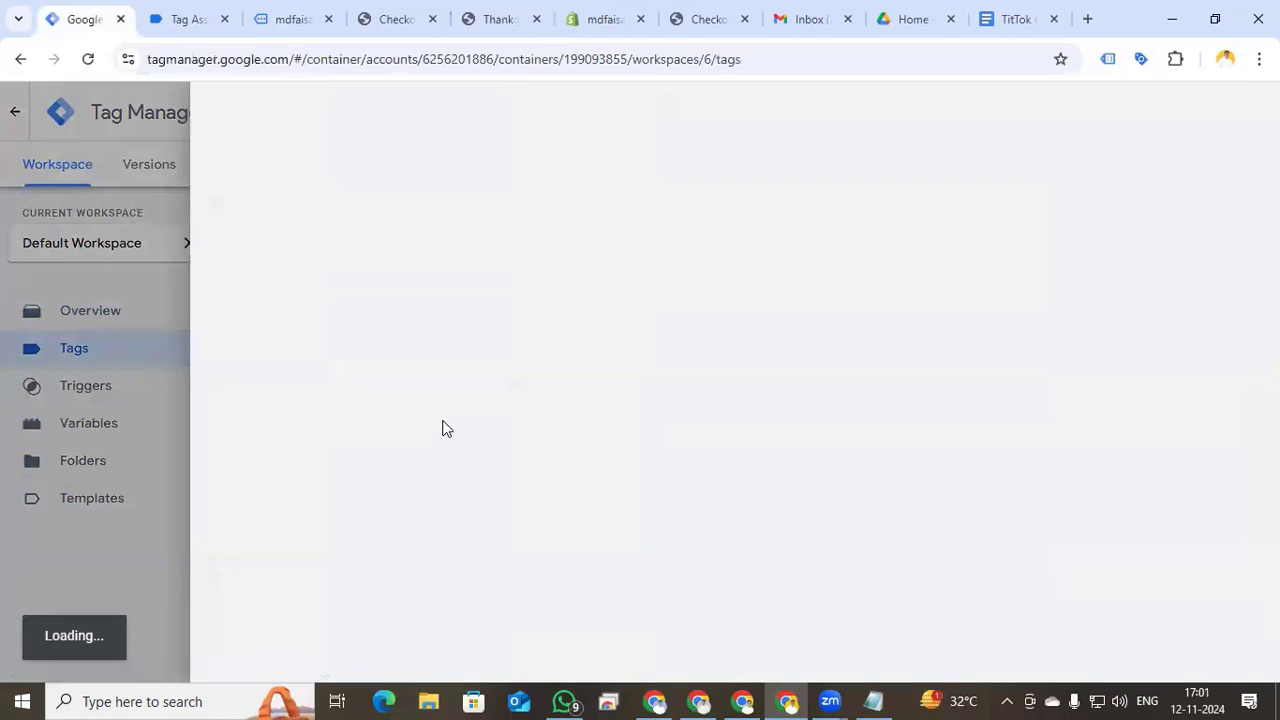
{"action": "scroll", "coordinate": [640, 463], "scroll_direction": "down", "scroll_amount": 1}
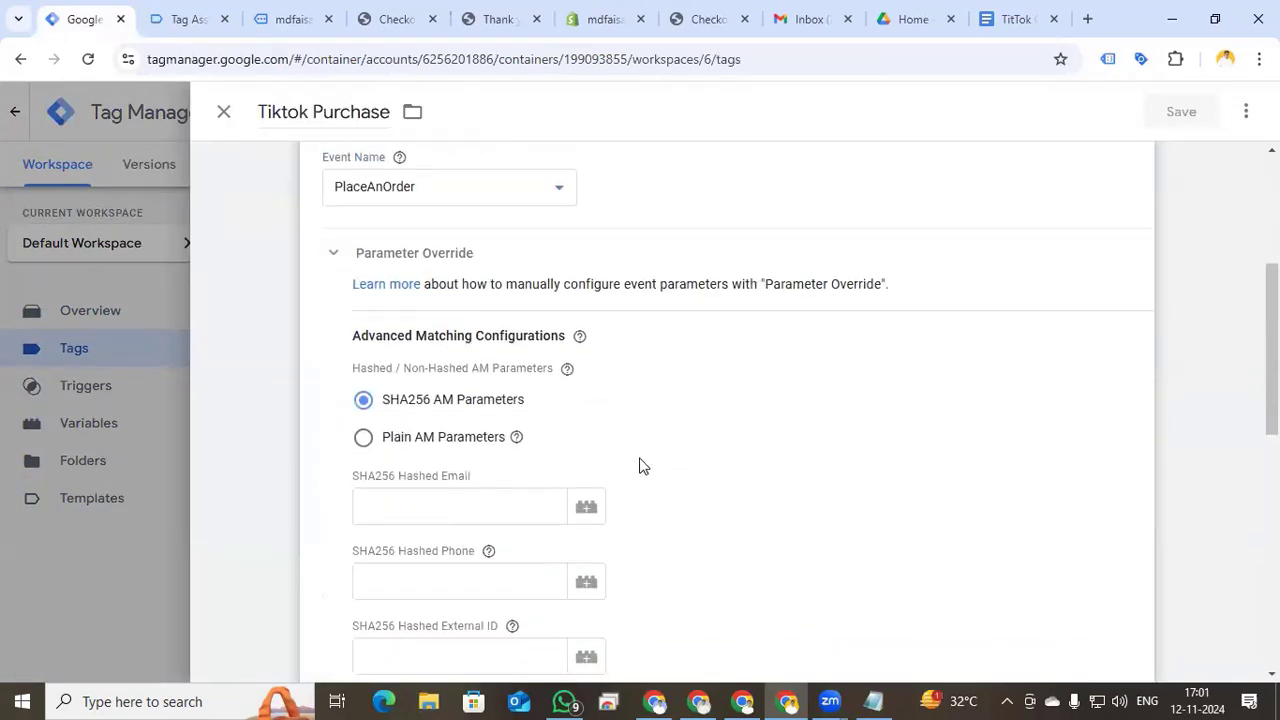
{"action": "scroll", "coordinate": [705, 534], "scroll_direction": "down", "scroll_amount": 1}
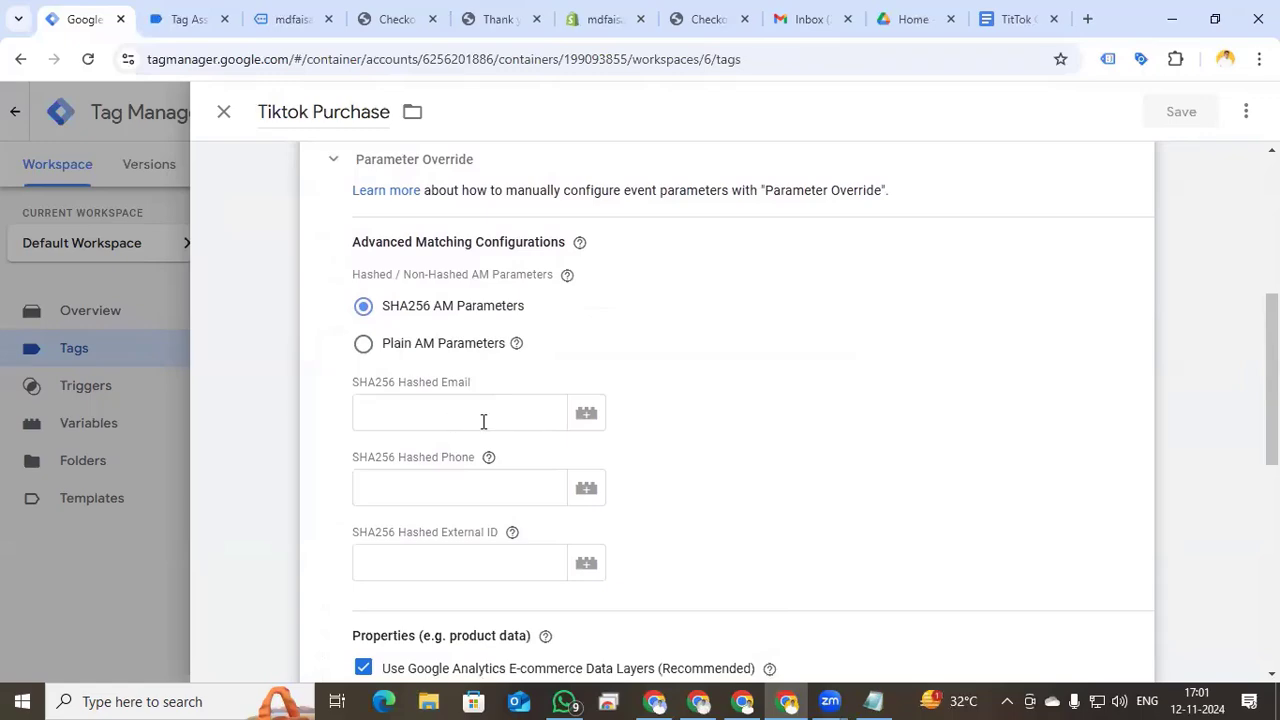
{"action": "left_click", "coordinate": [224, 111]}
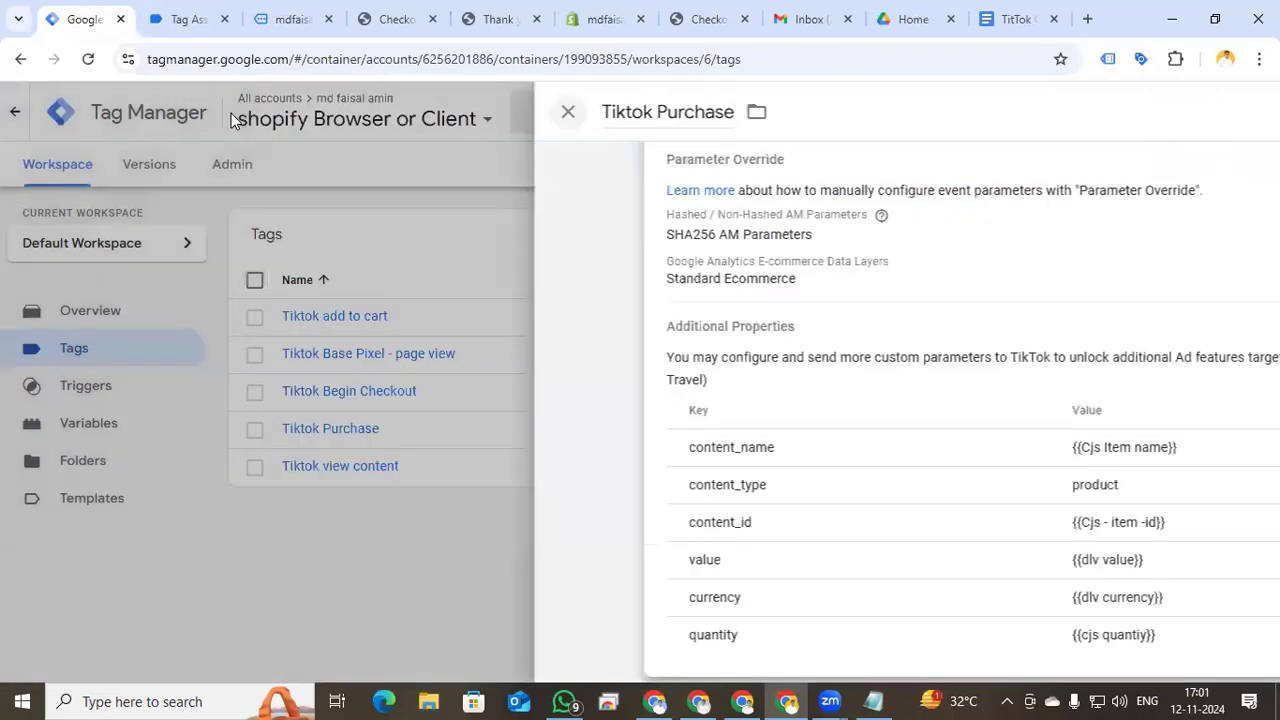
- Start a new user-defined Data Layer Variable
{"action": "left_click", "coordinate": [118, 427]}
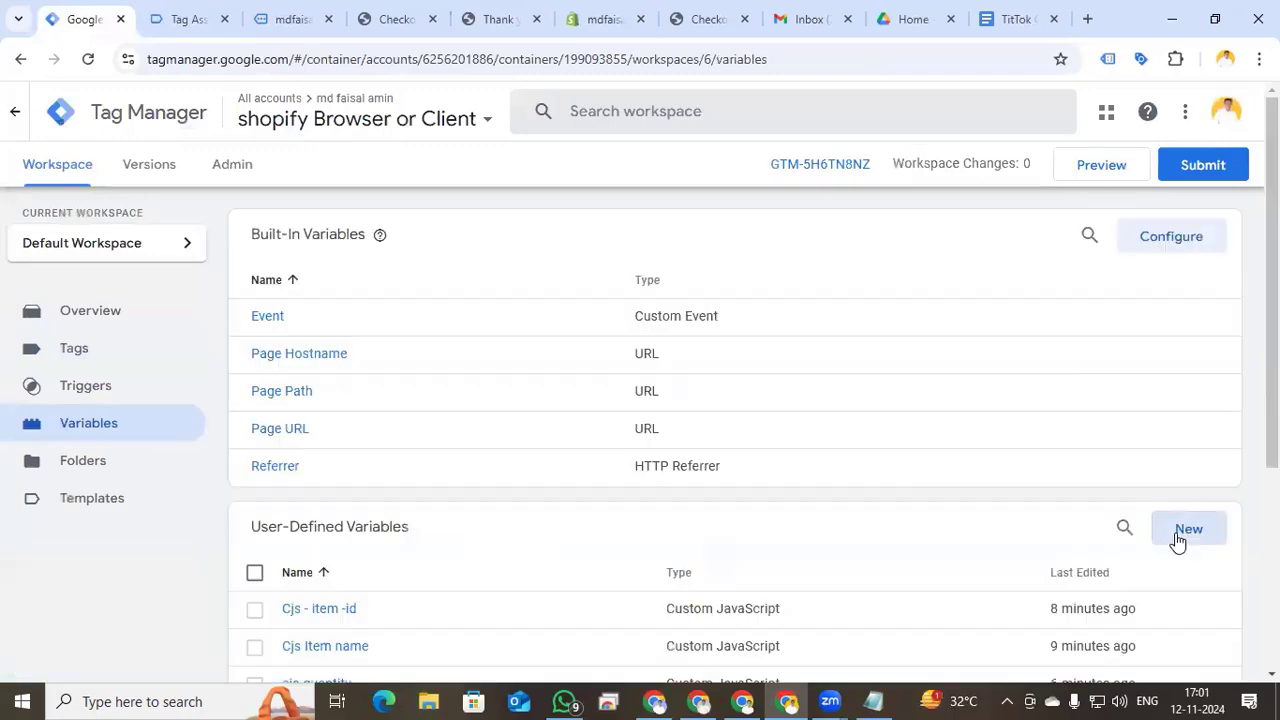
{"action": "left_click", "coordinate": [1174, 537]}
{"action": "left_click", "coordinate": [743, 291]}
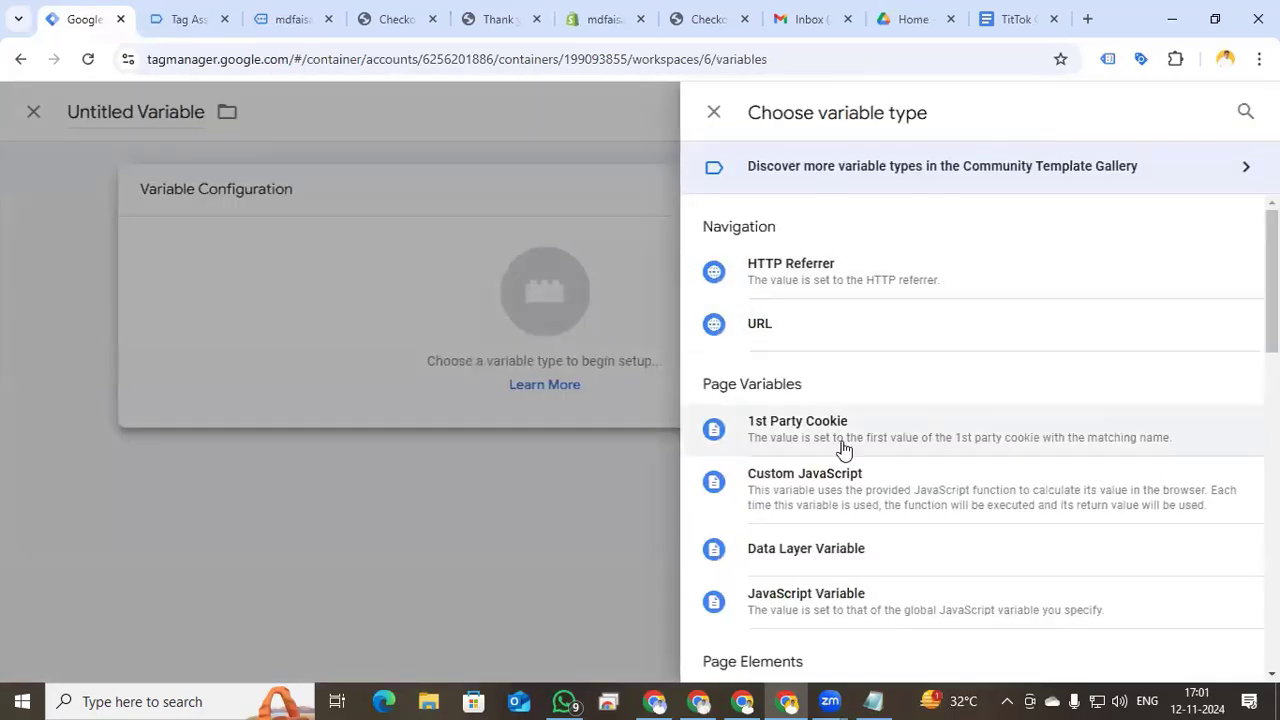
{"action": "scroll", "coordinate": [924, 405], "scroll_direction": "down", "scroll_amount": 1}
{"action": "scroll", "coordinate": [924, 405], "scroll_direction": "down", "scroll_amount": 8}
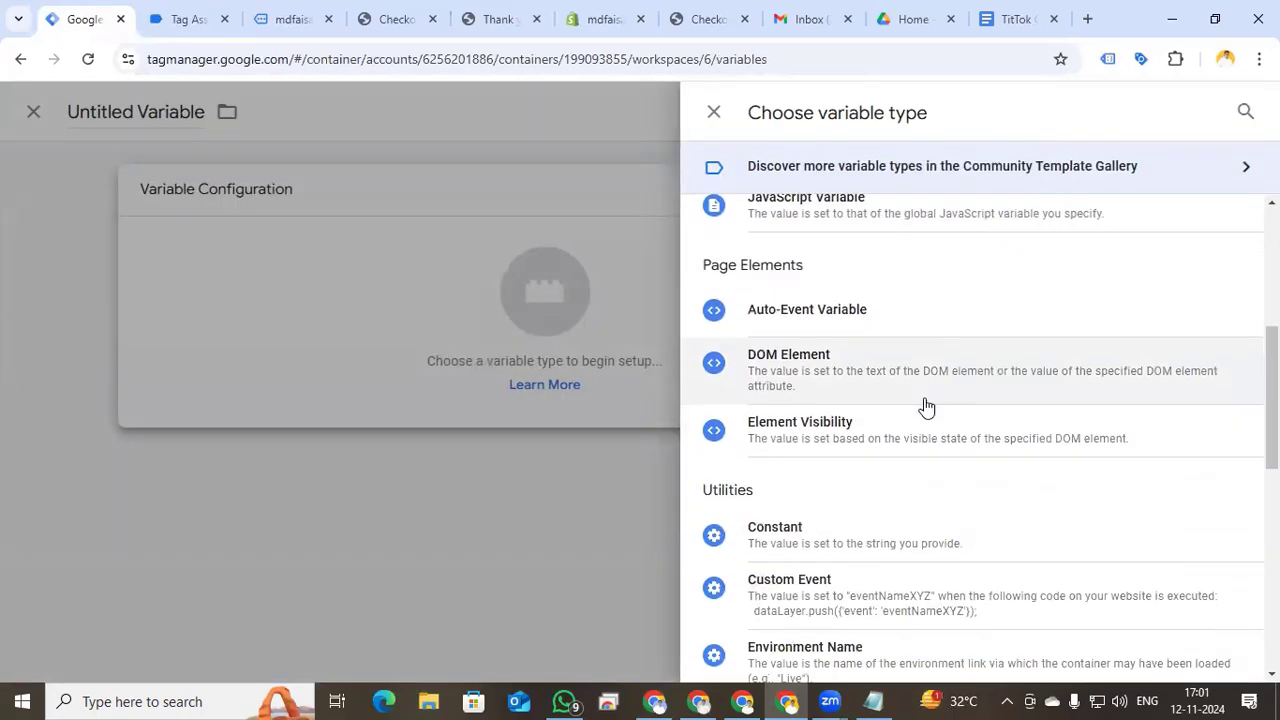
{"action": "scroll", "coordinate": [924, 405], "scroll_direction": "down", "scroll_amount": 1}
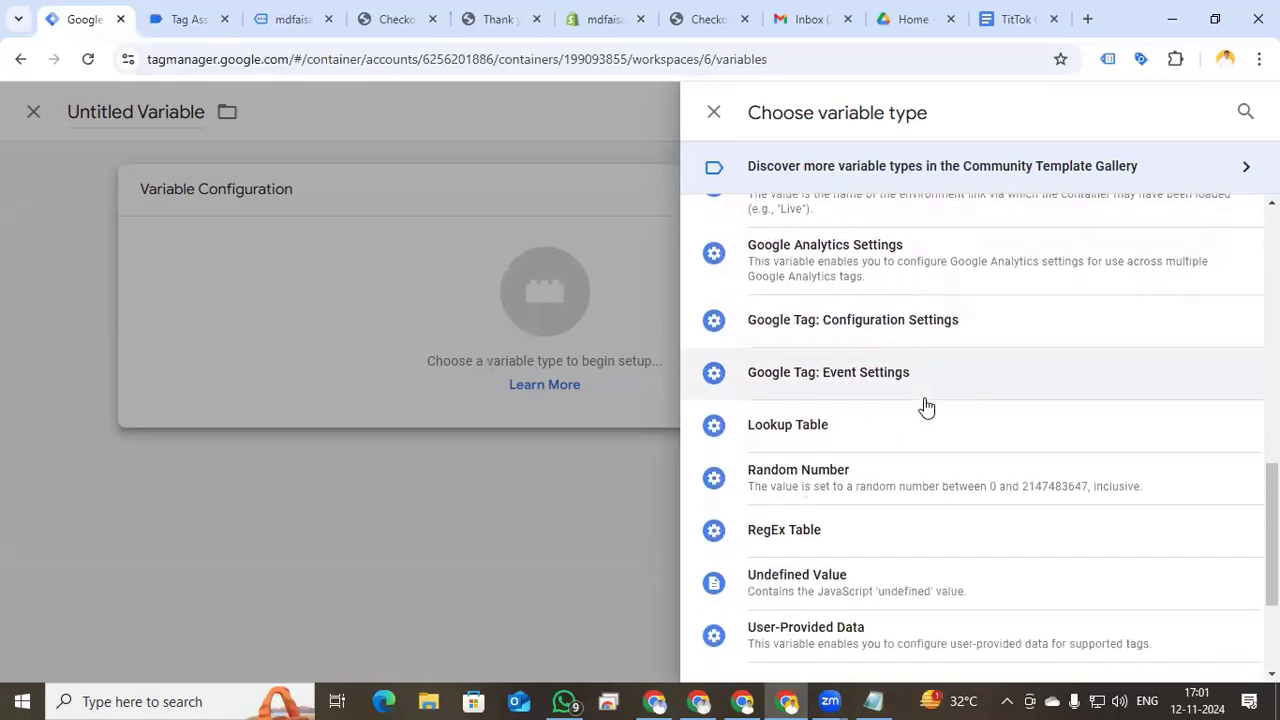
{"action": "scroll", "coordinate": [857, 389], "scroll_direction": "up", "scroll_amount": 6}
{"action": "left_click", "coordinate": [857, 385]}
{"action": "left_click", "coordinate": [374, 373]}
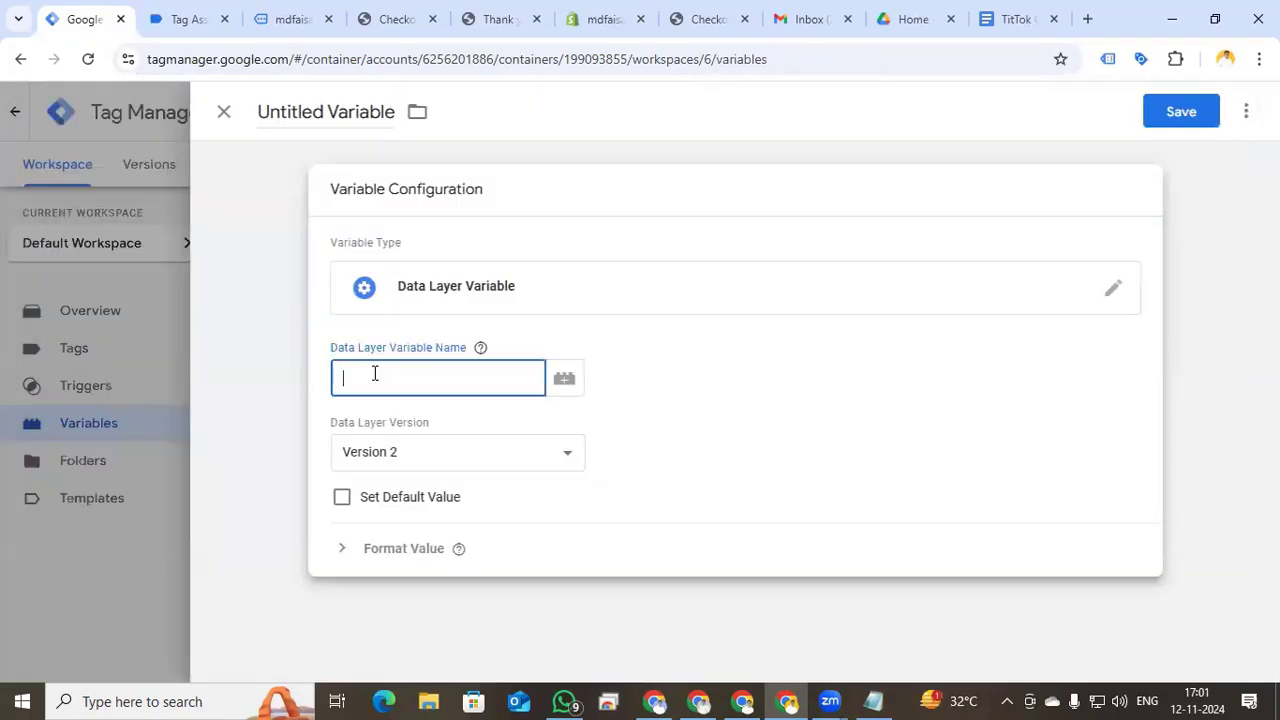
{"action": "left_click", "coordinate": [607, 19]}
- Expand the console's purchase event down to its customer address object to locate hash_email and hash_phone
{"action": "left_click", "coordinate": [699, 17]}
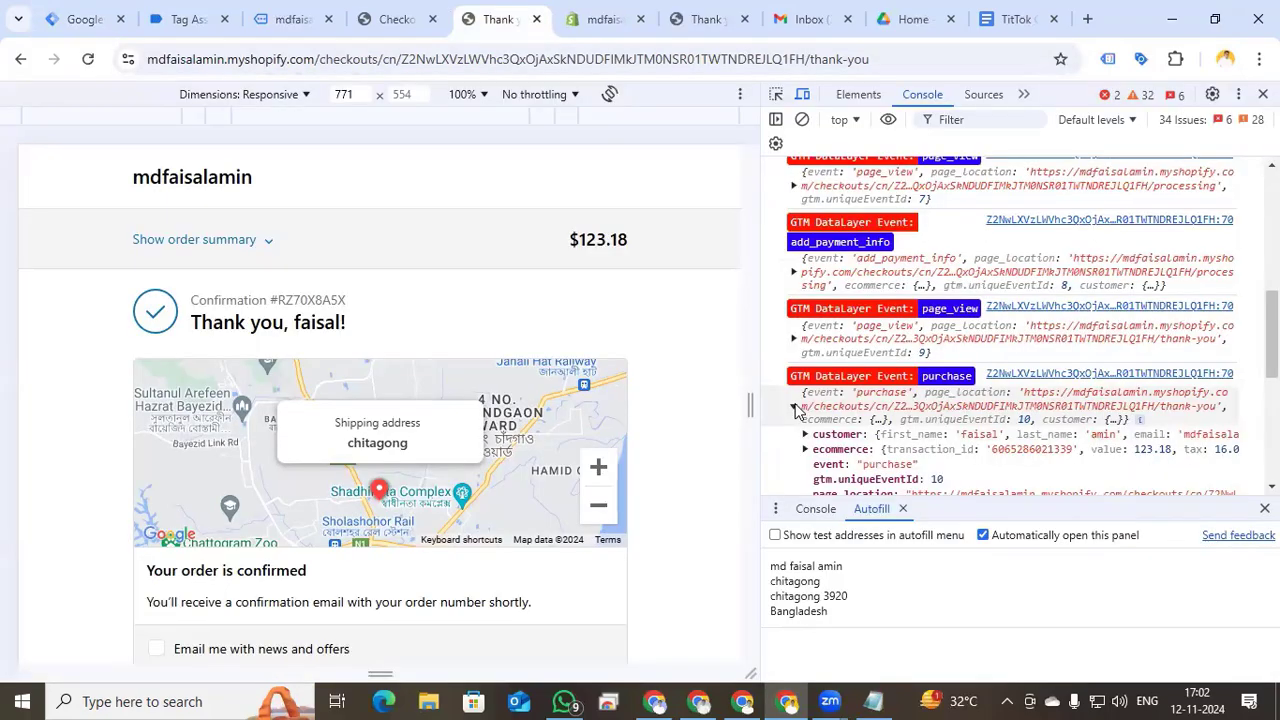
{"action": "left_click", "coordinate": [794, 407]}
{"action": "scroll", "coordinate": [897, 415], "scroll_direction": "down", "scroll_amount": 1}
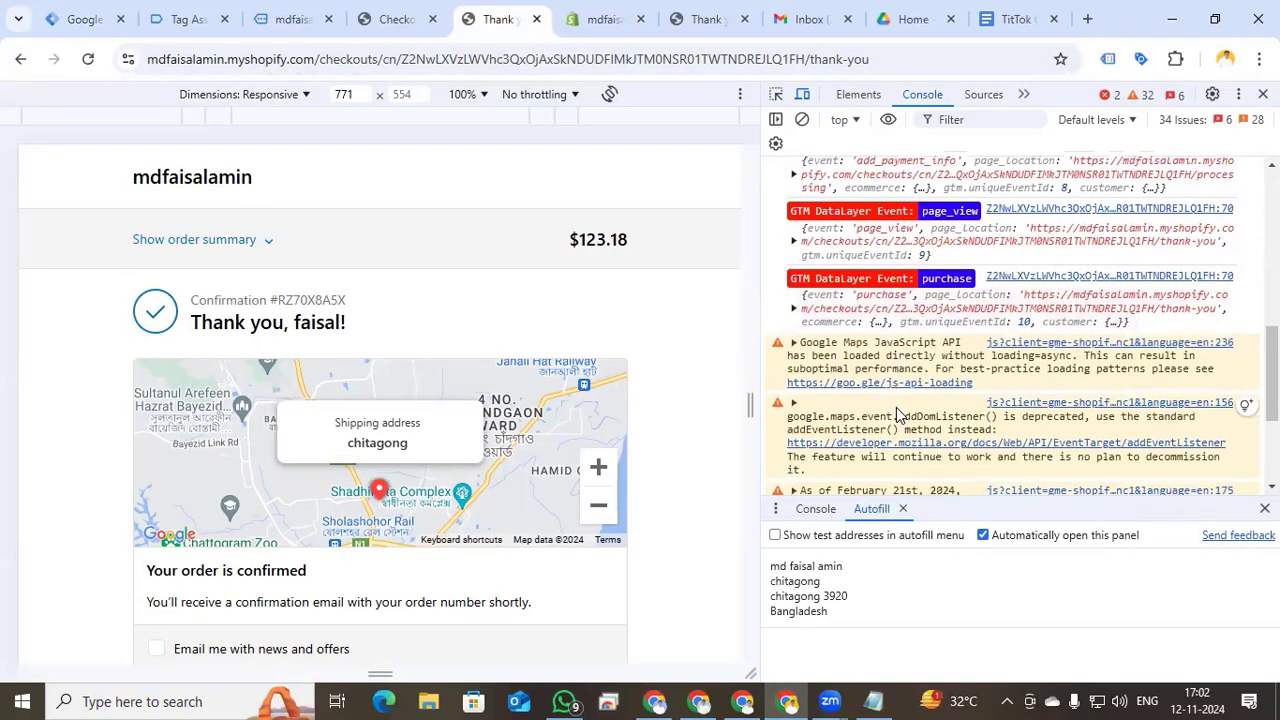
{"action": "left_click", "coordinate": [797, 309]}
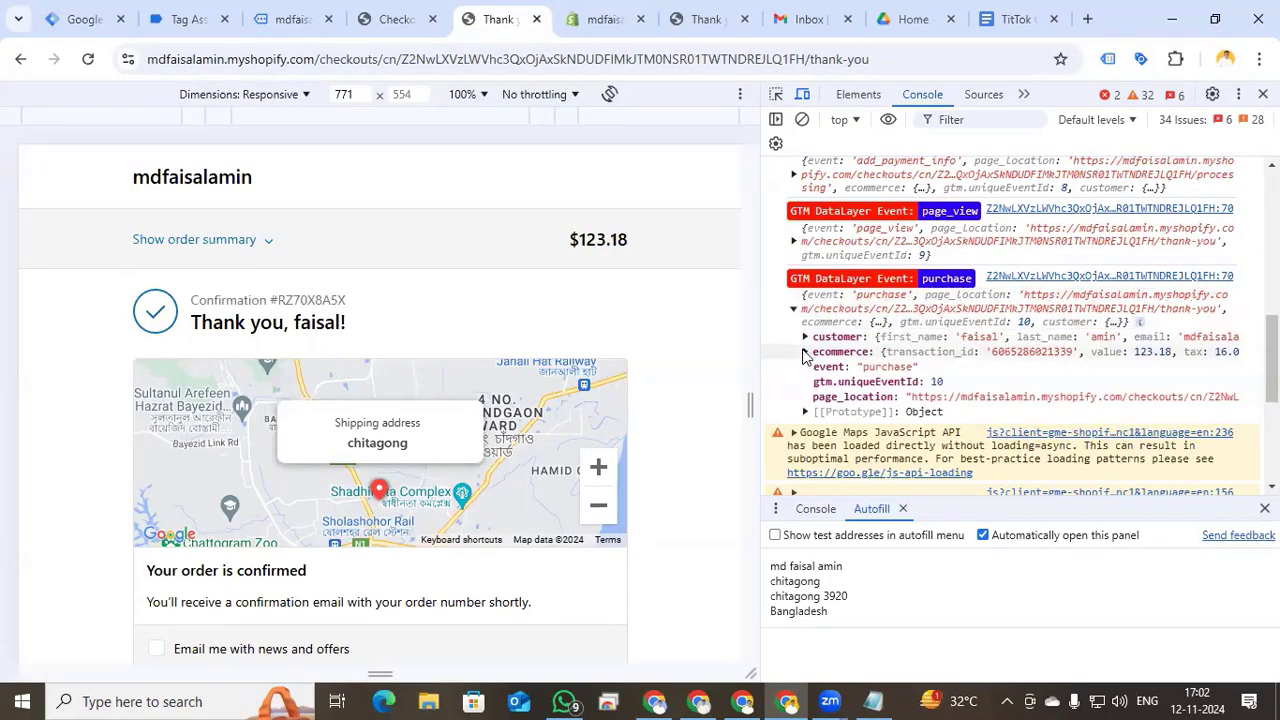
{"action": "left_click", "coordinate": [805, 338]}
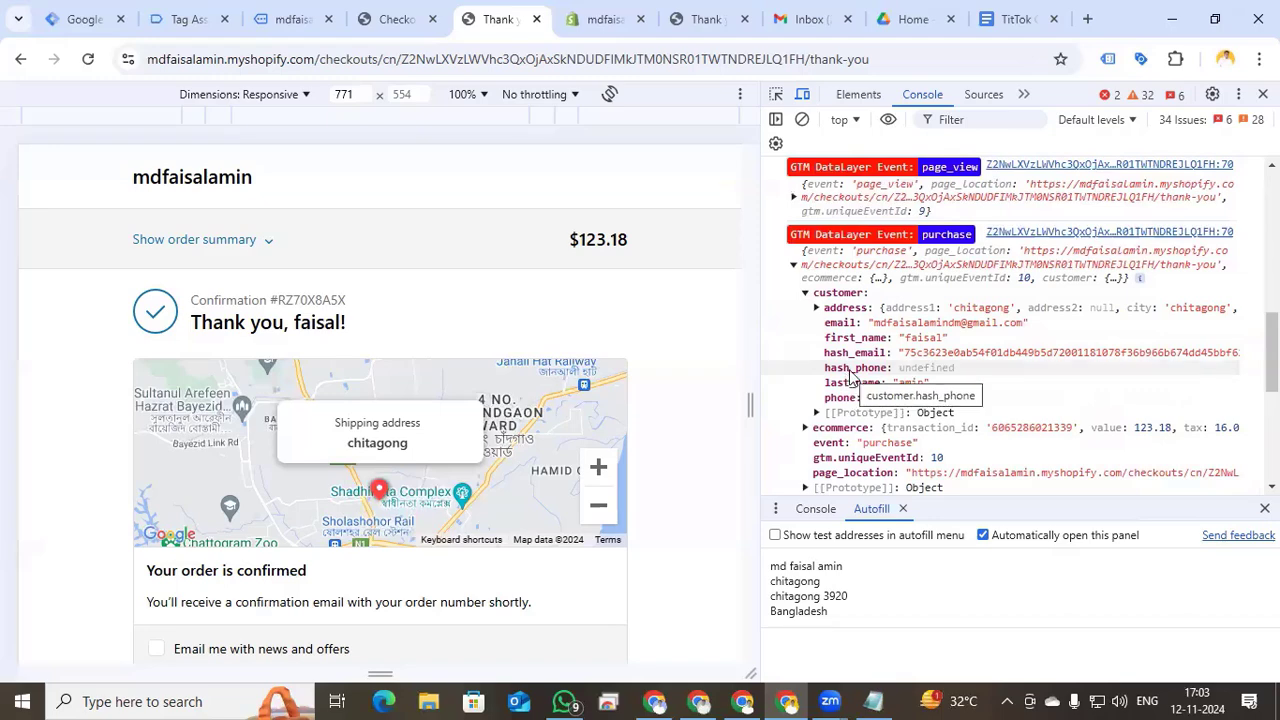
{"action": "left_click", "coordinate": [816, 308]}
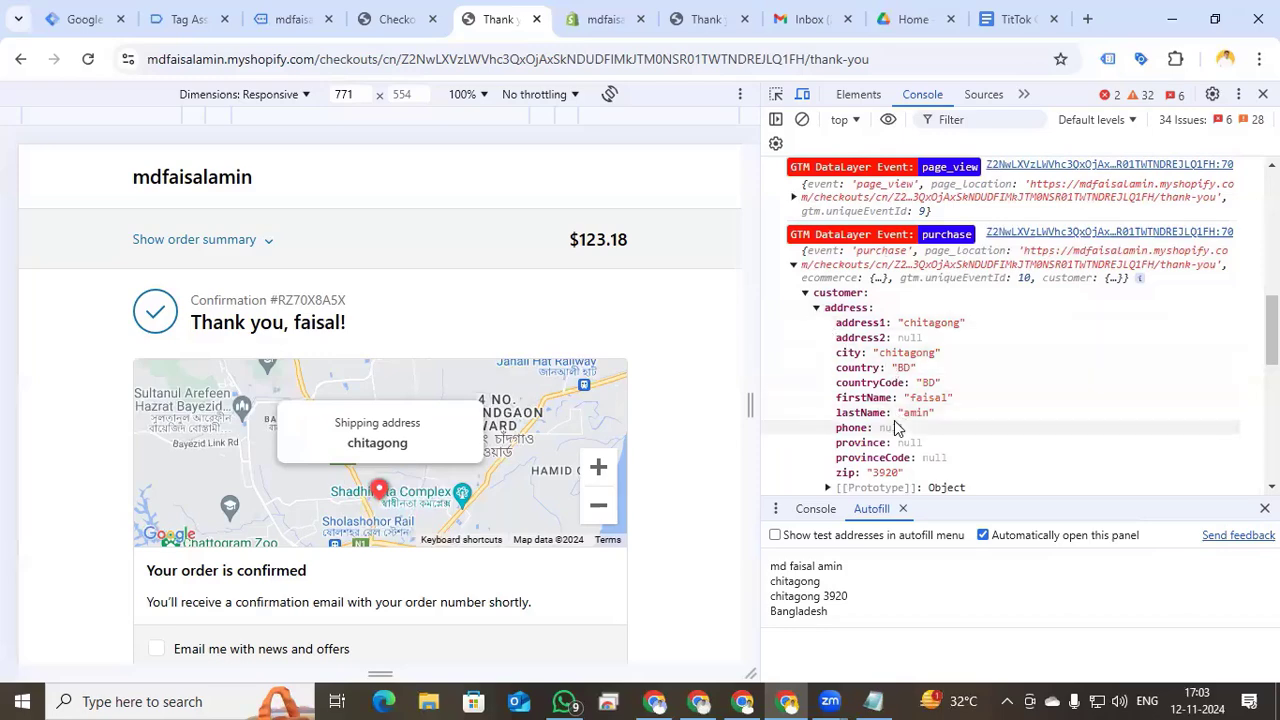
{"action": "scroll", "coordinate": [899, 427], "scroll_direction": "down", "scroll_amount": 2}
{"action": "left_click", "coordinate": [832, 289]}
{"action": "scroll", "coordinate": [860, 262], "scroll_direction": "down", "scroll_amount": 2}
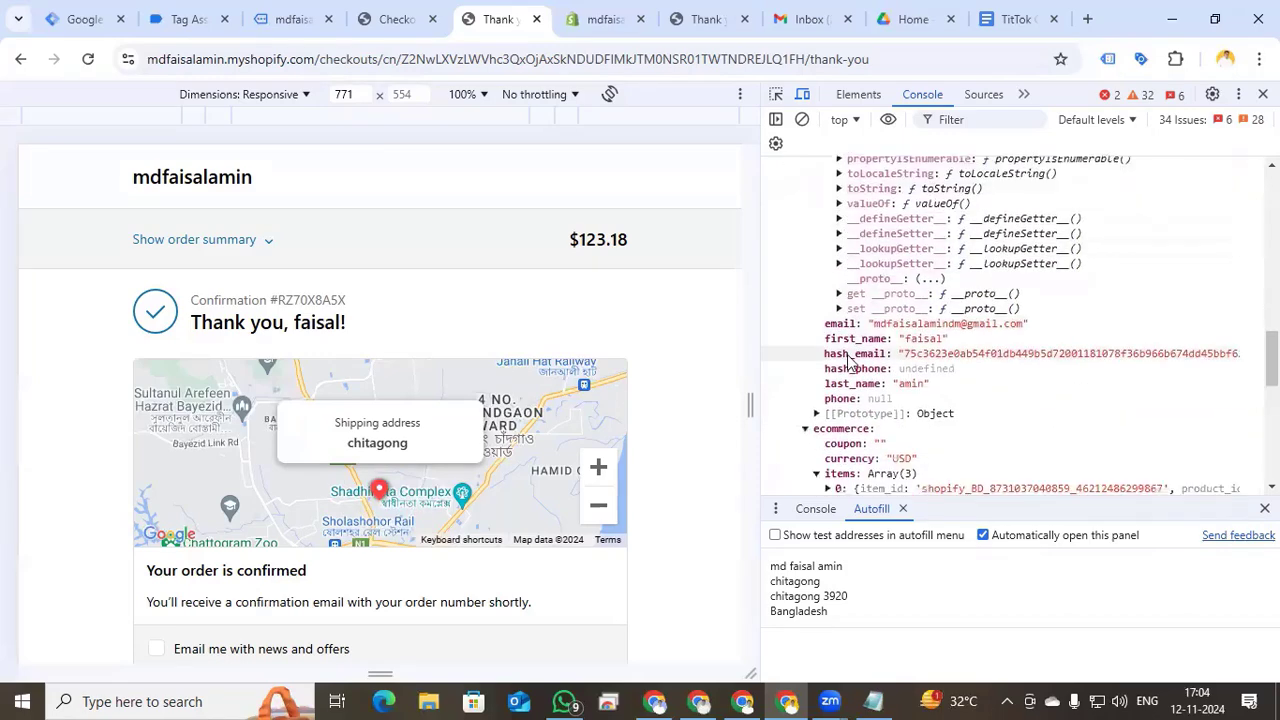
{"action": "scroll", "coordinate": [857, 368], "scroll_direction": "up", "scroll_amount": 5}
{"action": "left_click", "coordinate": [78, 20]}
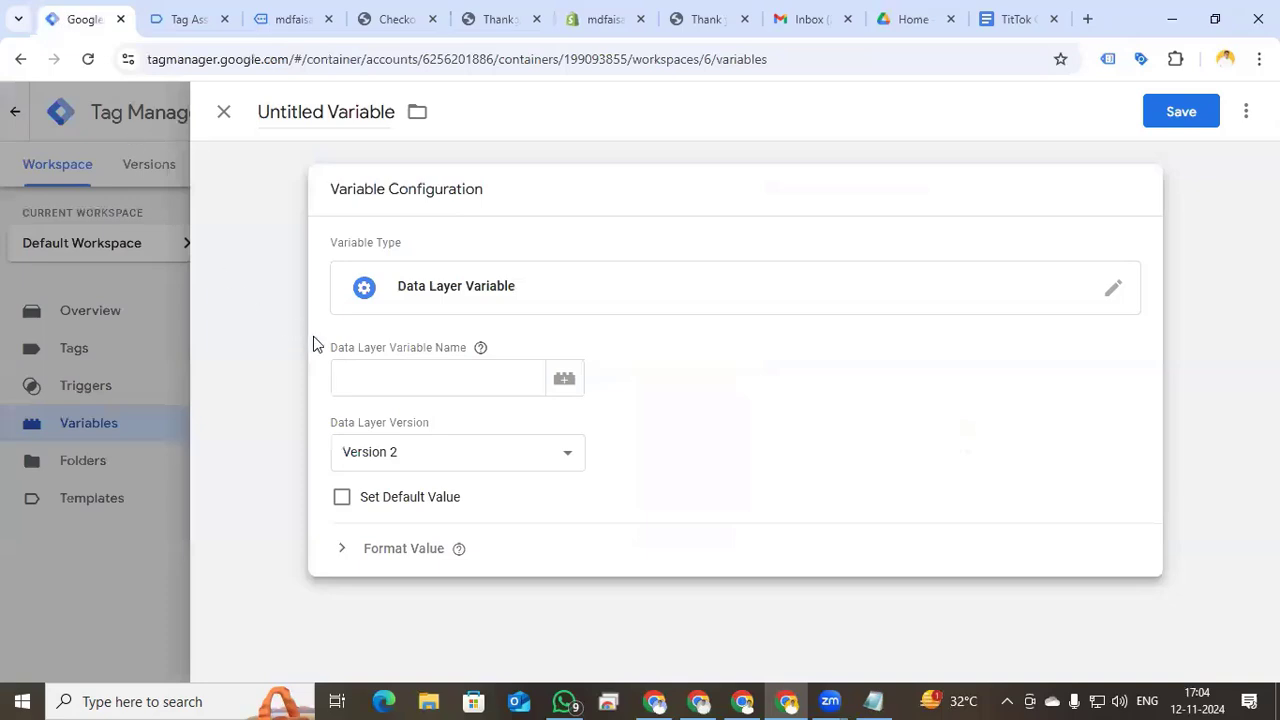
- Save a 'Hash email' Data Layer Variable reading customer.address.hash_email
{"action": "left_click", "coordinate": [395, 372]}
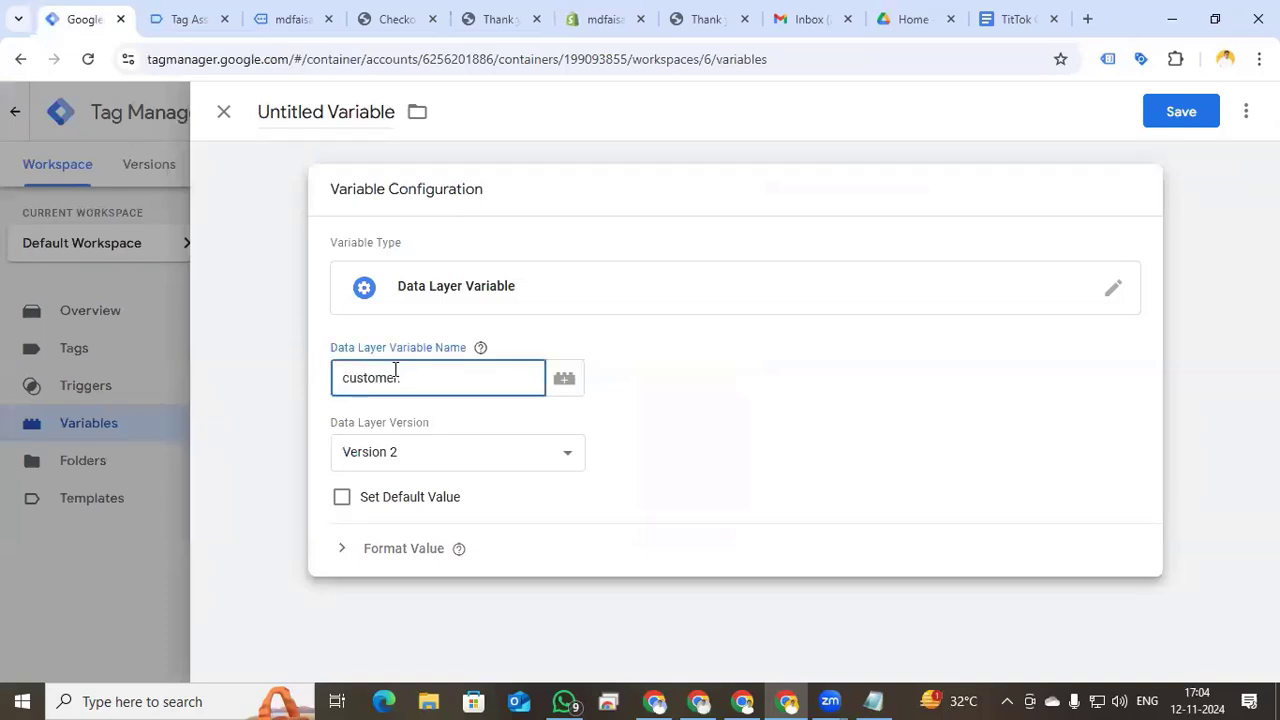
{"action": "type", "text": "customer.address."}
{"action": "type", "text": "hash_e"}
{"action": "type", "text": "mail"}
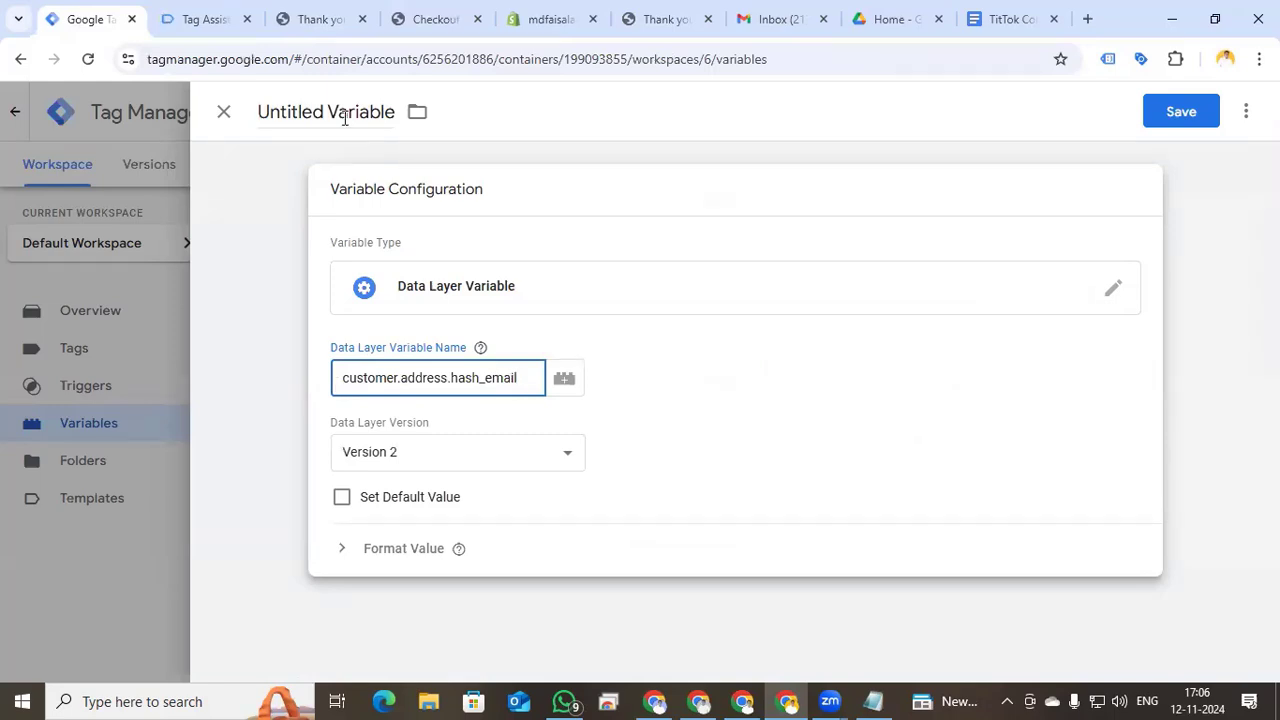
{"action": "left_click", "coordinate": [345, 117]}
{"action": "type", "text": "Hswh"}
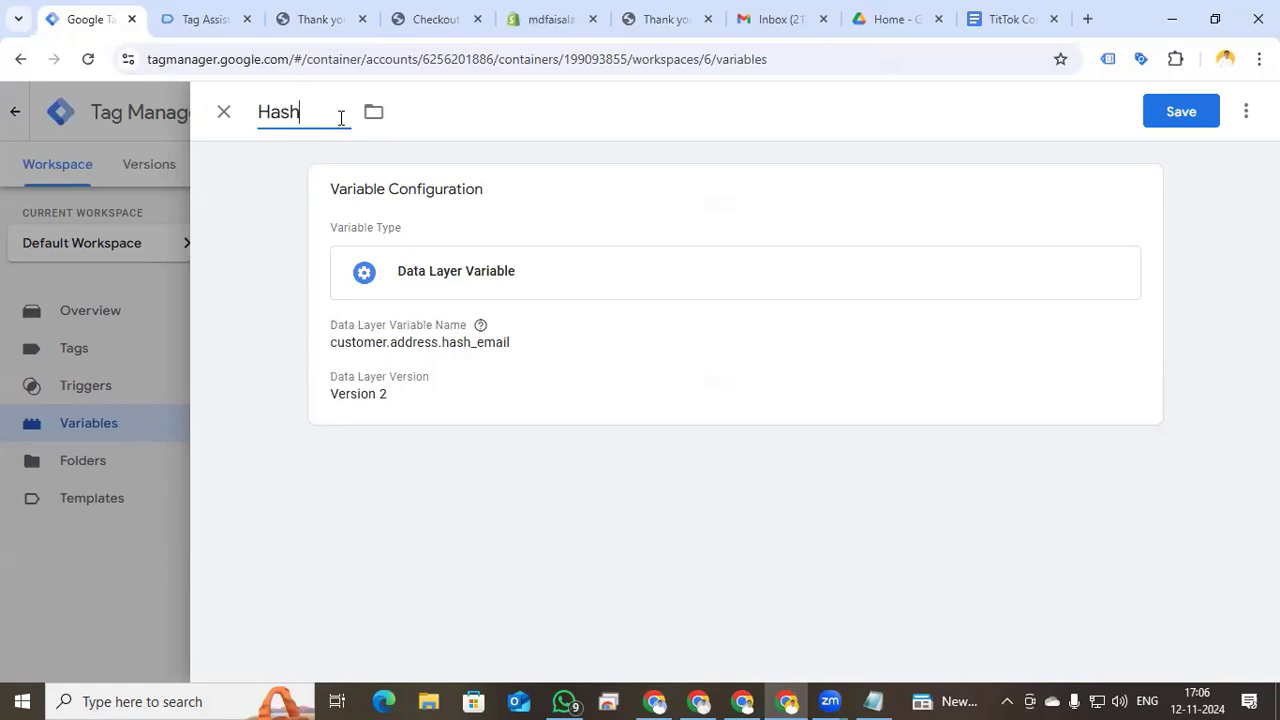
{"action": "type", "text": " email"}
{"action": "left_click", "coordinate": [1197, 118]}
- Duplicate it as 'Hash phone' reading customer.address.hash_phone and save
{"action": "scroll", "coordinate": [477, 543], "scroll_direction": "down", "scroll_amount": 3}
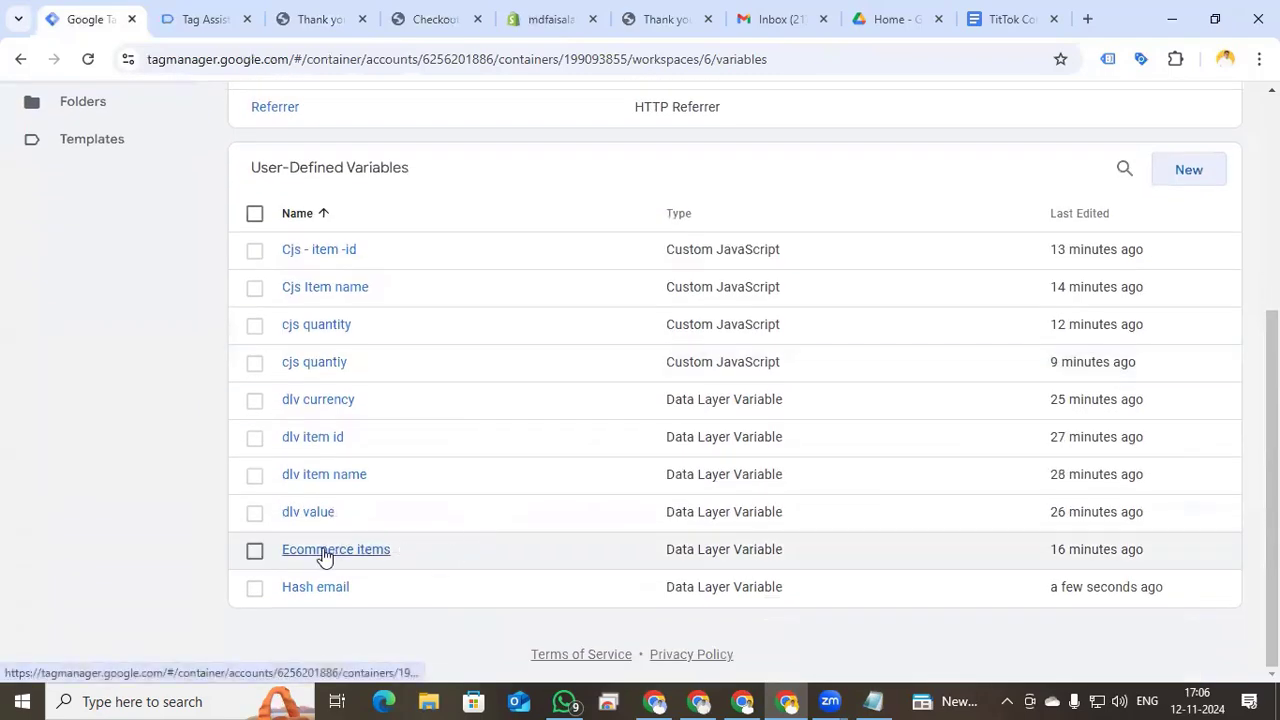
{"action": "left_click", "coordinate": [333, 592]}
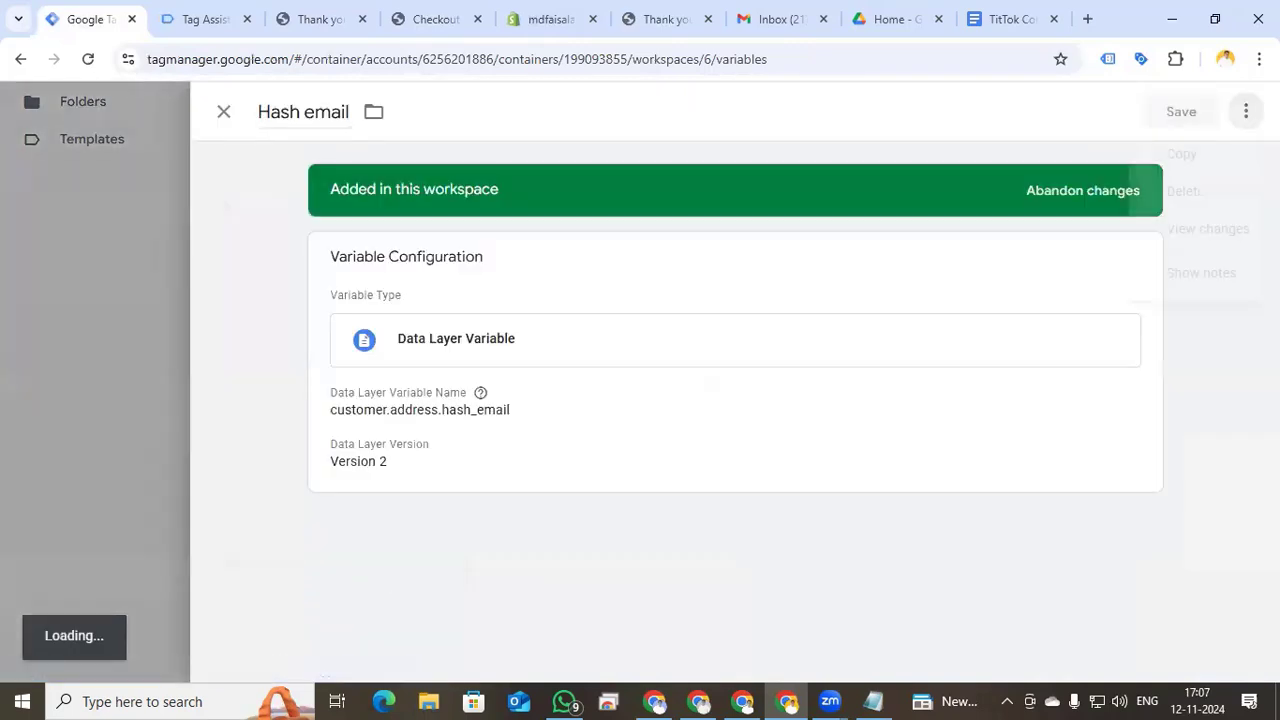
{"action": "left_click", "coordinate": [1246, 112]}
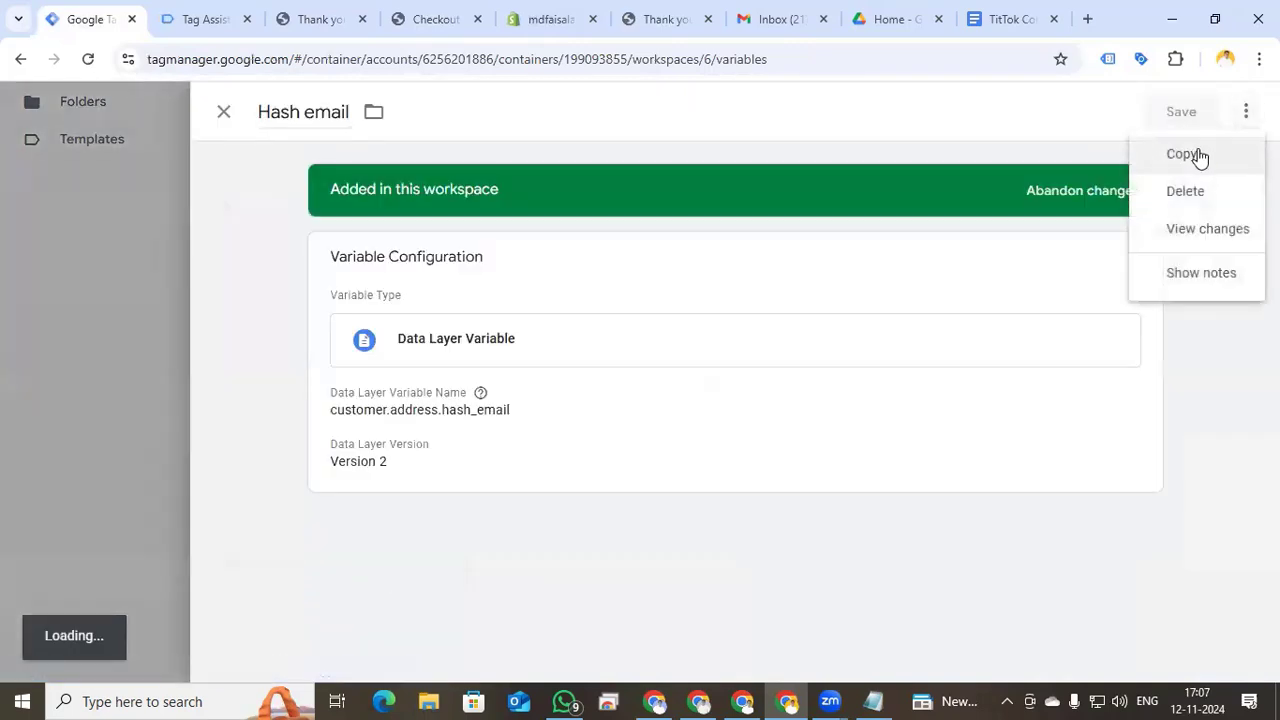
{"action": "left_click", "coordinate": [1197, 157]}
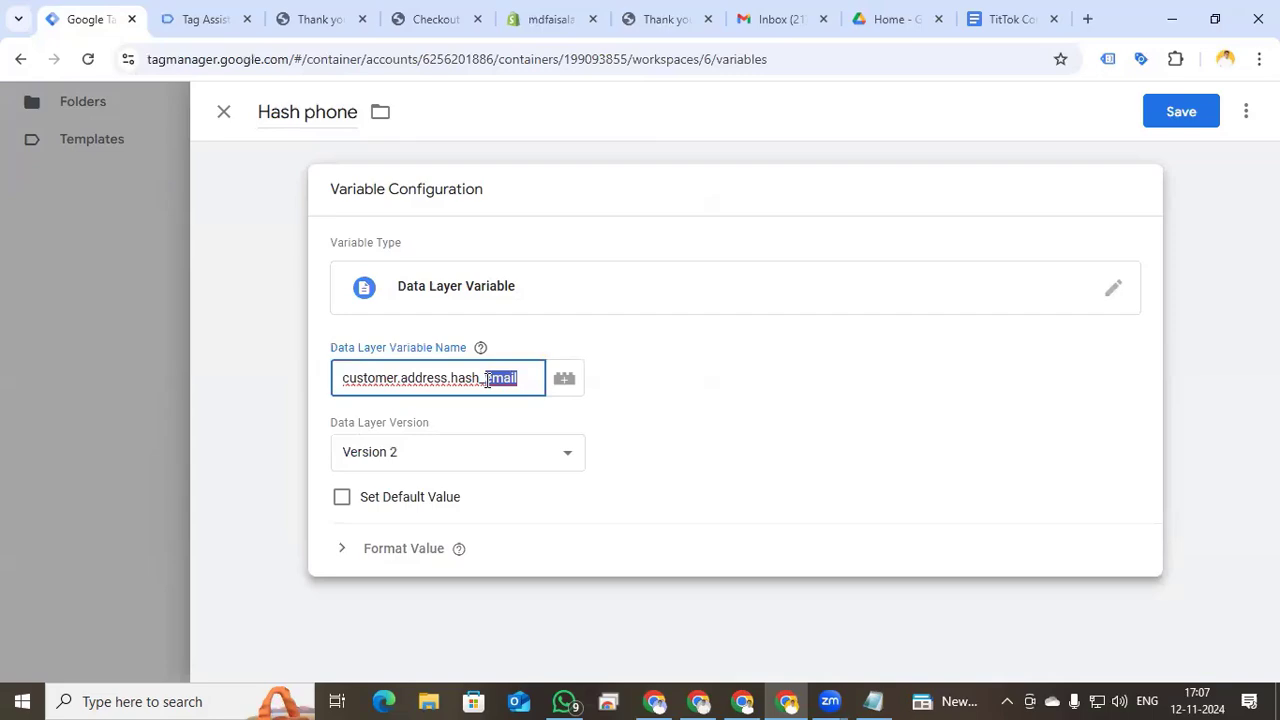
{"action": "type", "text": "phone"}
{"action": "left_click", "coordinate": [1160, 111]}
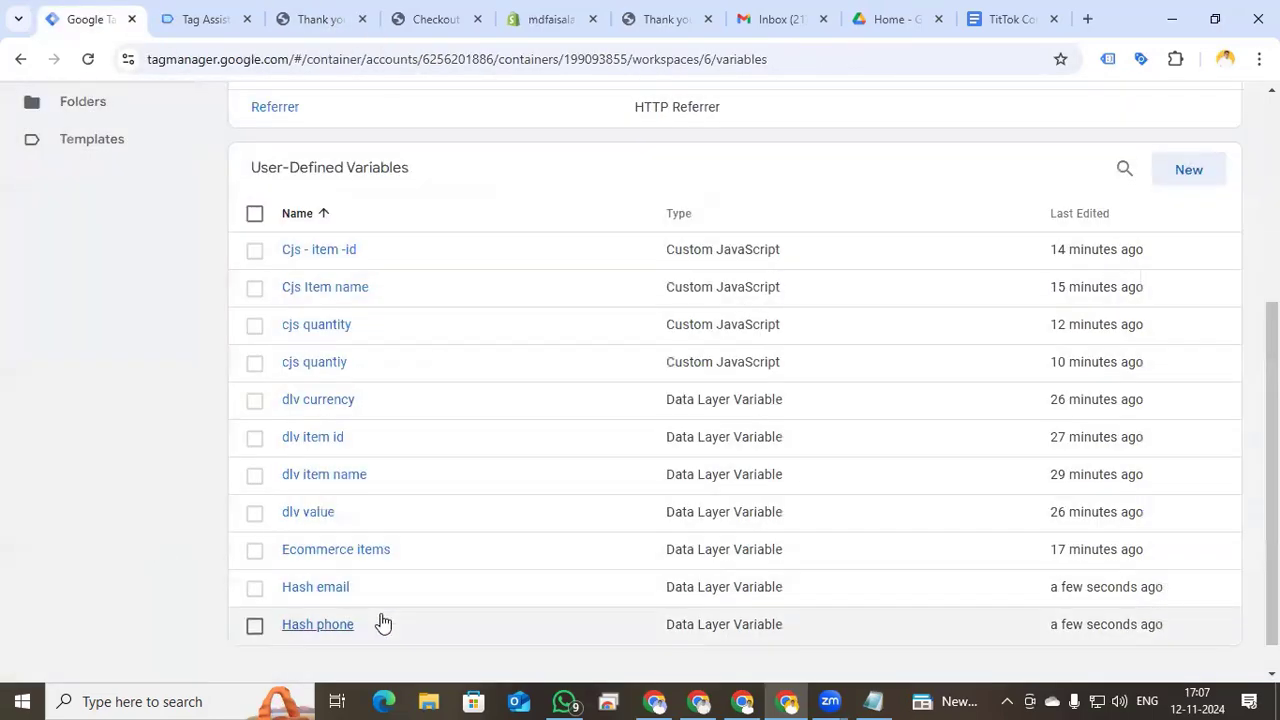
{"action": "scroll", "coordinate": [350, 612], "scroll_direction": "up", "scroll_amount": 5}
{"action": "left_click", "coordinate": [112, 364]}
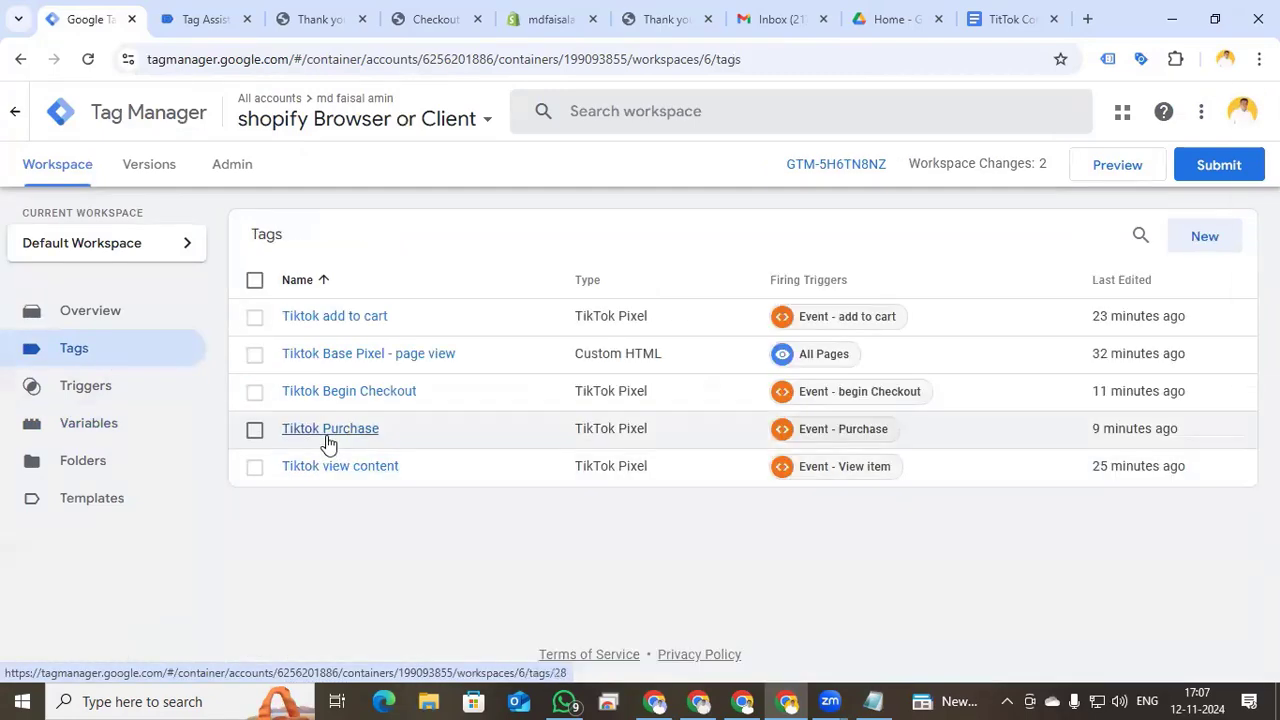
- Enter {{Hash email}} in the Tiktok Purchase tag's SHA256 Hashed Email field
{"action": "left_click", "coordinate": [326, 440]}
{"action": "scroll", "coordinate": [597, 486], "scroll_direction": "down", "scroll_amount": 3}
{"action": "scroll", "coordinate": [597, 486], "scroll_direction": "down", "scroll_amount": 3}
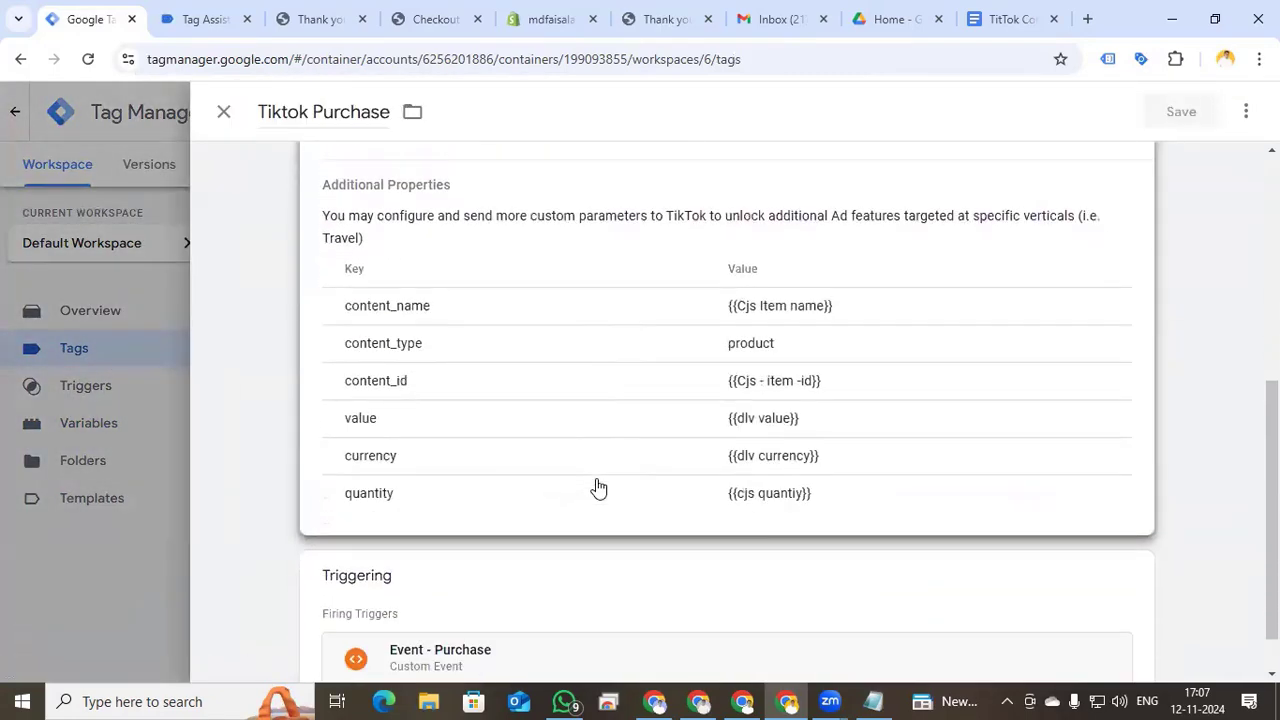
{"action": "scroll", "coordinate": [677, 346], "scroll_direction": "up", "scroll_amount": 3}
{"action": "scroll", "coordinate": [641, 355], "scroll_direction": "up", "scroll_amount": 3}
{"action": "left_click", "coordinate": [606, 371]}
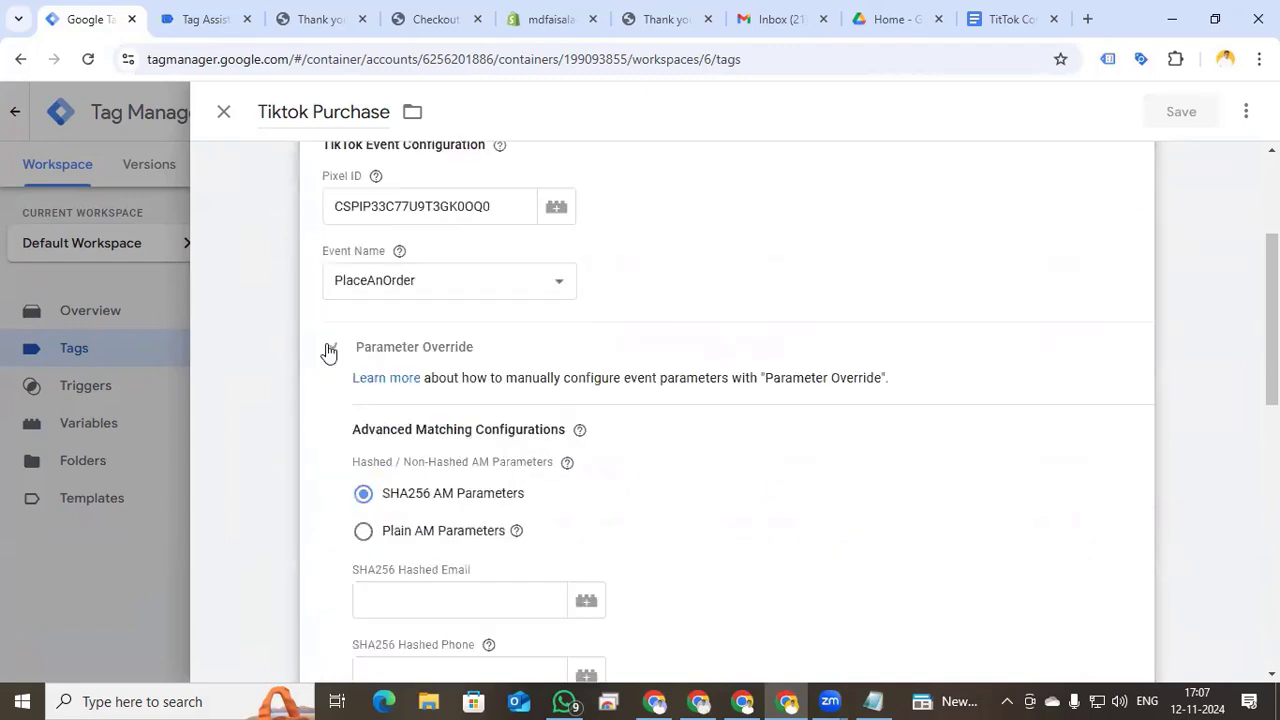
{"action": "scroll", "coordinate": [523, 491], "scroll_direction": "down", "scroll_amount": 2}
{"action": "scroll", "coordinate": [588, 484], "scroll_direction": "down", "scroll_amount": 1}
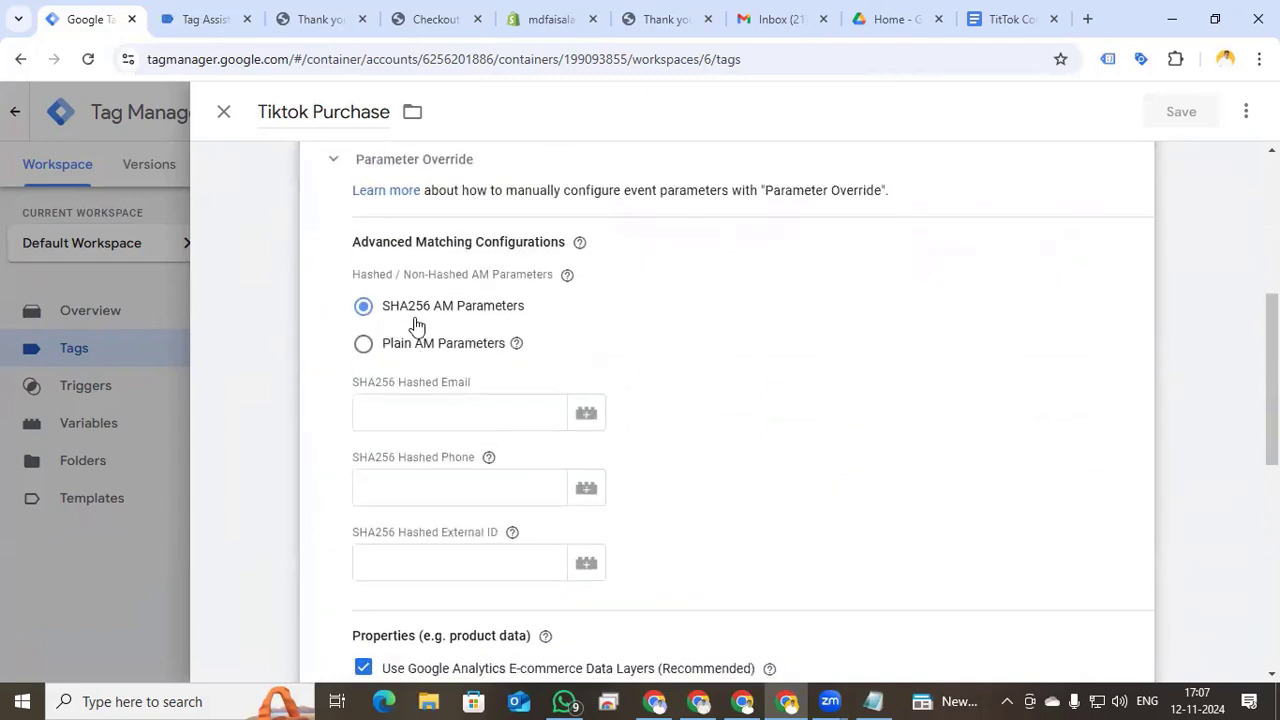
{"action": "left_click", "coordinate": [408, 409]}
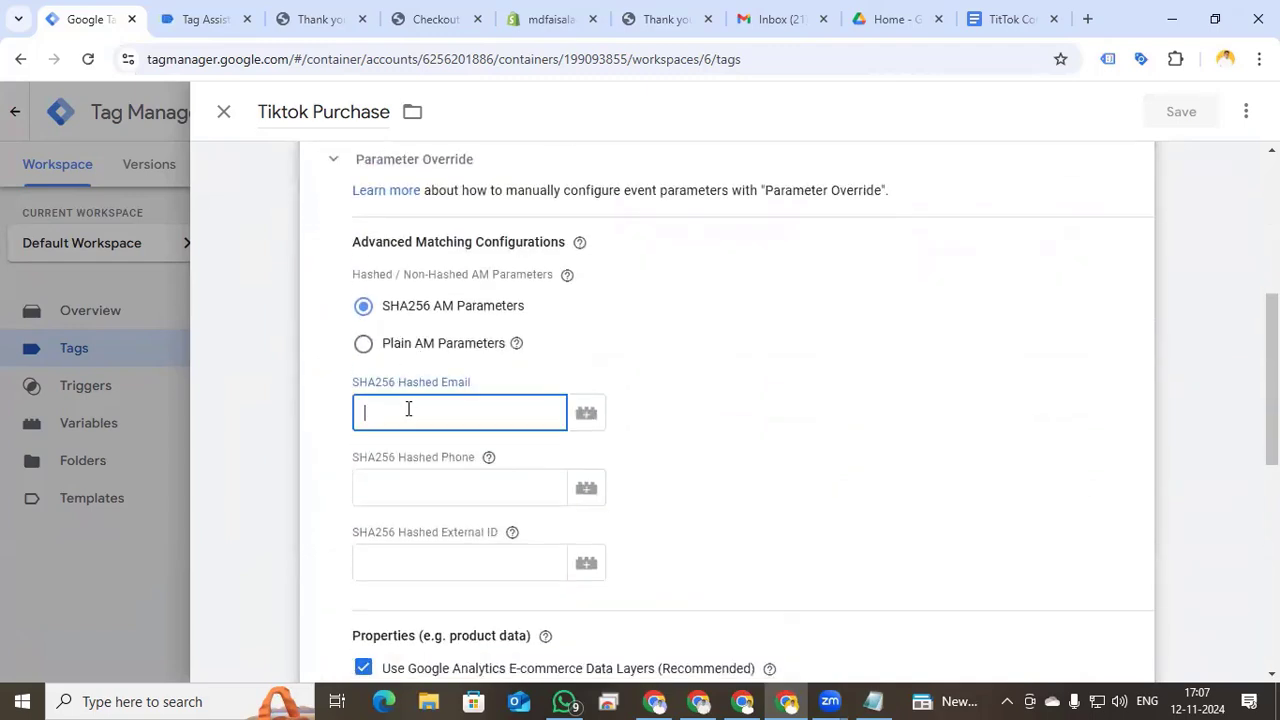
{"action": "type", "text": "{{ha"}
{"action": "left_click", "coordinate": [403, 450]}
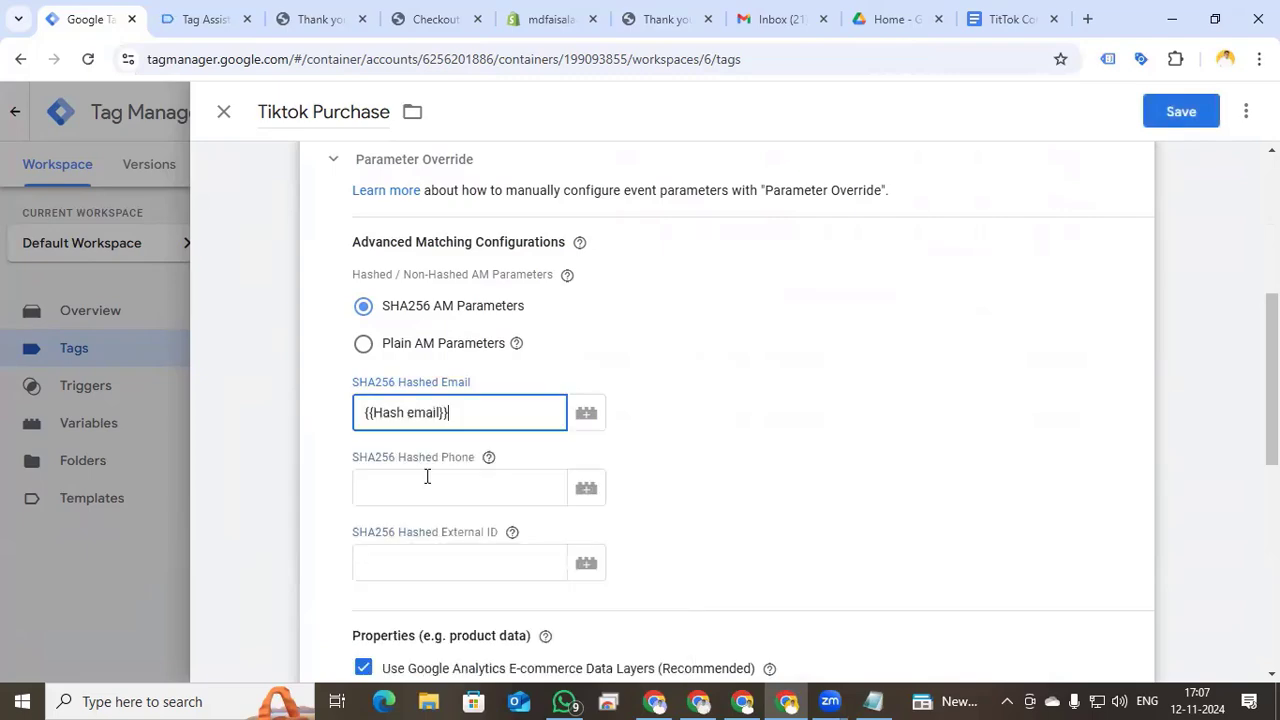
- Enter {{Hash phone}} as SHA256 Hashed Phone, save the tag, and publish the container
{"action": "left_click", "coordinate": [432, 488]}
{"action": "type", "text": "{{p"}
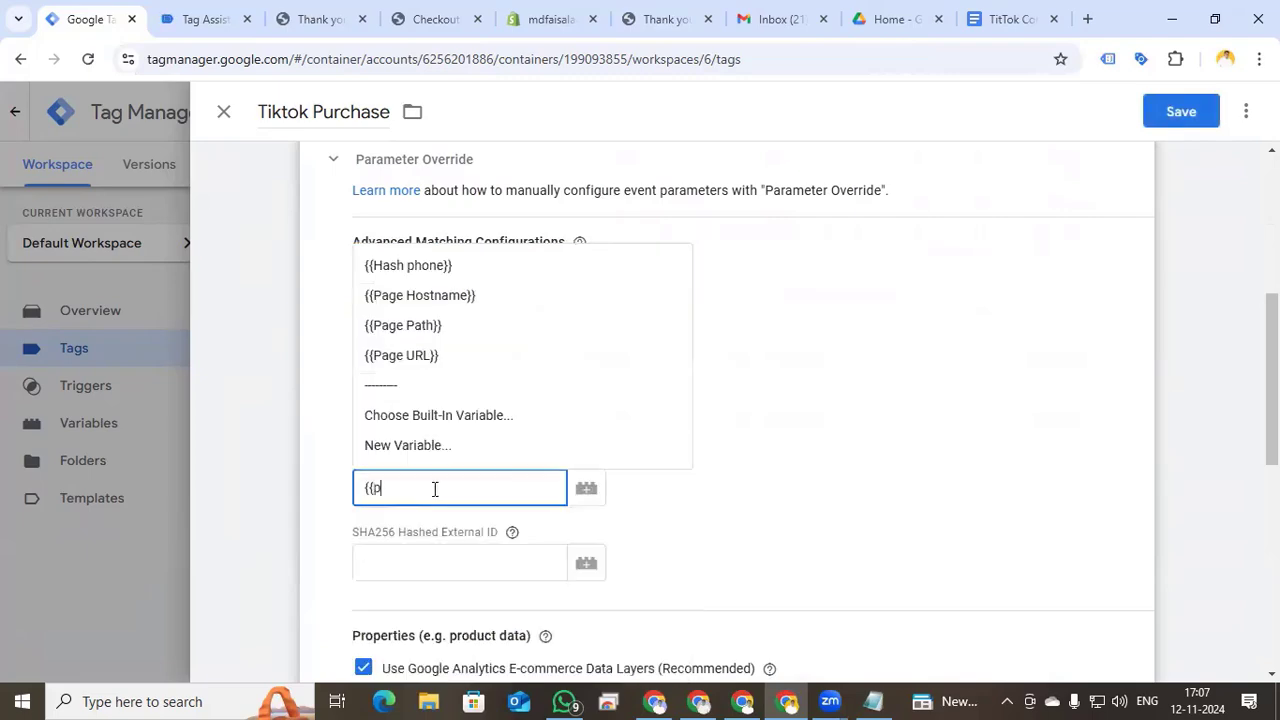
{"action": "left_click", "coordinate": [409, 263]}
{"action": "left_click", "coordinate": [1181, 111]}
{"action": "left_click", "coordinate": [1222, 168]}
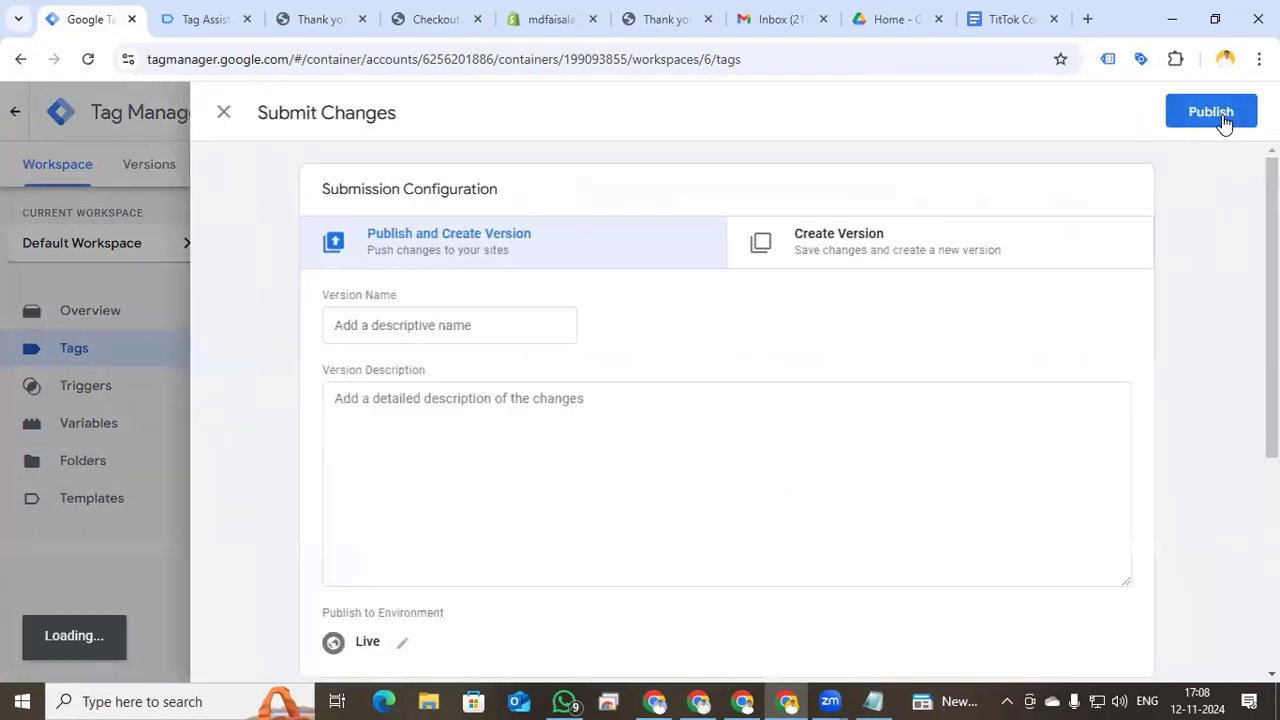
{"action": "left_click", "coordinate": [1224, 116]}
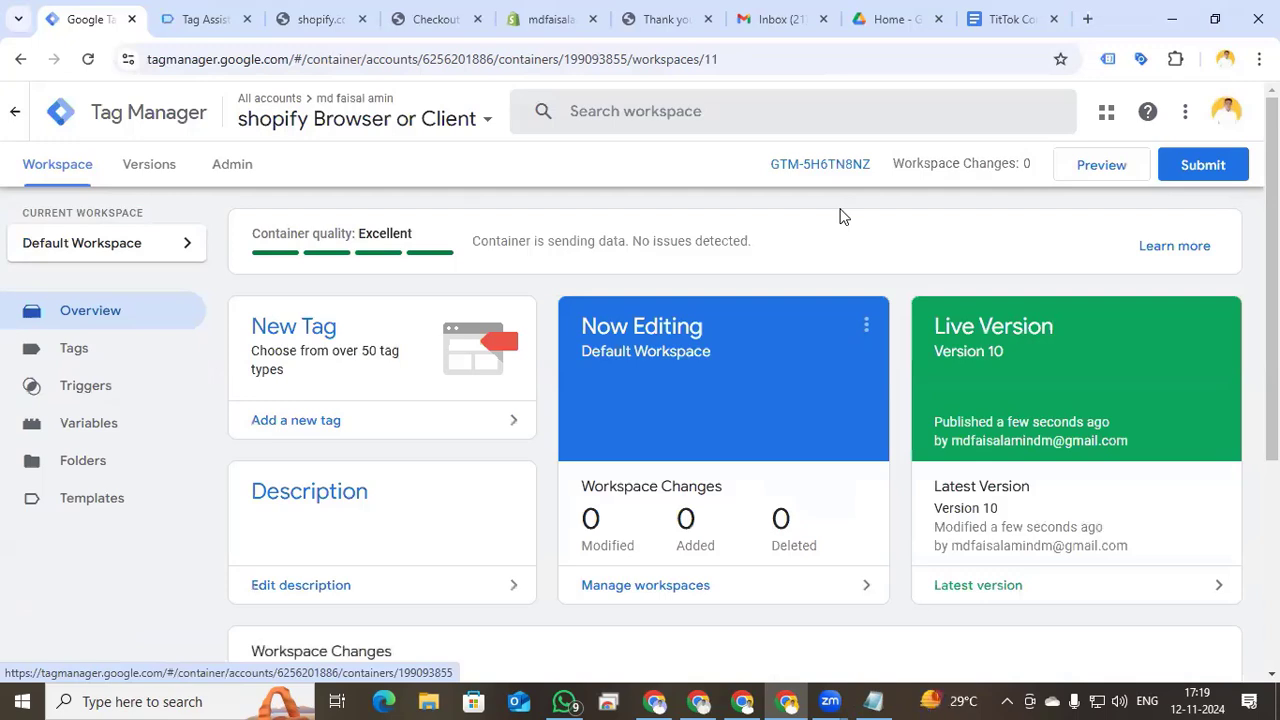
- Start debug preview, add the Girls Dress Winter Knitting Sweater to the cart and check out
{"action": "left_click", "coordinate": [1087, 175]}
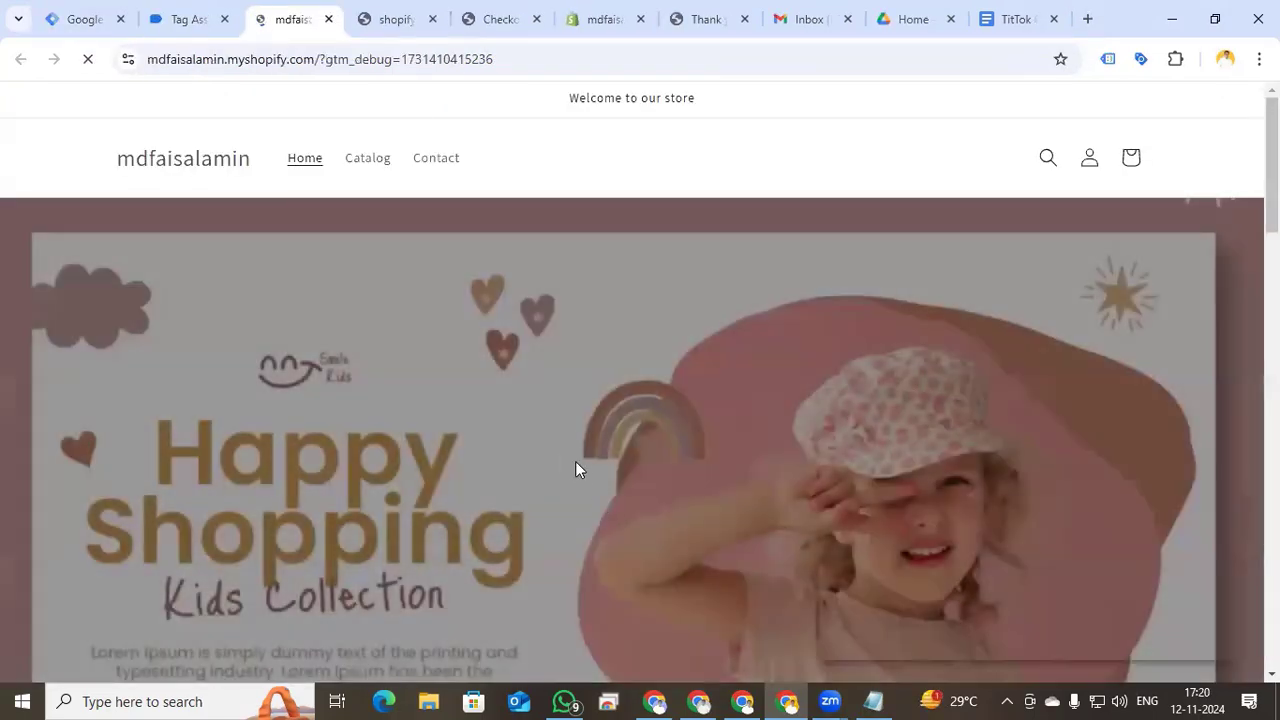
{"action": "scroll", "coordinate": [527, 439], "scroll_direction": "down", "scroll_amount": 6}
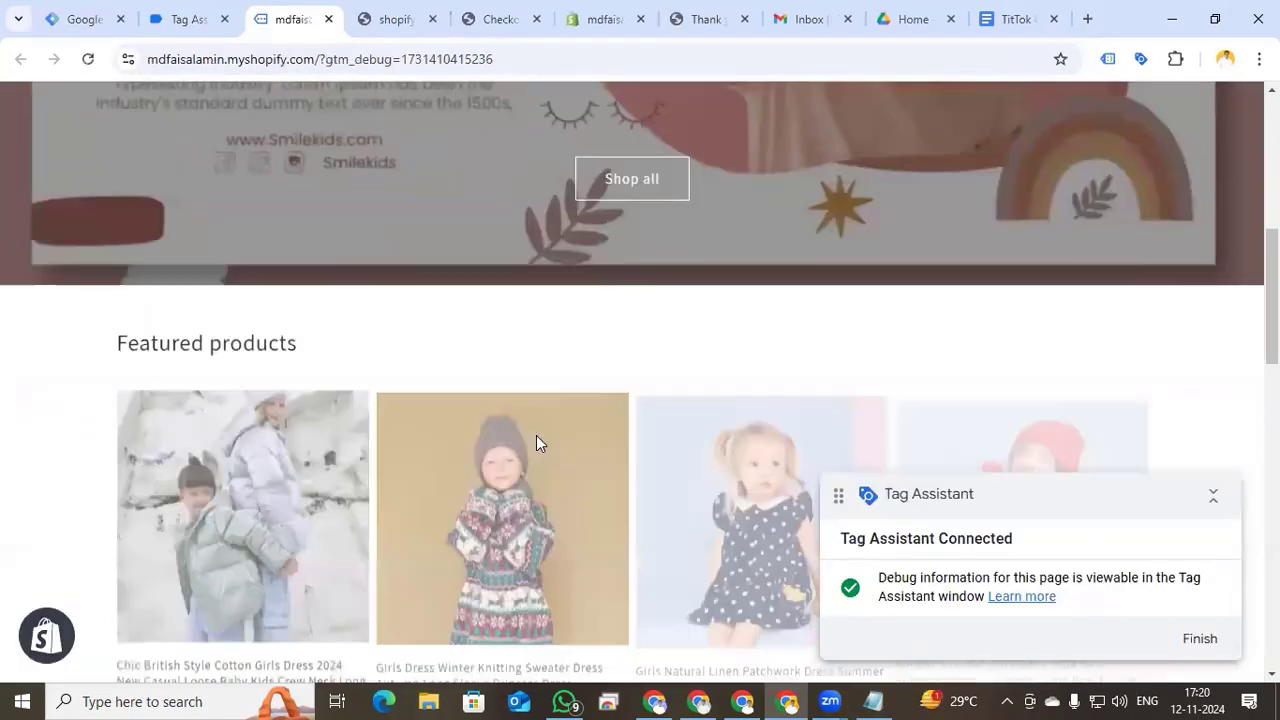
{"action": "scroll", "coordinate": [536, 443], "scroll_direction": "down", "scroll_amount": 4}
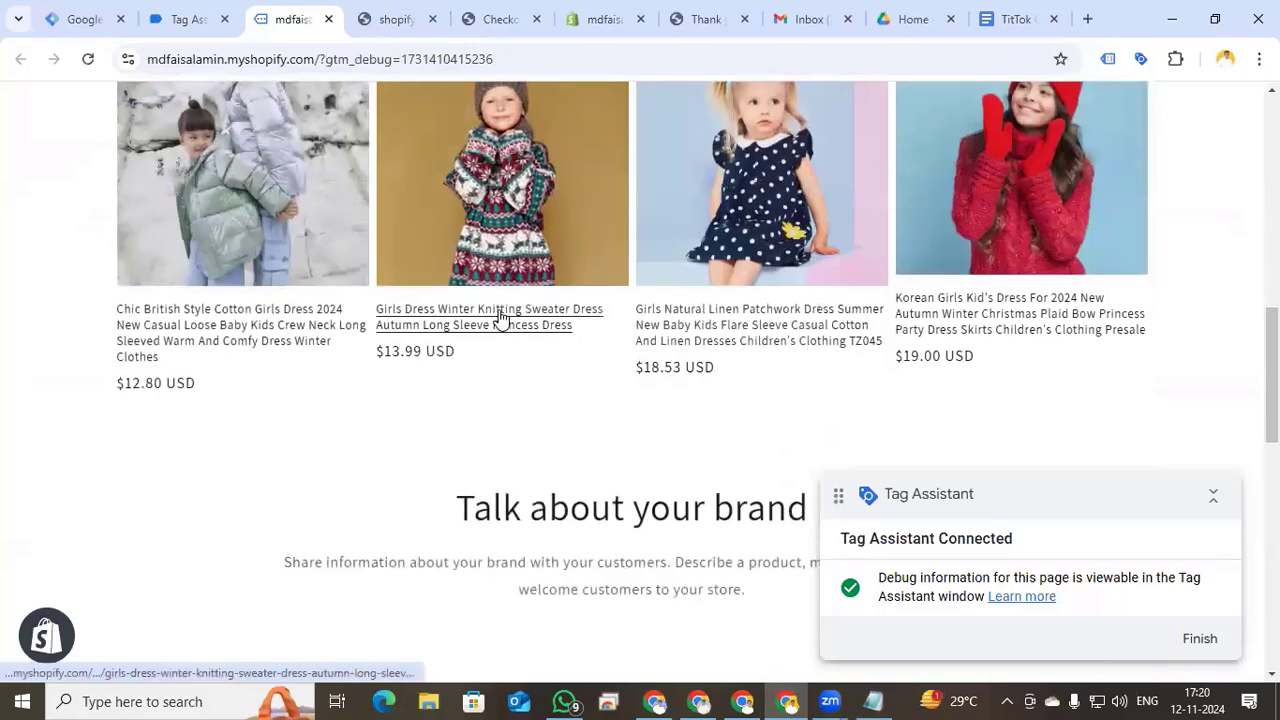
{"action": "left_click", "coordinate": [500, 318]}
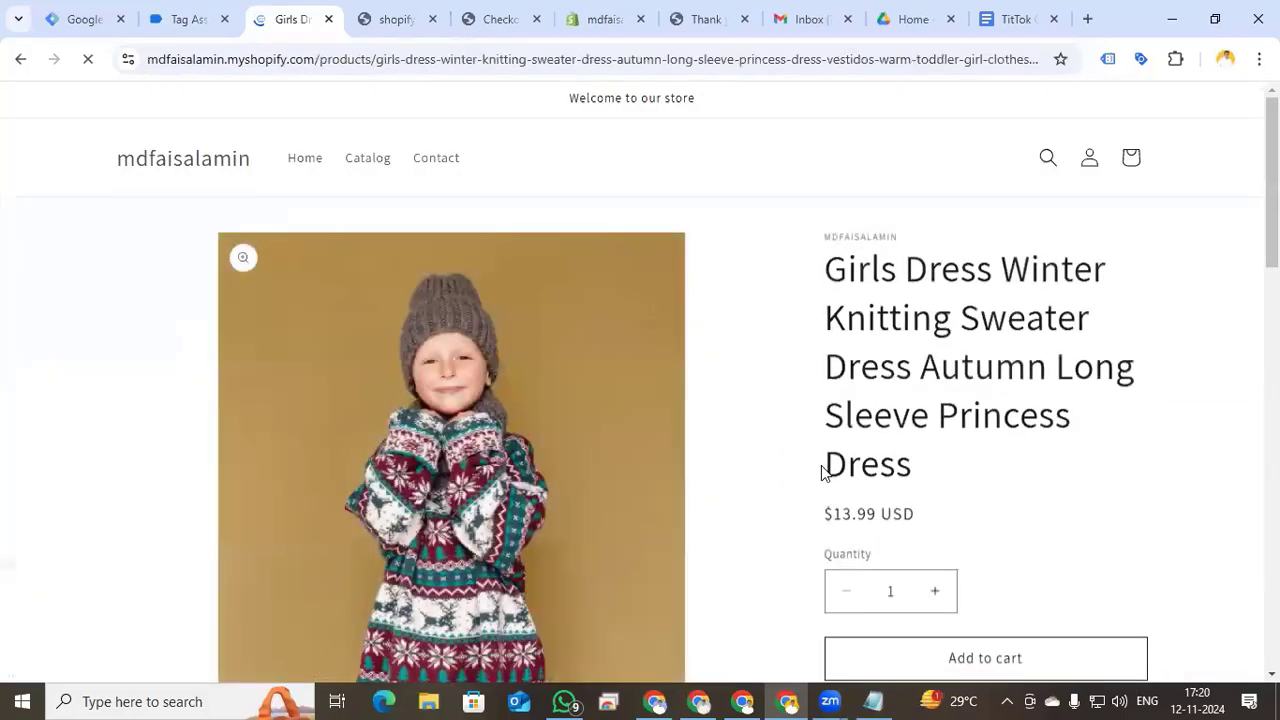
{"action": "scroll", "coordinate": [900, 420], "scroll_direction": "down", "scroll_amount": 4}
{"action": "left_click", "coordinate": [957, 300]}
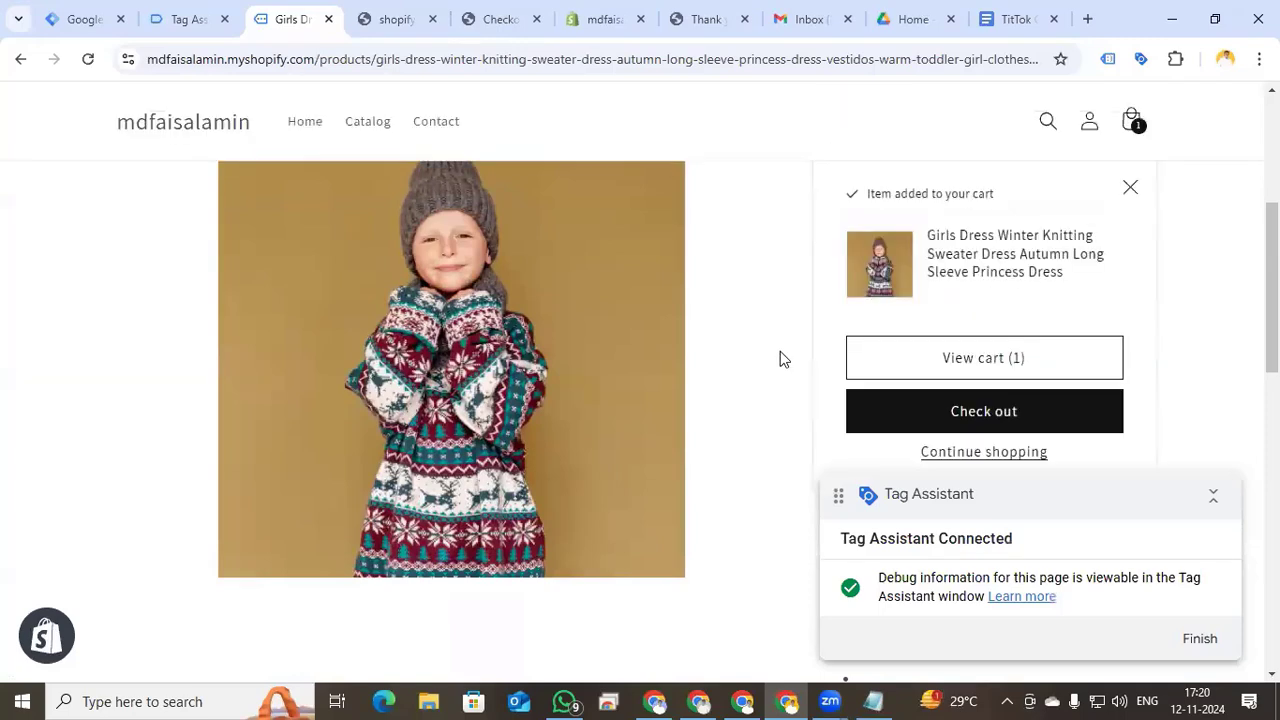
{"action": "left_click", "coordinate": [1031, 418]}
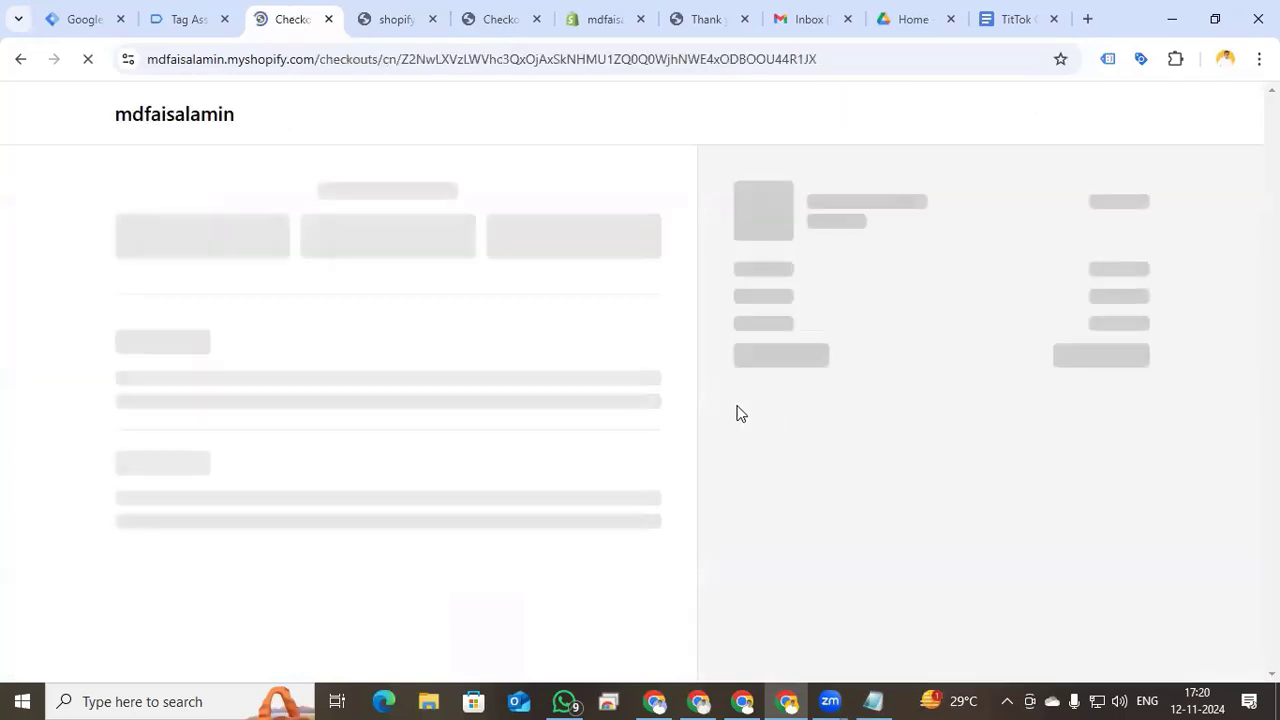
- Autofill the checkout's contact email, first and last name, and delivery address from saved details
{"action": "left_click", "coordinate": [169, 240]}
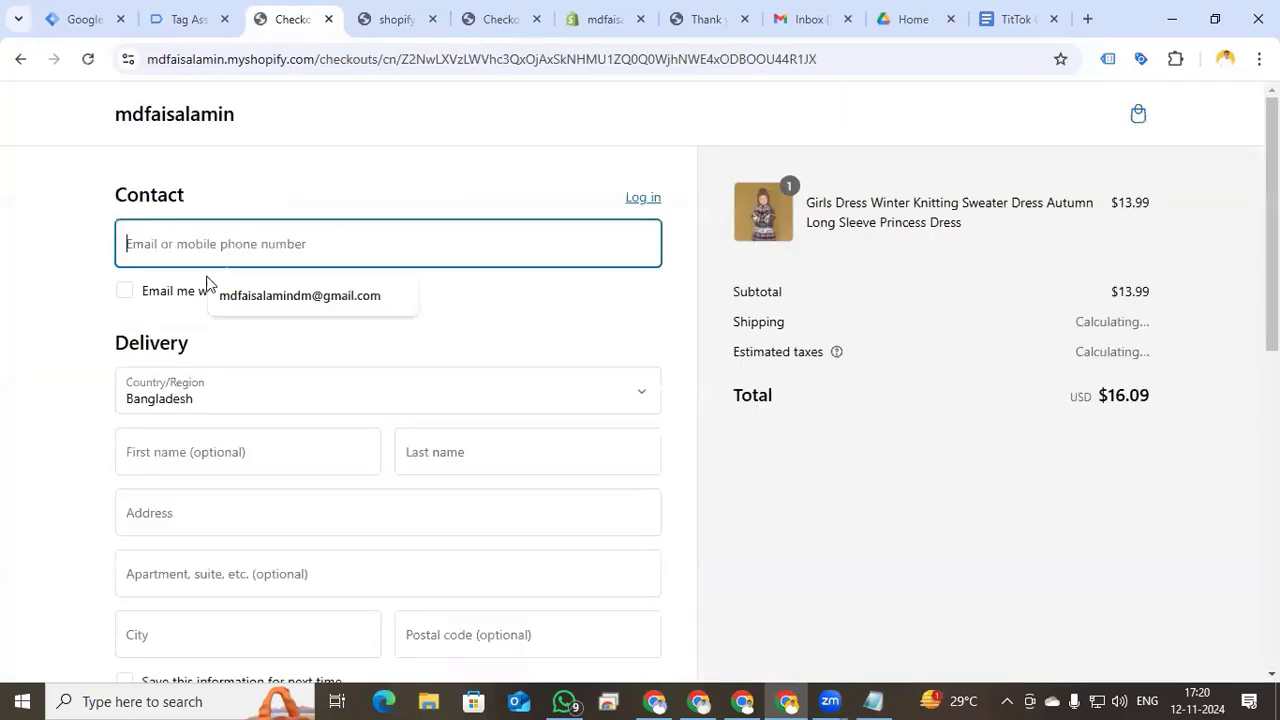
{"action": "left_click", "coordinate": [265, 303]}
{"action": "left_click", "coordinate": [224, 452]}
{"action": "left_click", "coordinate": [236, 504]}
{"action": "left_click", "coordinate": [508, 457]}
{"action": "left_click", "coordinate": [519, 511]}
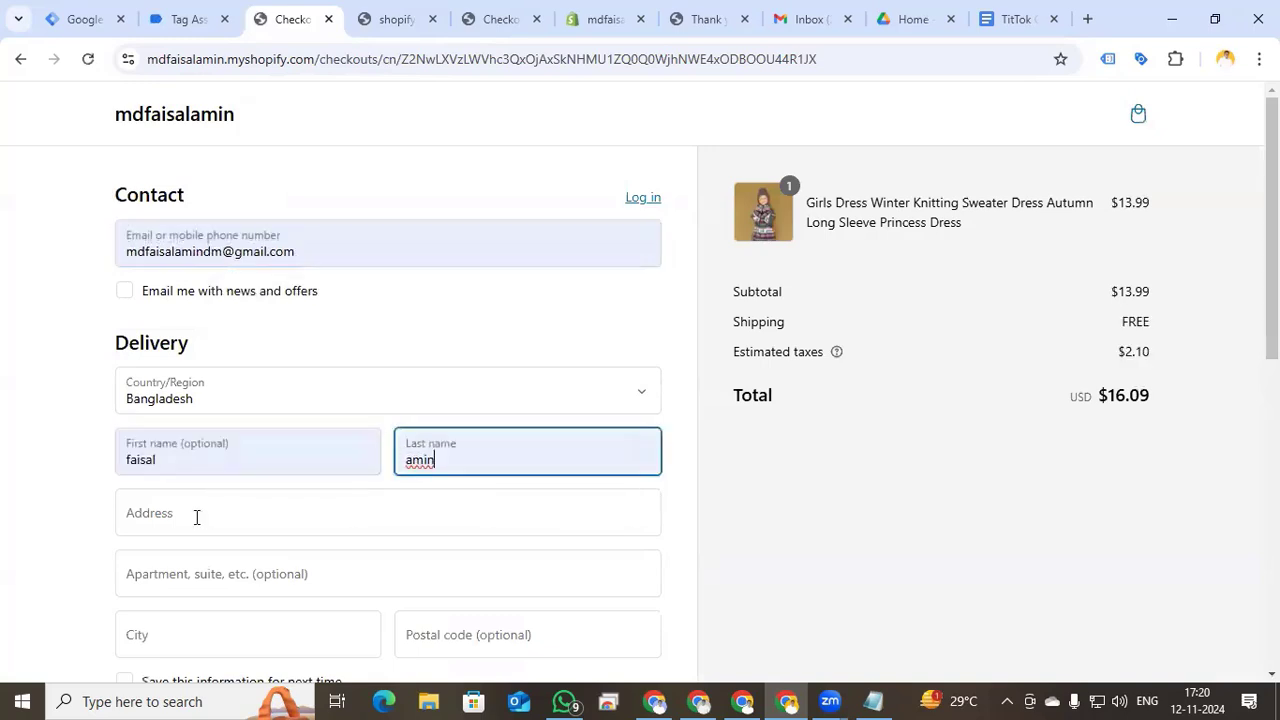
{"action": "left_click", "coordinate": [197, 517]}
{"action": "left_click", "coordinate": [252, 574]}
{"action": "scroll", "coordinate": [17, 569], "scroll_direction": "down", "scroll_amount": 5}
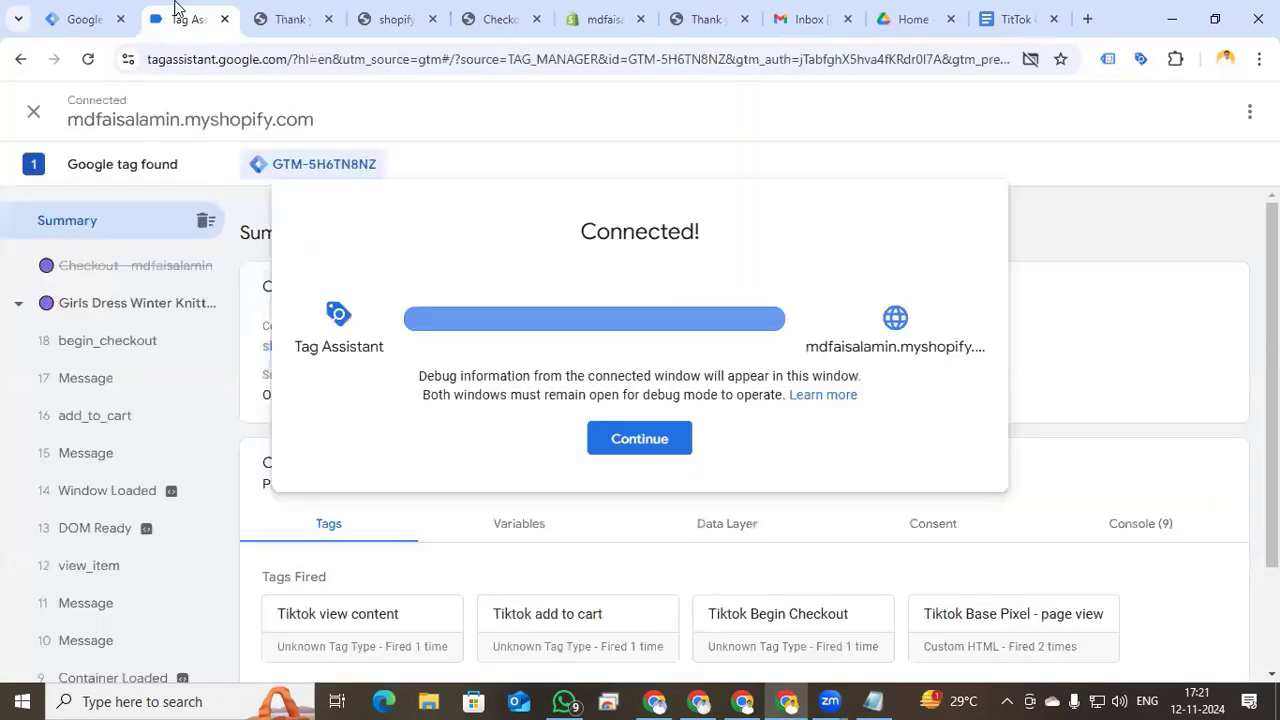
- Check Tag Assistant's fired TikTok tags, with Tiktok Purchase not fired, then view TikTok Events Manager
{"action": "left_click", "coordinate": [630, 438]}
{"action": "scroll", "coordinate": [618, 485], "scroll_direction": "down", "scroll_amount": 1}
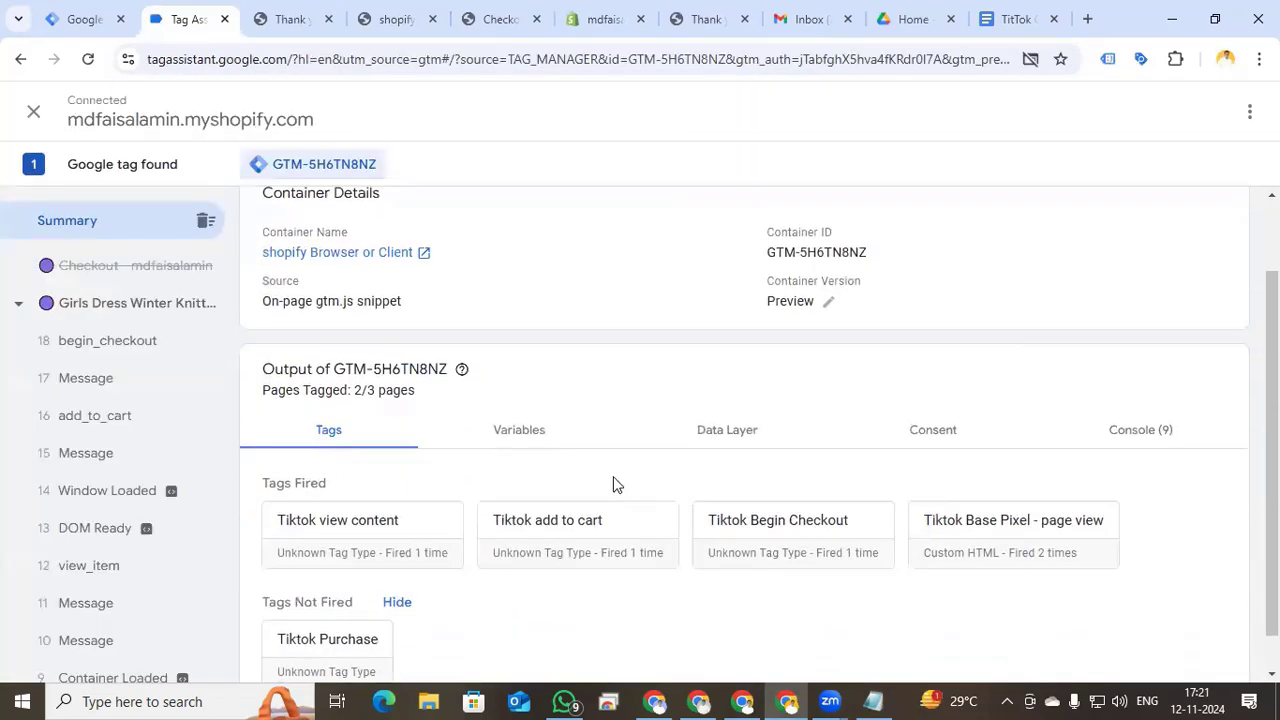
{"action": "scroll", "coordinate": [690, 535], "scroll_direction": "down", "scroll_amount": 1}
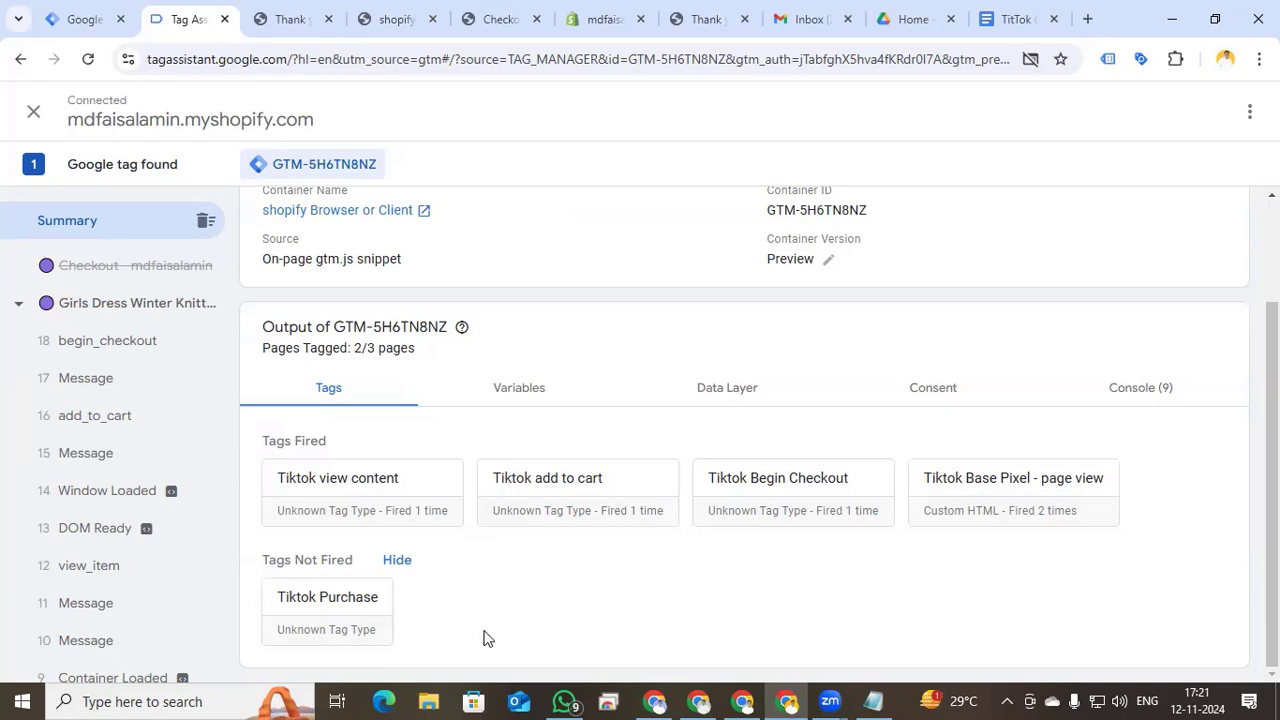
{"action": "left_click", "coordinate": [750, 700]}
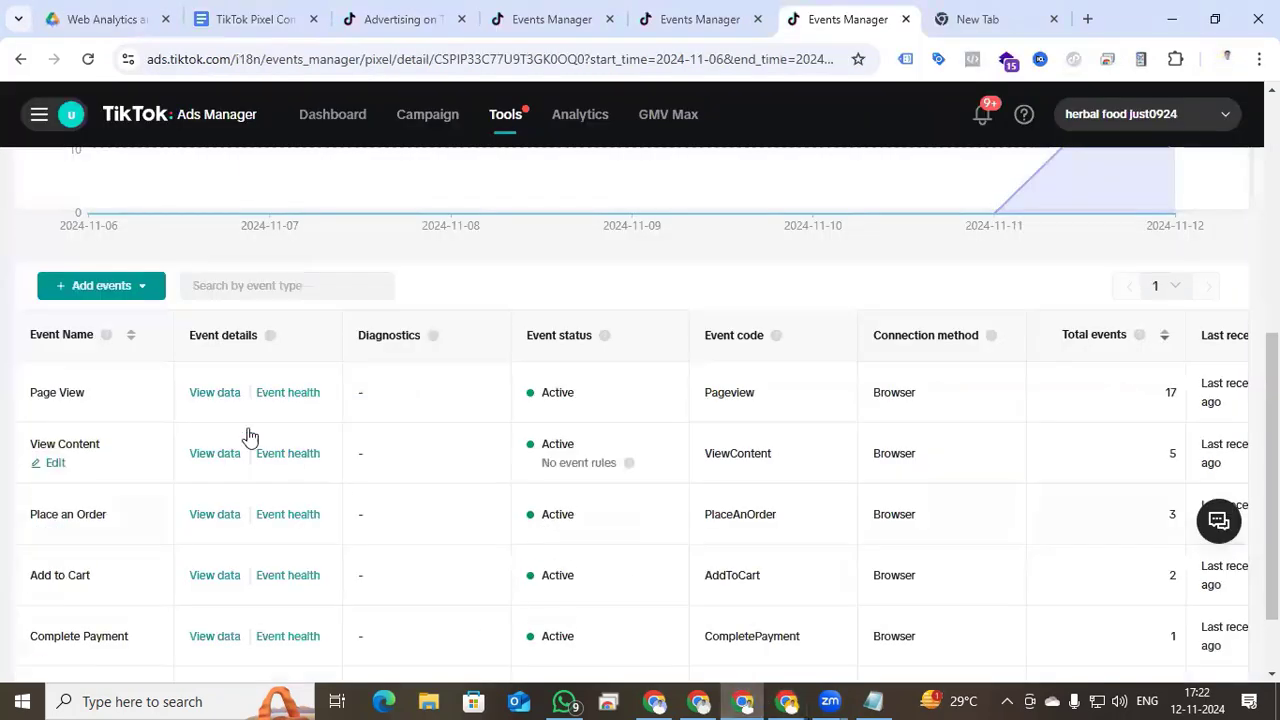